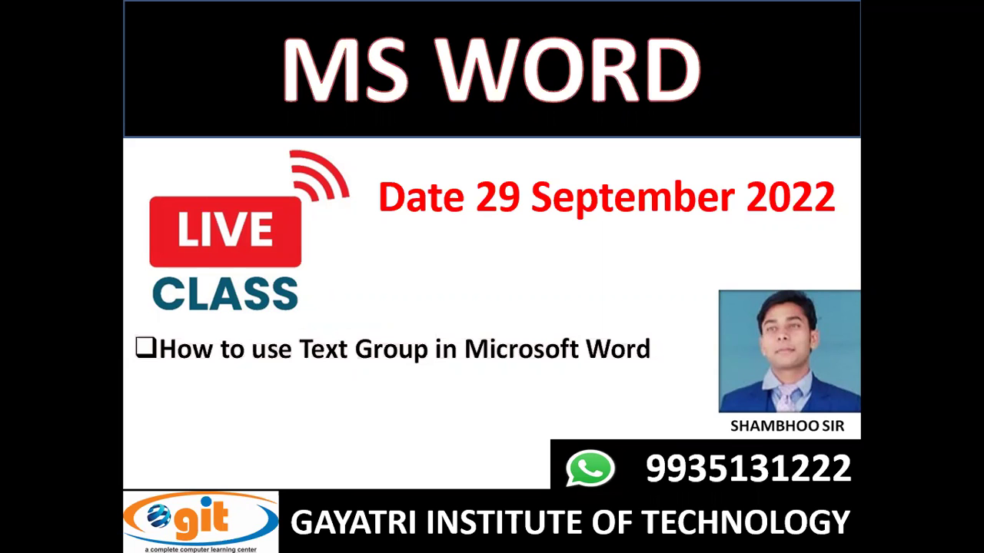
Exit the PowerPoint slide show and switch to the blank Word document, Document1.
{"action": "key", "text": "Escape"}
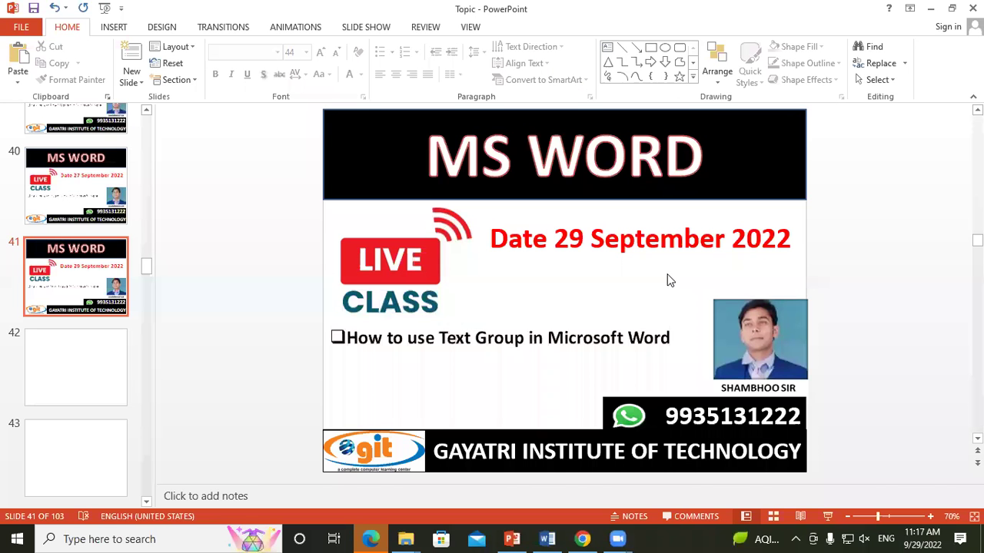
{"action": "left_click", "coordinate": [544, 538]}
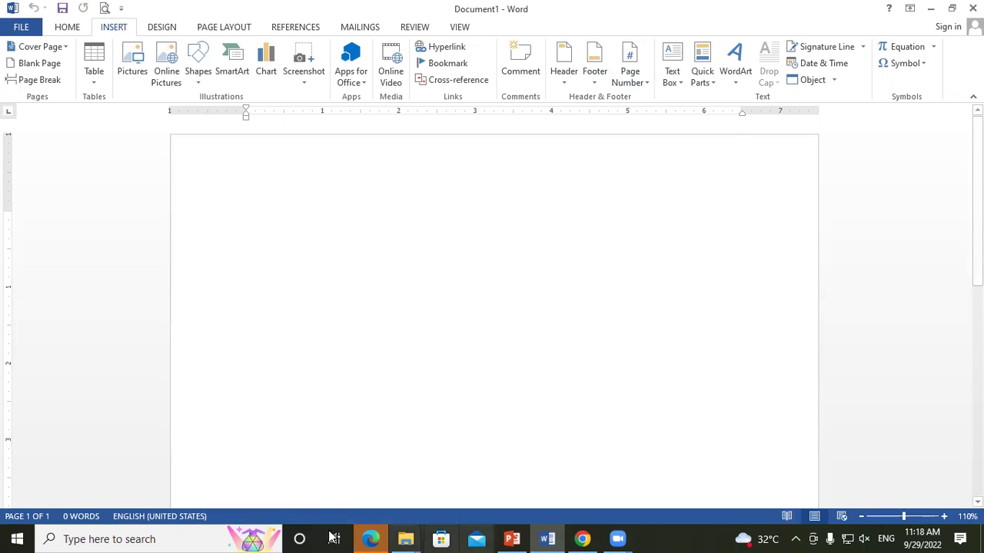
Draw a wide, shallow text box about 6.67 inches across and place it near the page top.
{"action": "left_click", "coordinate": [677, 79]}
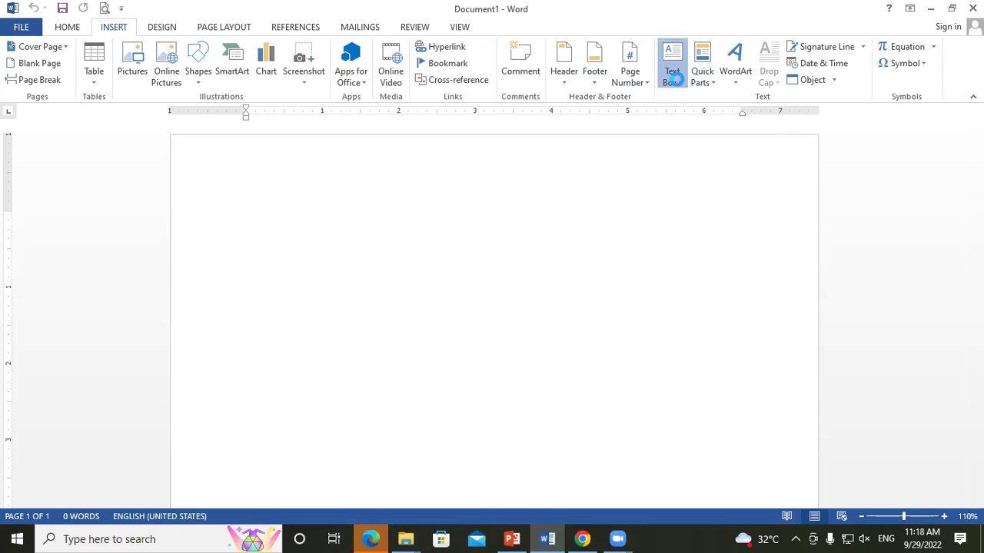
{"action": "left_click", "coordinate": [675, 79]}
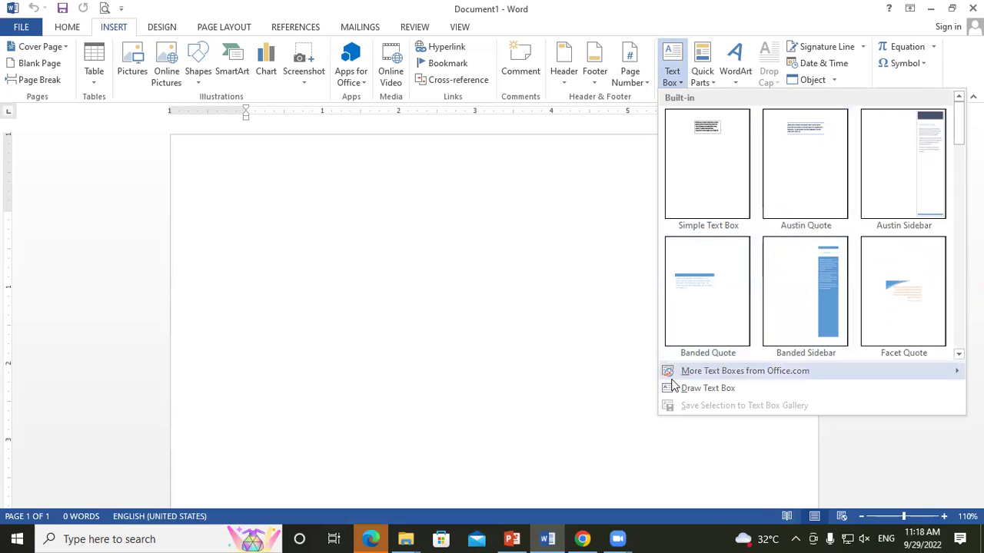
{"action": "left_click", "coordinate": [728, 390]}
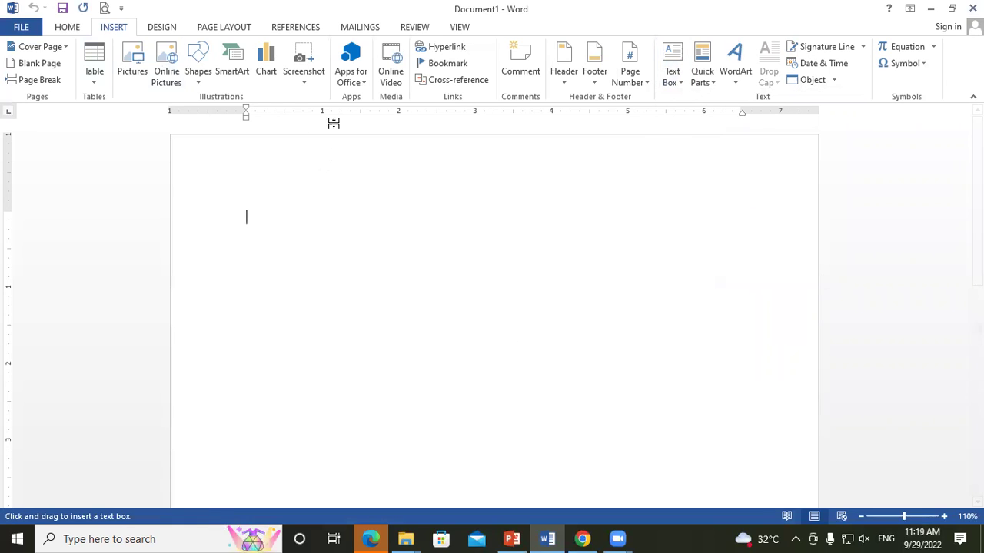
{"action": "mouse_move", "coordinate": [232, 173]}
{"action": "left_mouse_down"}
{"action": "mouse_move", "coordinate": [356, 190]}
{"action": "mouse_move", "coordinate": [719, 182]}
{"action": "left_mouse_up"}
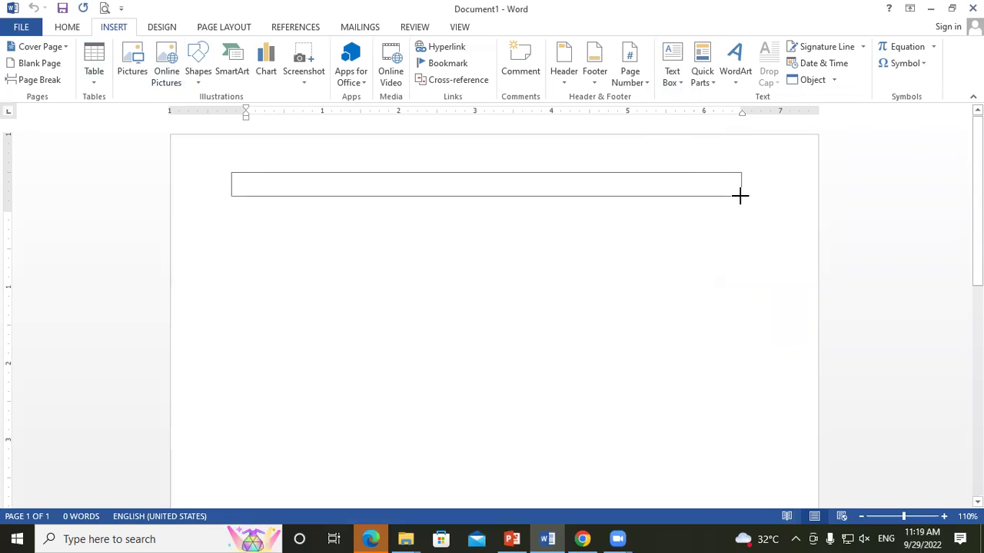
{"action": "left_click_drag", "start_coordinate": [719, 182], "coordinate": [741, 201]}
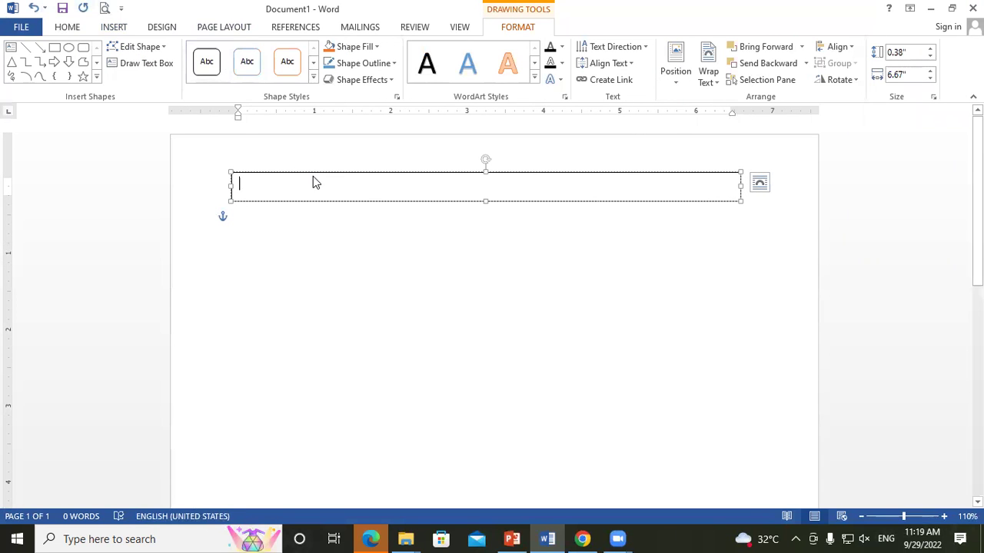
{"action": "mouse_move", "coordinate": [318, 172]}
{"action": "left_mouse_down"}
{"action": "mouse_move", "coordinate": [358, 216]}
{"action": "mouse_move", "coordinate": [414, 357]}
{"action": "left_mouse_up"}
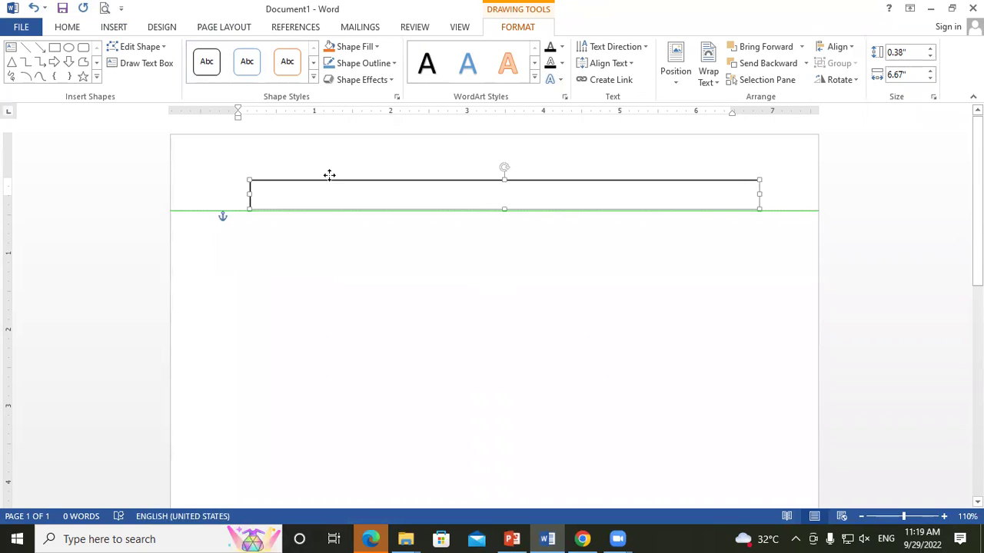
{"action": "left_click_drag", "start_coordinate": [414, 356], "coordinate": [330, 175]}
Type 'Gayatri Institute of Technology' in the text box and add 'Gayatri' to the dictionary.
{"action": "left_click", "coordinate": [294, 190]}
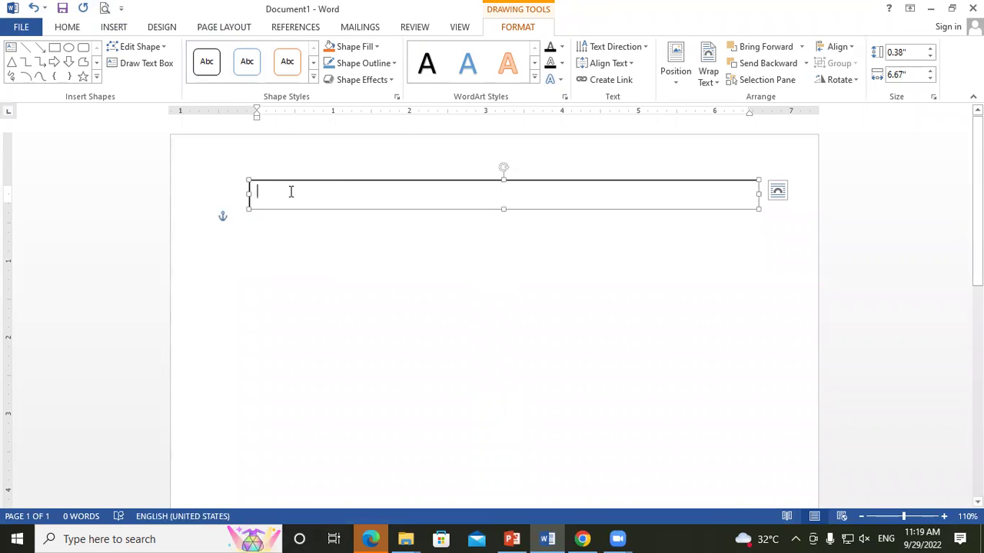
{"action": "type", "text": "Gayatri "}
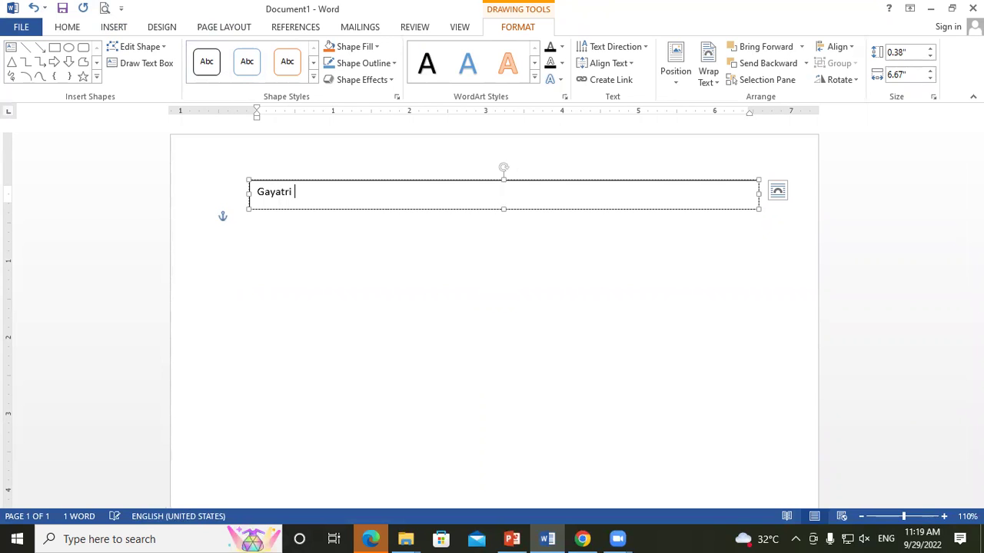
{"action": "type", "text": "Institu"}
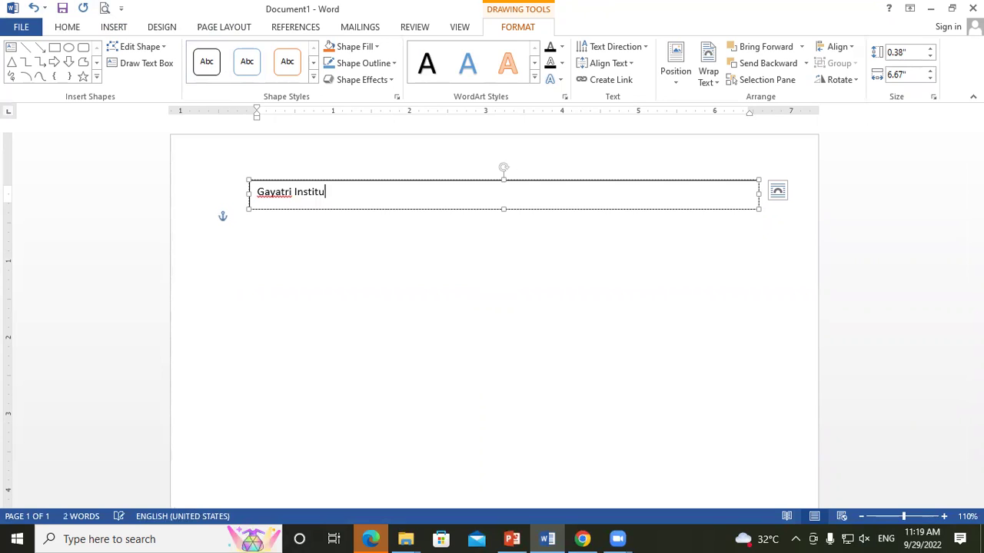
{"action": "type", "text": "te of "}
{"action": "type", "text": "Technology"}
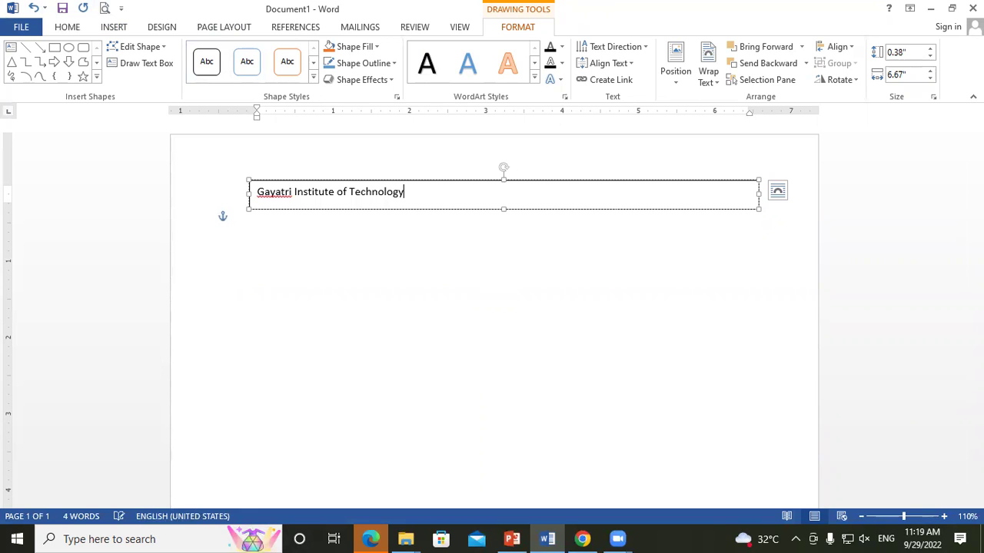
{"action": "right_click", "coordinate": [275, 194]}
{"action": "left_click", "coordinate": [330, 306]}
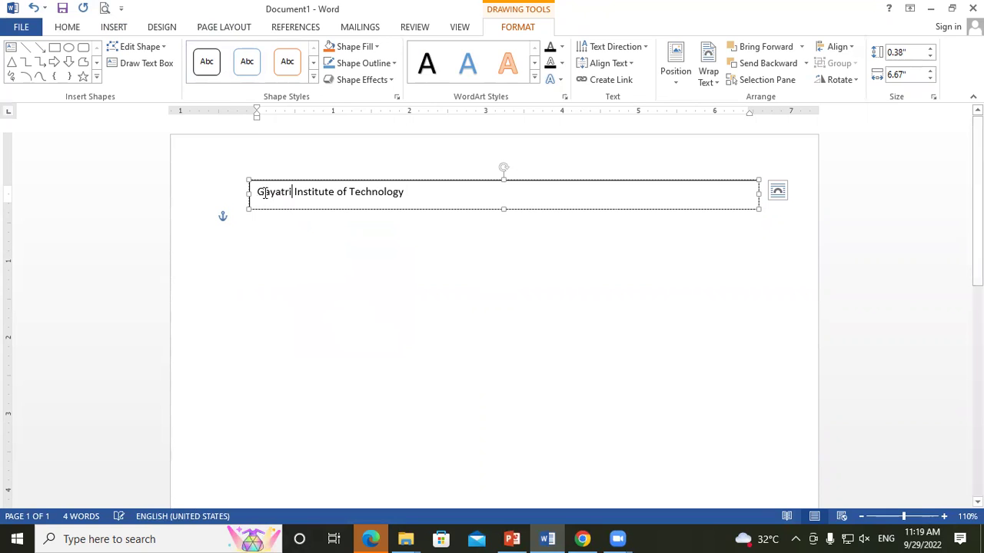
Centre the title in the box and enlarge it to 20 pt.
{"action": "left_click_drag", "start_coordinate": [258, 193], "coordinate": [452, 193]}
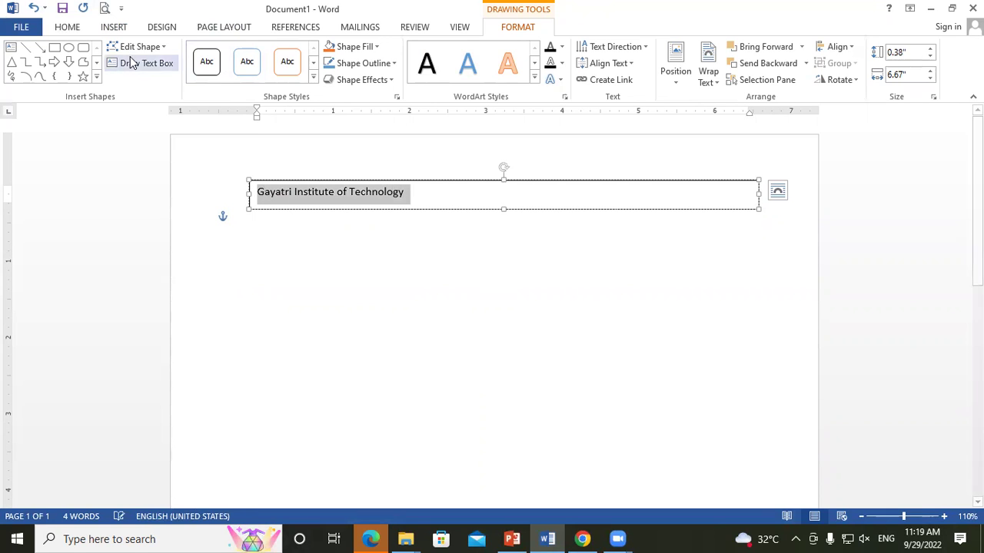
{"action": "left_click", "coordinate": [65, 30]}
{"action": "left_click", "coordinate": [329, 74]}
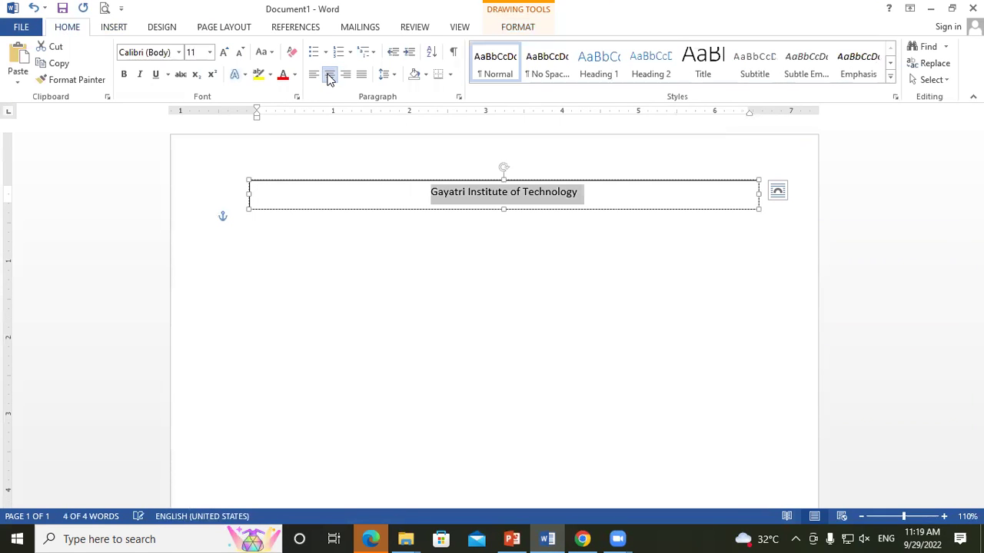
{"action": "left_click", "coordinate": [223, 52]}
{"action": "left_click", "coordinate": [224, 52]}
{"action": "left_click", "coordinate": [224, 52]}
{"action": "left_click", "coordinate": [224, 53]}
{"action": "left_click", "coordinate": [224, 52]}
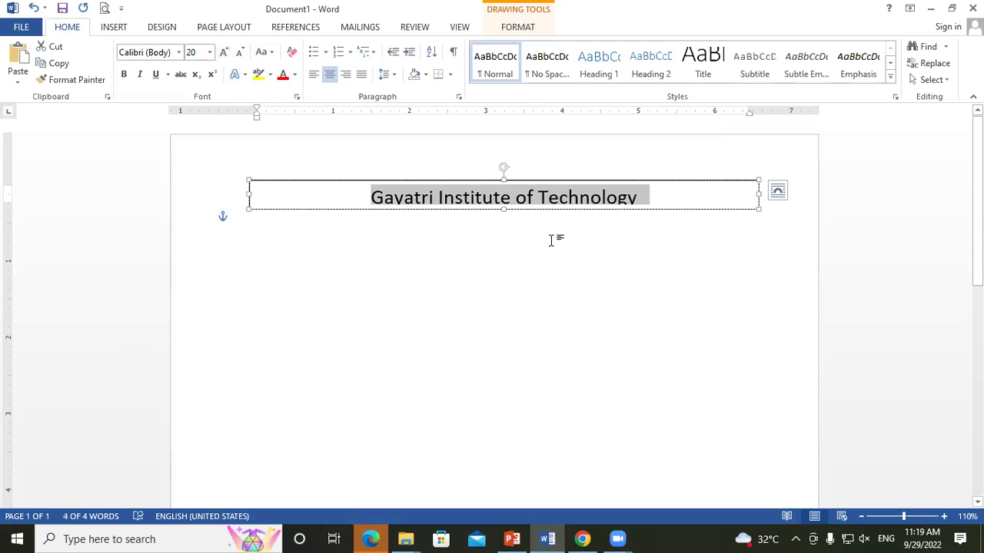
{"action": "left_click", "coordinate": [503, 209]}
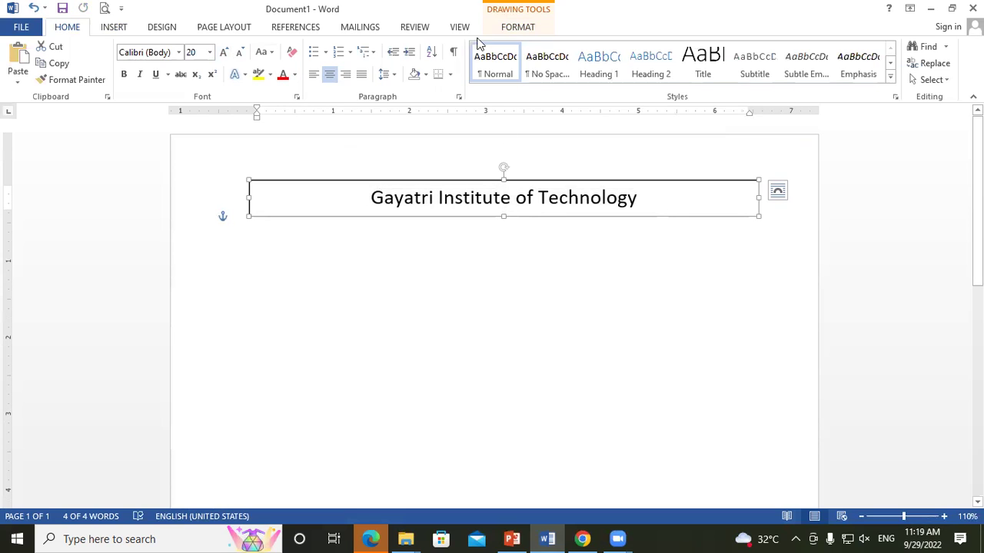
{"action": "left_click", "coordinate": [511, 29]}
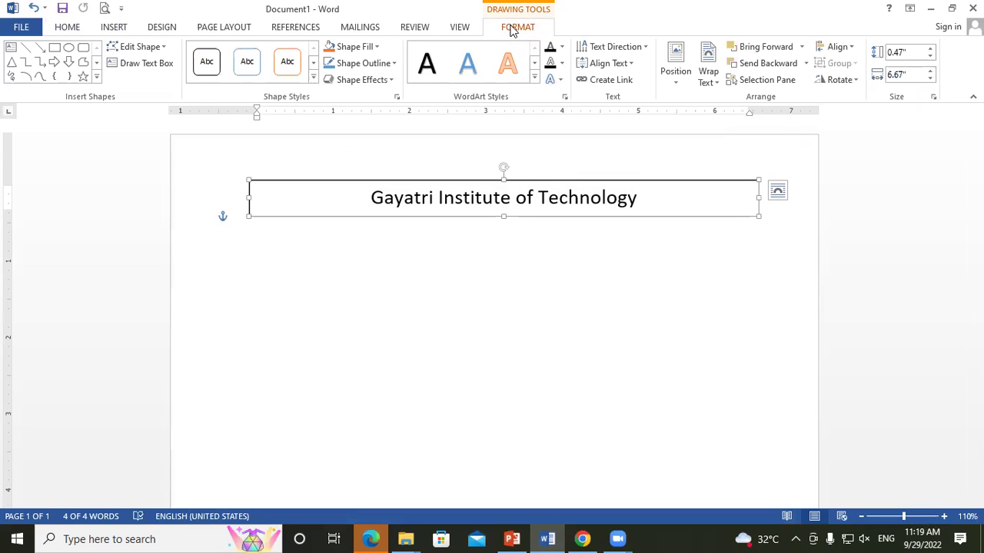
Apply the yellow filled shape style with white text to the title box.
{"action": "left_click", "coordinate": [287, 62]}
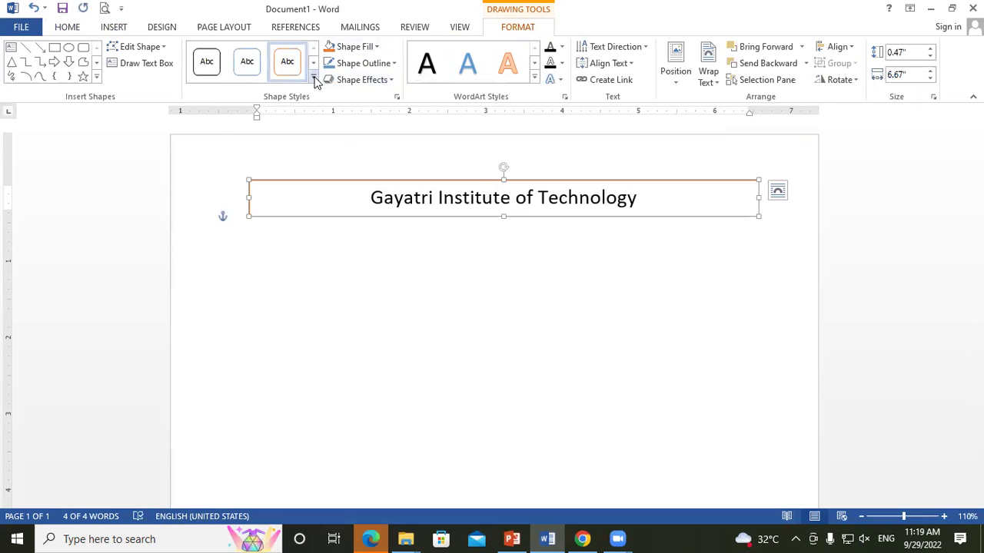
{"action": "left_click", "coordinate": [313, 77]}
{"action": "left_click", "coordinate": [361, 145]}
{"action": "left_click", "coordinate": [488, 267]}
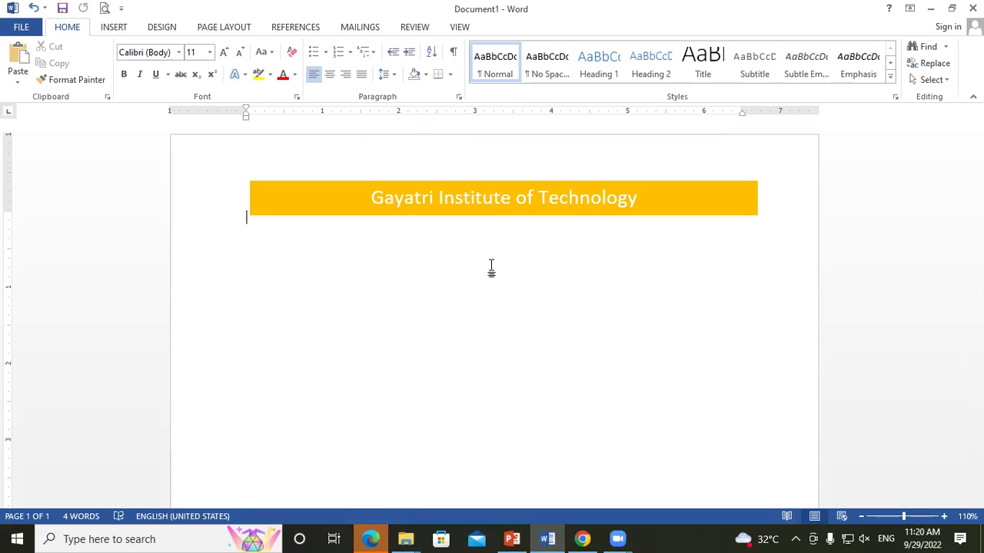
Lower the title box slightly and keep the title text centred.
{"action": "key", "text": "Return"}
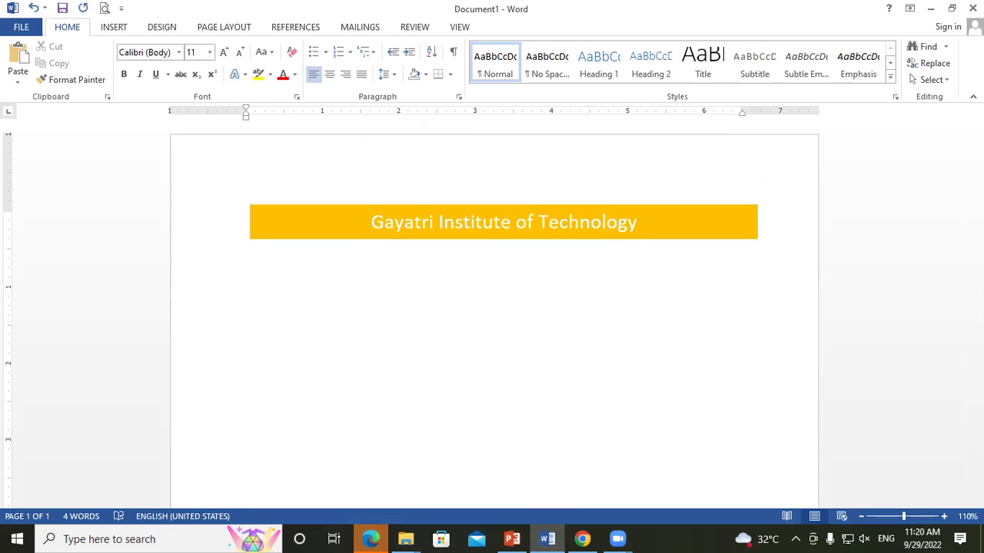
{"action": "left_click", "coordinate": [639, 228]}
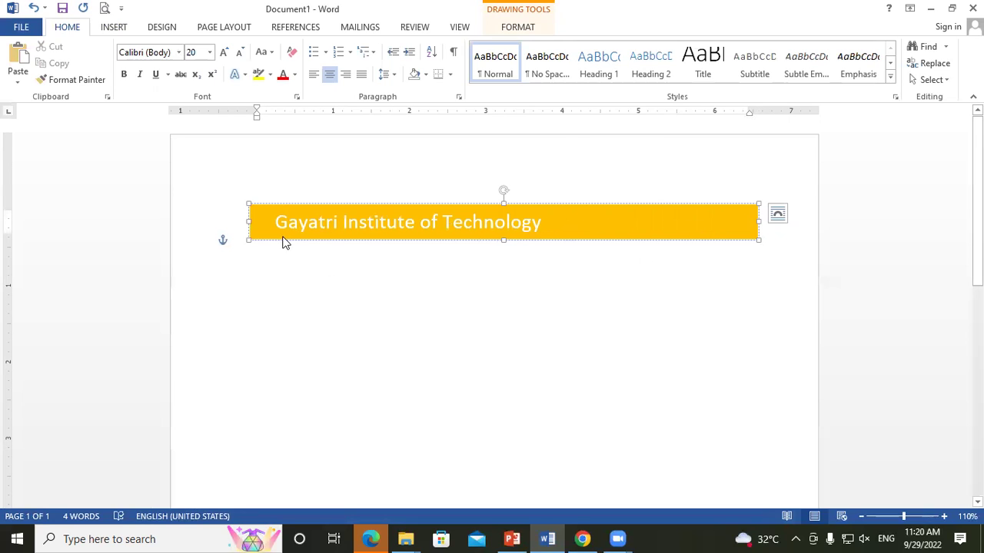
{"action": "left_click", "coordinate": [253, 266]}
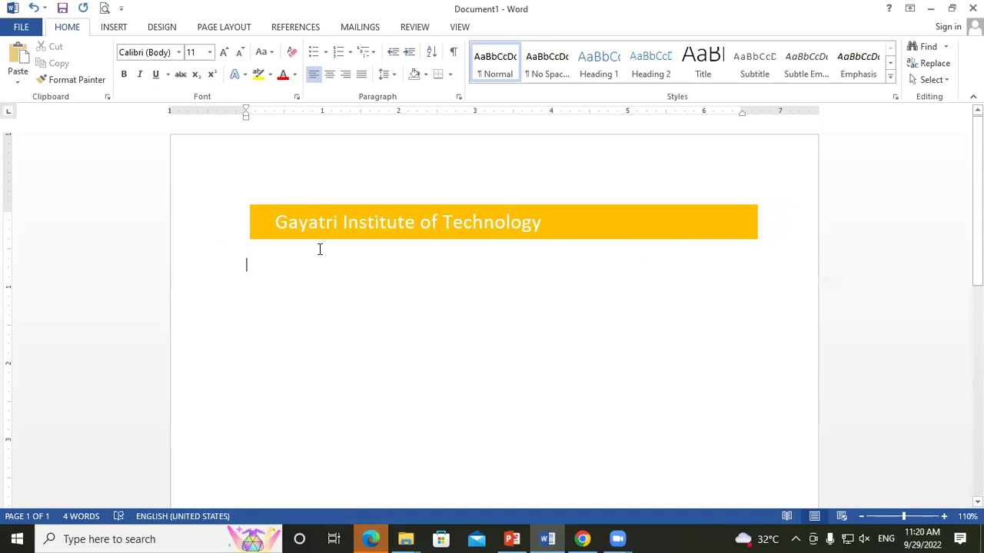
{"action": "left_click_drag", "start_coordinate": [277, 222], "coordinate": [524, 229]}
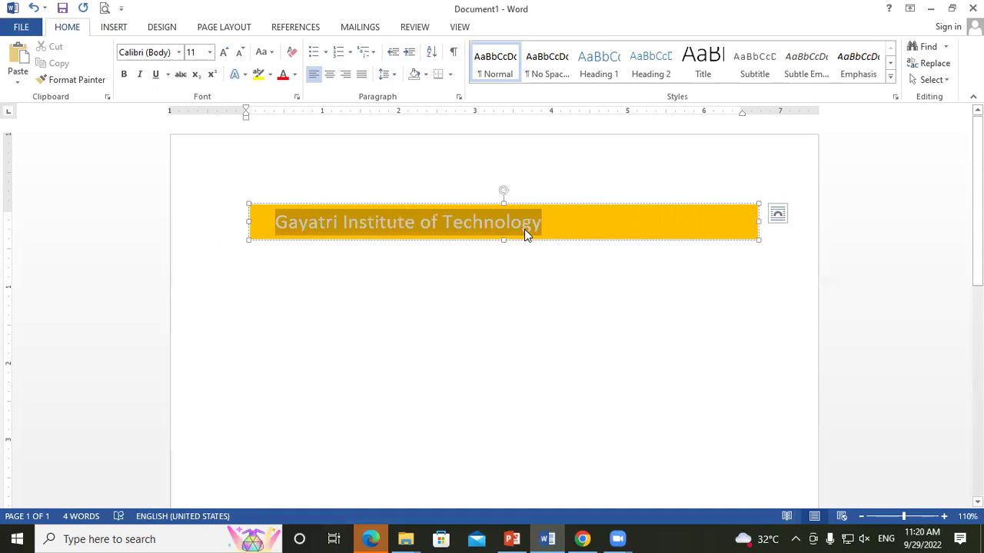
{"action": "left_click", "coordinate": [330, 74]}
{"action": "left_click", "coordinate": [330, 75]}
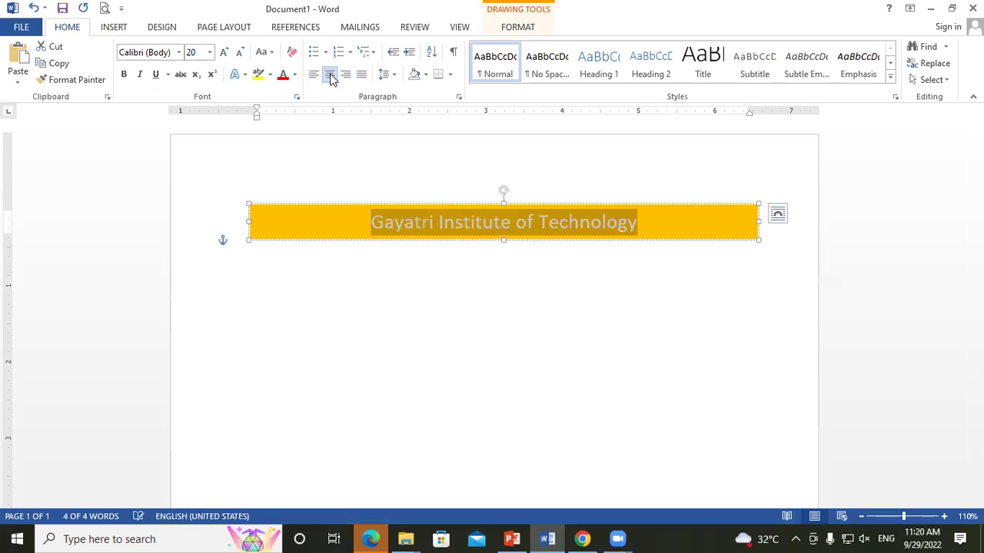
{"action": "left_click", "coordinate": [250, 268]}
{"action": "type", "text": "s"}
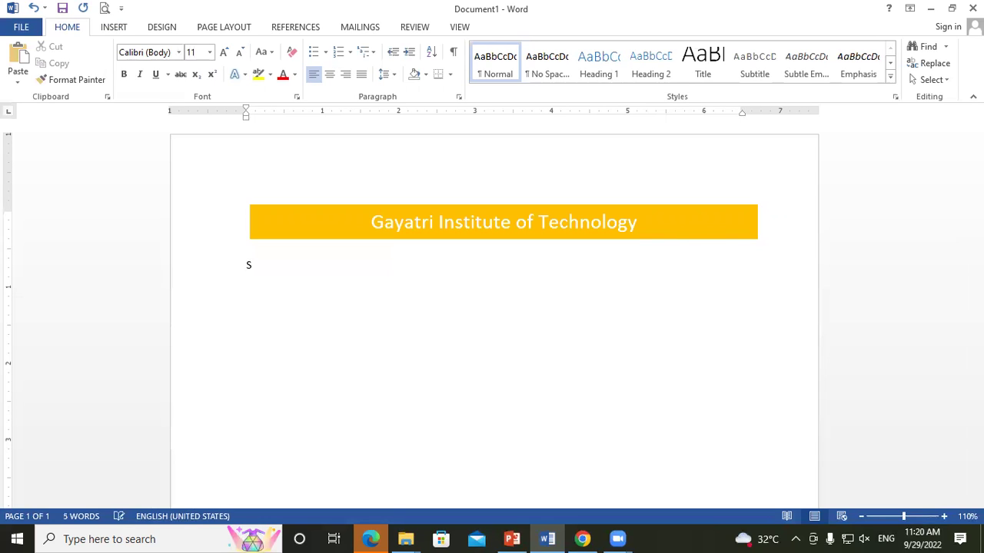
Finish typing 'Student Name', make it bold, and tab past it.
{"action": "type", "text": "tudent Name"}
{"action": "left_click_drag", "start_coordinate": [243, 266], "coordinate": [325, 274]}
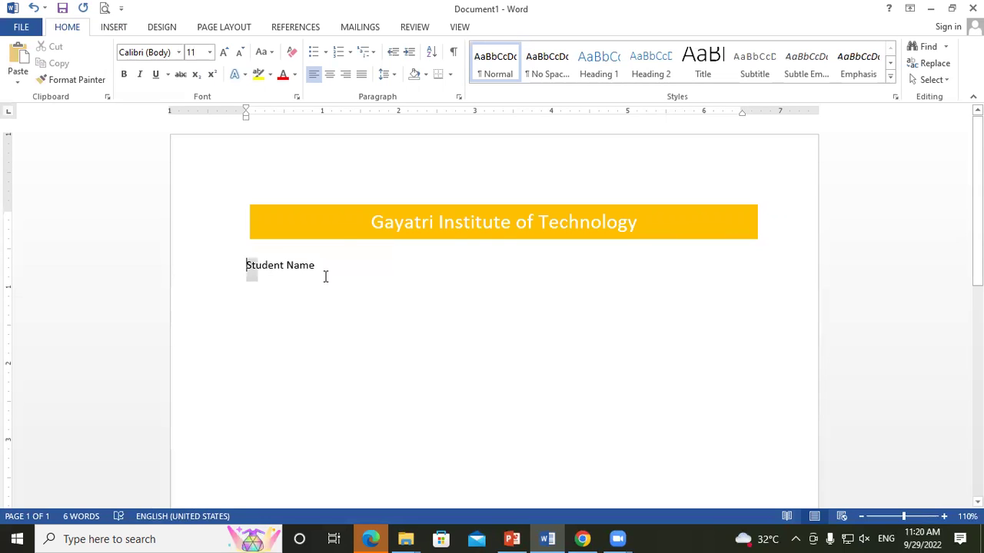
{"action": "left_click", "coordinate": [124, 74]}
{"action": "left_click", "coordinate": [344, 266]}
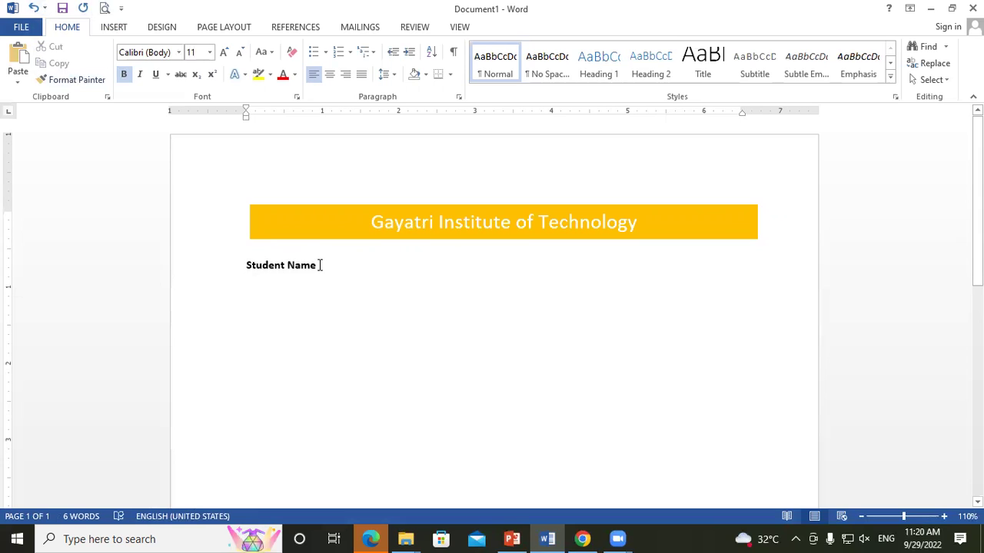
{"action": "key", "text": "Tab"}
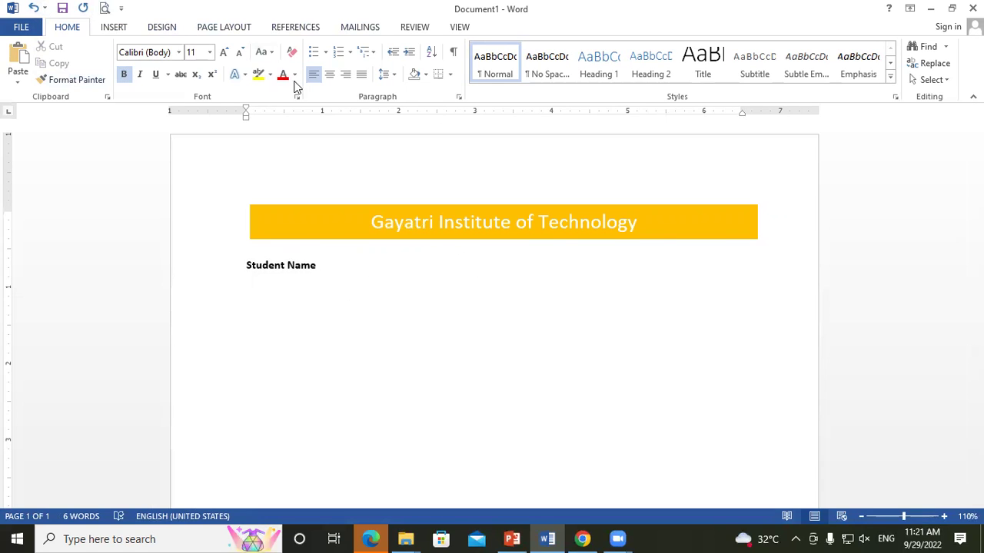
Draw a long white-filled rectangle beside Student Name as its answer box.
{"action": "left_click", "coordinate": [113, 27]}
{"action": "left_click", "coordinate": [198, 76]}
{"action": "left_click", "coordinate": [234, 114]}
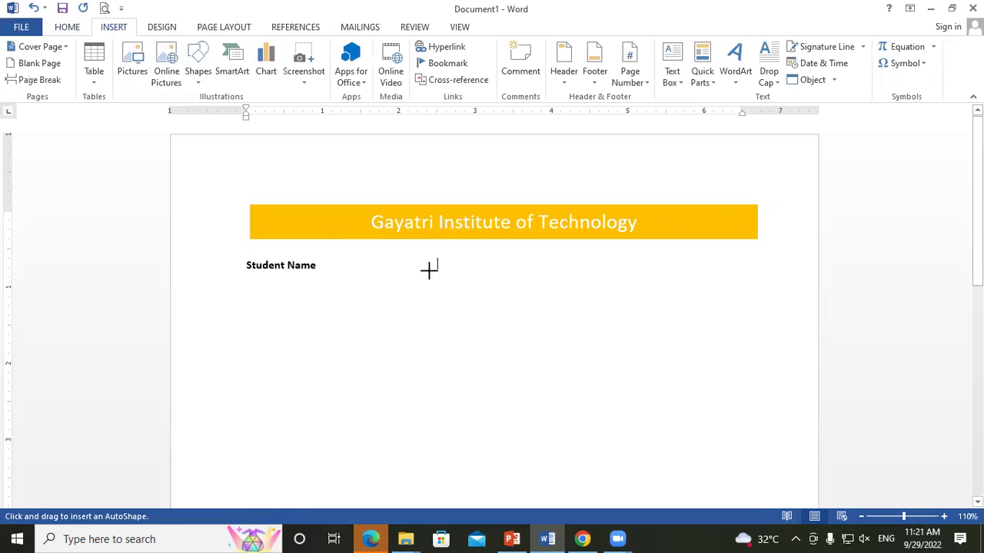
{"action": "left_click_drag", "start_coordinate": [438, 260], "coordinate": [710, 279]}
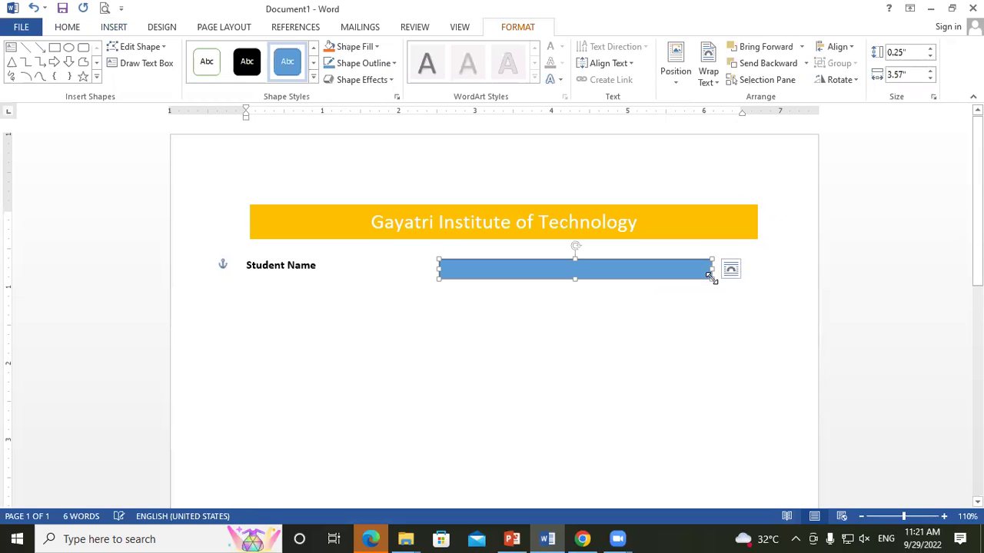
{"action": "left_click", "coordinate": [361, 46]}
{"action": "left_click", "coordinate": [331, 80]}
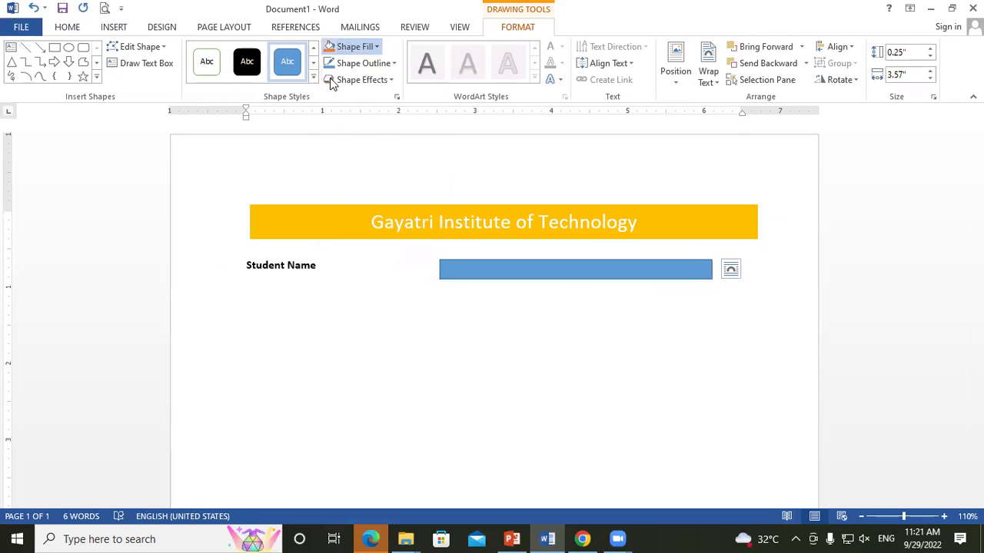
{"action": "left_click", "coordinate": [477, 315]}
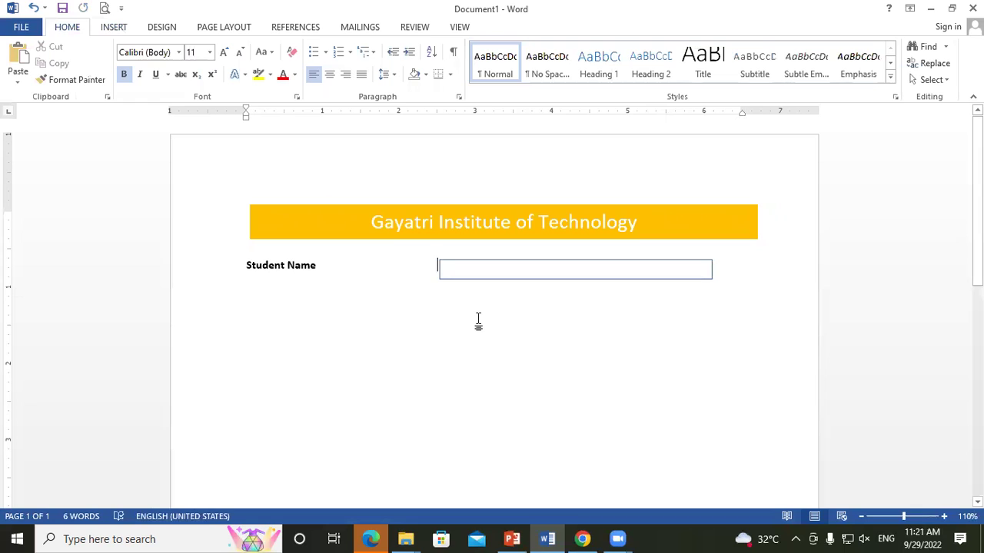
{"action": "left_click", "coordinate": [249, 298]}
Type 'Father Name' below Student Name and make it bold.
{"action": "type", "text": "Fa"}
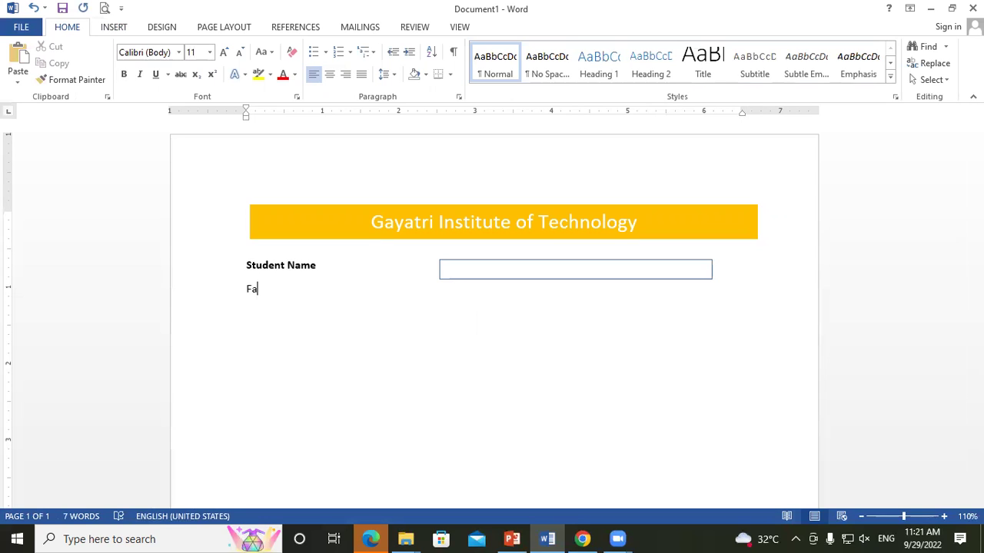
{"action": "type", "text": "ther "}
{"action": "type", "text": "Name"}
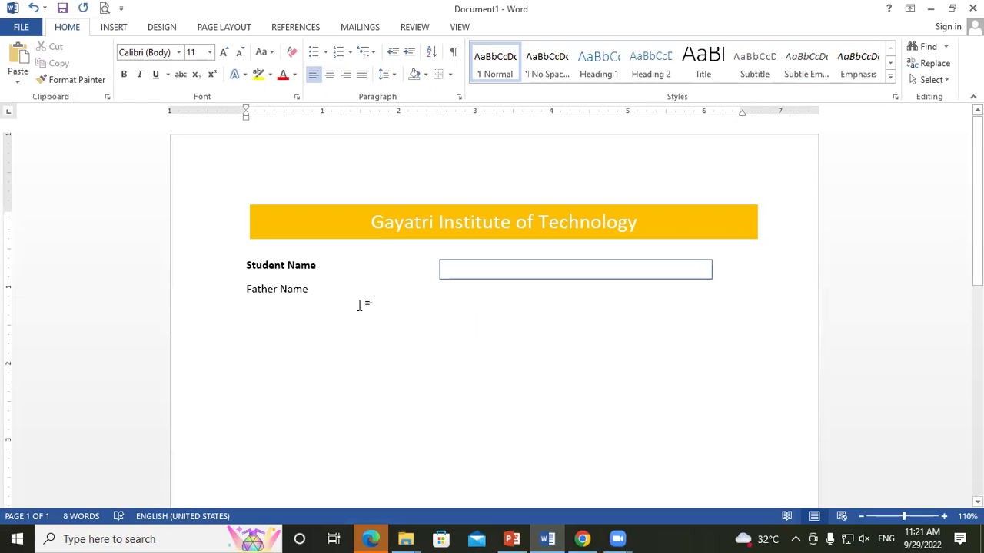
{"action": "left_click_drag", "start_coordinate": [242, 289], "coordinate": [318, 292]}
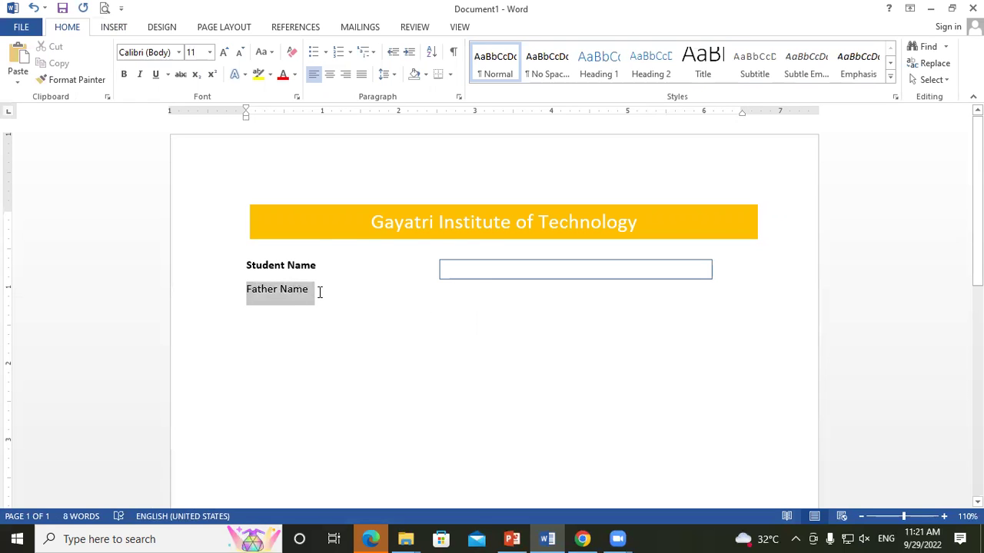
{"action": "left_click", "coordinate": [124, 74]}
{"action": "left_click", "coordinate": [351, 309]}
Duplicate the Student Name answer box and align the copy beside Father Name.
{"action": "left_click", "coordinate": [474, 280]}
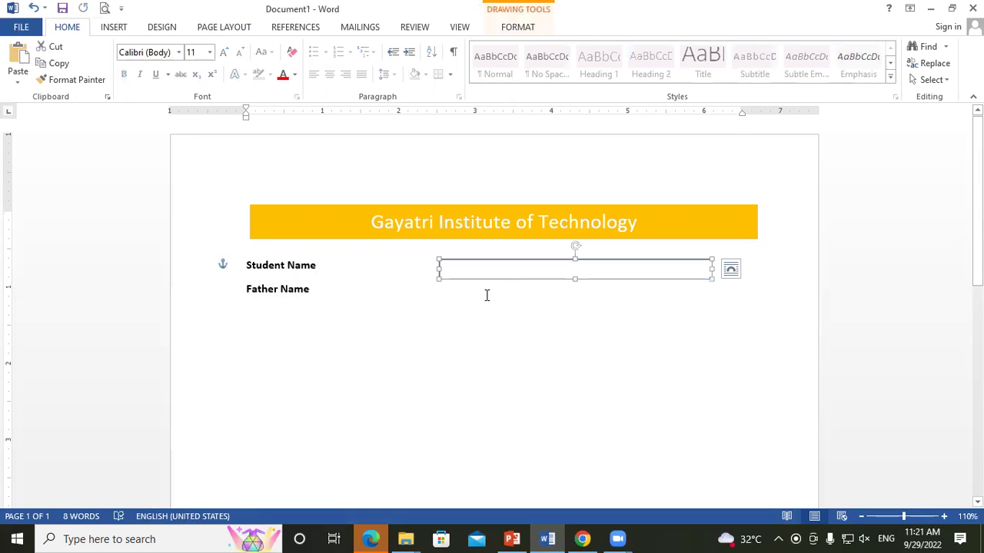
{"action": "key", "text": "ctrl+d"}
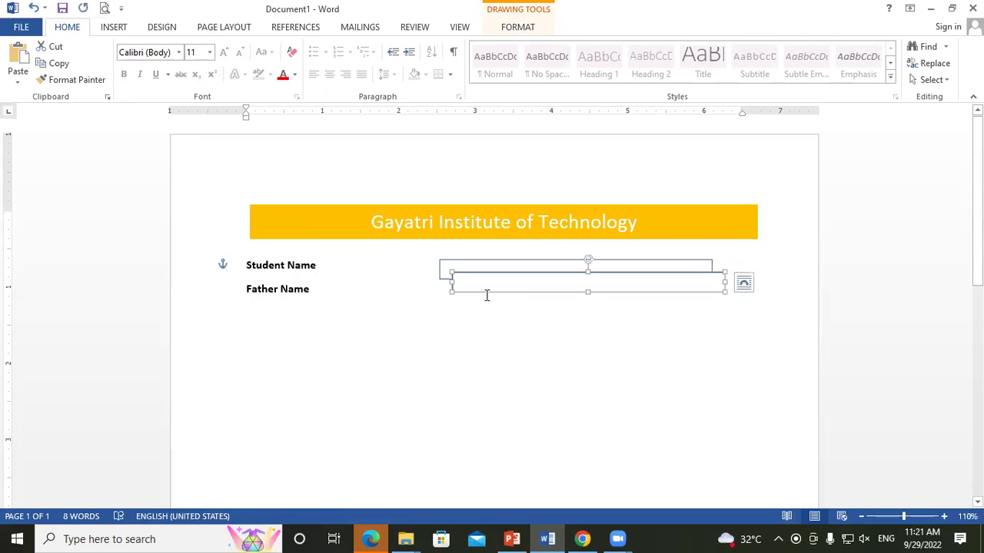
{"action": "key", "text": "Down"}
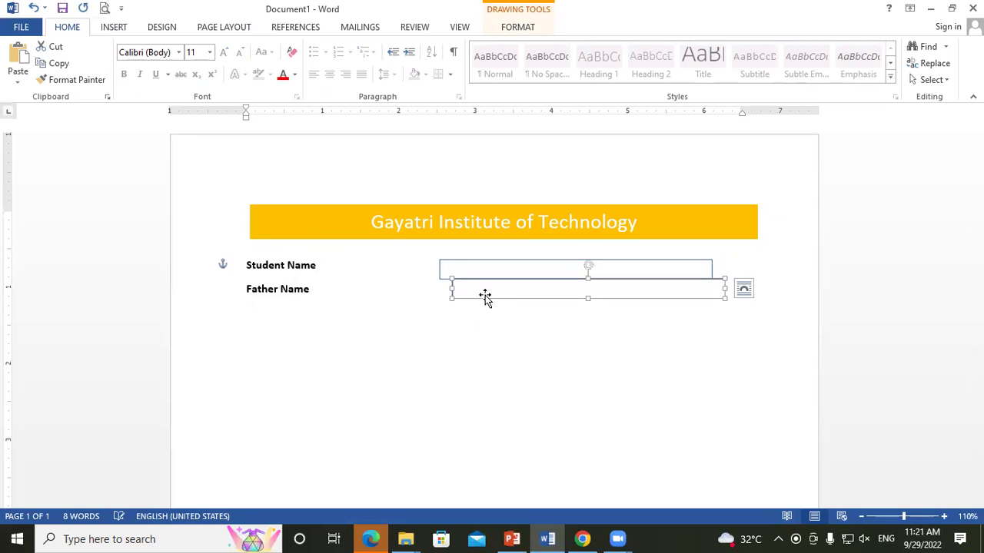
{"action": "left_click_drag", "start_coordinate": [496, 303], "coordinate": [488, 314]}
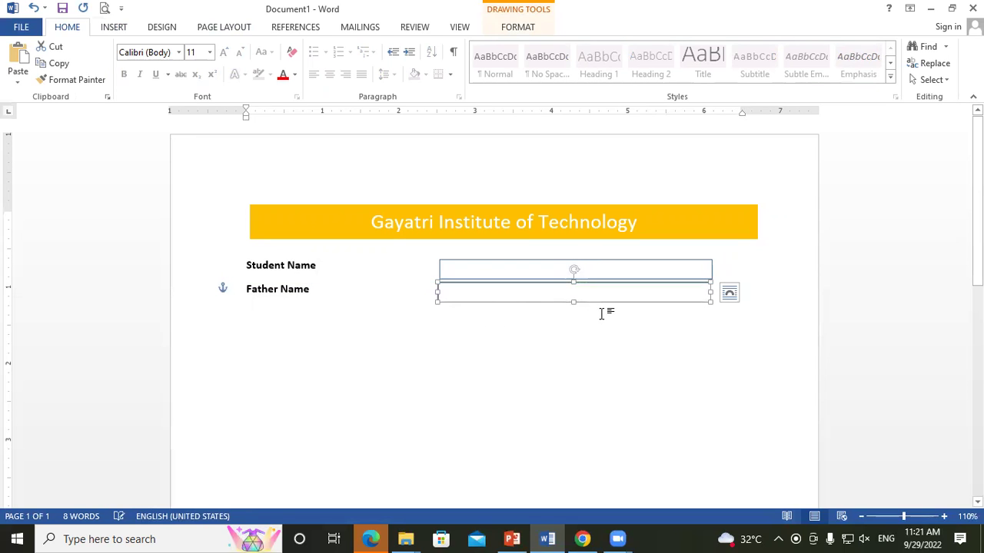
{"action": "key", "text": "ctrl+Down"}
{"action": "key", "text": "ctrl+Down"}
{"action": "key", "text": "ctrl+Down"}
{"action": "key", "text": "ctrl+Down"}
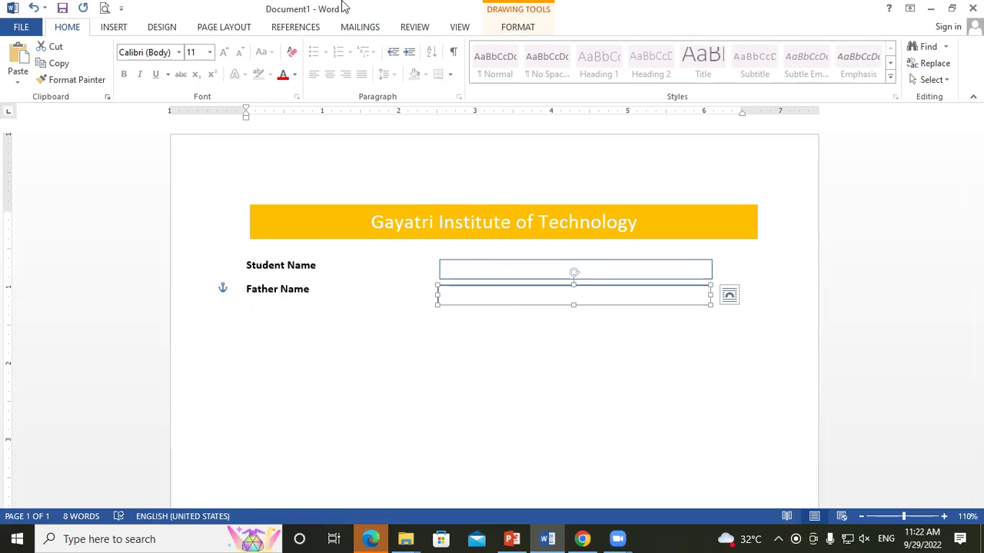
{"action": "left_click", "coordinate": [509, 28]}
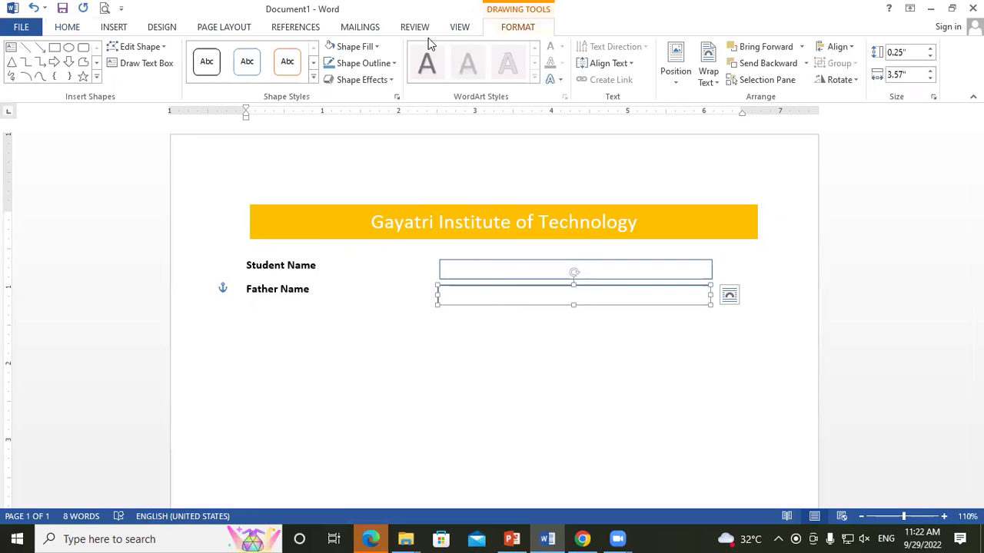
{"action": "left_click", "coordinate": [114, 27]}
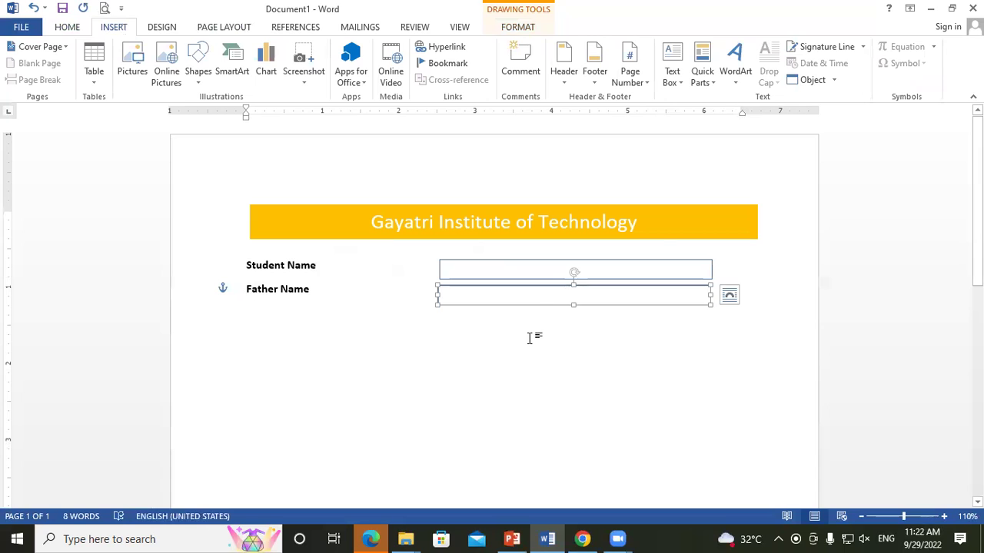
{"action": "left_click", "coordinate": [391, 295]}
{"action": "left_click", "coordinate": [137, 72]}
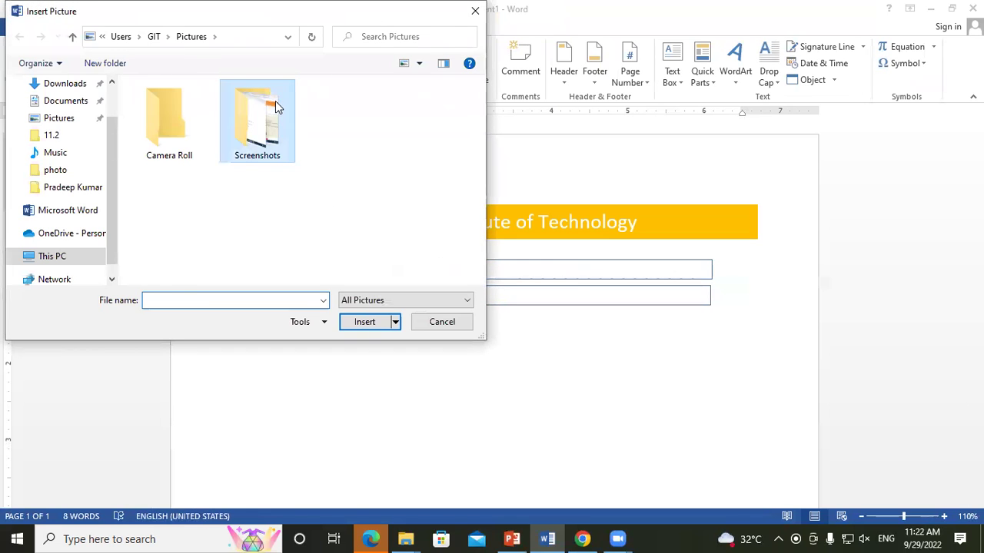
{"action": "double_click", "coordinate": [275, 101]}
{"action": "left_click", "coordinate": [265, 135]}
{"action": "left_click", "coordinate": [364, 324]}
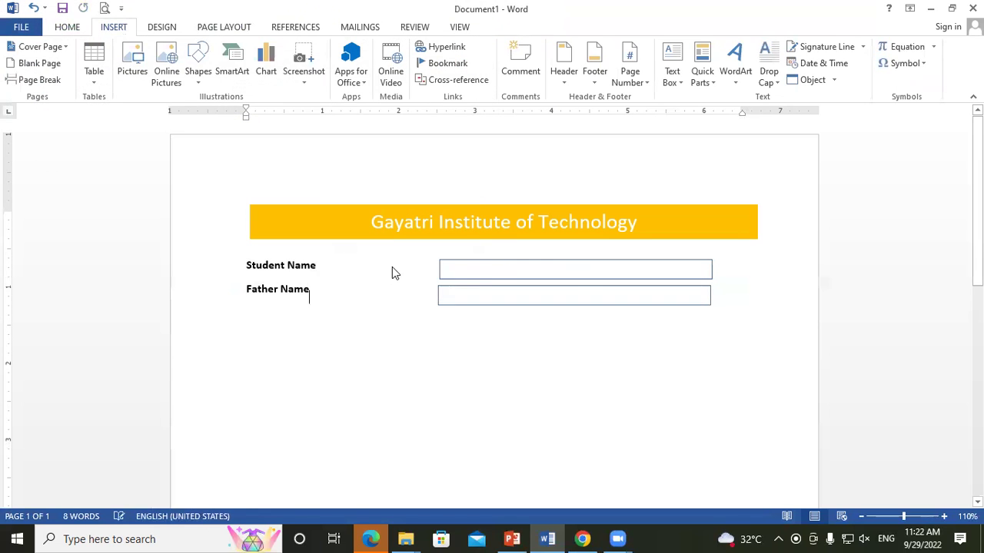
{"action": "scroll", "coordinate": [497, 384], "scroll_direction": "down", "scroll_amount": 2}
{"action": "scroll", "coordinate": [516, 294], "scroll_direction": "down", "scroll_amount": 2}
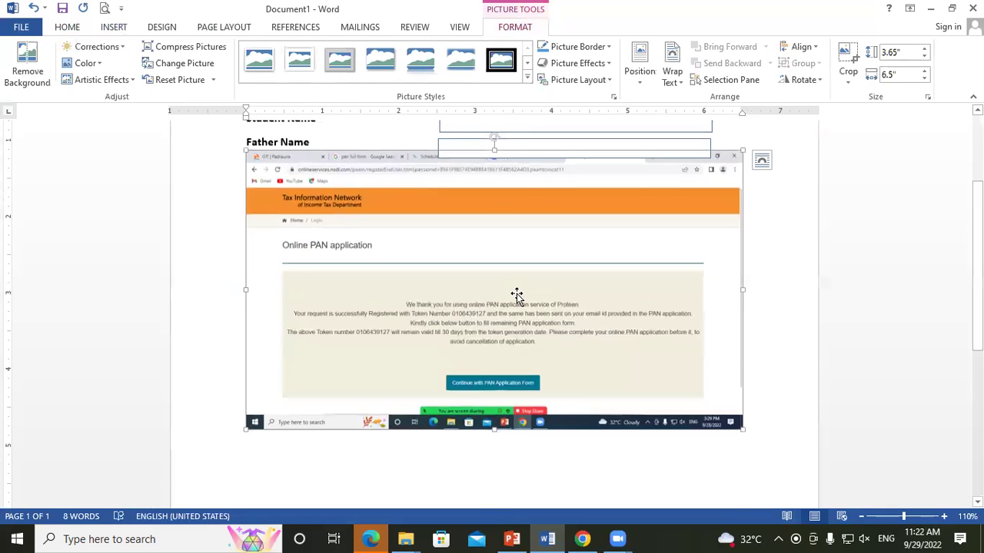
{"action": "right_click", "coordinate": [431, 242]}
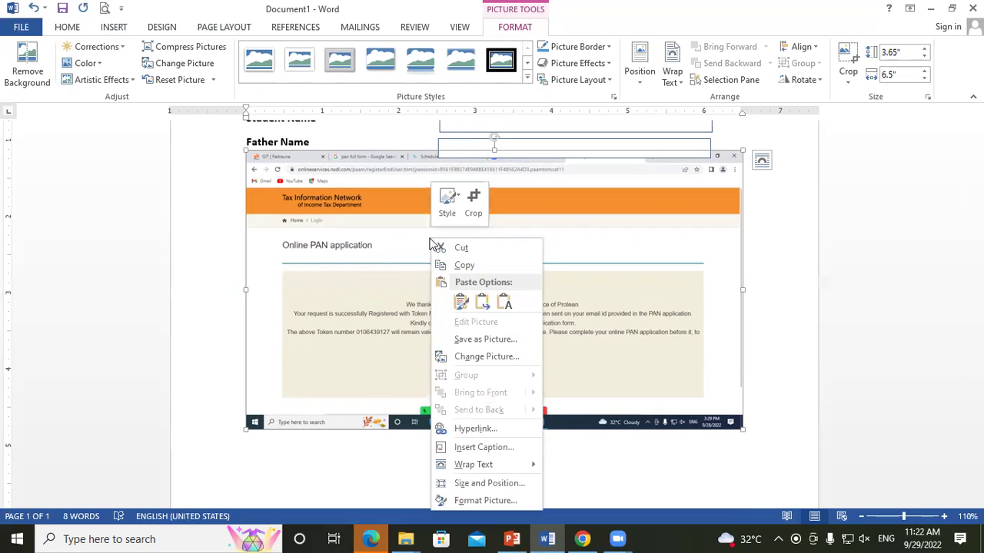
{"action": "left_click", "coordinate": [379, 243]}
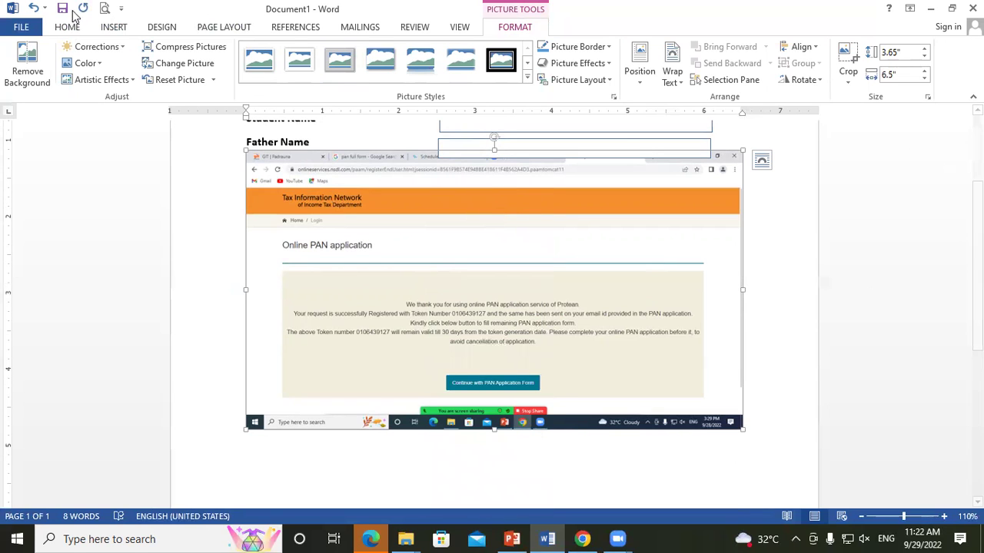
{"action": "left_click", "coordinate": [113, 26]}
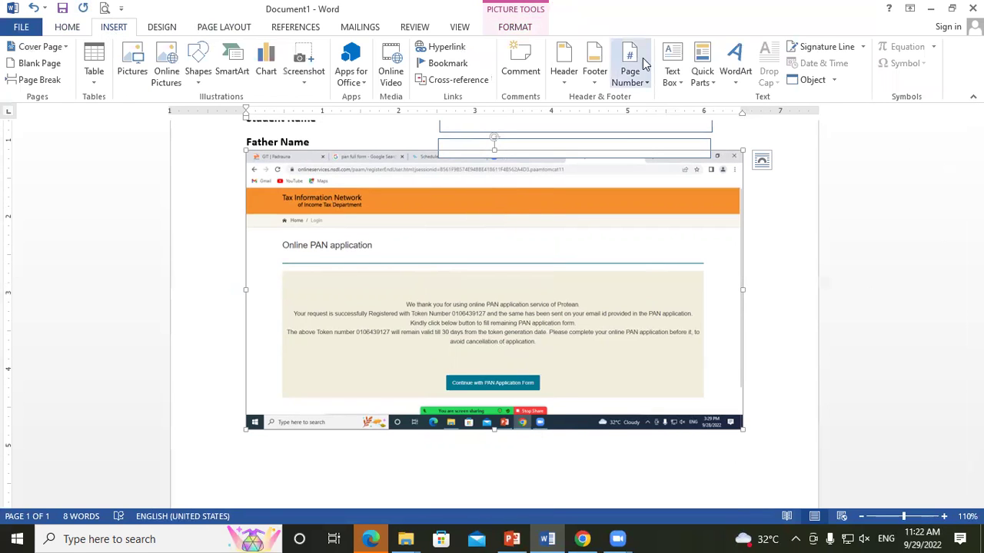
{"action": "left_click", "coordinate": [673, 77]}
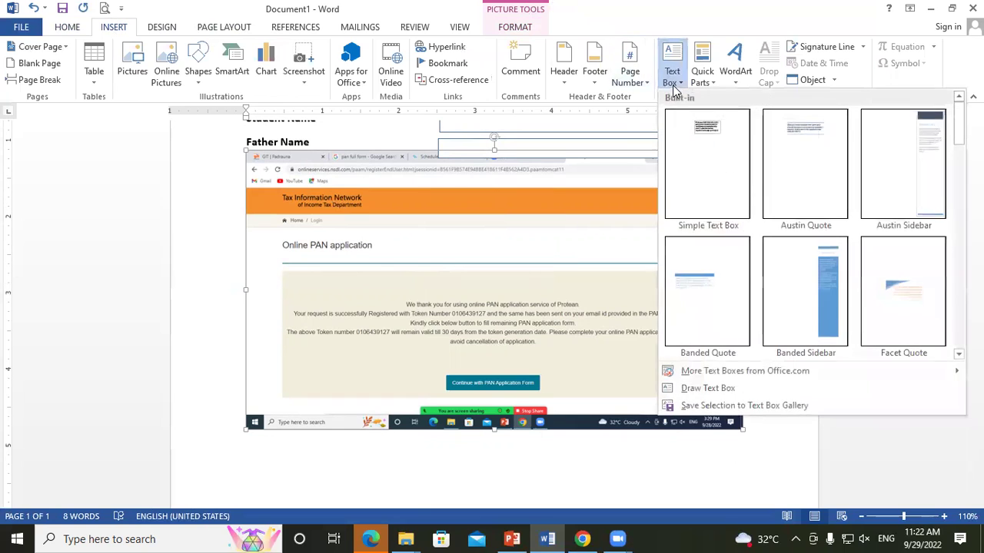
{"action": "left_click", "coordinate": [708, 390]}
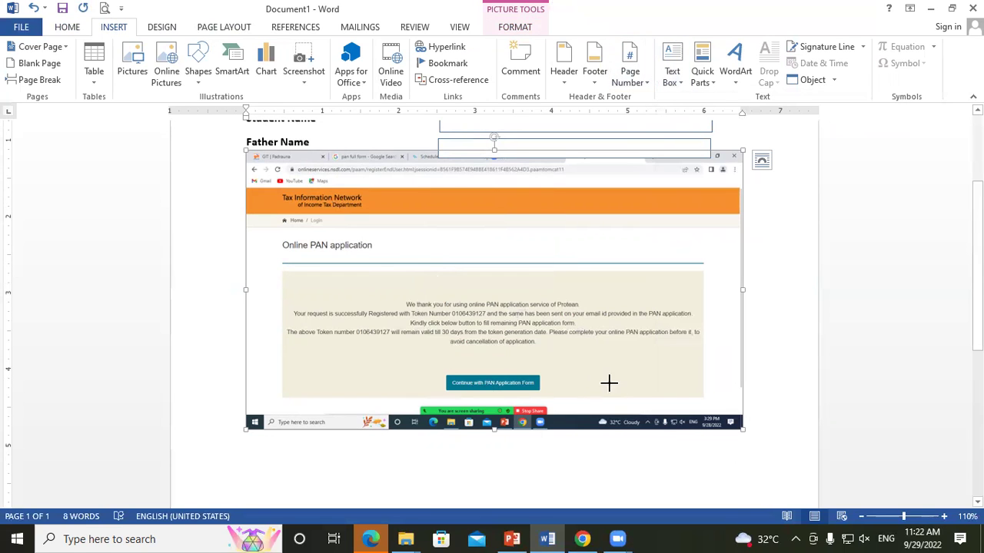
{"action": "left_click_drag", "start_coordinate": [600, 377], "coordinate": [721, 400]}
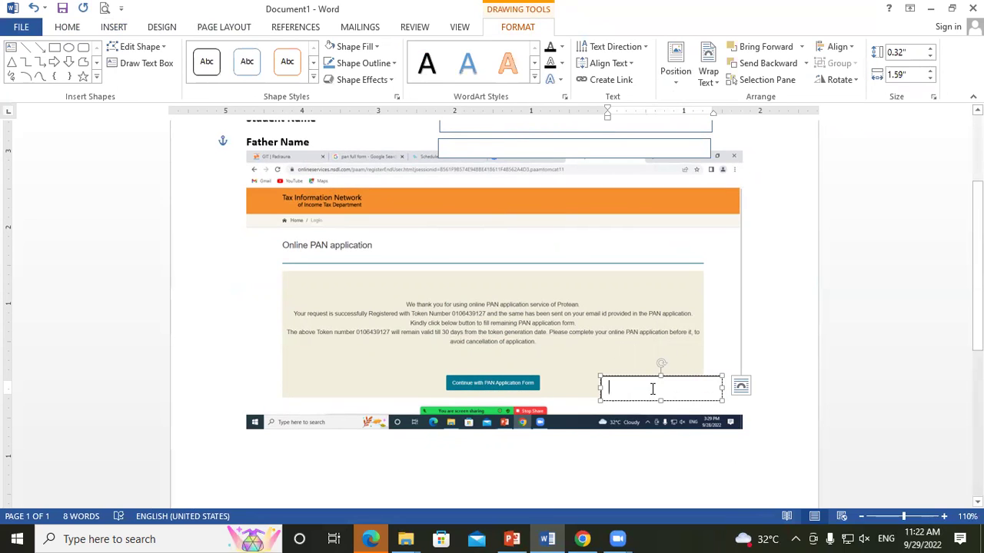
{"action": "scroll", "coordinate": [729, 277], "scroll_direction": "up", "scroll_amount": 2}
{"action": "scroll", "coordinate": [728, 276], "scroll_direction": "up", "scroll_amount": 1}
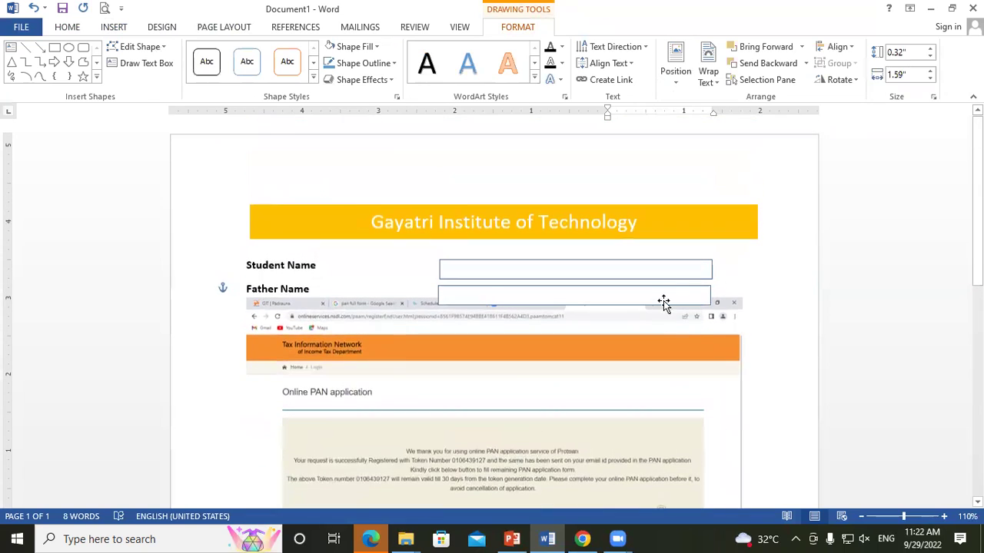
{"action": "left_click", "coordinate": [700, 328]}
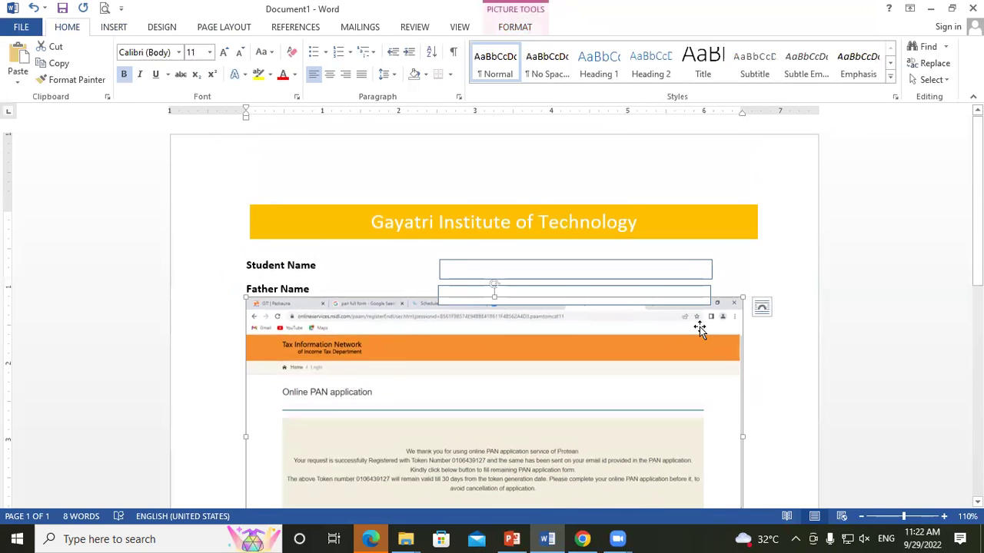
{"action": "key", "text": "Delete"}
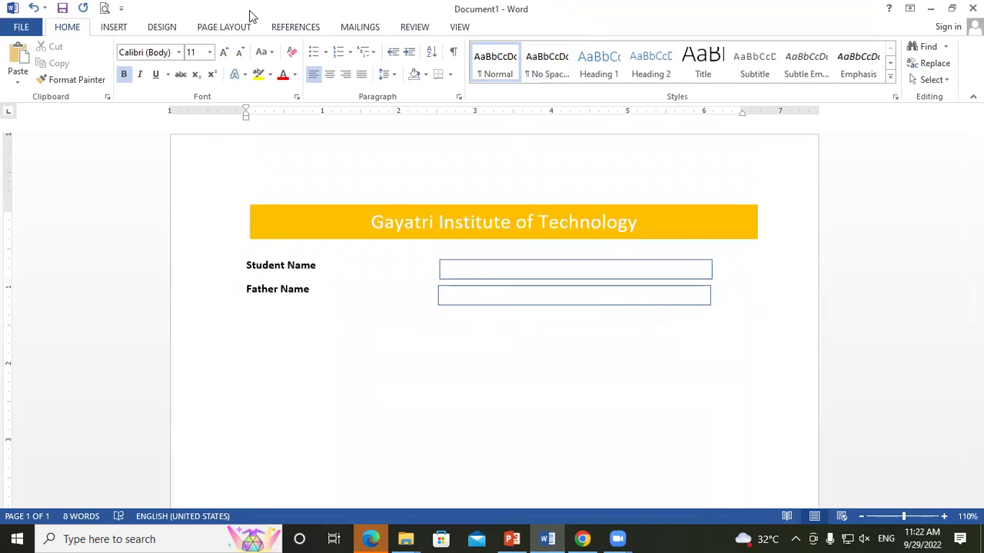
Create a new blank document, Document2, with Ctrl+N.
{"action": "left_click", "coordinate": [114, 28]}
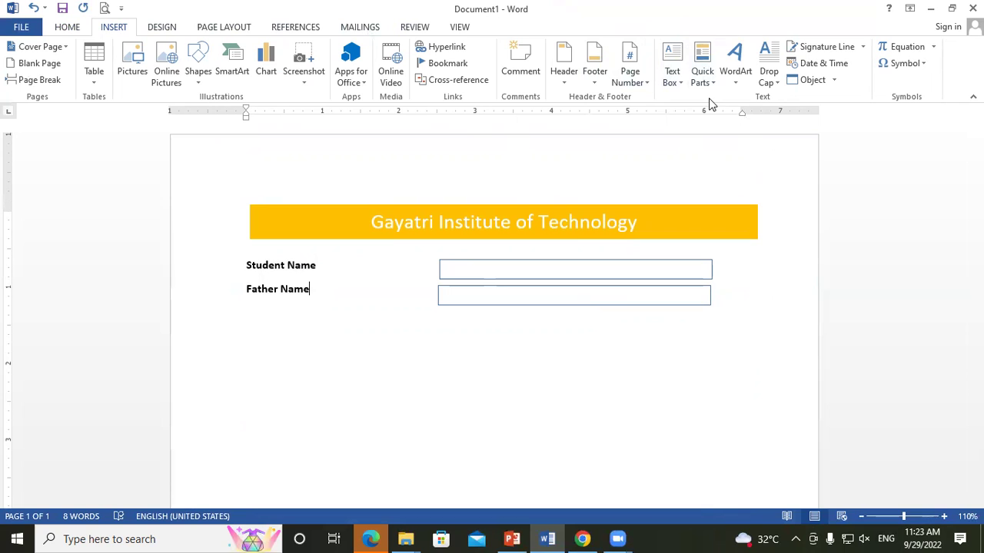
{"action": "key", "text": "ctrl+n"}
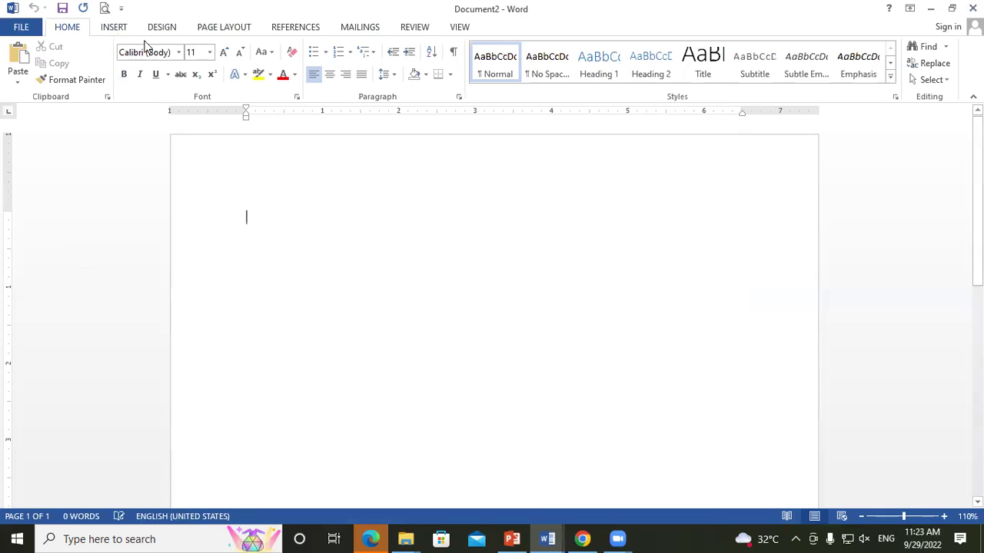
Look through the Quick Parts options in Document2, then return to the empty page.
{"action": "left_click", "coordinate": [117, 28]}
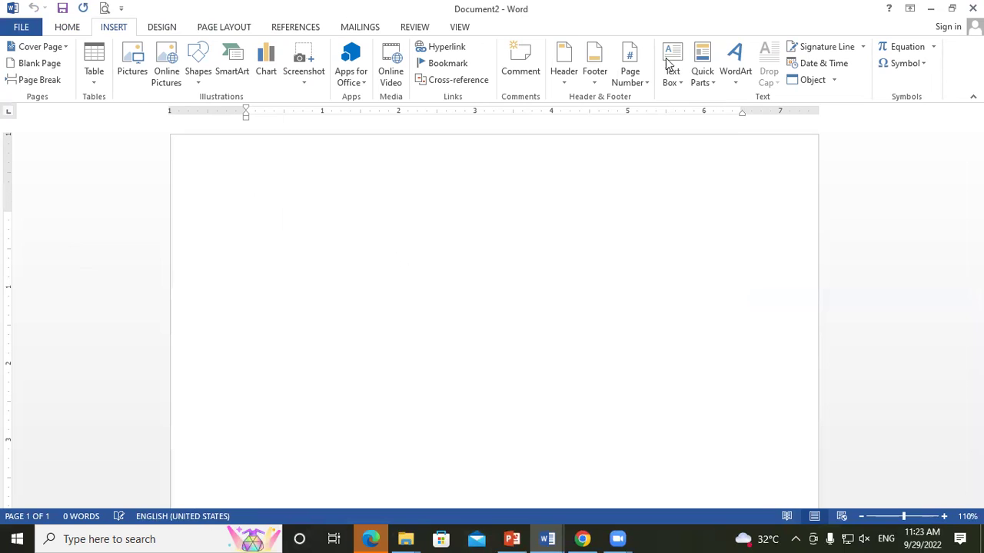
{"action": "left_click", "coordinate": [701, 86]}
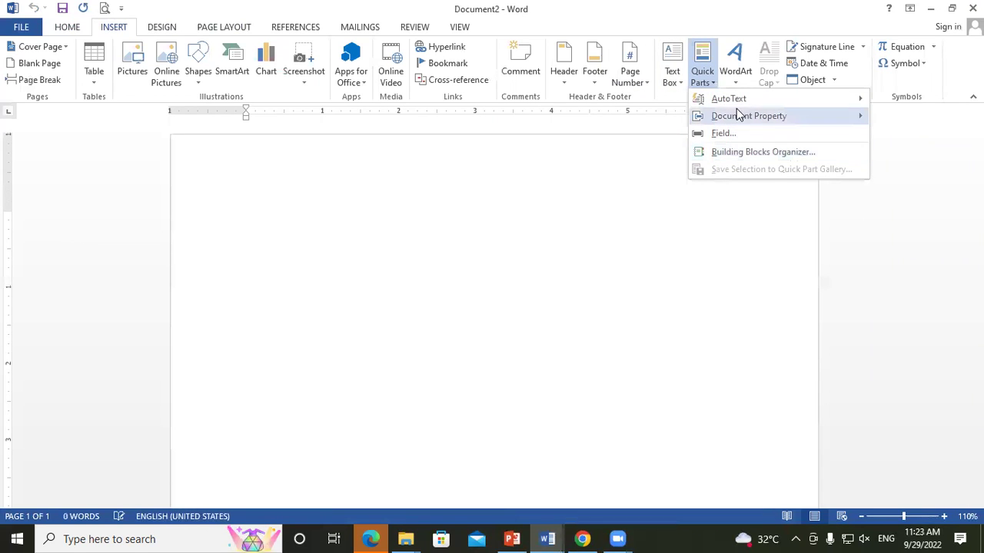
{"action": "left_click", "coordinate": [288, 187]}
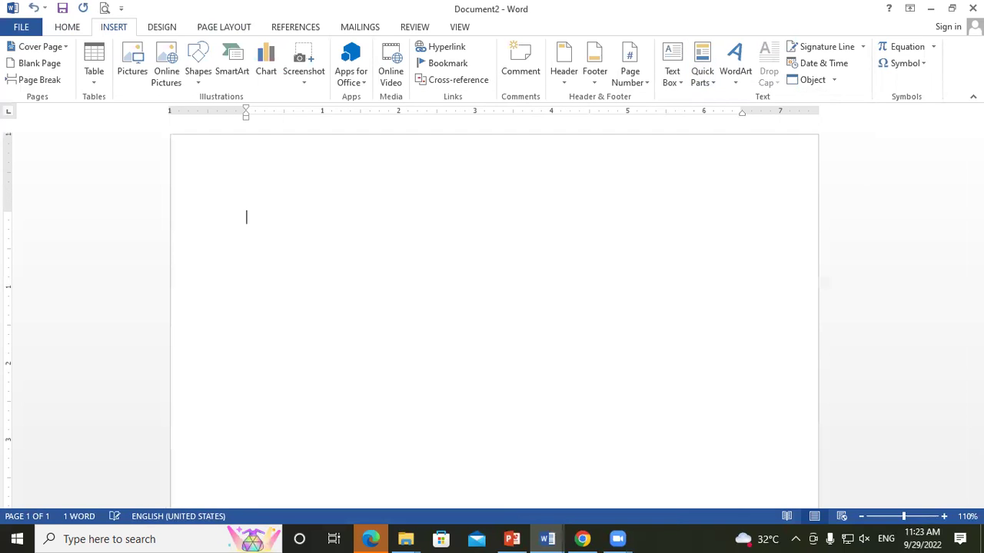
Type 'Gayatri Institute of Technology' and save it to the AutoText gallery as 'Gayatri Institute'.
{"action": "type", "text": "Gayatri "}
{"action": "type", "text": "Institute of T"}
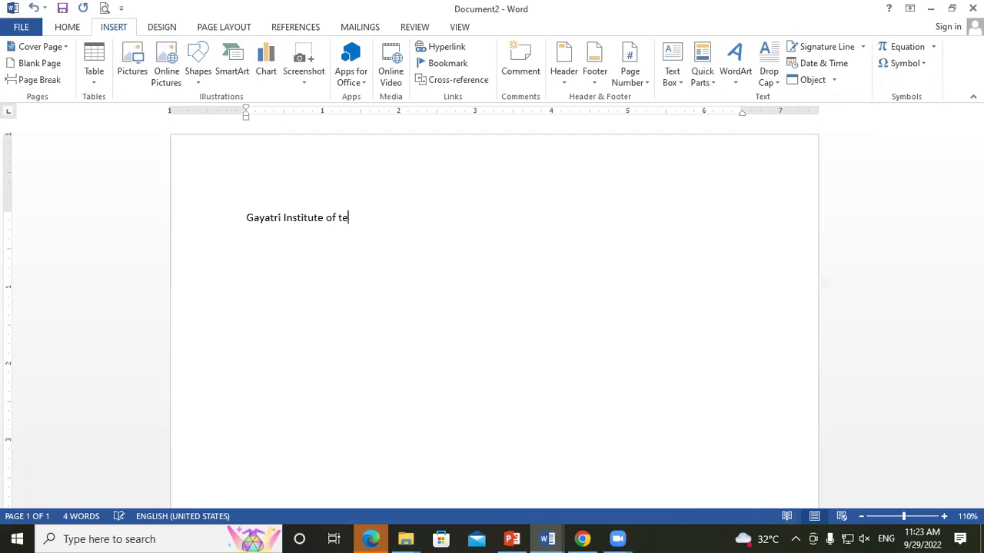
{"action": "type", "text": "echnology"}
{"action": "left_click_drag", "start_coordinate": [246, 222], "coordinate": [400, 223]}
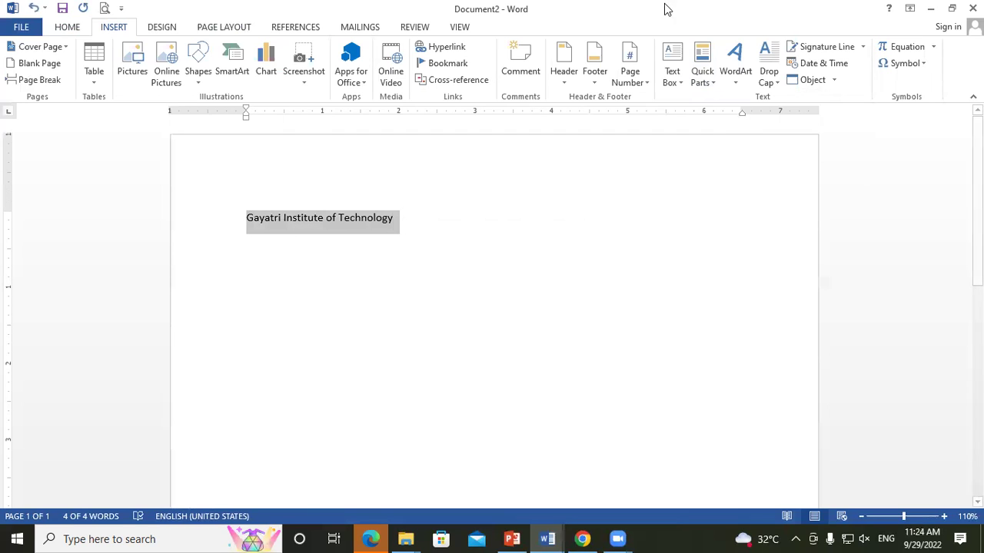
{"action": "left_click", "coordinate": [708, 75]}
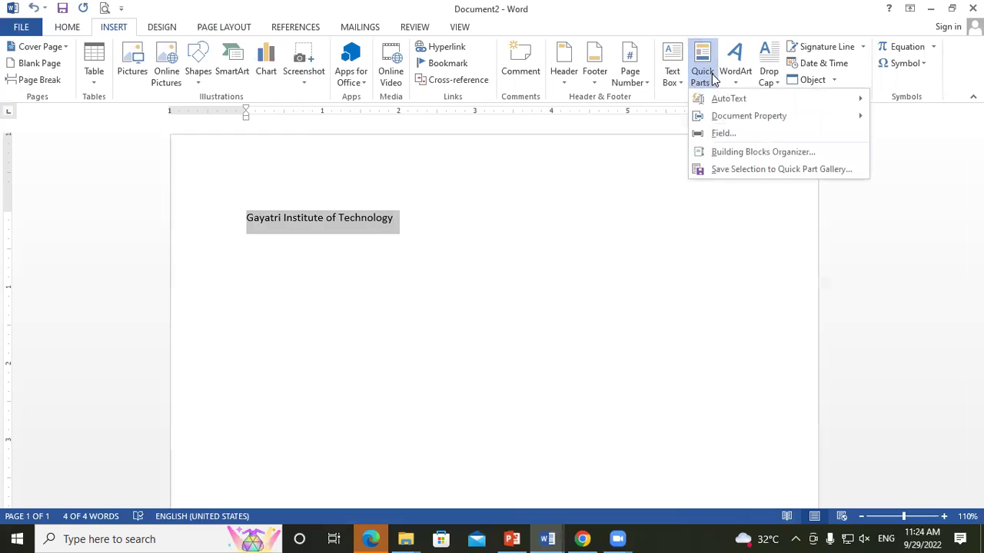
{"action": "mouse_move", "coordinate": [728, 98]}
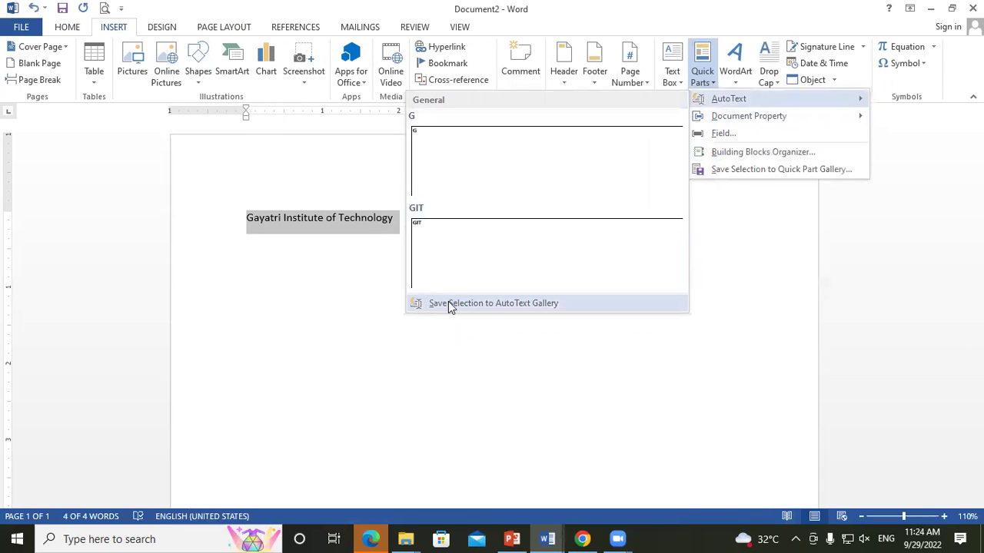
{"action": "left_click", "coordinate": [527, 304]}
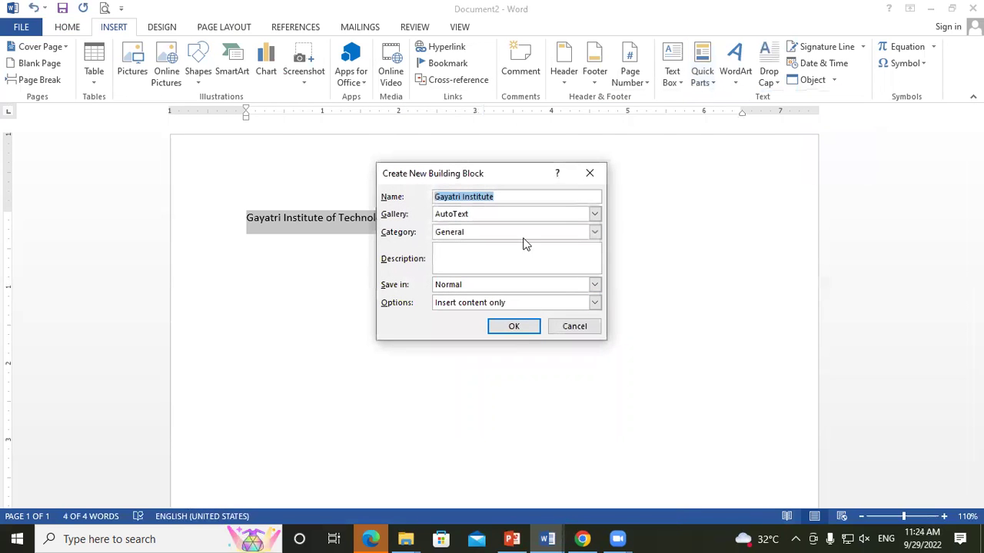
{"action": "left_click", "coordinate": [523, 329]}
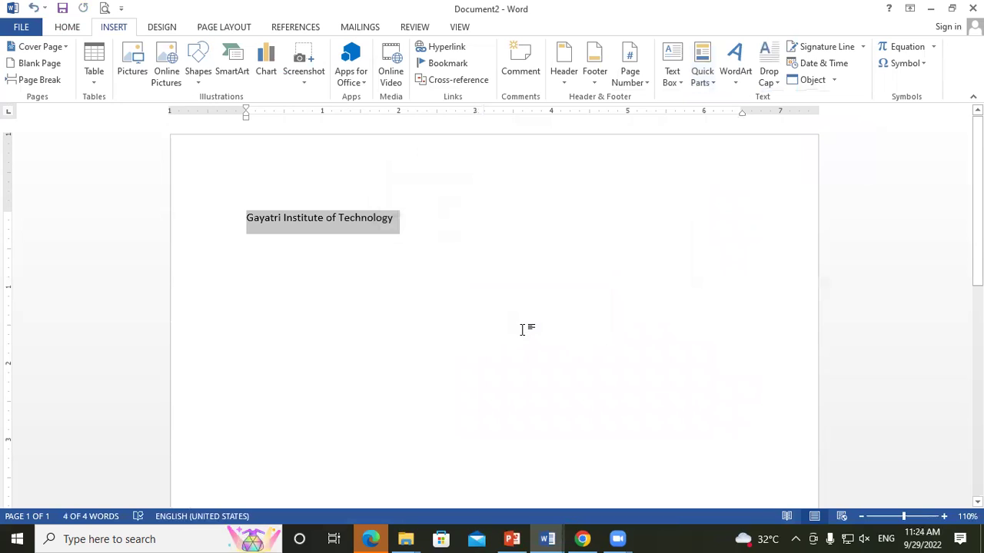
{"action": "left_click", "coordinate": [485, 221]}
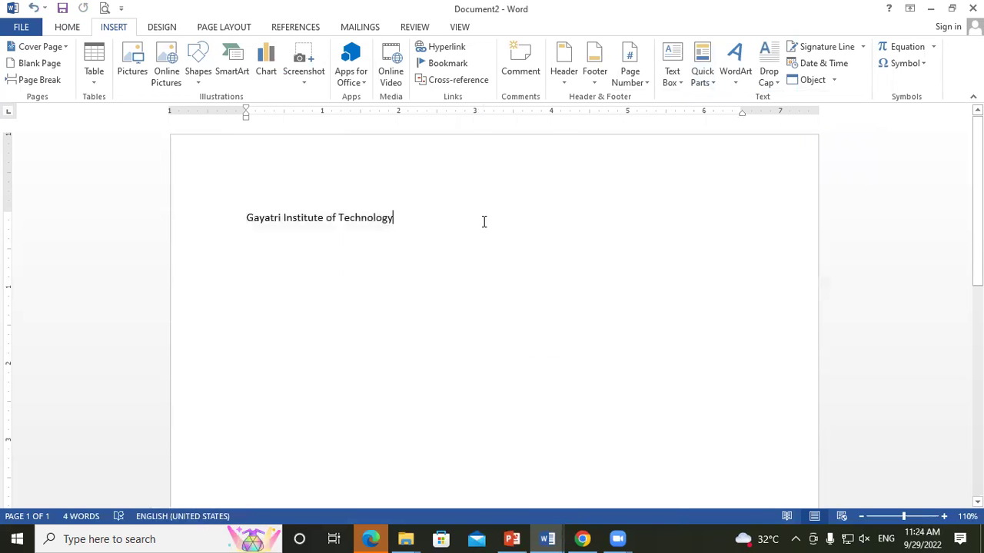
On a new paragraph, insert the 'Gayatri Institute' AutoText entry from Quick Parts.
{"action": "key", "text": "Return"}
{"action": "key", "text": "Return"}
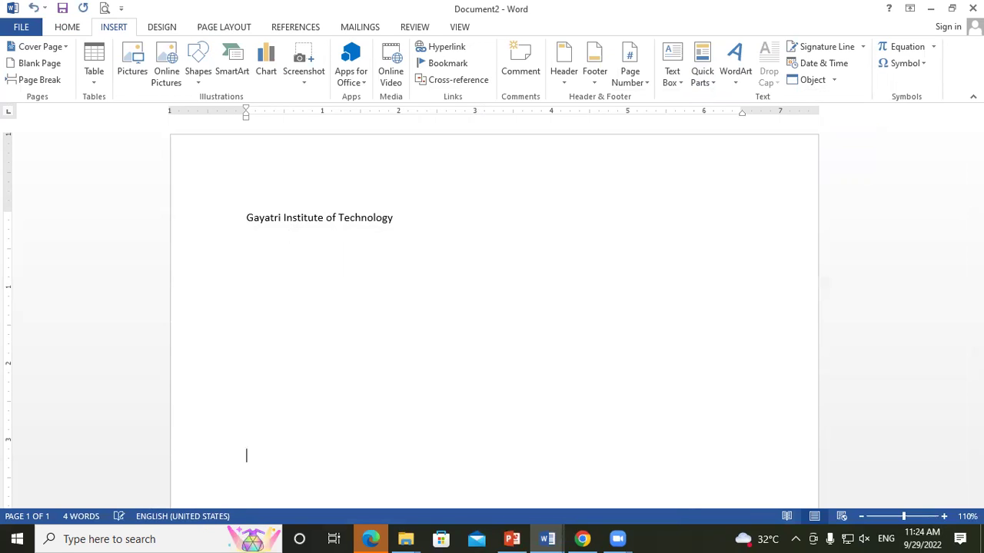
{"action": "scroll", "coordinate": [465, 241], "scroll_direction": "down", "scroll_amount": 3}
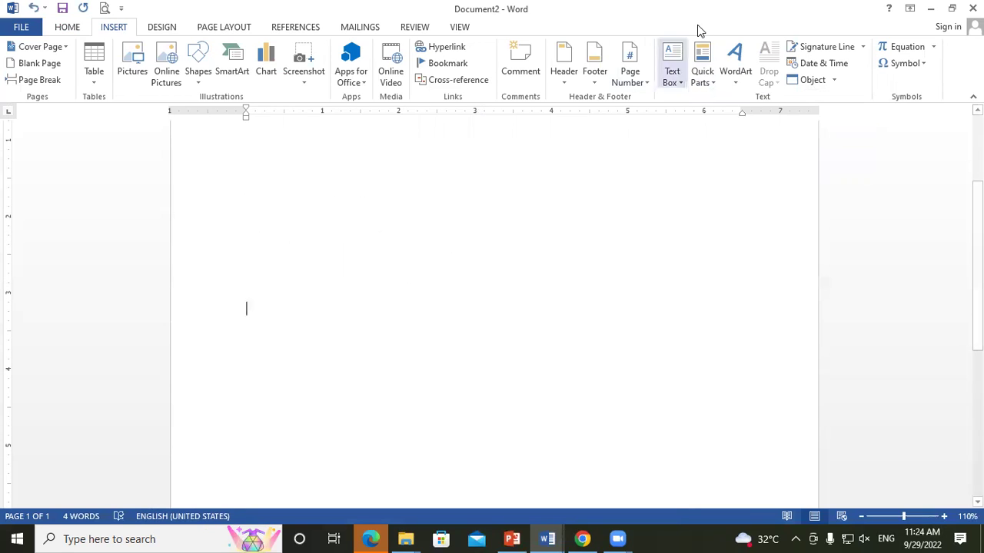
{"action": "left_click", "coordinate": [707, 80]}
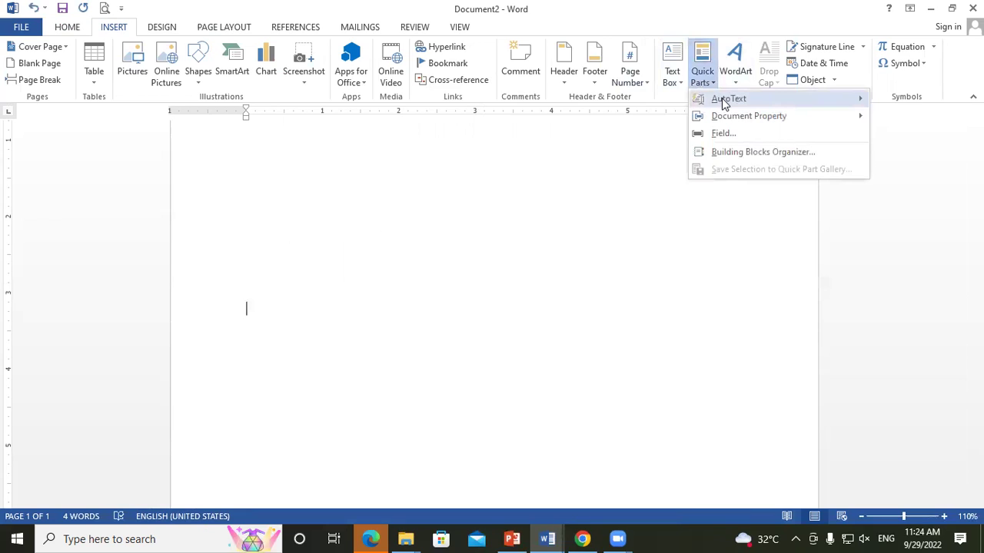
{"action": "left_click", "coordinate": [472, 244]}
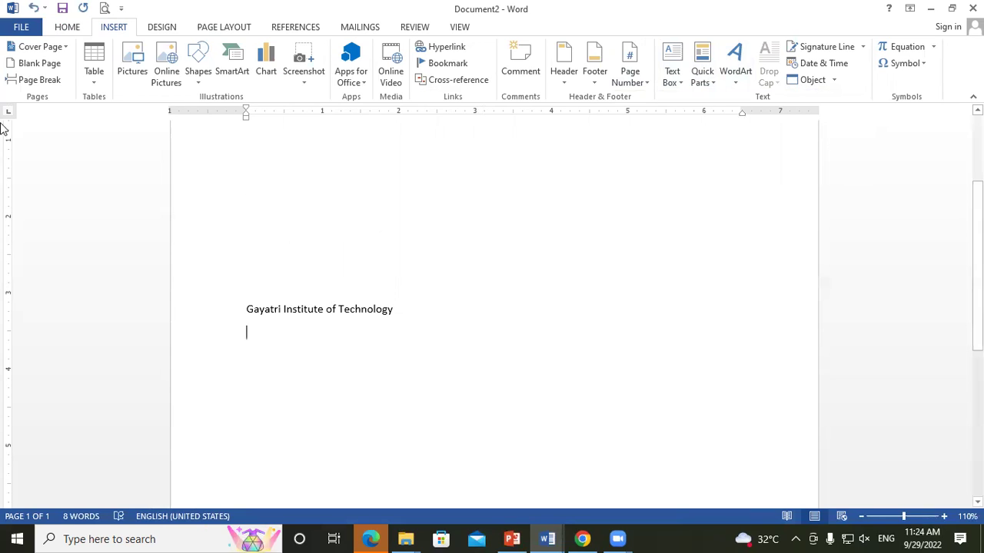
Insert the second photo from the photo folder below the institute name.
{"action": "left_click", "coordinate": [132, 64]}
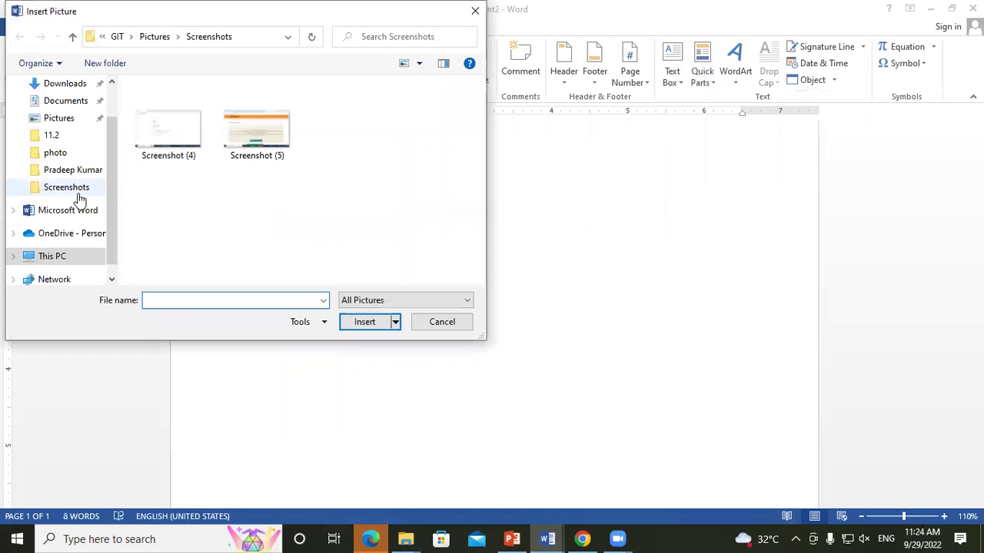
{"action": "left_click", "coordinate": [50, 159]}
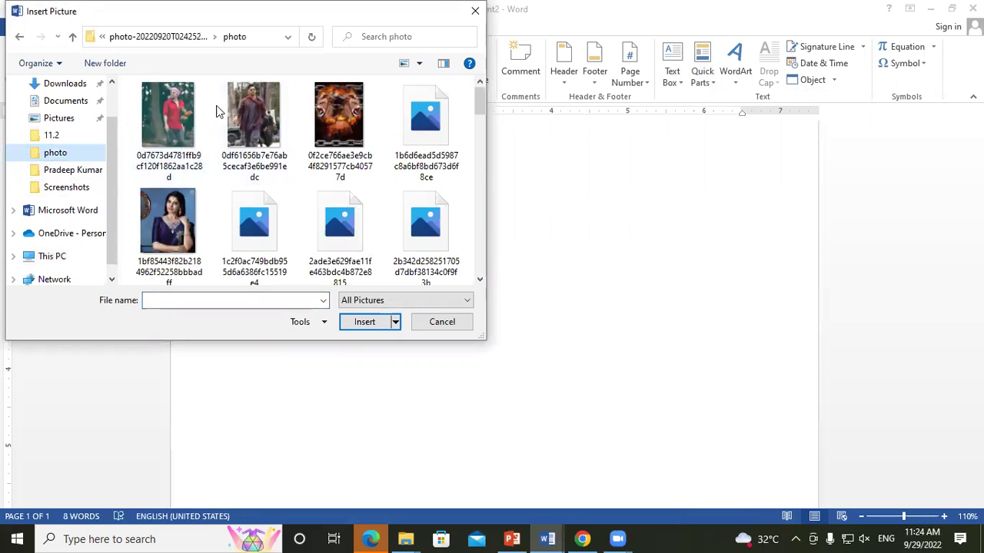
{"action": "left_click", "coordinate": [244, 146]}
{"action": "left_click", "coordinate": [365, 322]}
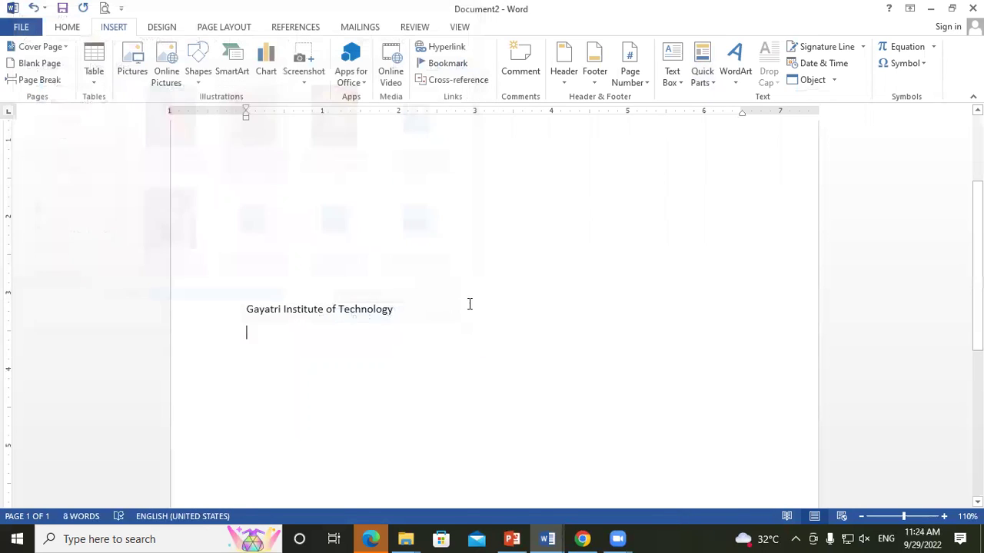
Shrink the photo by its corner handle to about 1.69 by 1.35 inches.
{"action": "scroll", "coordinate": [530, 318], "scroll_direction": "down", "scroll_amount": 2}
{"action": "scroll", "coordinate": [569, 346], "scroll_direction": "down", "scroll_amount": 8}
{"action": "scroll", "coordinate": [661, 408], "scroll_direction": "down", "scroll_amount": 1}
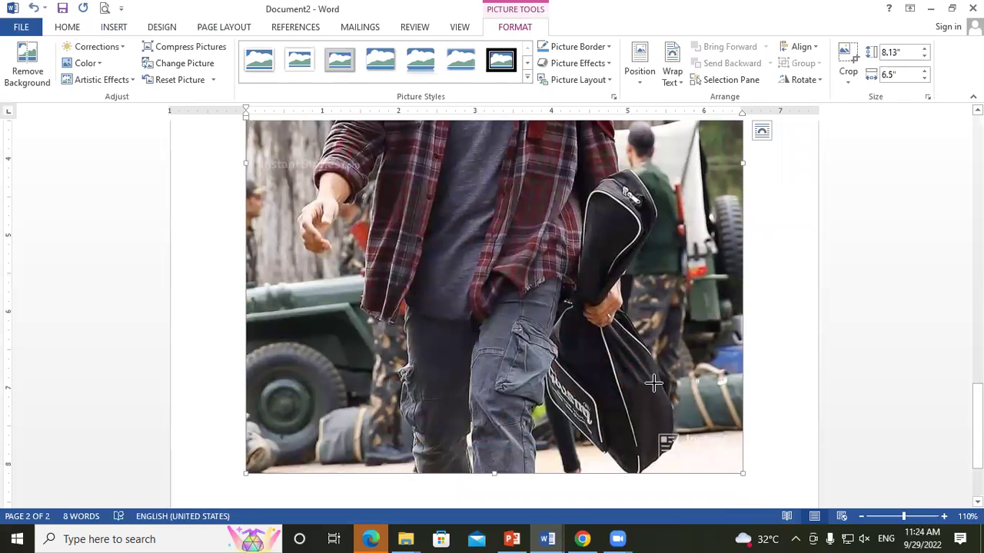
{"action": "left_click_drag", "start_coordinate": [742, 472], "coordinate": [488, 156]}
{"action": "mouse_move", "coordinate": [485, 262]}
{"action": "left_mouse_down"}
{"action": "mouse_move", "coordinate": [379, 405]}
{"action": "mouse_move", "coordinate": [295, 426]}
{"action": "left_mouse_up"}
{"action": "scroll", "coordinate": [413, 322], "scroll_direction": "down", "scroll_amount": 2}
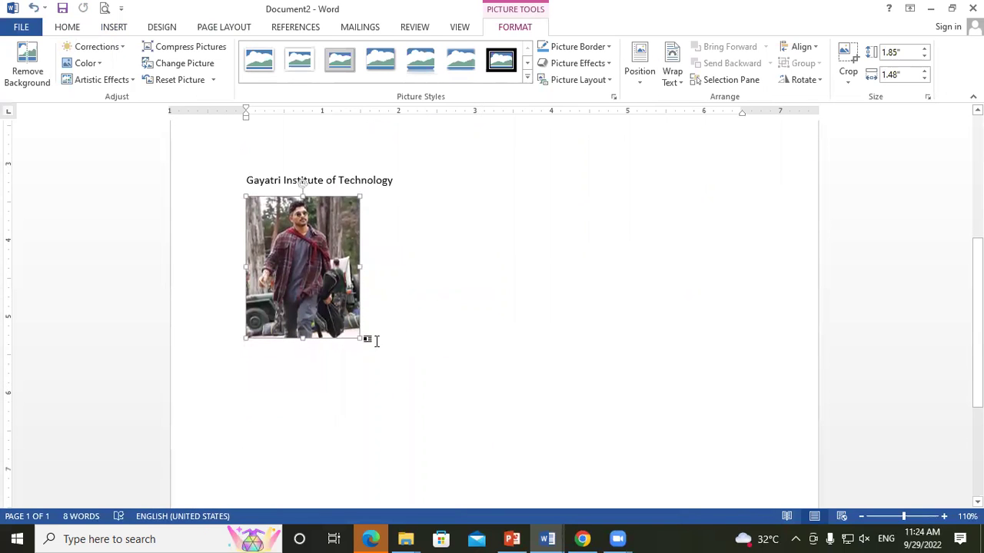
{"action": "left_click_drag", "start_coordinate": [351, 323], "coordinate": [349, 325]}
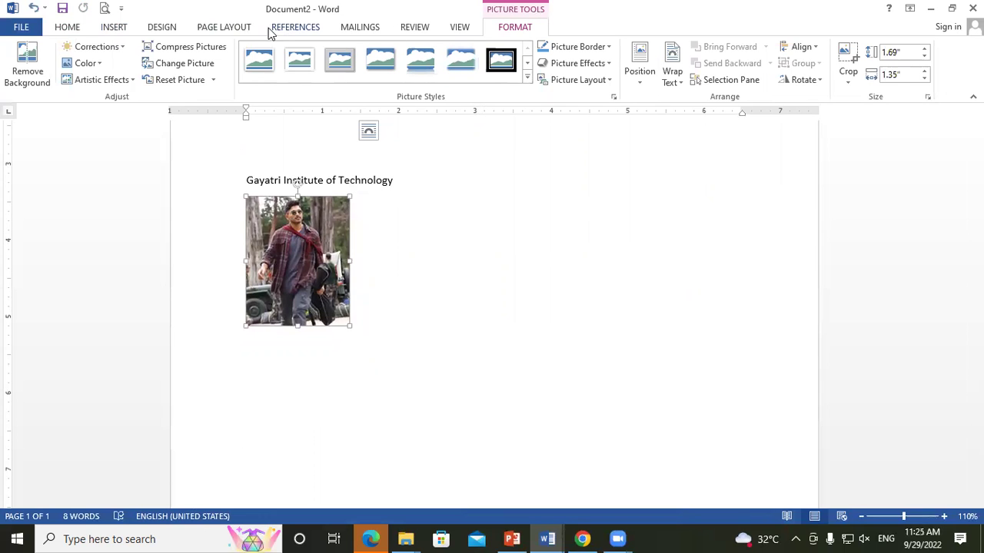
{"action": "left_click", "coordinate": [113, 31]}
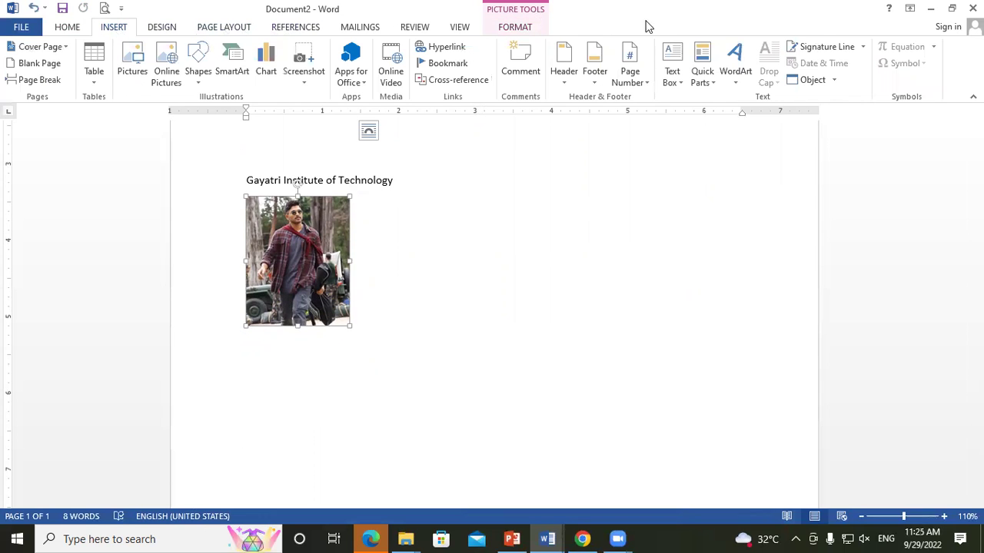
{"action": "left_click", "coordinate": [707, 83]}
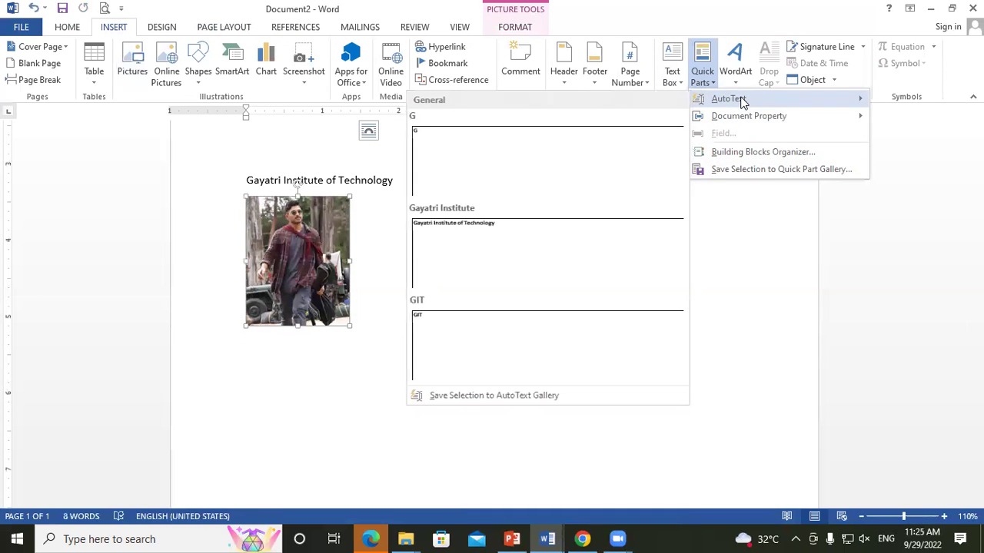
Save the selected photo to the Quick Part Gallery under the name 'sk'.
{"action": "left_click", "coordinate": [726, 169]}
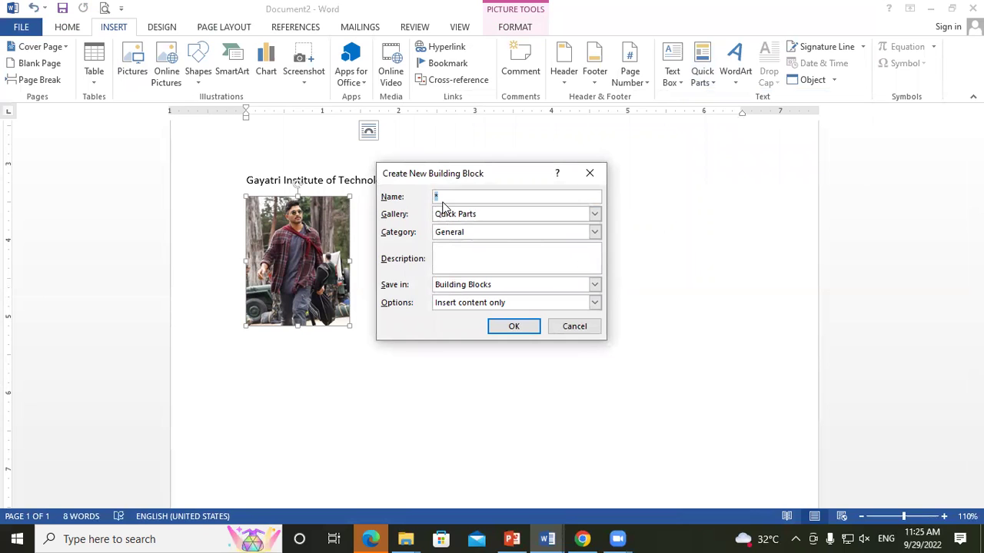
{"action": "type", "text": "sk"}
{"action": "left_click", "coordinate": [510, 326]}
{"action": "left_click", "coordinate": [508, 329]}
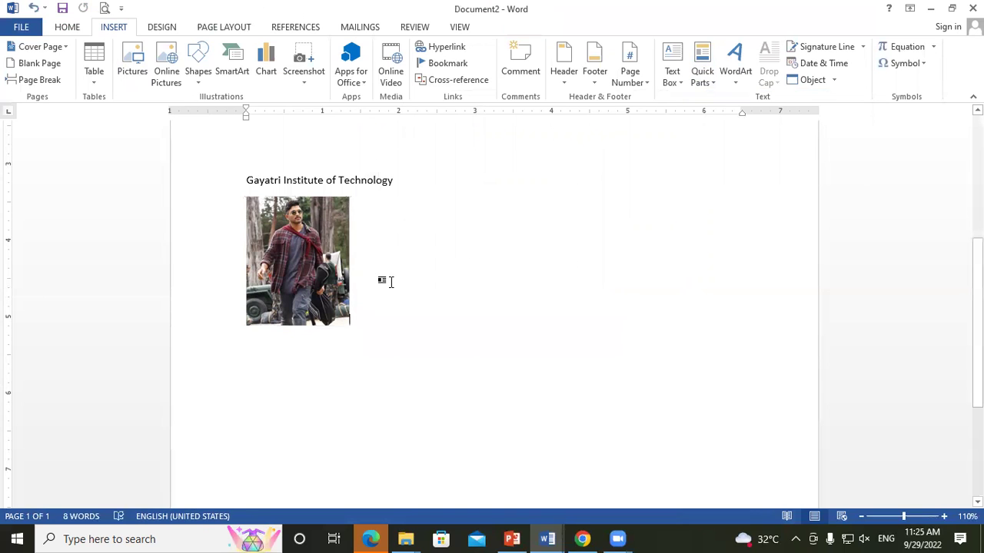
Check that 'sk' appears in the Quick Parts gallery, then start a new blank document.
{"action": "left_click", "coordinate": [704, 83]}
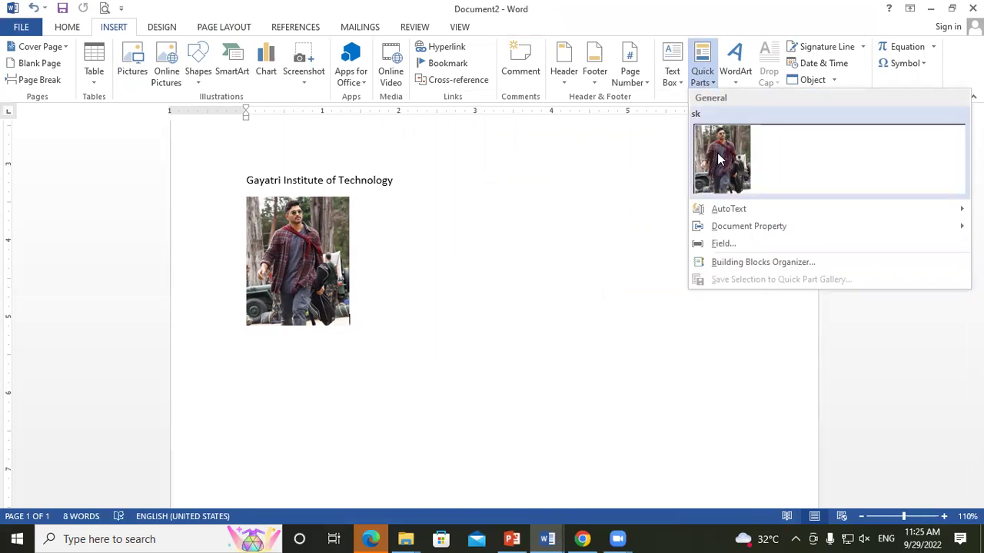
{"action": "left_click", "coordinate": [536, 208]}
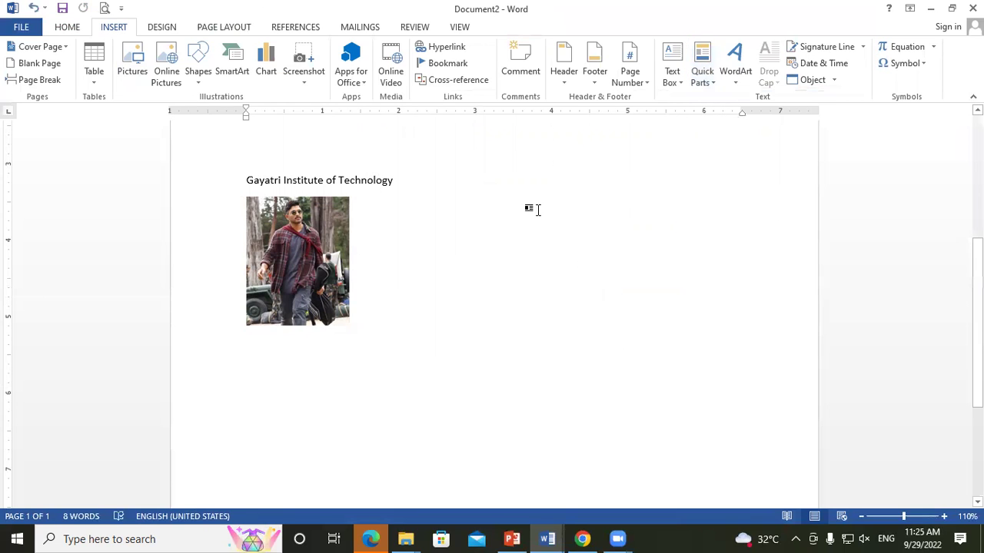
{"action": "key", "text": "ctrl+n"}
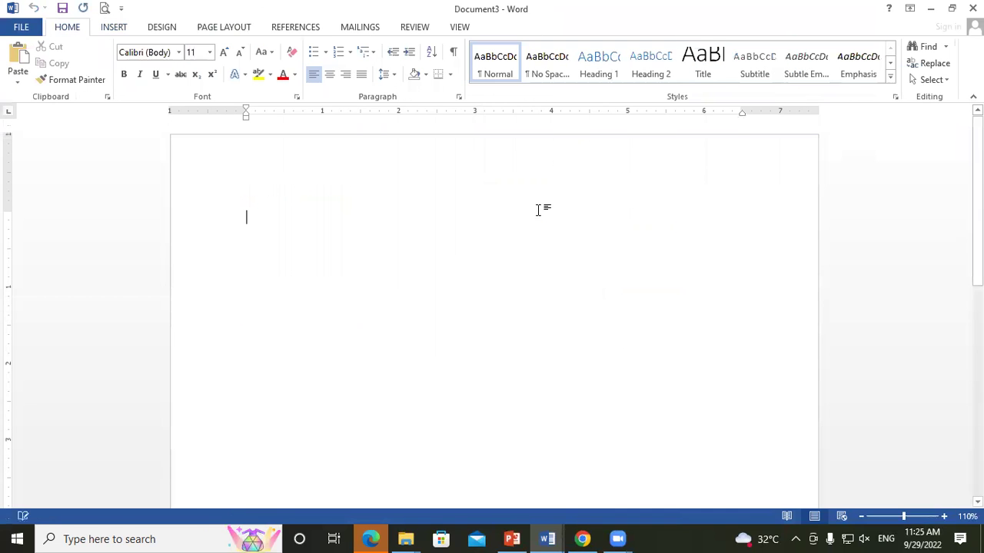
Insert the 'sk' Quick Parts photo into blank Document3.
{"action": "left_click", "coordinate": [113, 27]}
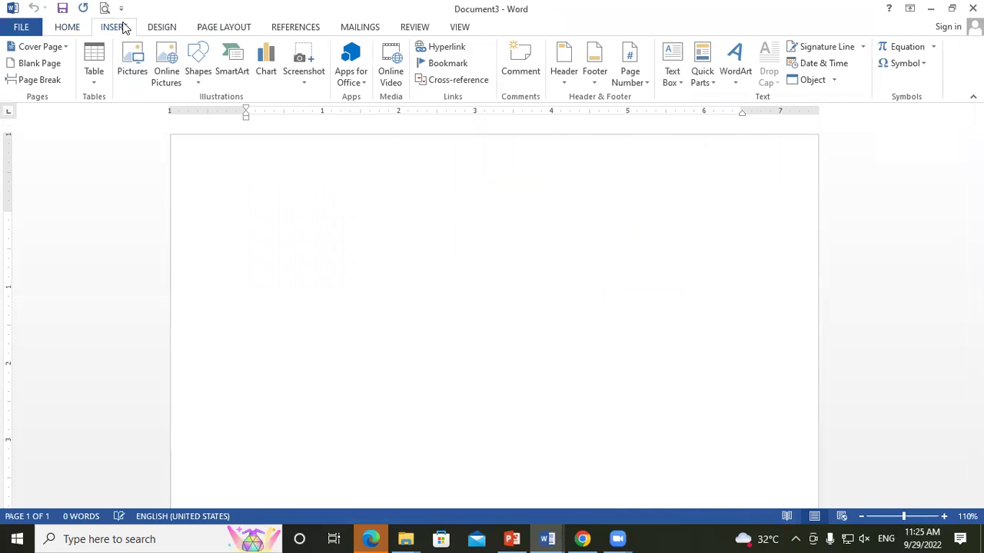
{"action": "left_click", "coordinate": [703, 77]}
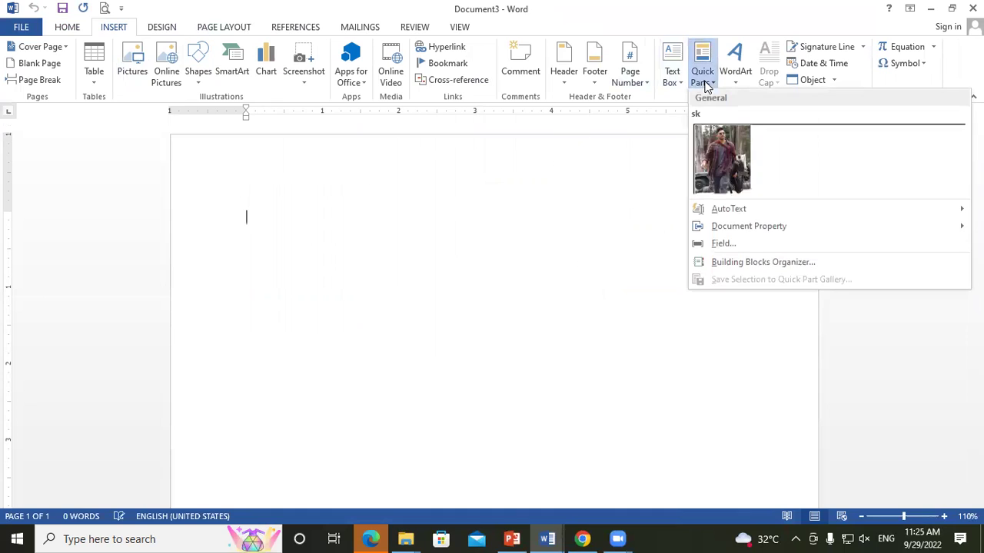
{"action": "left_click", "coordinate": [721, 155]}
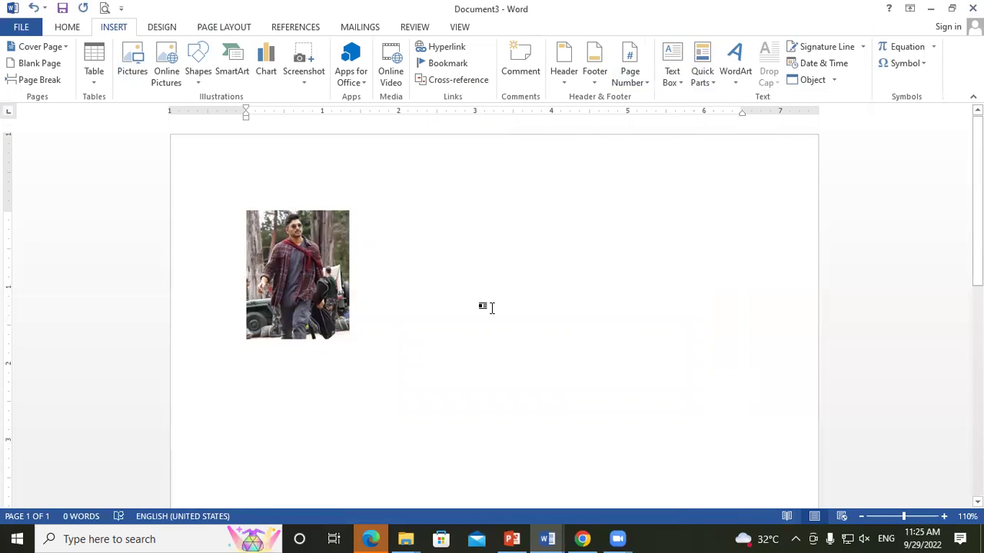
{"action": "left_click", "coordinate": [318, 243]}
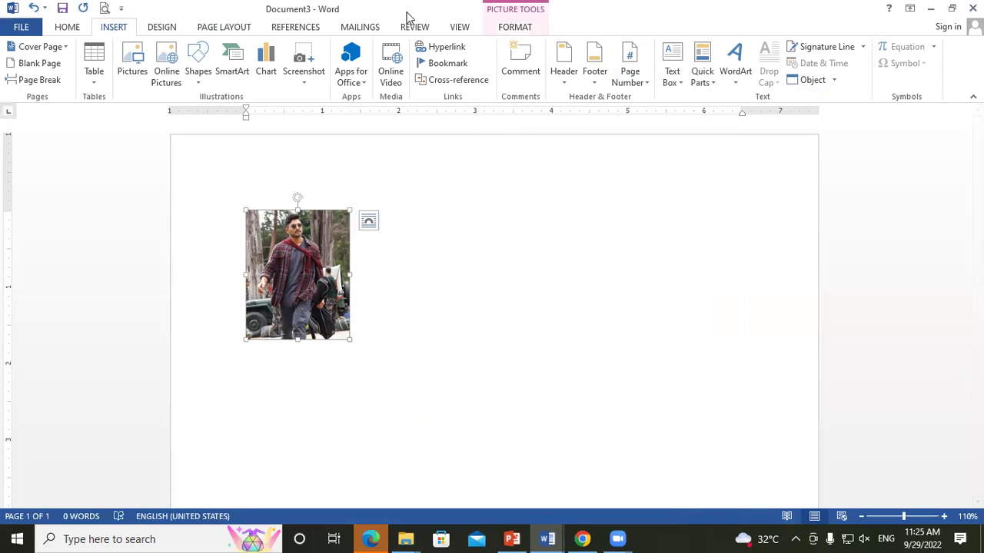
{"action": "left_click", "coordinate": [701, 77]}
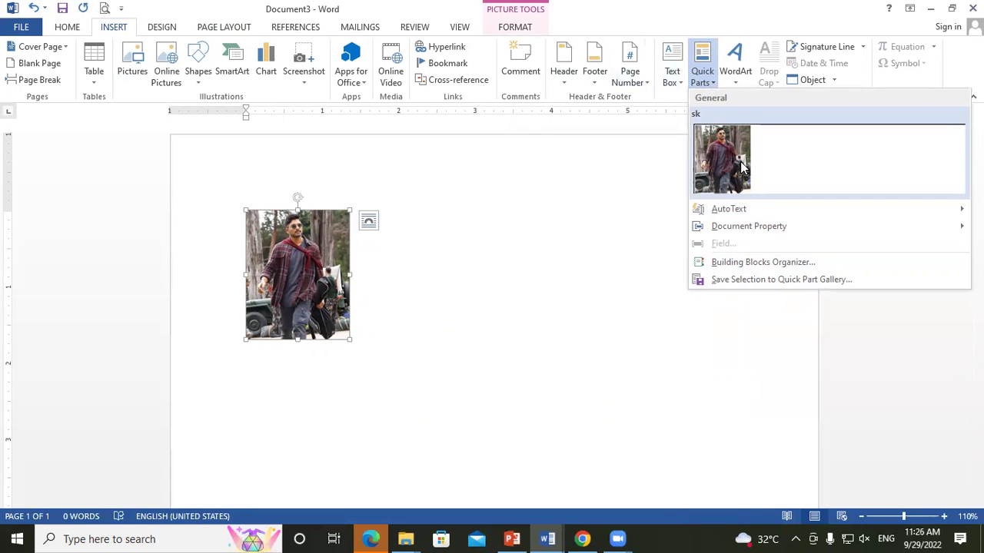
{"action": "key", "text": "Escape"}
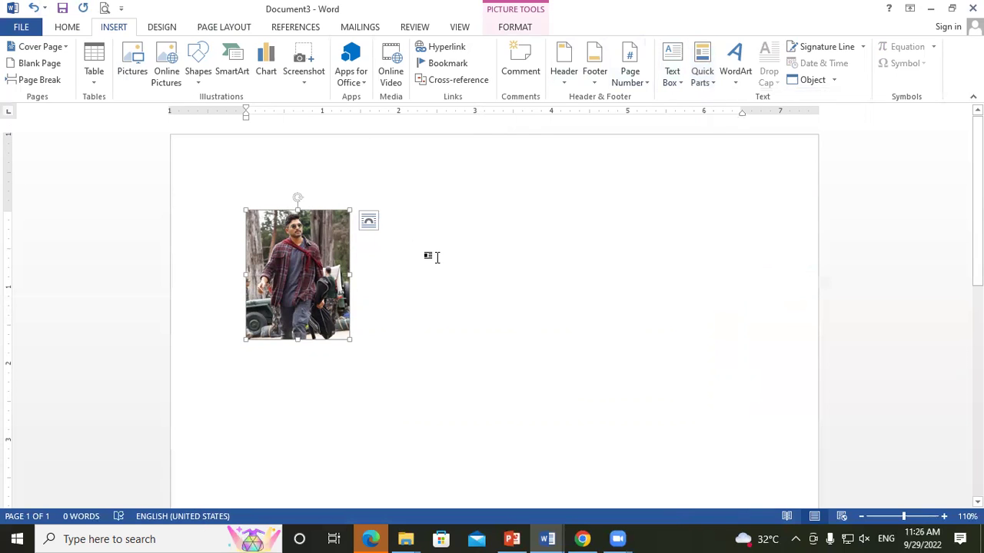
{"action": "scroll", "coordinate": [436, 257], "scroll_direction": "down", "scroll_amount": 1}
{"action": "scroll", "coordinate": [315, 287], "scroll_direction": "down", "scroll_amount": 1}
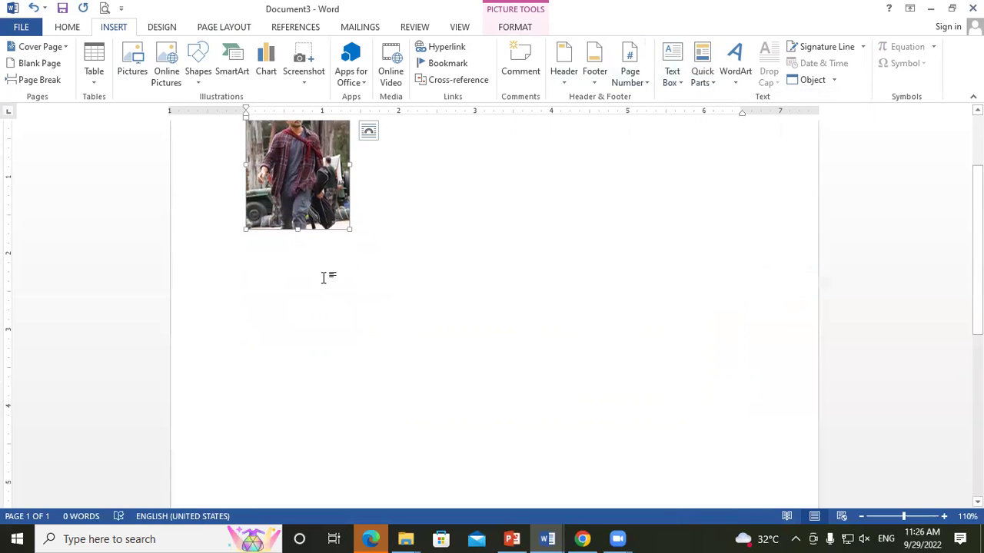
Insert another photo on the line below the first picture.
{"action": "left_click", "coordinate": [323, 277]}
{"action": "left_click", "coordinate": [135, 62]}
{"action": "left_click", "coordinate": [175, 110]}
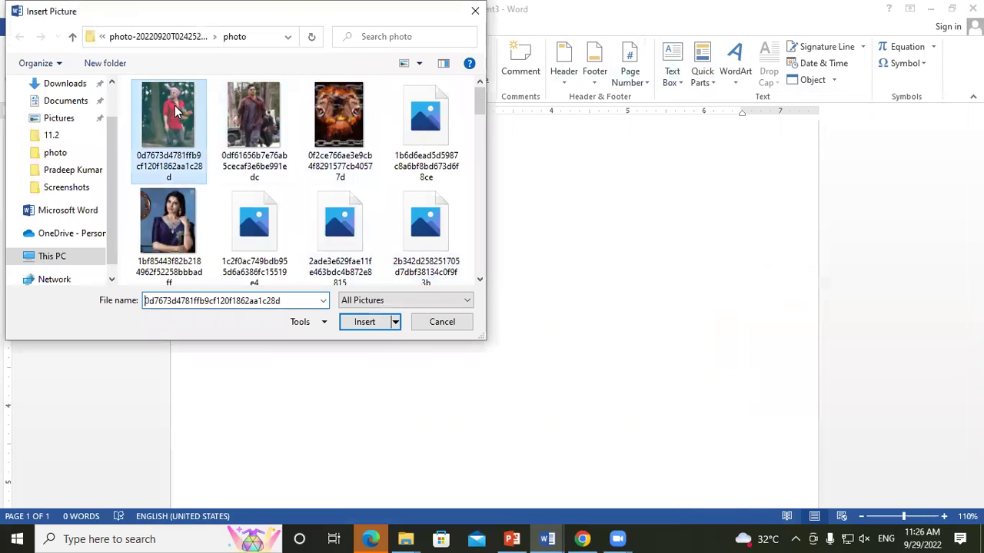
{"action": "left_click", "coordinate": [369, 321]}
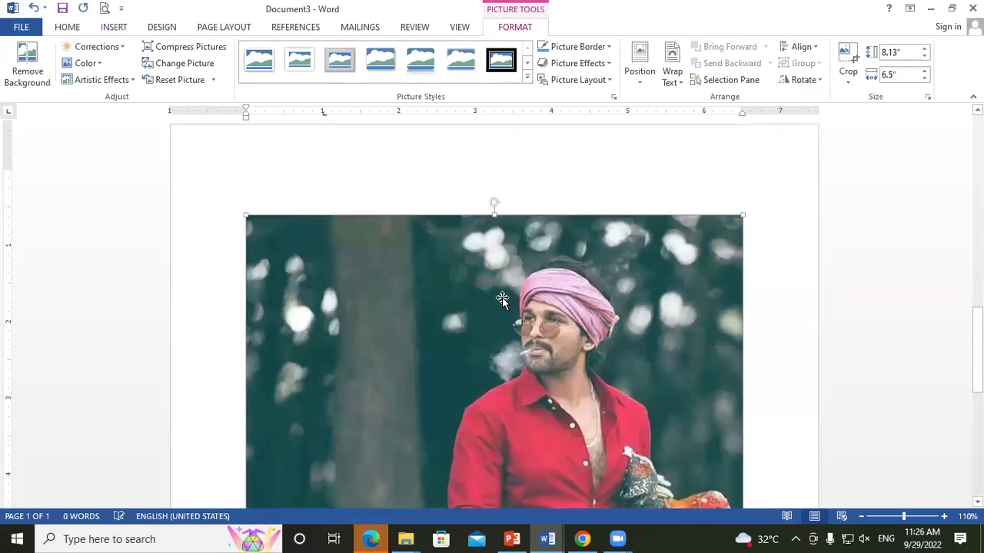
Shrink the new photo to 1.7 by 1.36 inches.
{"action": "scroll", "coordinate": [502, 299], "scroll_direction": "down", "scroll_amount": 5}
{"action": "scroll", "coordinate": [614, 374], "scroll_direction": "down", "scroll_amount": 5}
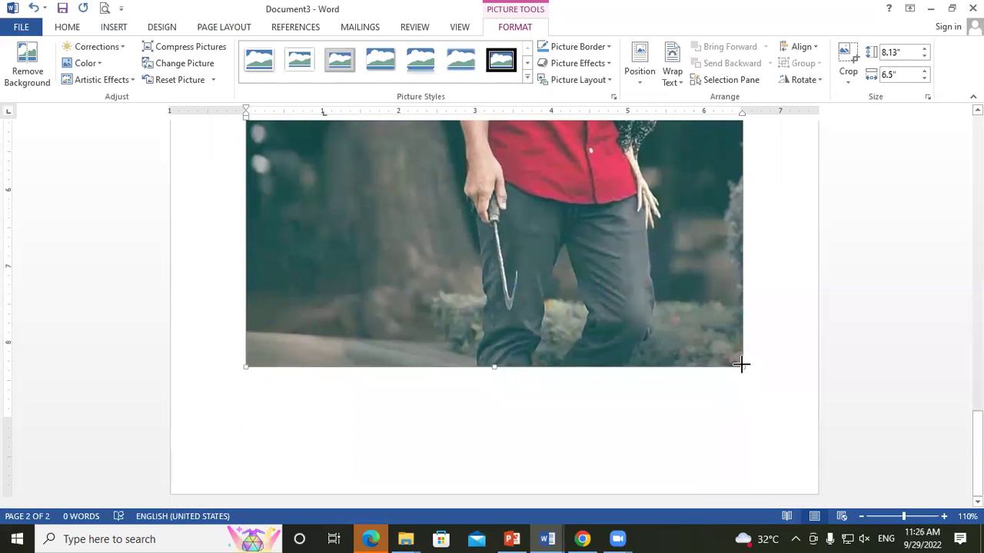
{"action": "left_click_drag", "start_coordinate": [741, 364], "coordinate": [334, 79]}
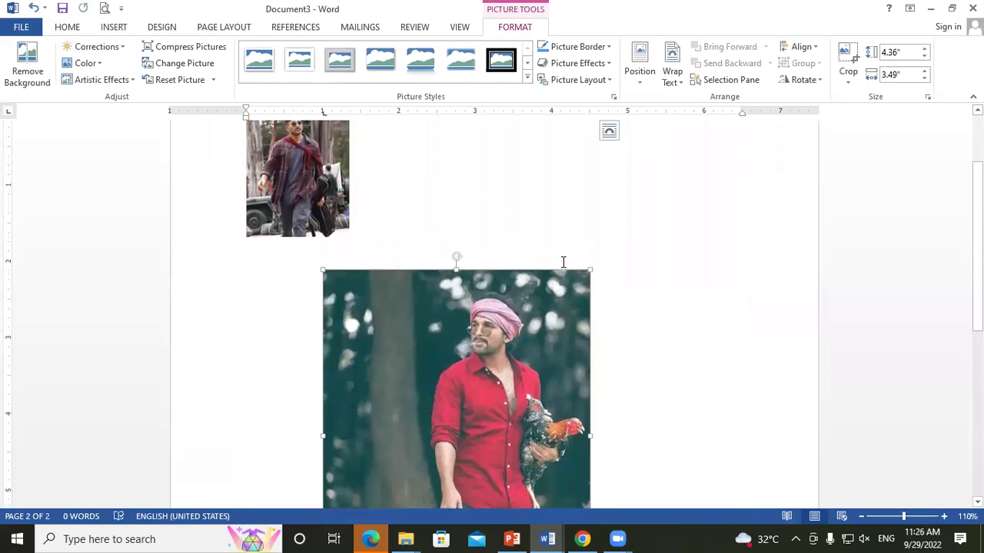
{"action": "left_click_drag", "start_coordinate": [590, 269], "coordinate": [465, 418]}
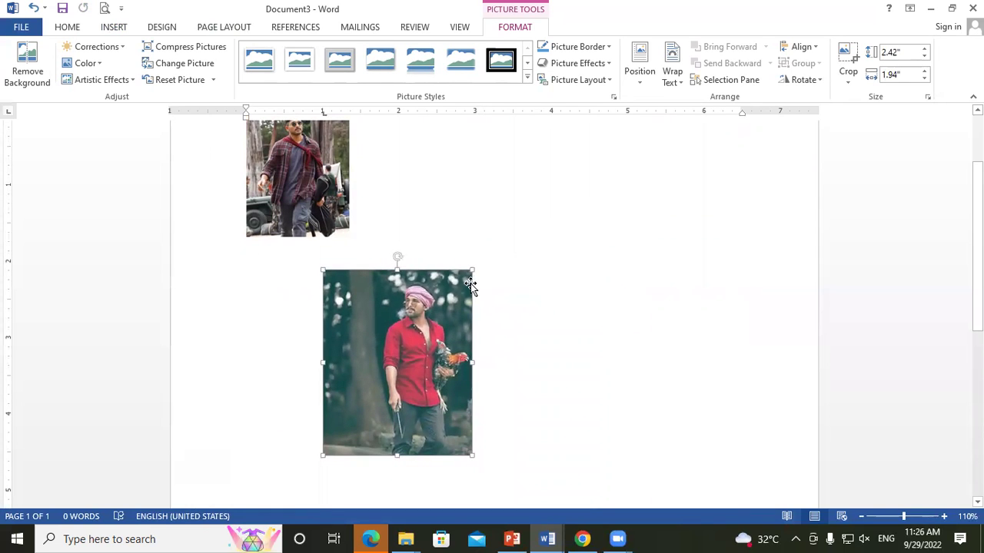
{"action": "left_click_drag", "start_coordinate": [470, 269], "coordinate": [428, 270]}
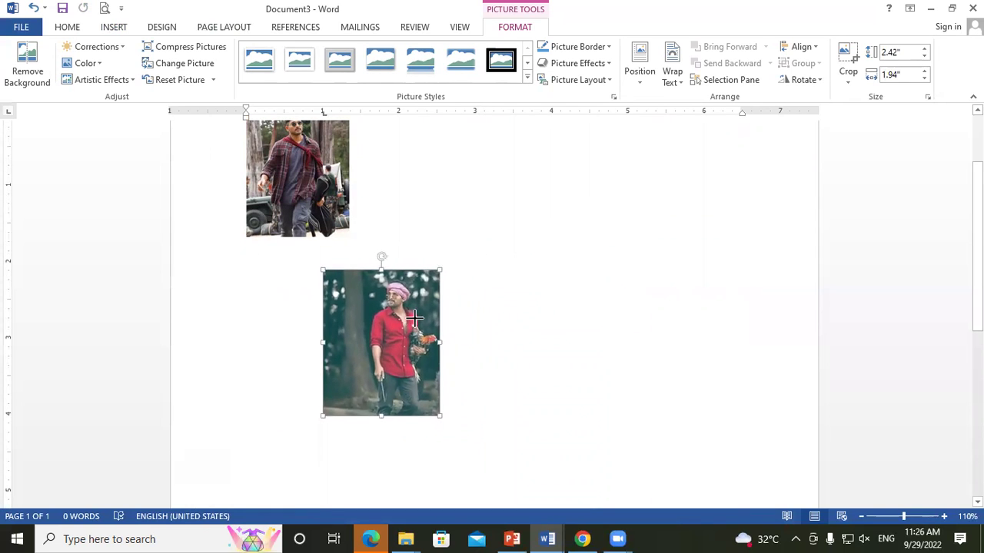
Save the photo to the Quick Part Gallery as 'ssss'.
{"action": "left_click", "coordinate": [75, 32]}
{"action": "left_click", "coordinate": [111, 32]}
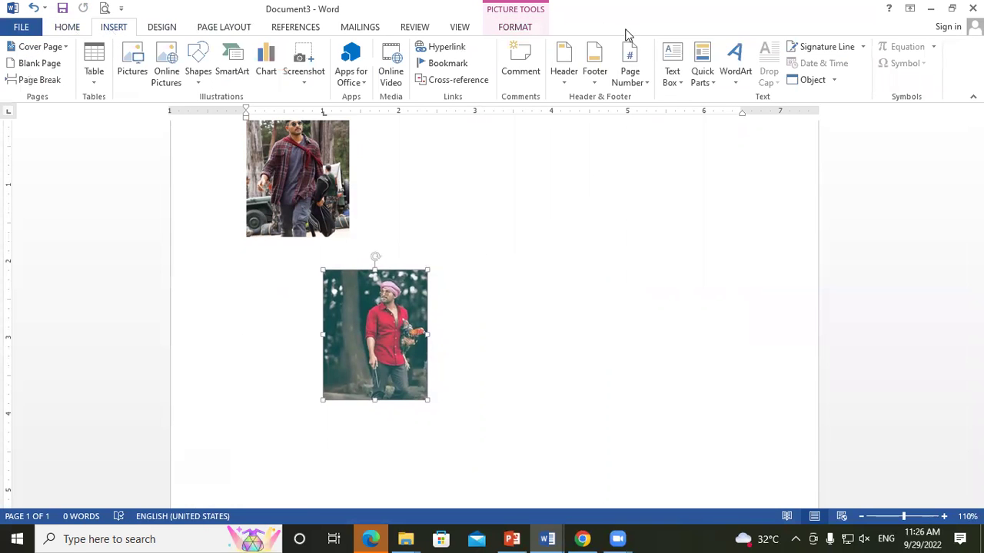
{"action": "left_click", "coordinate": [713, 86]}
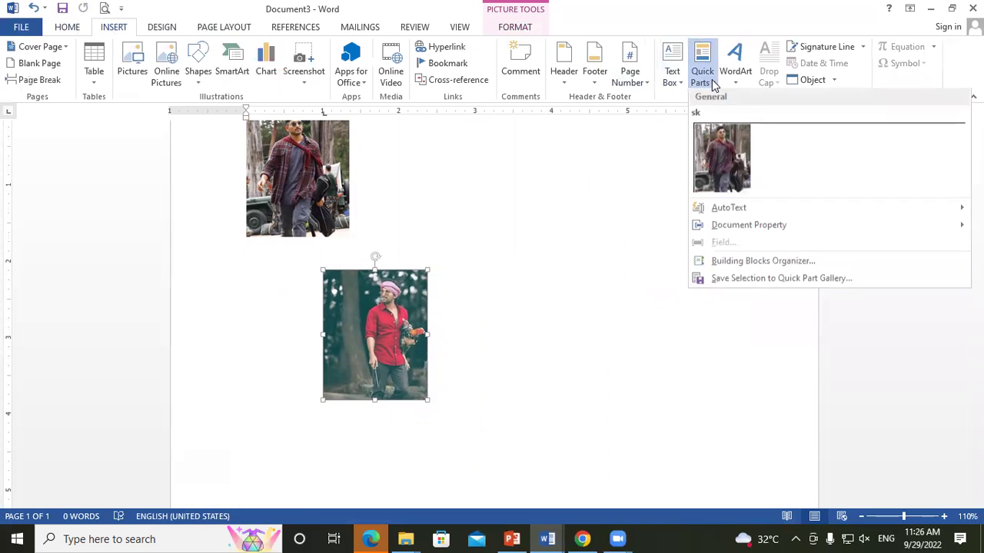
{"action": "left_click", "coordinate": [746, 280]}
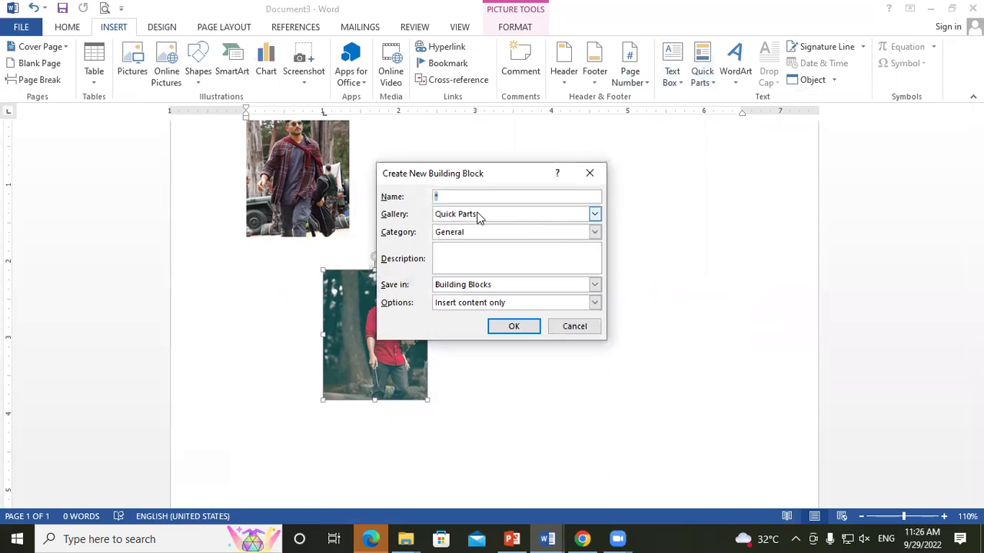
{"action": "type", "text": "ss"}
{"action": "left_click", "coordinate": [521, 329]}
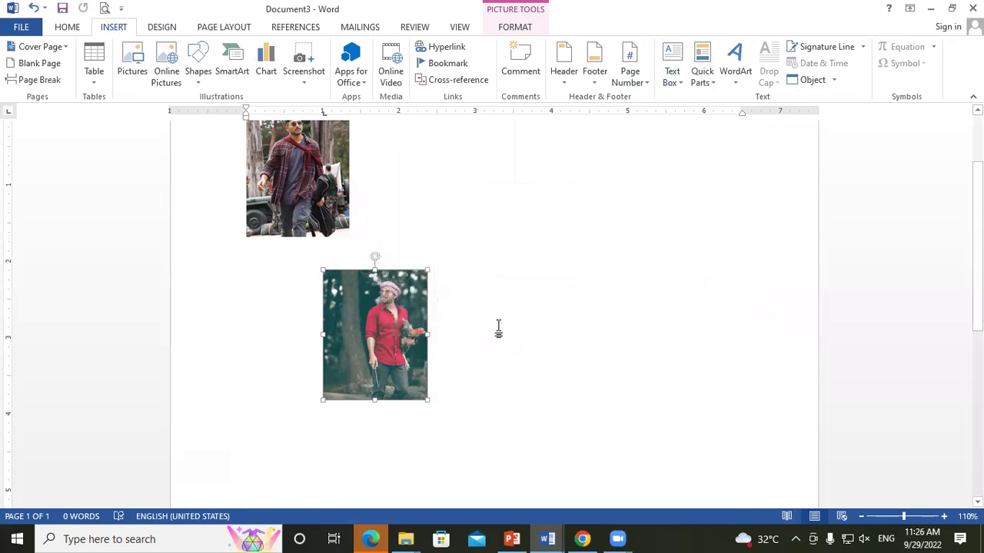
{"action": "left_click", "coordinate": [498, 327]}
{"action": "scroll", "coordinate": [499, 325], "scroll_direction": "up", "scroll_amount": 3}
In new blank Document4, insert the saved 'ssss' picture from the Quick Parts General gallery.
{"action": "key", "text": "ctrl+n"}
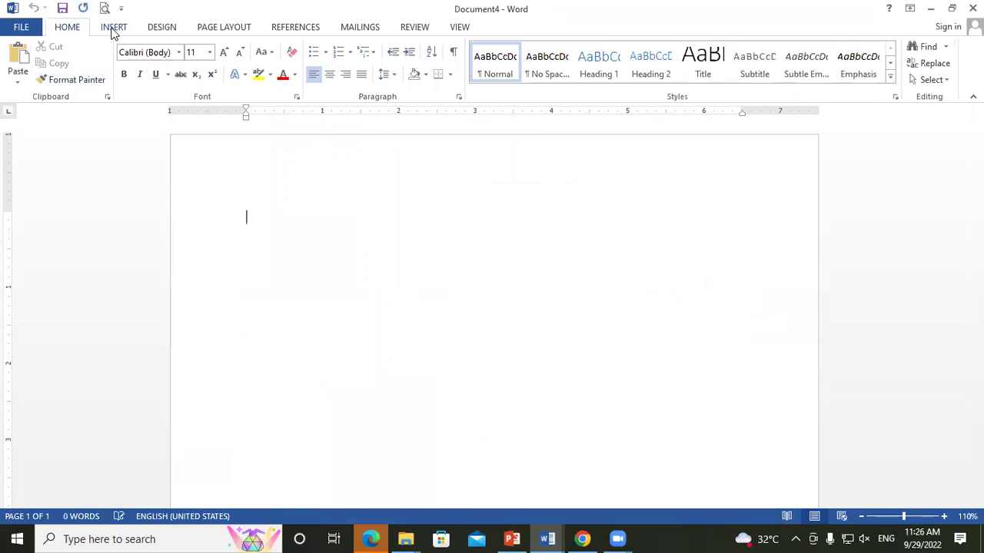
{"action": "left_click", "coordinate": [113, 28]}
{"action": "left_click", "coordinate": [700, 80]}
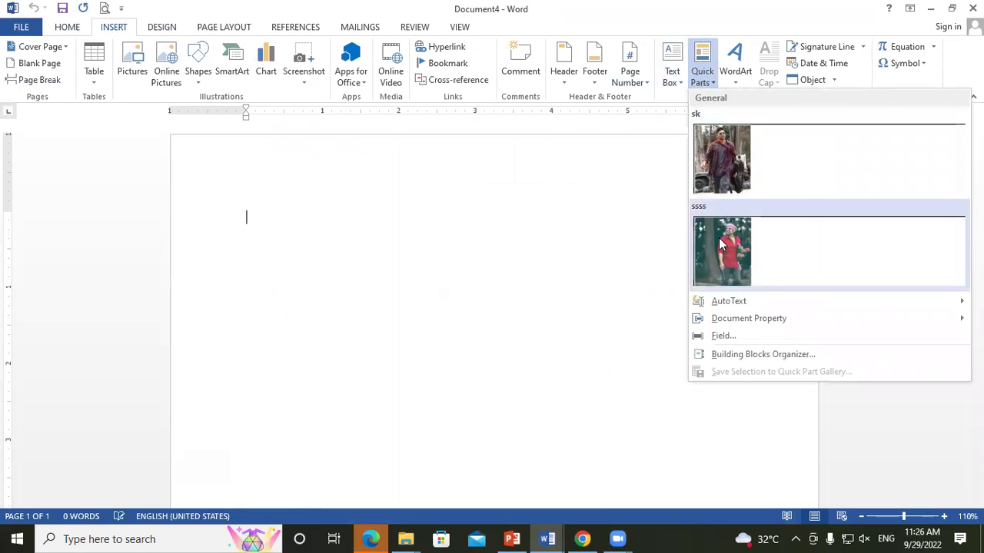
{"action": "left_click", "coordinate": [723, 250]}
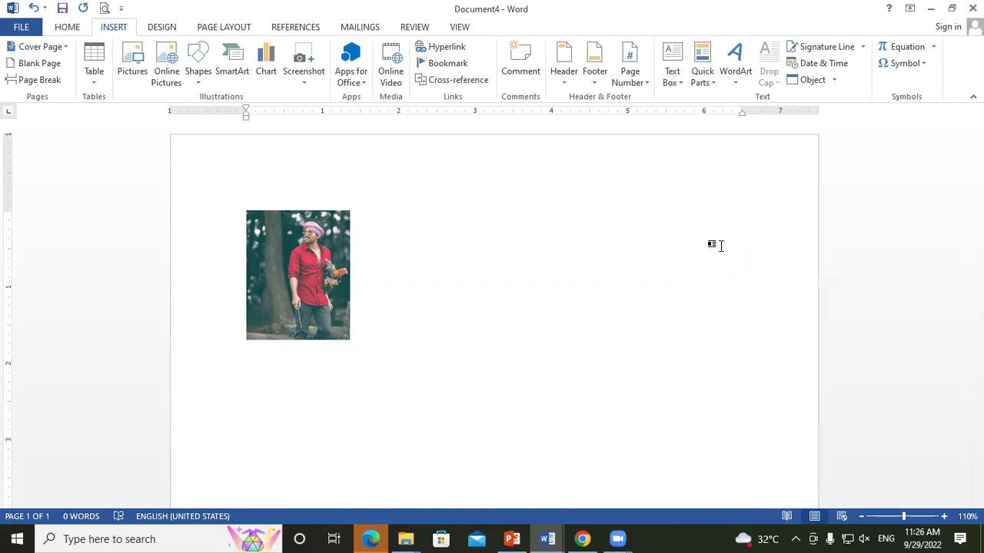
{"action": "left_click", "coordinate": [701, 77]}
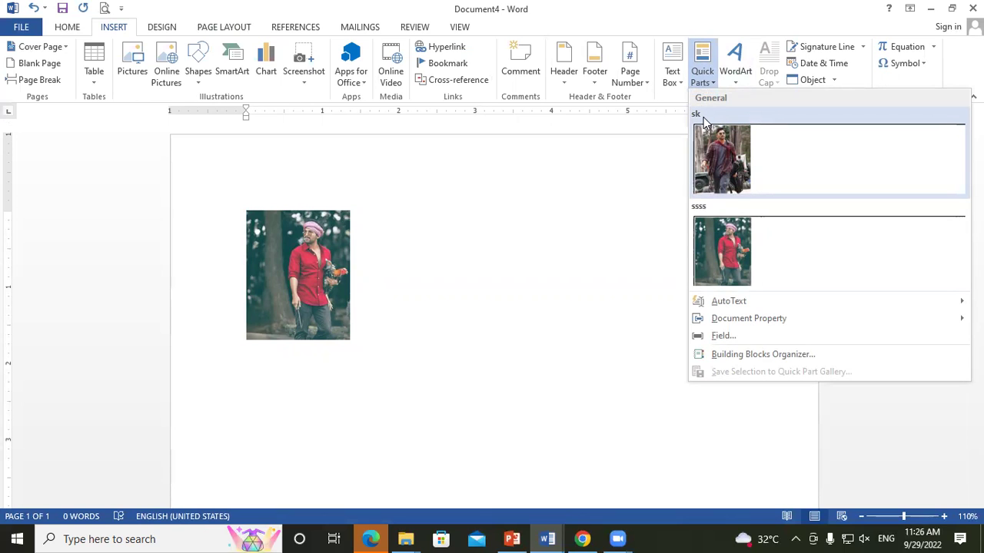
{"action": "left_click", "coordinate": [336, 241]}
{"action": "left_click", "coordinate": [299, 240]}
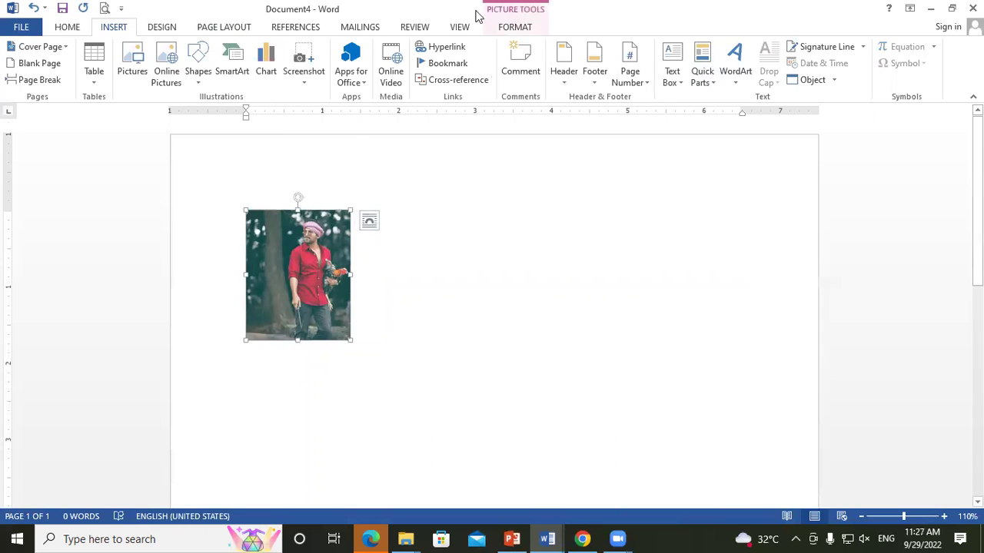
Open the picture's Wrap Text choices and close them without changing anything.
{"action": "left_click", "coordinate": [514, 27]}
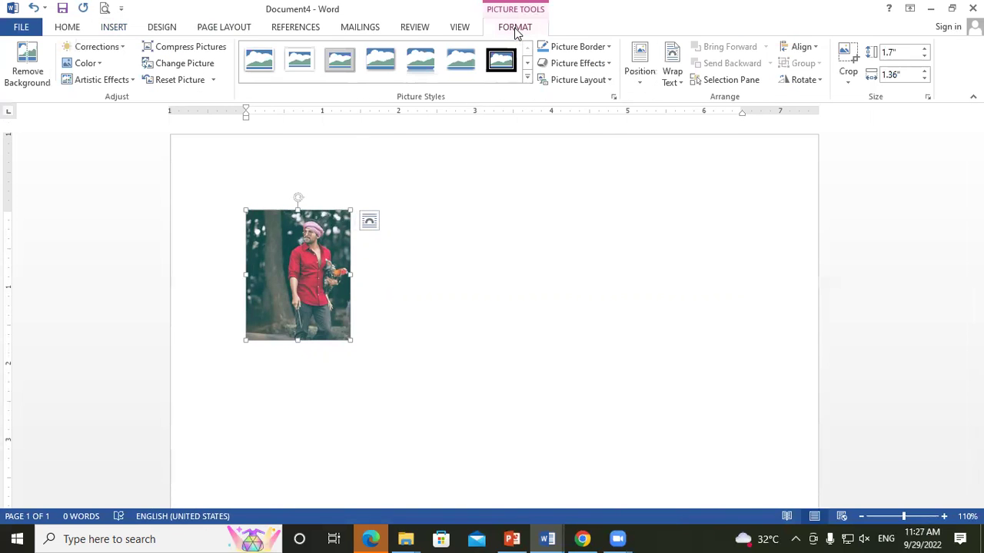
{"action": "left_click", "coordinate": [669, 81]}
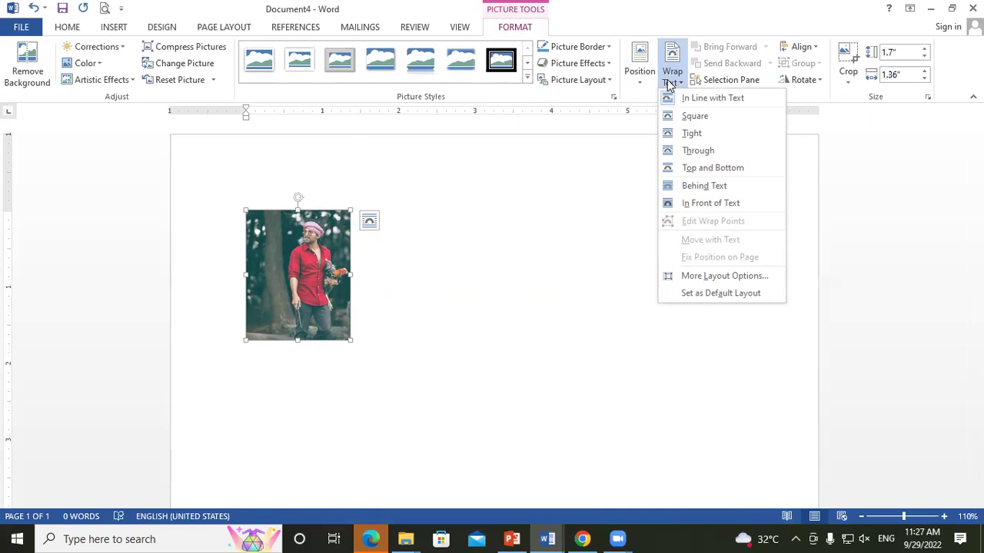
{"action": "left_click", "coordinate": [387, 279]}
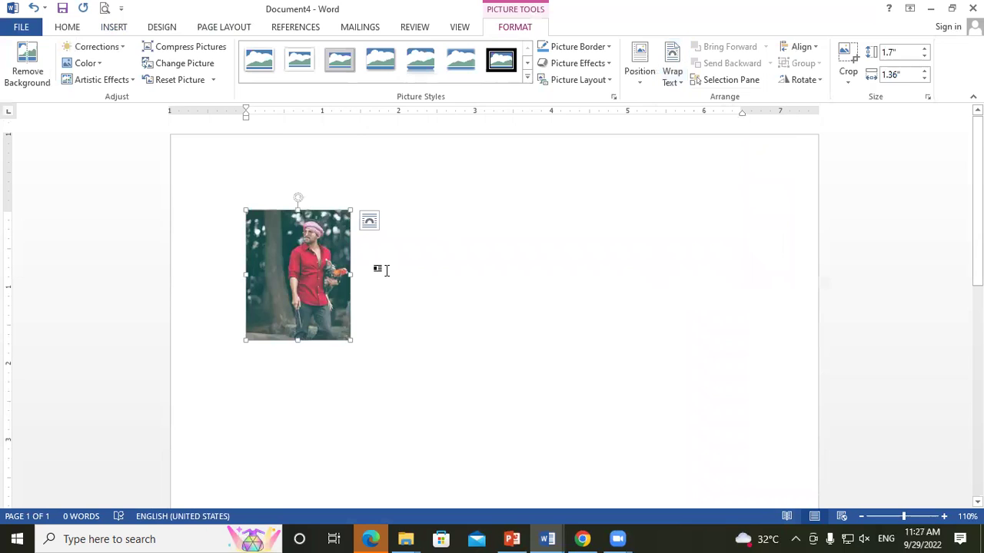
{"action": "left_click", "coordinate": [384, 270]}
{"action": "left_click", "coordinate": [329, 267]}
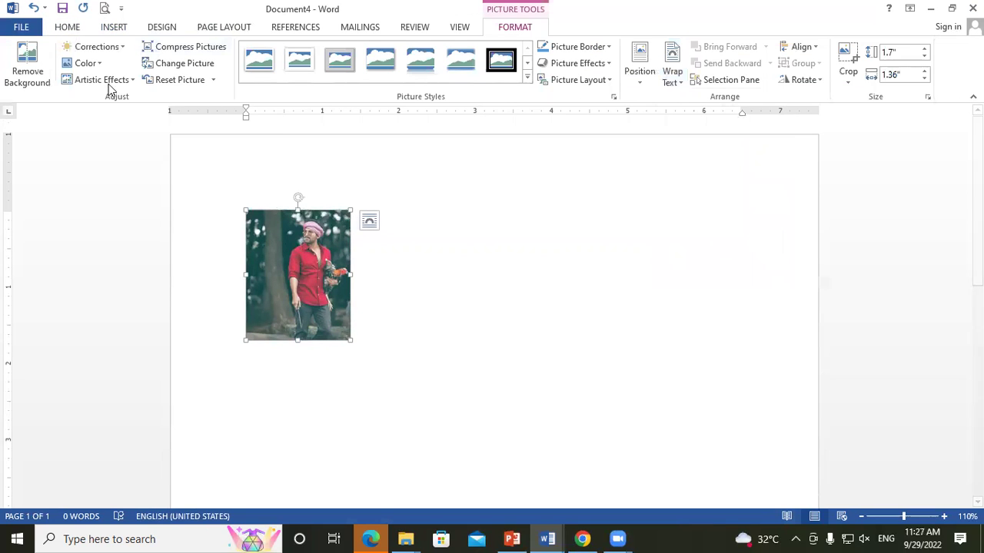
Look over the Quick Parts gallery, then start new blank Document5.
{"action": "left_click", "coordinate": [121, 27]}
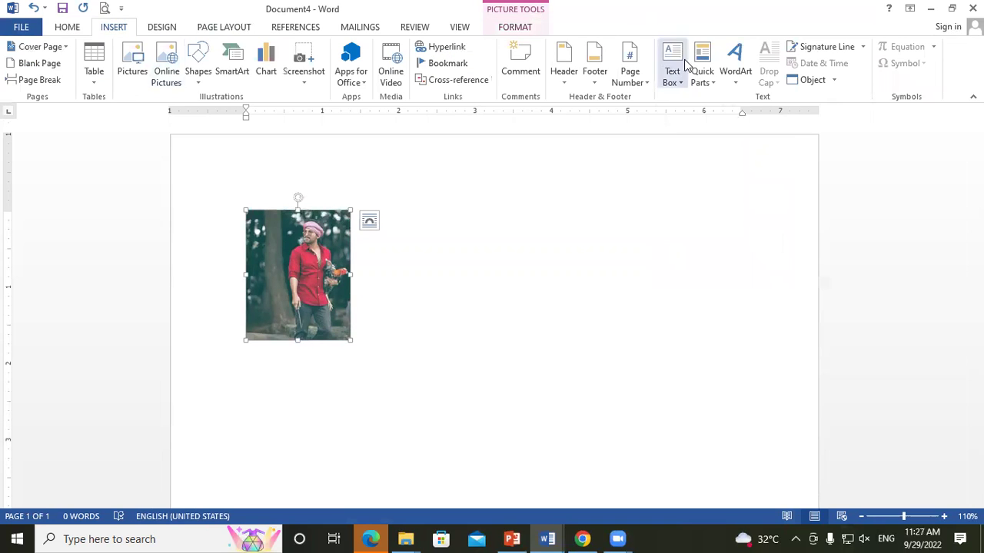
{"action": "left_click", "coordinate": [709, 84]}
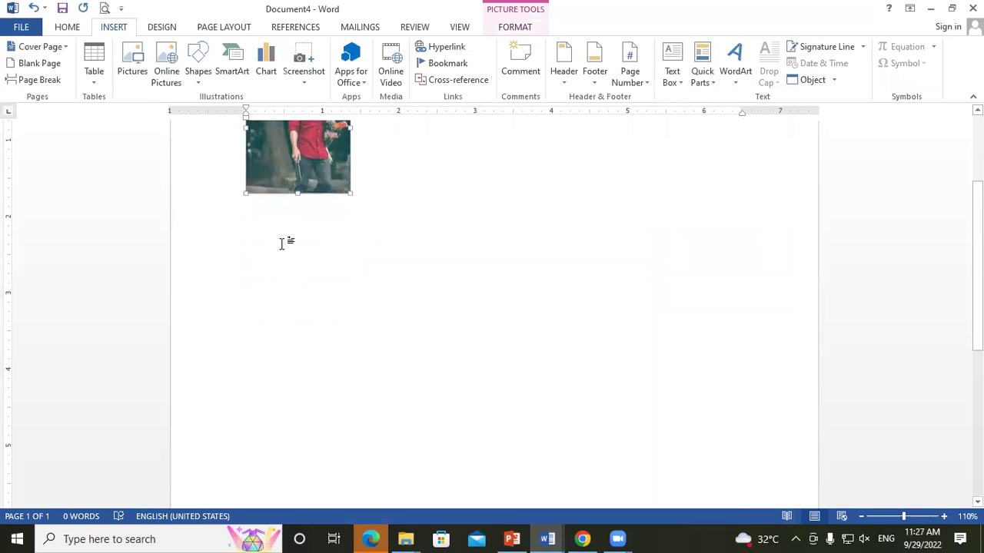
{"action": "scroll", "coordinate": [307, 245], "scroll_direction": "down", "scroll_amount": 3}
{"action": "key", "text": "ctrl+n"}
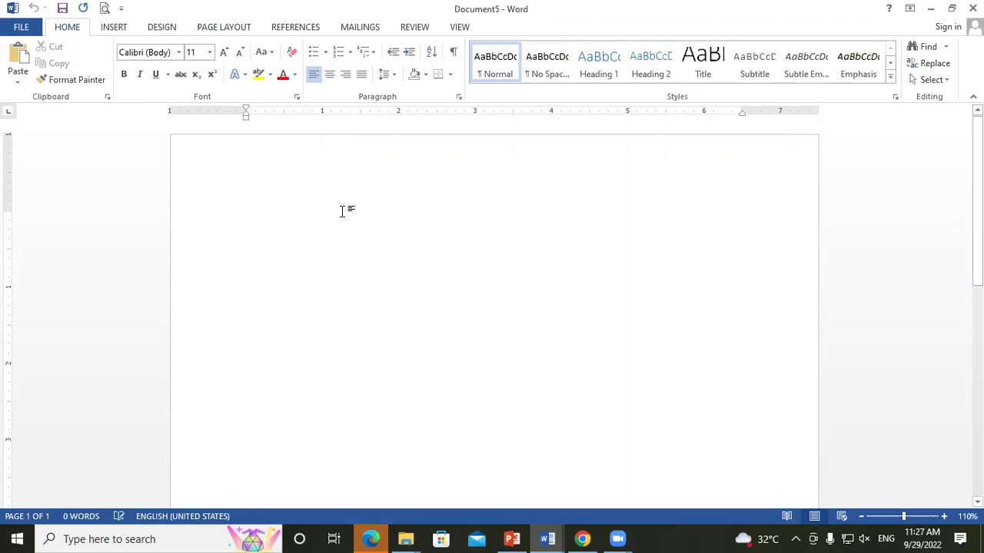
Insert Company, Company Address and Company Phone property fields on consecutive lines.
{"action": "left_click", "coordinate": [111, 27]}
{"action": "left_click", "coordinate": [705, 82]}
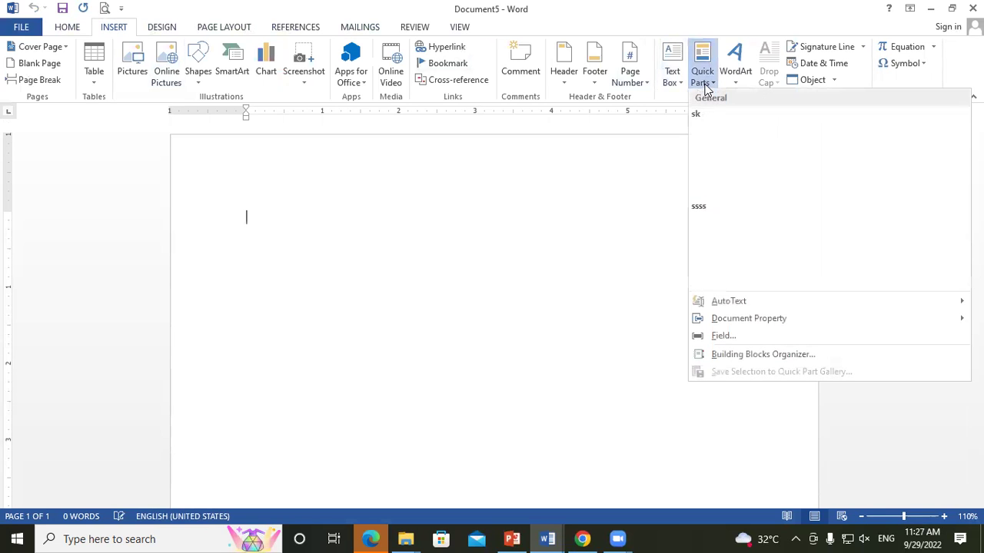
{"action": "mouse_move", "coordinate": [748, 318]}
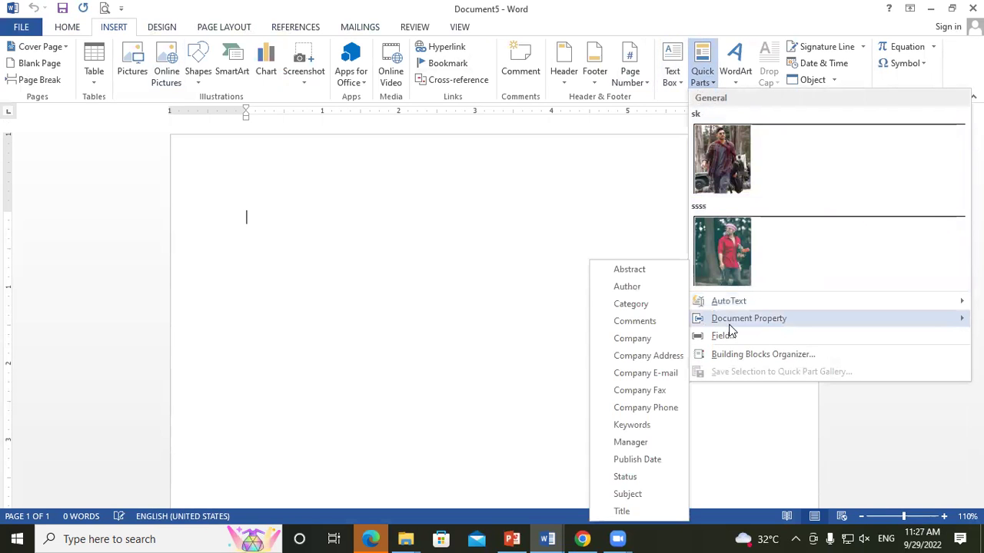
{"action": "left_click", "coordinate": [632, 339]}
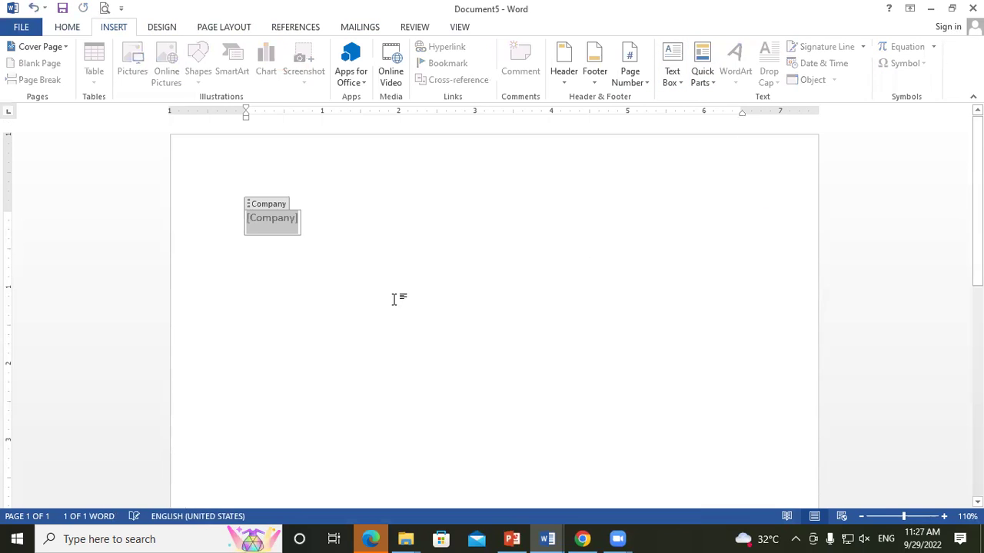
{"action": "left_click", "coordinate": [254, 248]}
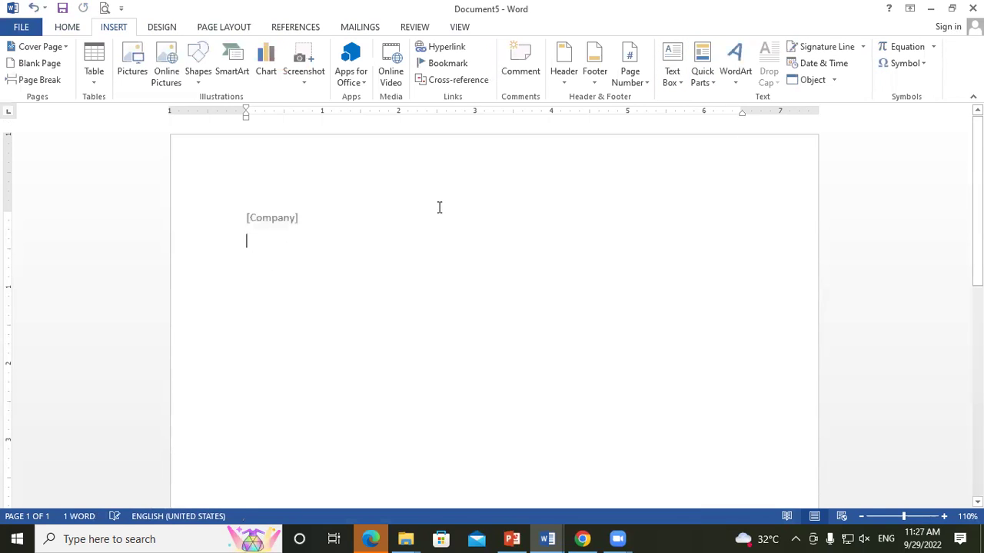
{"action": "left_click", "coordinate": [711, 79]}
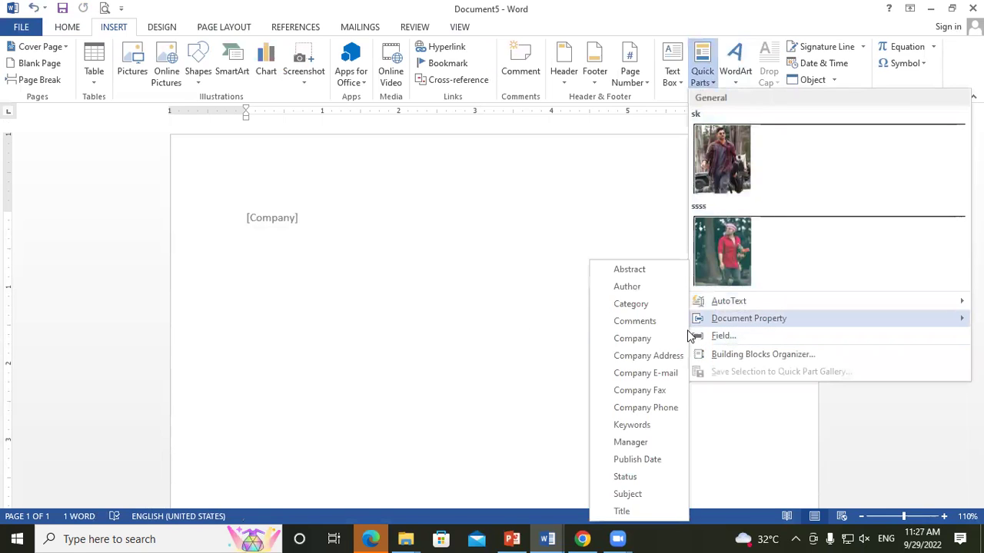
{"action": "left_click", "coordinate": [630, 356]}
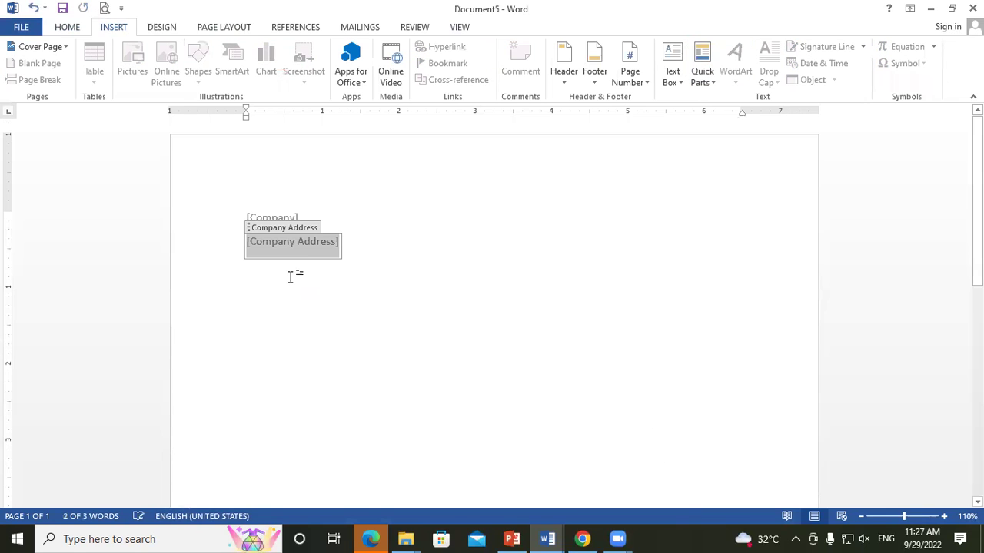
{"action": "left_click", "coordinate": [248, 273]}
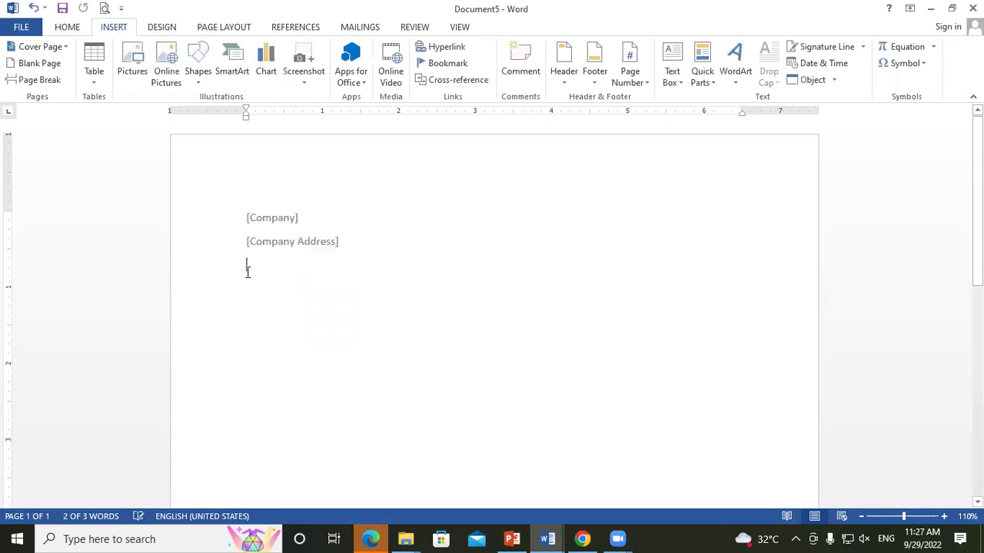
{"action": "left_click", "coordinate": [704, 77]}
{"action": "mouse_move", "coordinate": [748, 318]}
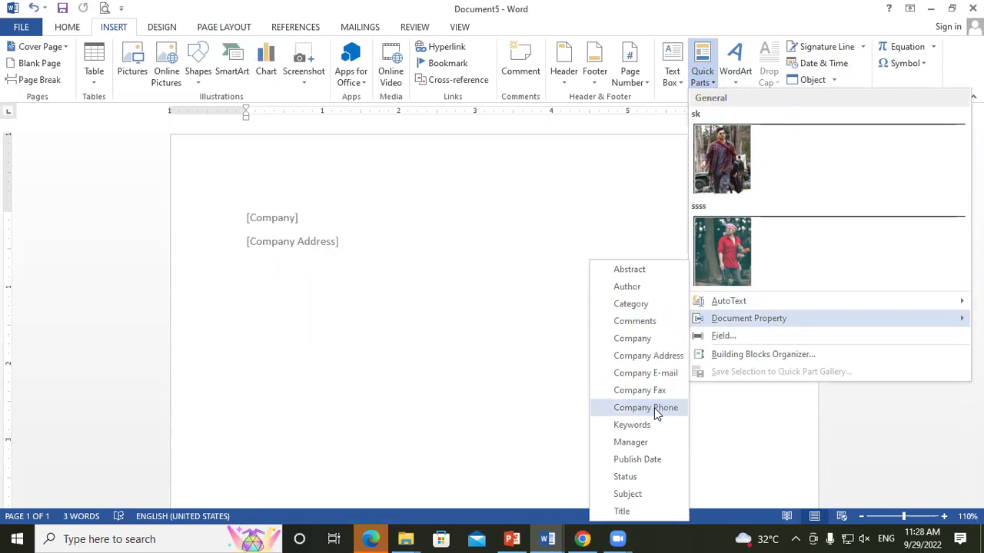
{"action": "left_click", "coordinate": [654, 408]}
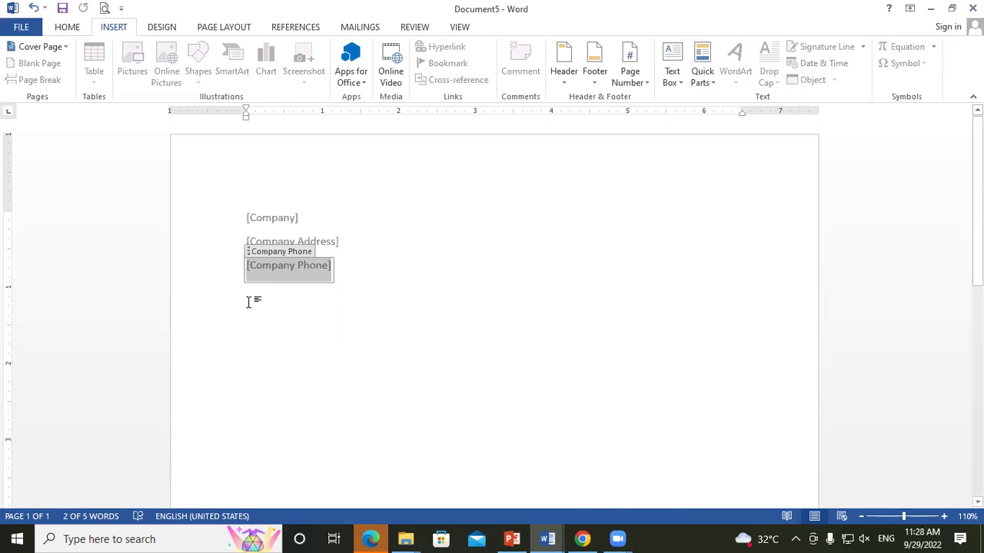
Click through the three company placeholders, then start new blank Document6.
{"action": "left_click", "coordinate": [362, 300]}
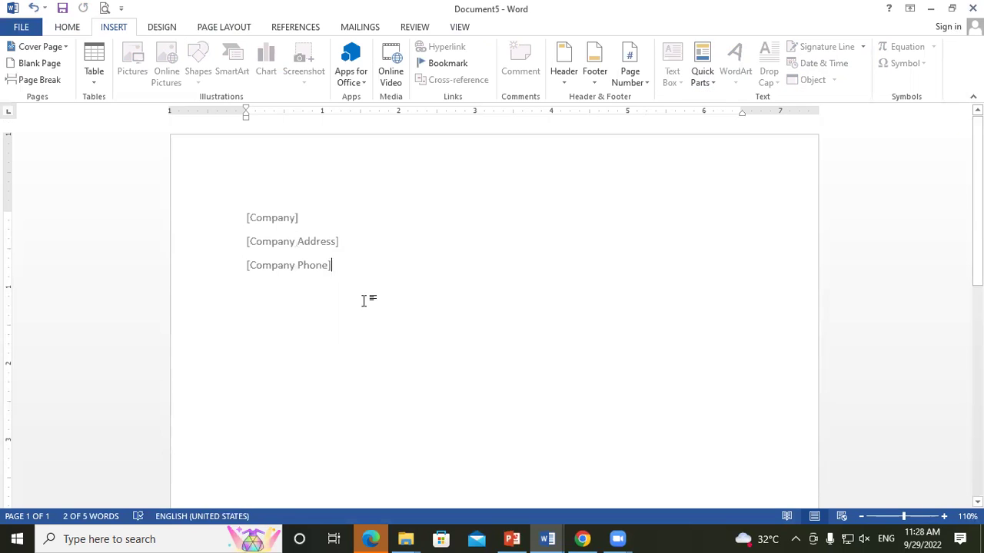
{"action": "left_click", "coordinate": [274, 218]}
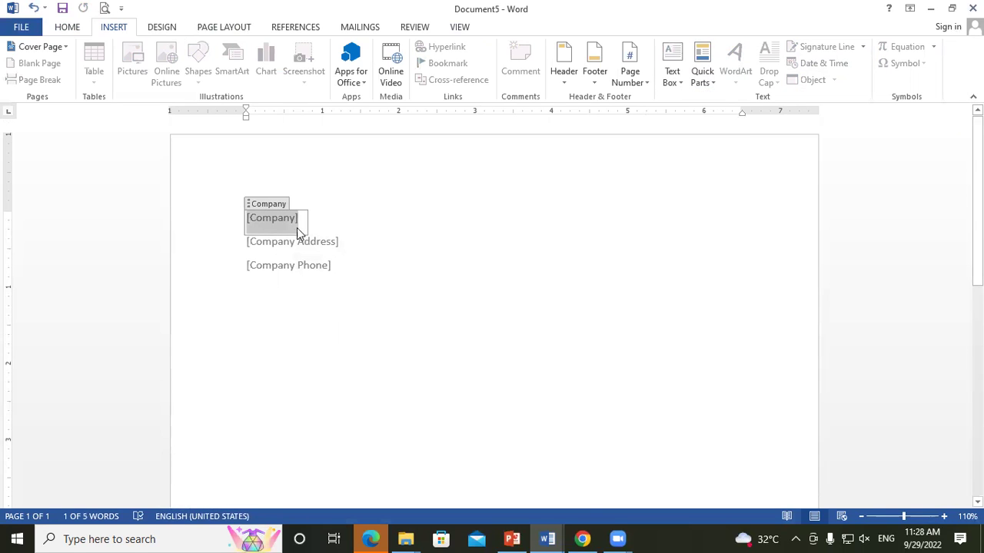
{"action": "left_click", "coordinate": [316, 243]}
{"action": "left_click", "coordinate": [299, 269]}
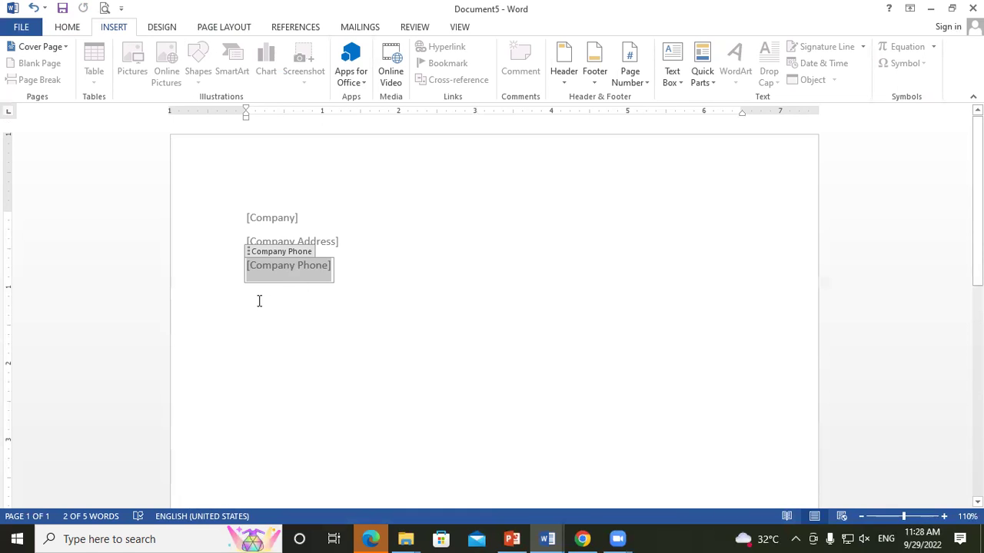
{"action": "left_click", "coordinate": [371, 272]}
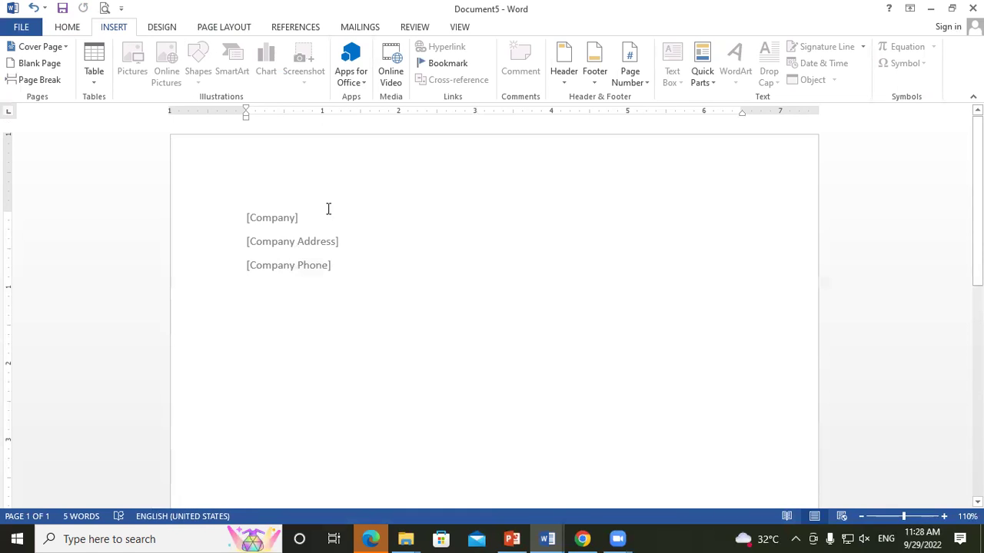
{"action": "left_click", "coordinate": [706, 83]}
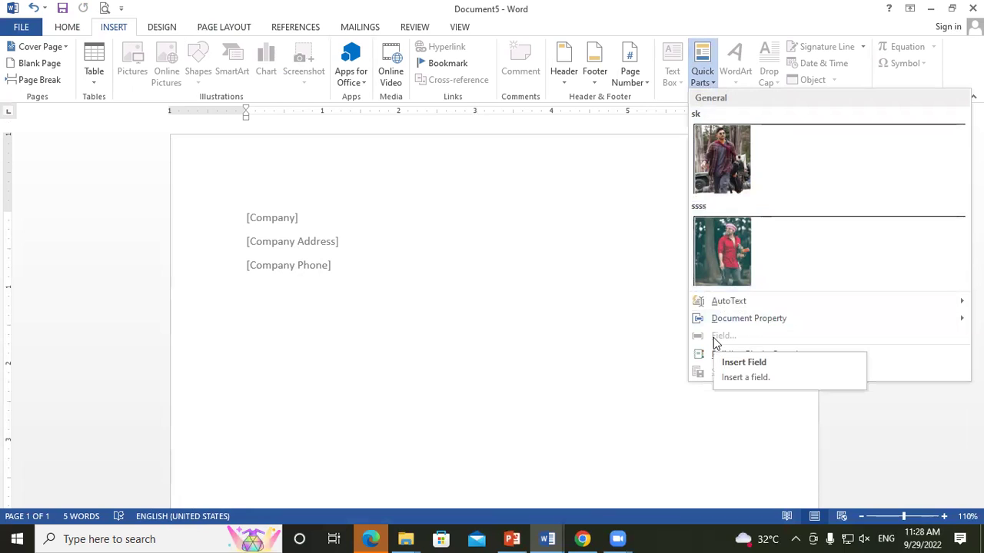
{"action": "left_click", "coordinate": [399, 239]}
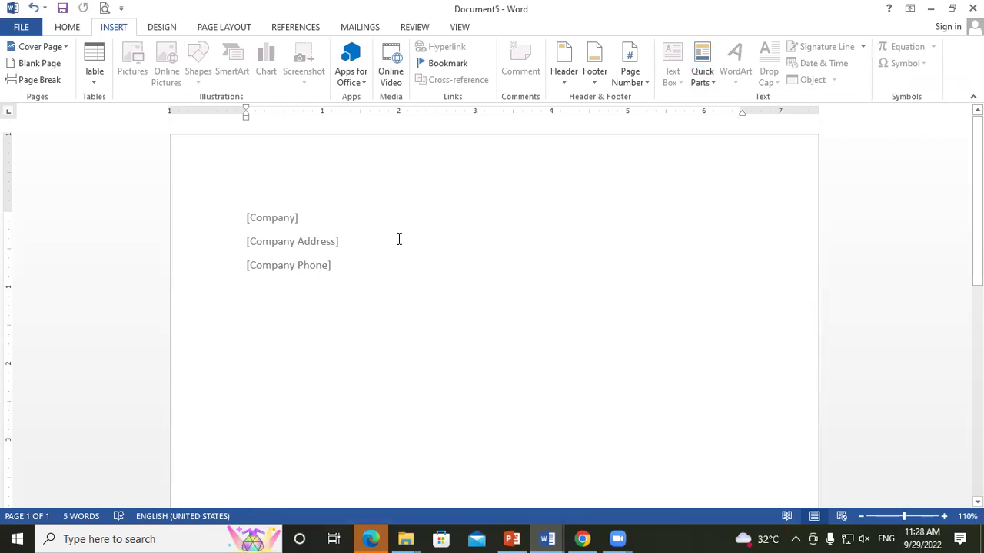
{"action": "key", "text": "ctrl+n"}
Insert a one-row, five-column table and enter 20, 12, 32 and 35 in the first four cells.
{"action": "left_click", "coordinate": [111, 30]}
{"action": "left_click", "coordinate": [92, 85]}
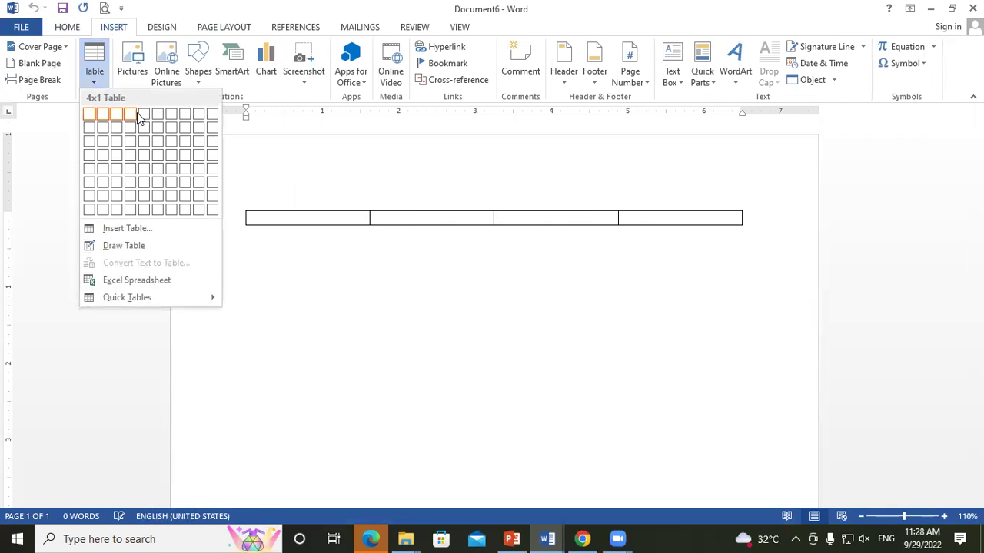
{"action": "left_click", "coordinate": [144, 115]}
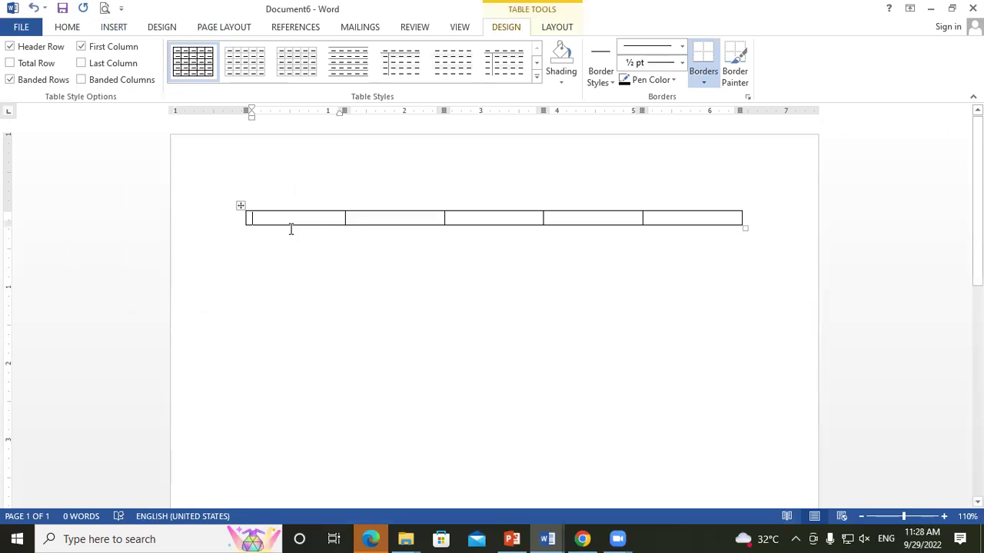
{"action": "type", "text": "20"}
{"action": "key", "text": "Tab"}
{"action": "type", "text": "12"}
{"action": "key", "text": "Tab"}
{"action": "type", "text": "32"}
{"action": "key", "text": "Tab"}
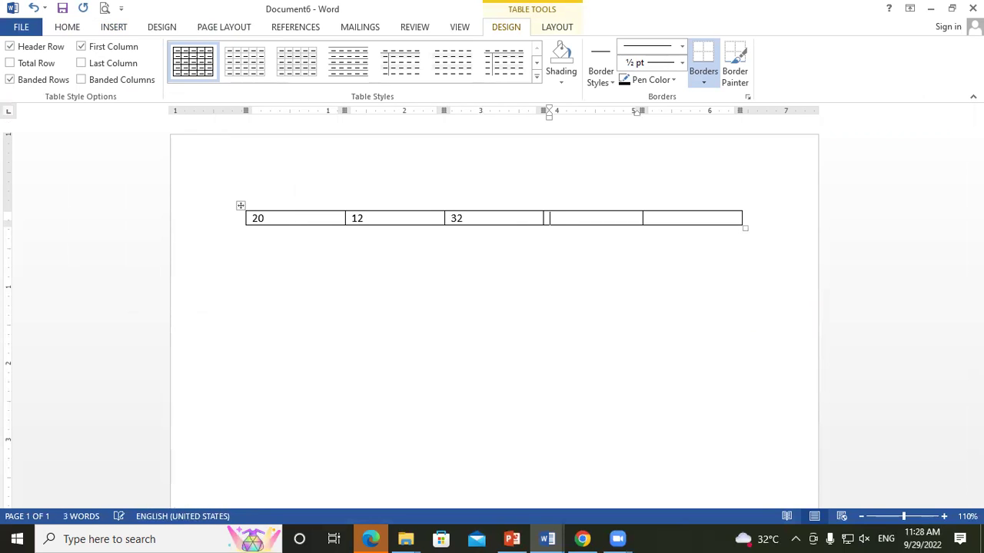
{"action": "type", "text": "35"}
{"action": "key", "text": "Tab"}
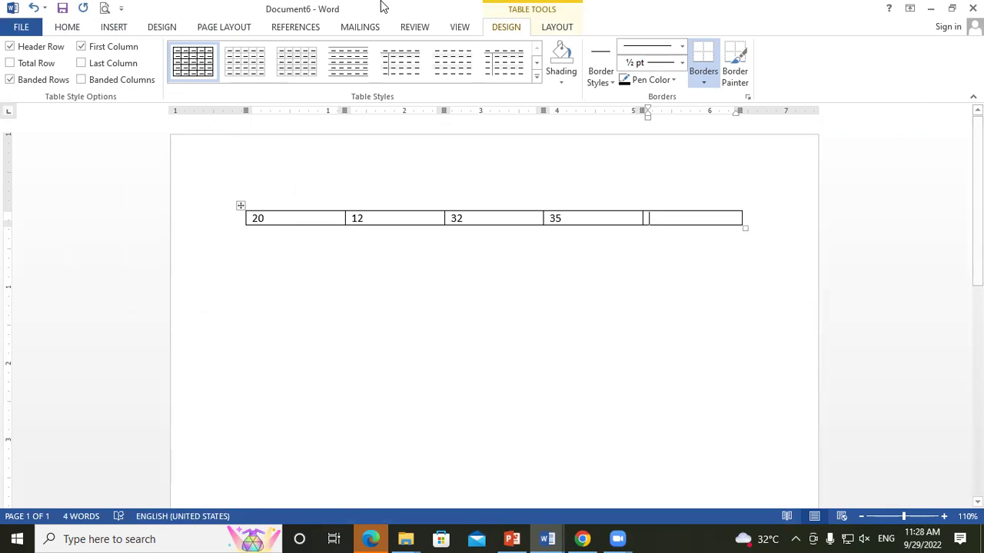
Open the Field dialog from Quick Parts for the empty fifth cell.
{"action": "left_click", "coordinate": [547, 27]}
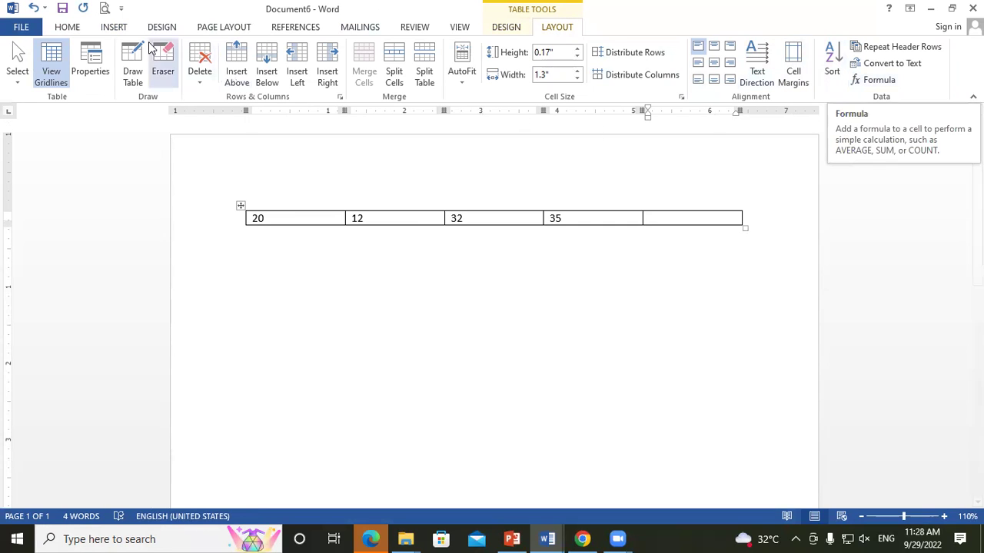
{"action": "left_click", "coordinate": [115, 28]}
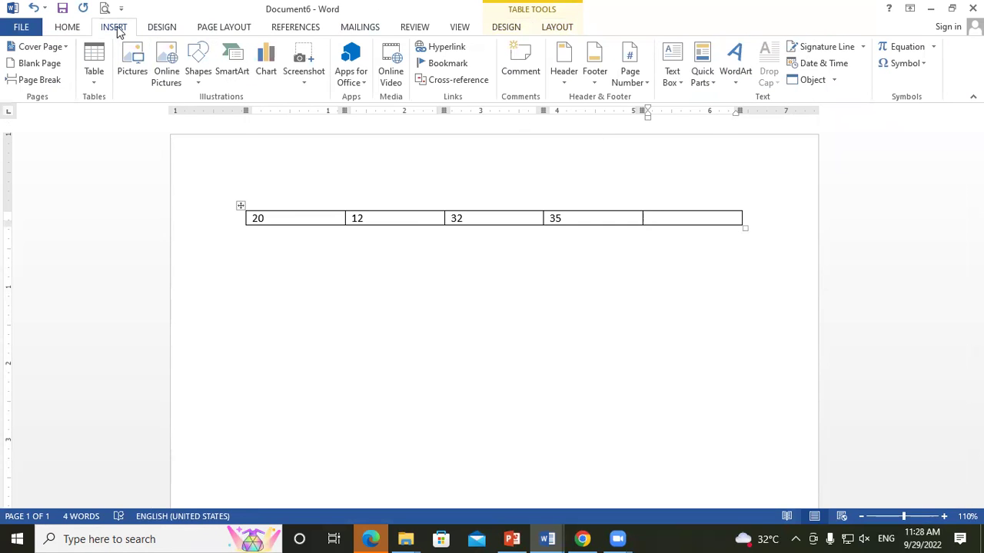
{"action": "left_click", "coordinate": [714, 87]}
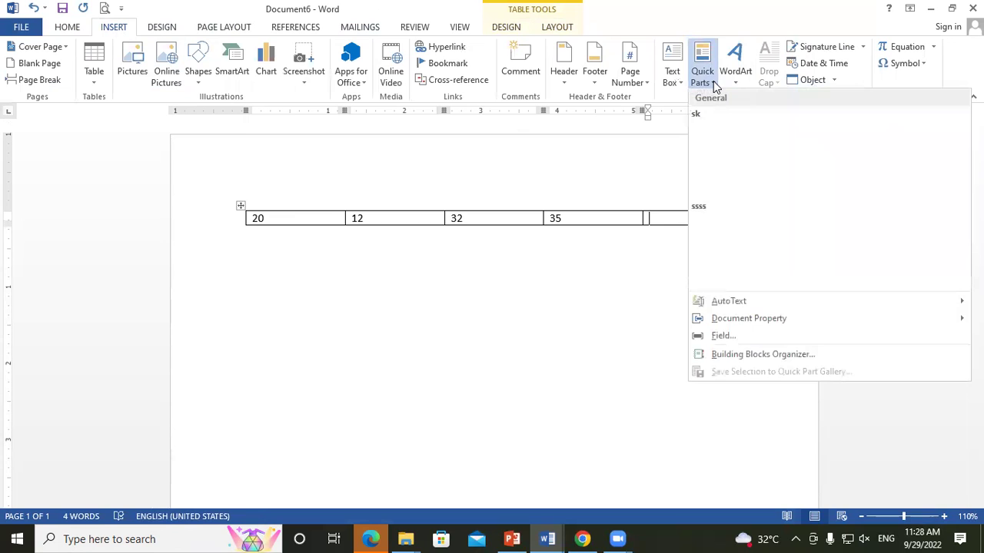
{"action": "left_click", "coordinate": [740, 337]}
Add a =SUM(LEFT) formula to the fifth cell and update it with F9 to show 99.
{"action": "left_click", "coordinate": [433, 162]}
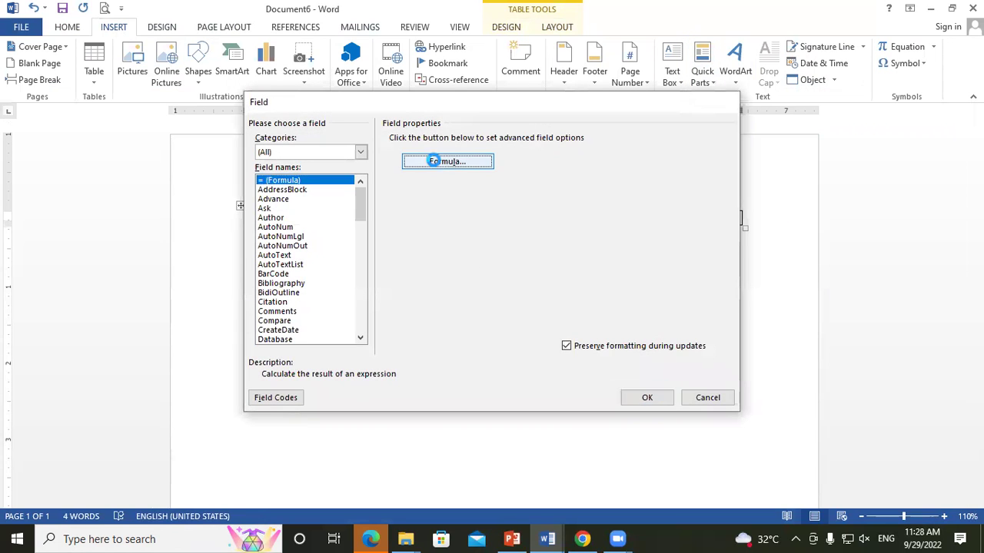
{"action": "left_click", "coordinate": [701, 221]}
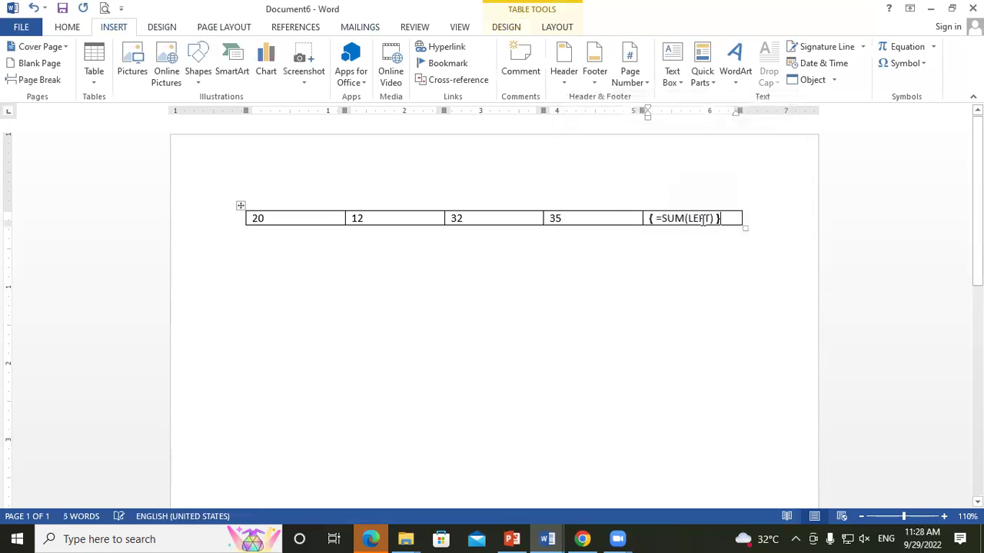
{"action": "left_click_drag", "start_coordinate": [725, 219], "coordinate": [650, 219]}
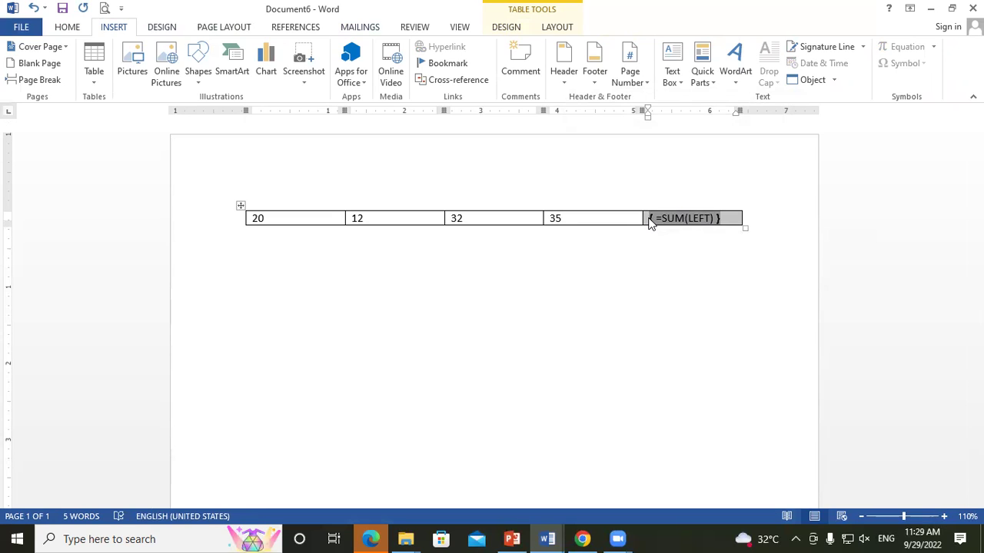
{"action": "left_click", "coordinate": [650, 219]}
{"action": "mouse_move", "coordinate": [650, 219]}
{"action": "left_mouse_down"}
{"action": "mouse_move", "coordinate": [706, 209]}
{"action": "mouse_move", "coordinate": [716, 220]}
{"action": "left_mouse_up"}
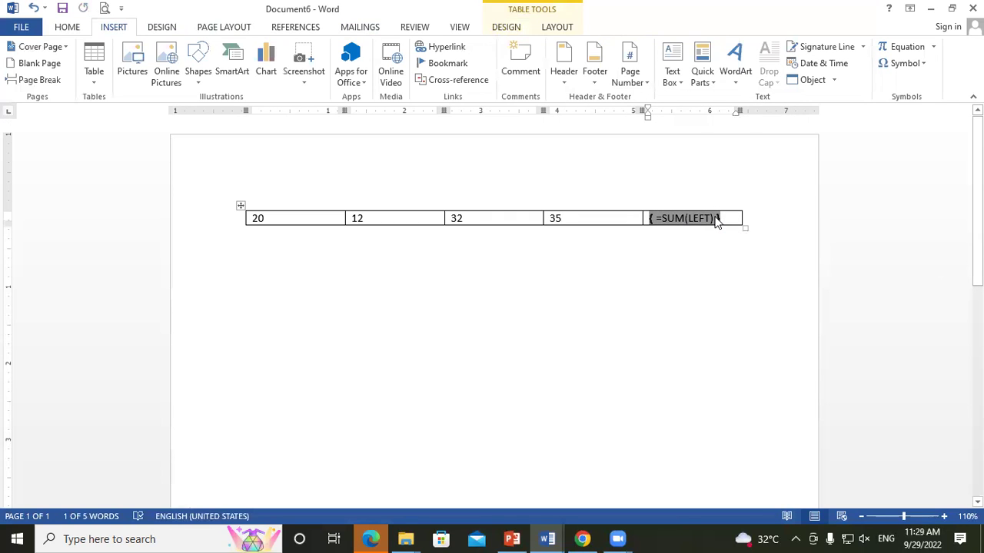
{"action": "key", "text": "F9"}
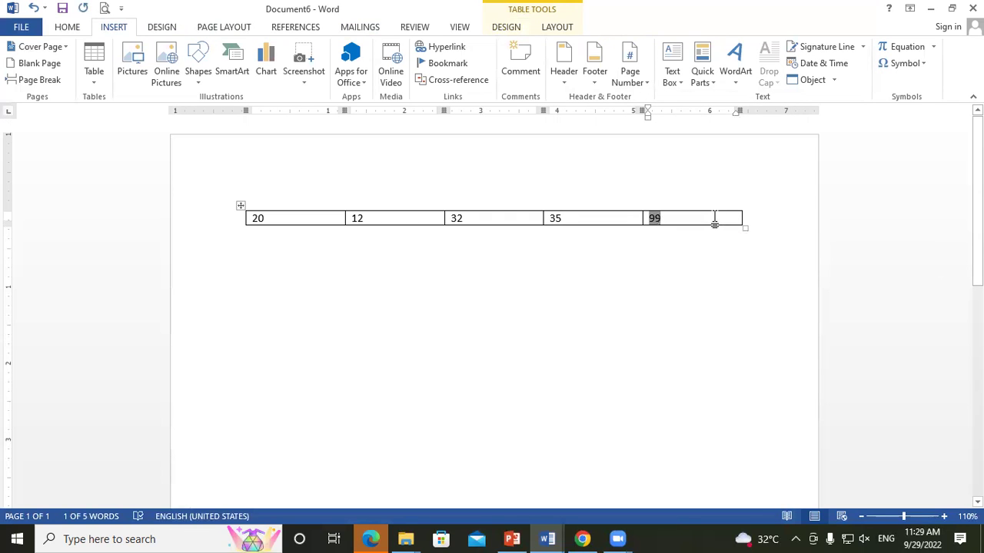
{"action": "left_click", "coordinate": [714, 221]}
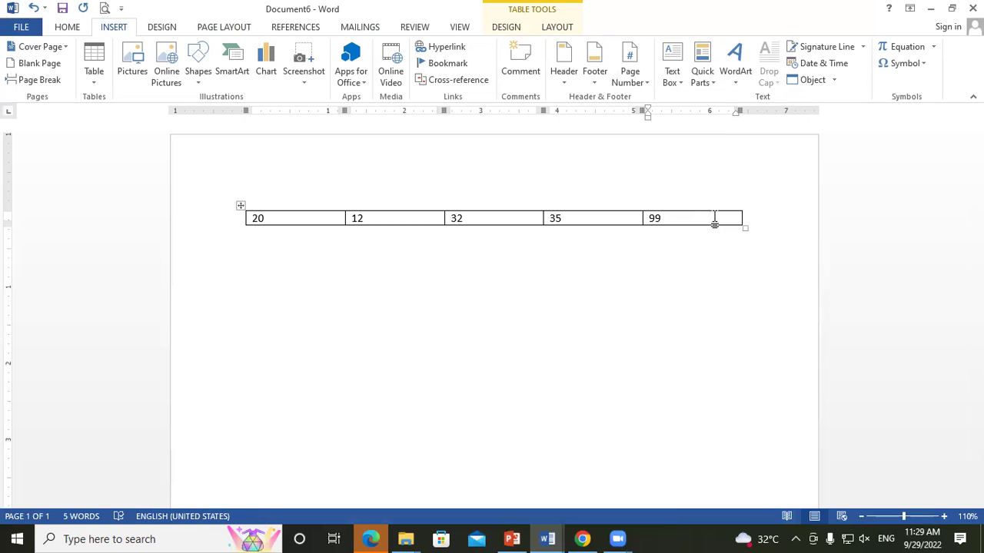
{"action": "left_click", "coordinate": [704, 83]}
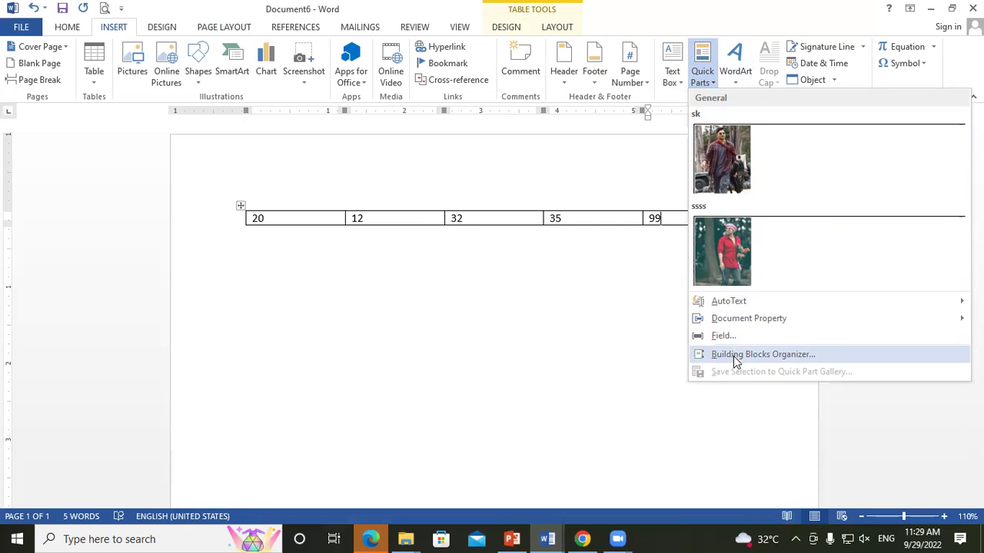
In the Building Blocks Organizer, preview the saved entries and the Grid, Filigree, Motion, Sideline and Facet cover pages.
{"action": "left_click", "coordinate": [733, 356]}
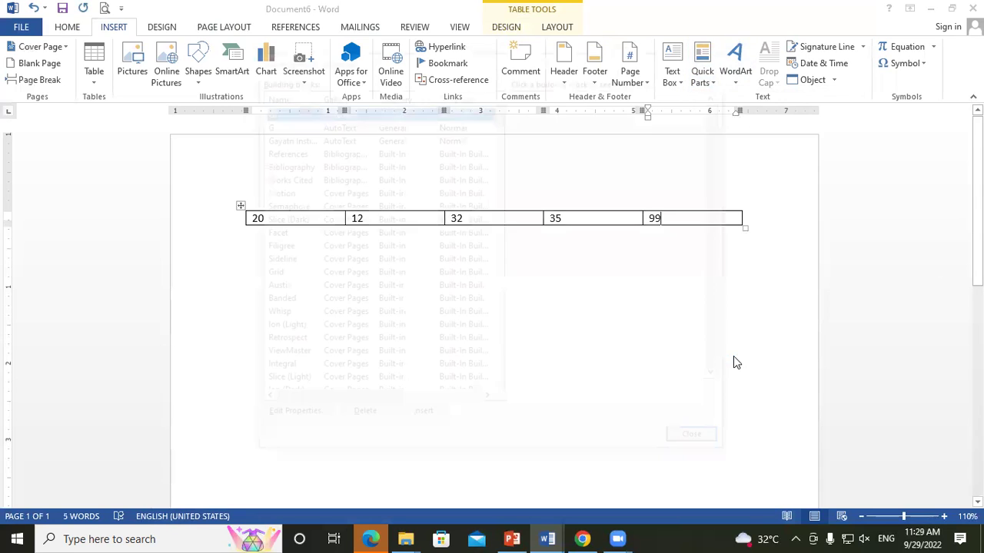
{"action": "left_click_drag", "start_coordinate": [365, 59], "coordinate": [250, 33]}
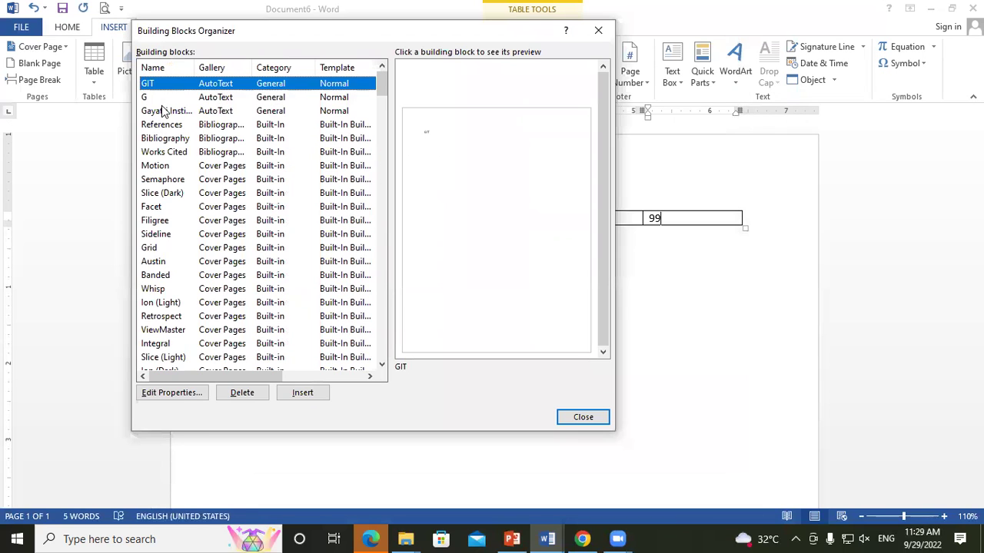
{"action": "left_click", "coordinate": [165, 112]}
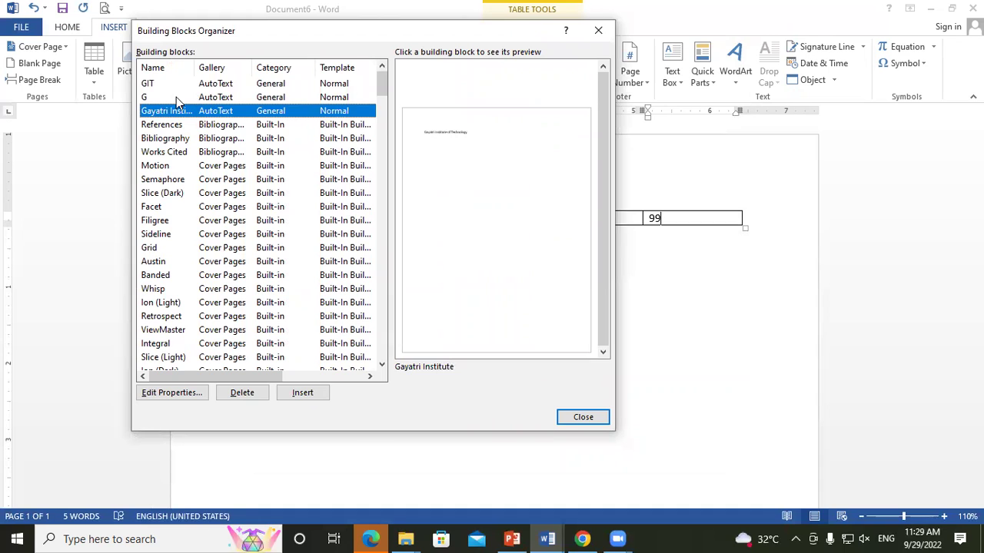
{"action": "left_click", "coordinate": [176, 97]}
{"action": "left_click", "coordinate": [166, 84]}
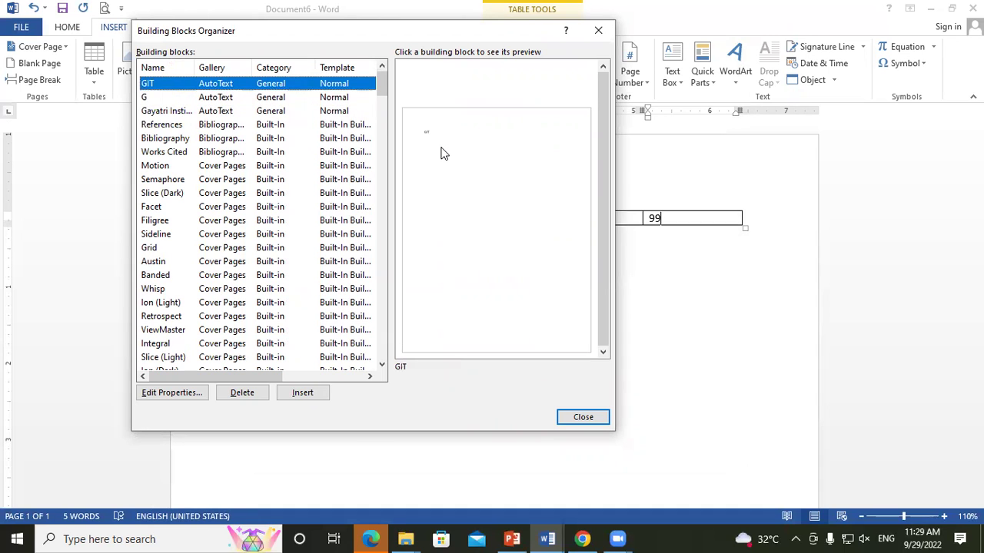
{"action": "left_click", "coordinate": [146, 249]}
{"action": "left_click", "coordinate": [220, 220]}
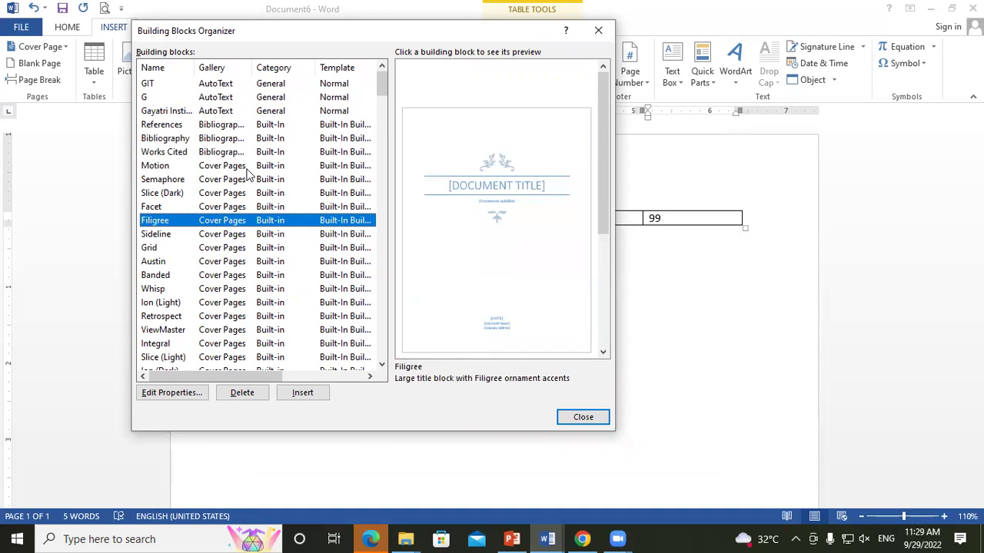
{"action": "left_click", "coordinate": [246, 168]}
{"action": "left_click", "coordinate": [246, 234]}
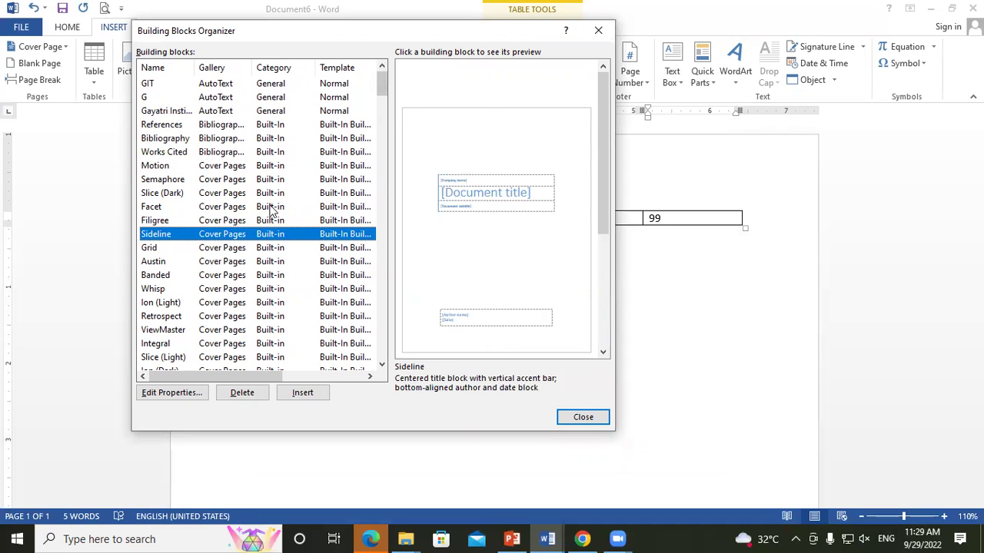
{"action": "left_click", "coordinate": [244, 206]}
{"action": "left_click", "coordinate": [229, 235]}
{"action": "left_click", "coordinate": [228, 221]}
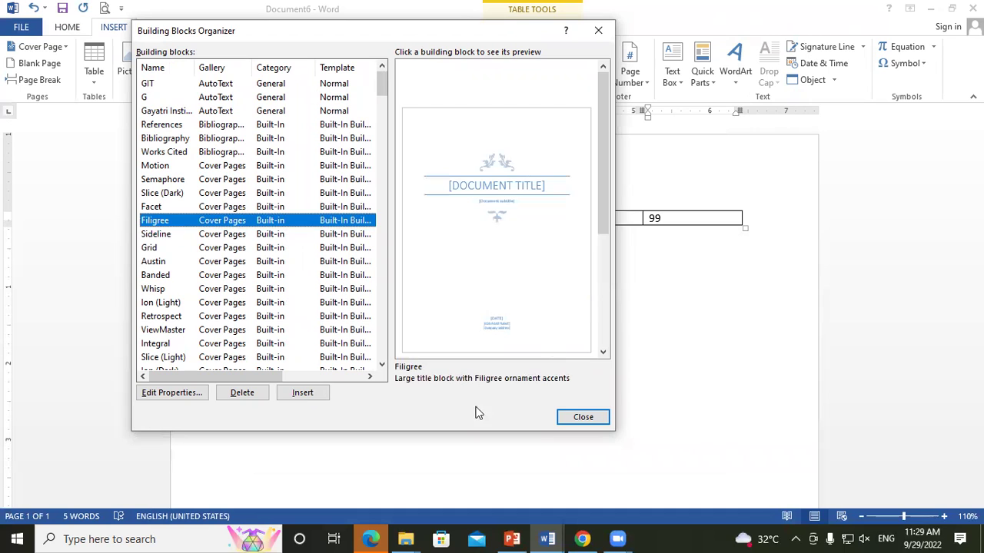
Insert the Filigree cover page with its title and subtitle placeholders.
{"action": "left_click", "coordinate": [302, 395]}
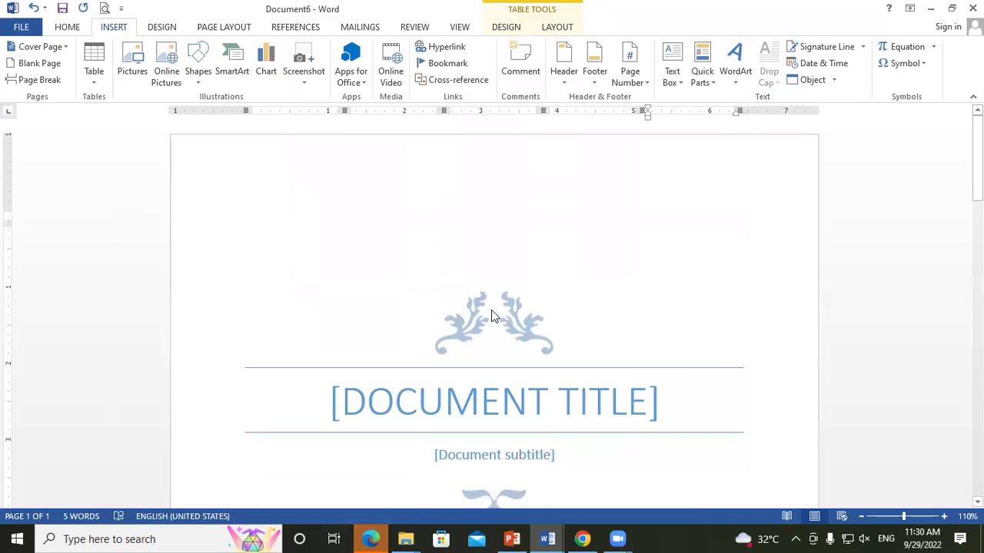
{"action": "scroll", "coordinate": [528, 316], "scroll_direction": "down", "scroll_amount": 3}
{"action": "scroll", "coordinate": [681, 320], "scroll_direction": "down", "scroll_amount": 3}
{"action": "scroll", "coordinate": [681, 320], "scroll_direction": "up", "scroll_amount": 3}
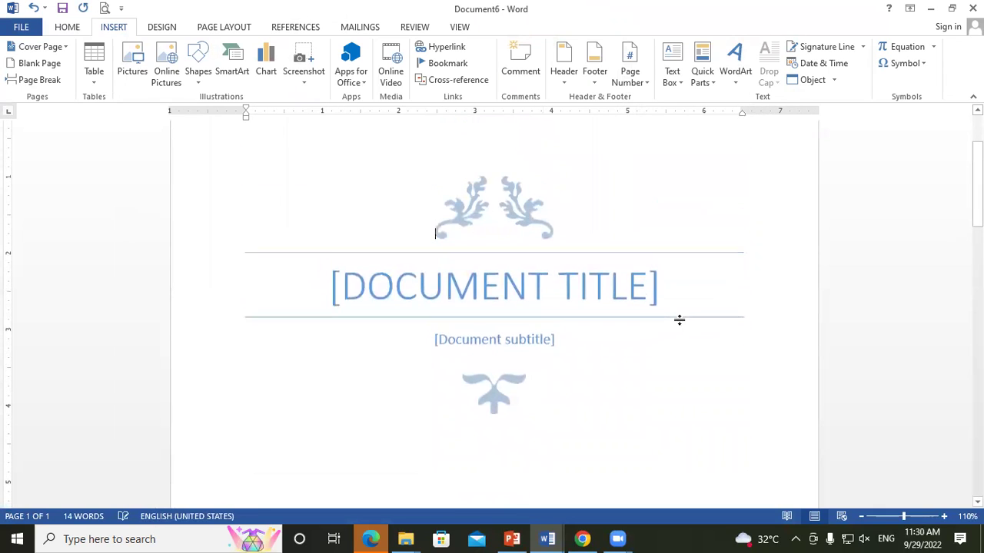
{"action": "scroll", "coordinate": [679, 321], "scroll_direction": "up", "scroll_amount": 1}
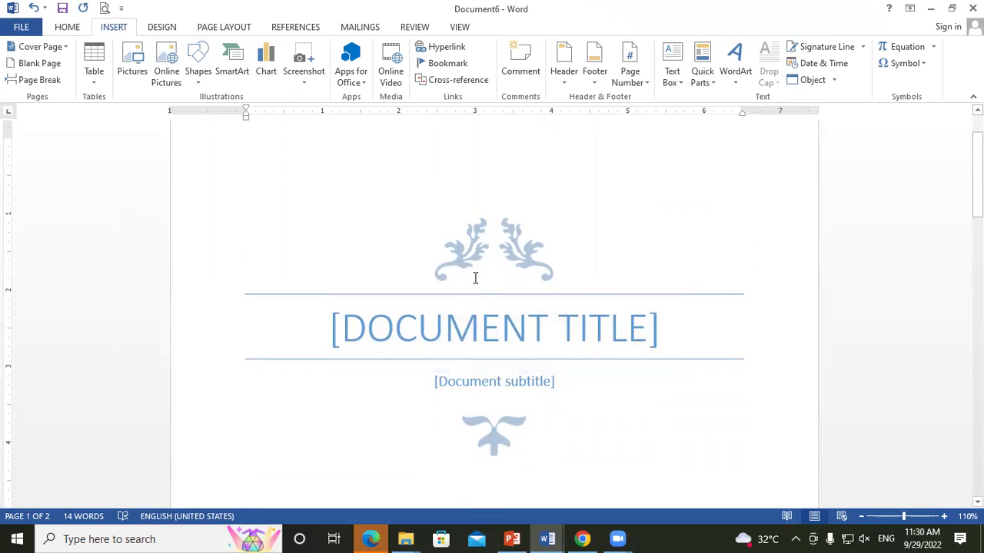
{"action": "scroll", "coordinate": [427, 323], "scroll_direction": "down", "scroll_amount": 3}
{"action": "scroll", "coordinate": [427, 324], "scroll_direction": "up", "scroll_amount": 4}
{"action": "scroll", "coordinate": [426, 323], "scroll_direction": "up", "scroll_amount": 1}
{"action": "scroll", "coordinate": [426, 324], "scroll_direction": "down", "scroll_amount": 3}
{"action": "scroll", "coordinate": [426, 323], "scroll_direction": "up", "scroll_amount": 3}
In the Building Blocks Organizer, preview Quadratic equation, Whisp footer, Dots, Tildes and Outline Circle 3.
{"action": "left_click", "coordinate": [701, 71]}
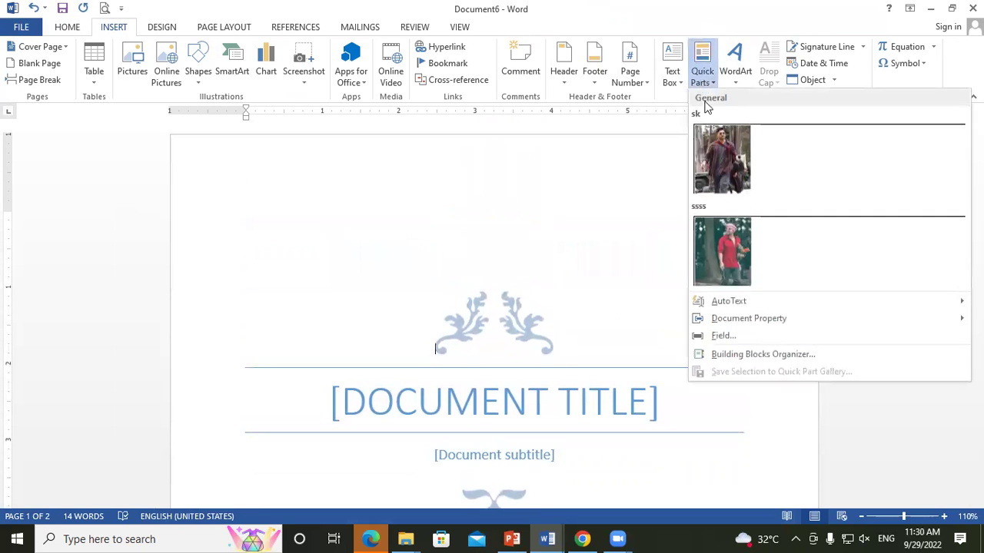
{"action": "left_click", "coordinate": [725, 353]}
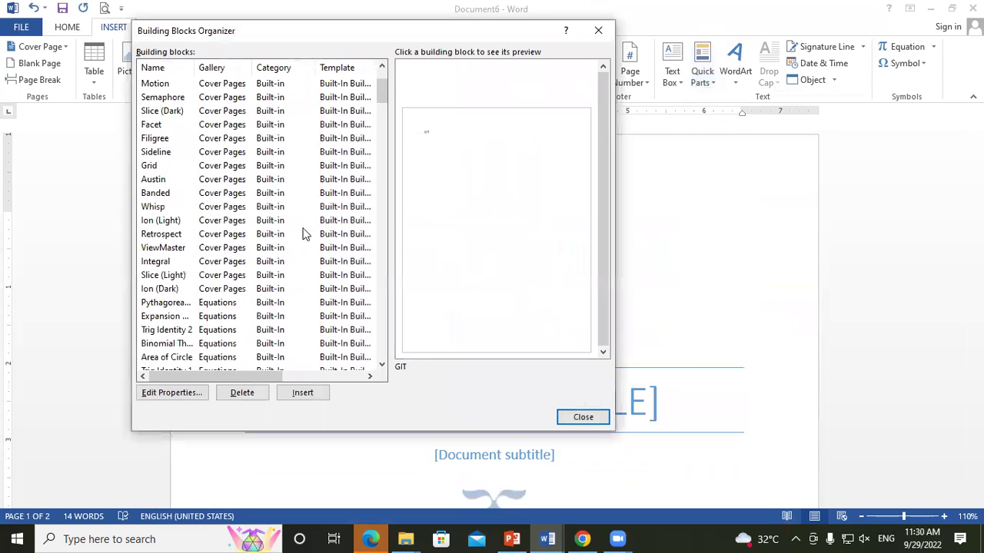
{"action": "scroll", "coordinate": [303, 234], "scroll_direction": "down", "scroll_amount": 3}
{"action": "left_click", "coordinate": [231, 261]}
{"action": "scroll", "coordinate": [177, 276], "scroll_direction": "down", "scroll_amount": 5}
{"action": "left_click", "coordinate": [171, 275]}
{"action": "scroll", "coordinate": [172, 287], "scroll_direction": "down", "scroll_amount": 5}
{"action": "scroll", "coordinate": [173, 287], "scroll_direction": "down", "scroll_amount": 7}
{"action": "scroll", "coordinate": [172, 286], "scroll_direction": "down", "scroll_amount": 1}
{"action": "left_click", "coordinate": [173, 275]}
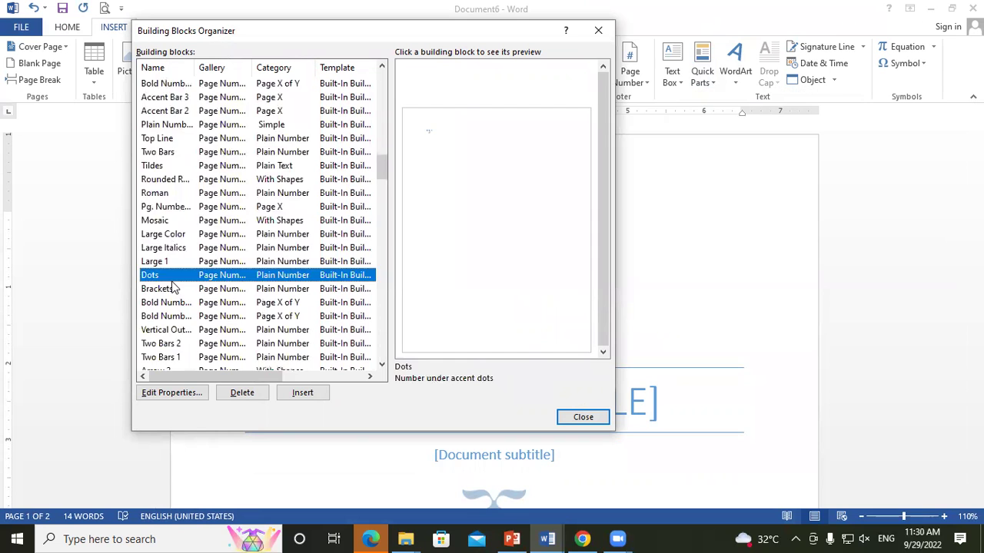
{"action": "scroll", "coordinate": [172, 287], "scroll_direction": "down", "scroll_amount": 4}
{"action": "left_click", "coordinate": [172, 278]}
{"action": "scroll", "coordinate": [173, 284], "scroll_direction": "down", "scroll_amount": 2}
{"action": "scroll", "coordinate": [226, 265], "scroll_direction": "down", "scroll_amount": 5}
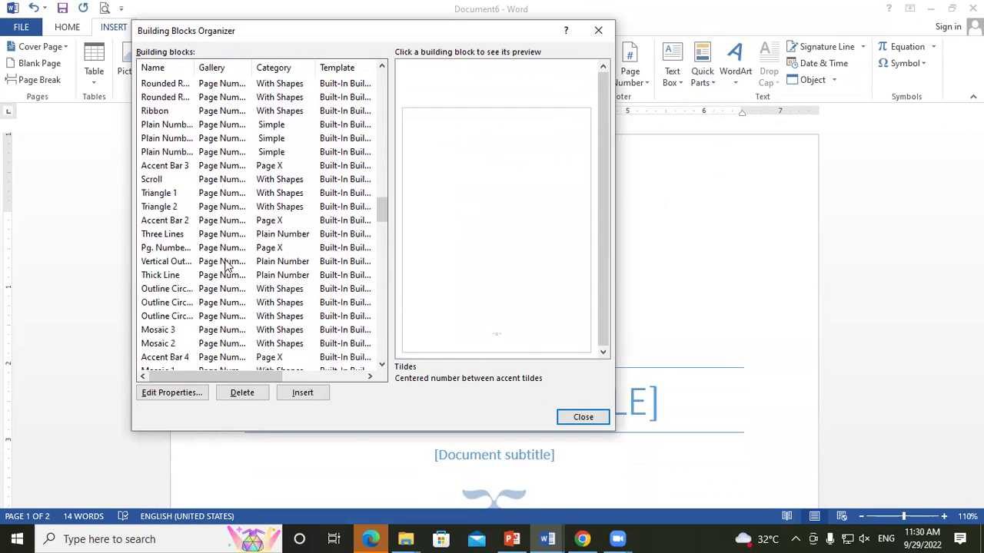
{"action": "left_click", "coordinate": [185, 288]}
Preview the Bibliography block and the Gayatri Institute AutoText entry, then close the organizer.
{"action": "scroll", "coordinate": [259, 202], "scroll_direction": "up", "scroll_amount": 5}
{"action": "scroll", "coordinate": [261, 202], "scroll_direction": "up", "scroll_amount": 5}
{"action": "scroll", "coordinate": [261, 201], "scroll_direction": "up", "scroll_amount": 5}
{"action": "scroll", "coordinate": [259, 202], "scroll_direction": "up", "scroll_amount": 5}
{"action": "left_click", "coordinate": [192, 137]}
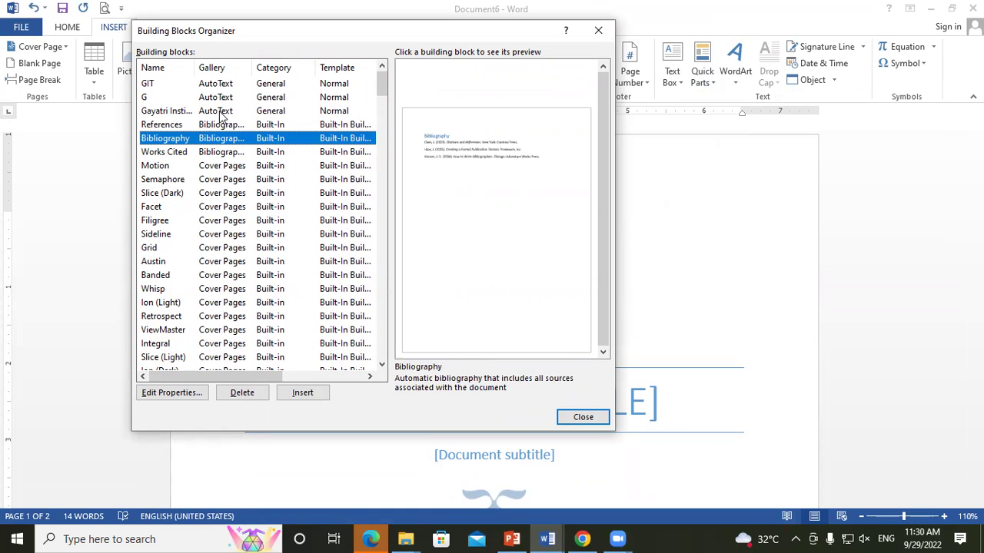
{"action": "left_click", "coordinate": [221, 112]}
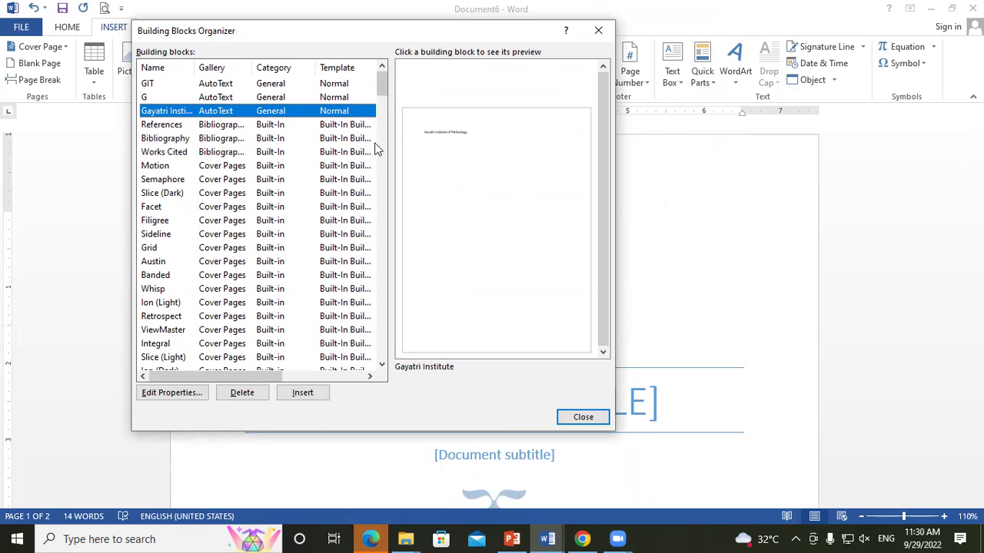
{"action": "left_click", "coordinate": [307, 394]}
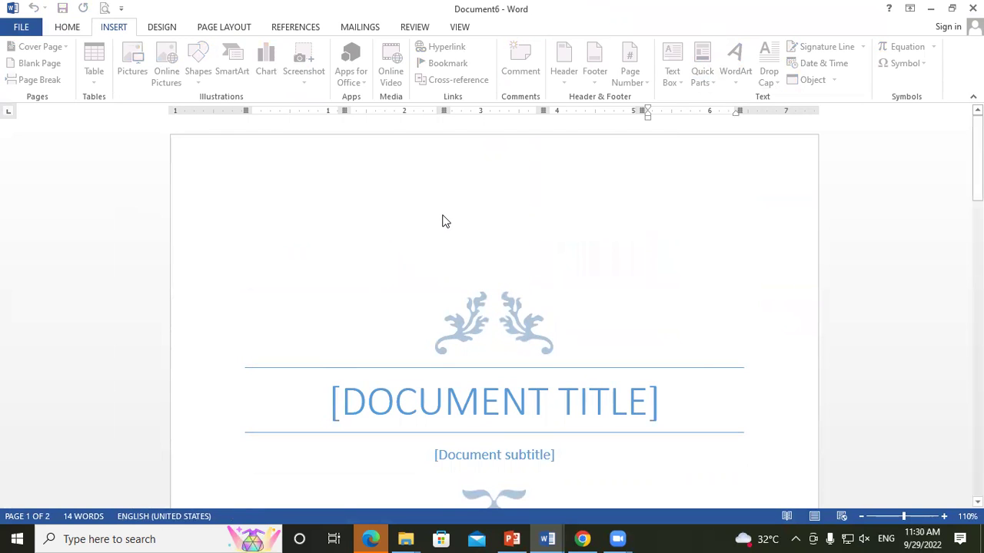
Scroll down through the document to page 2 with the table.
{"action": "scroll", "coordinate": [443, 223], "scroll_direction": "down", "scroll_amount": 3}
{"action": "scroll", "coordinate": [443, 253], "scroll_direction": "down", "scroll_amount": 4}
{"action": "scroll", "coordinate": [537, 315], "scroll_direction": "down", "scroll_amount": 3}
{"action": "scroll", "coordinate": [564, 326], "scroll_direction": "down", "scroll_amount": 3}
{"action": "scroll", "coordinate": [565, 326], "scroll_direction": "down", "scroll_amount": 3}
{"action": "scroll", "coordinate": [535, 334], "scroll_direction": "down", "scroll_amount": 3}
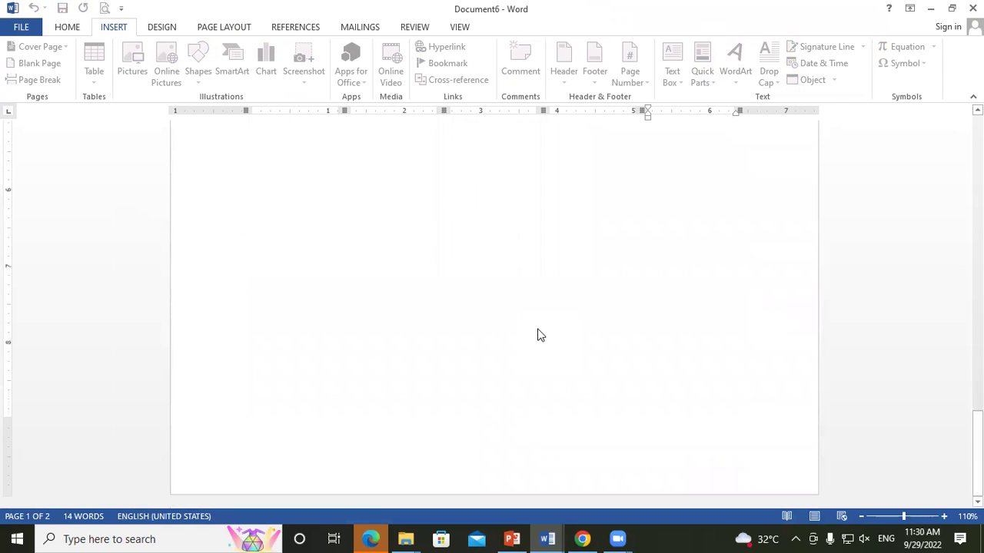
Create a new blank document, Document7, with Ctrl+N.
{"action": "left_click", "coordinate": [71, 29]}
{"action": "key", "text": "ctrl+n"}
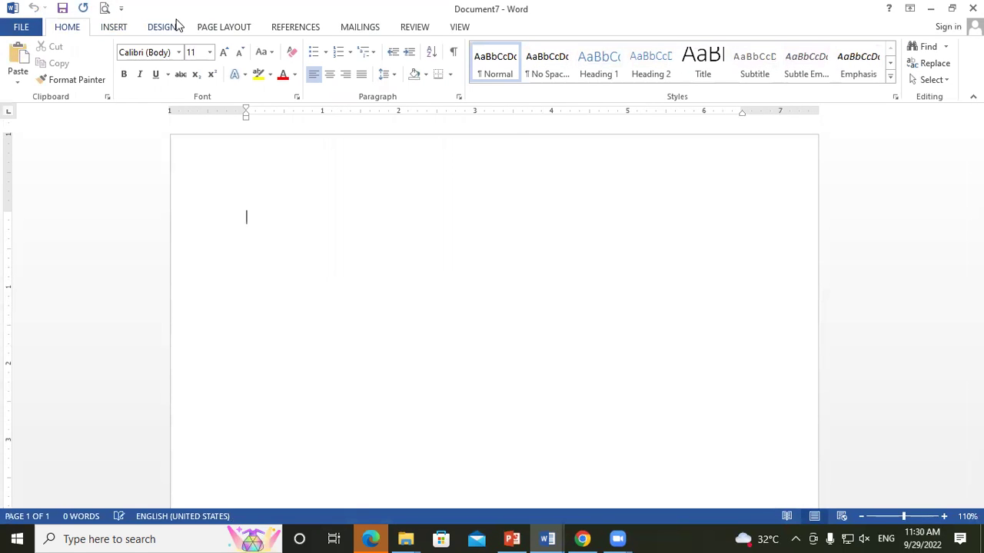
{"action": "left_click", "coordinate": [124, 28]}
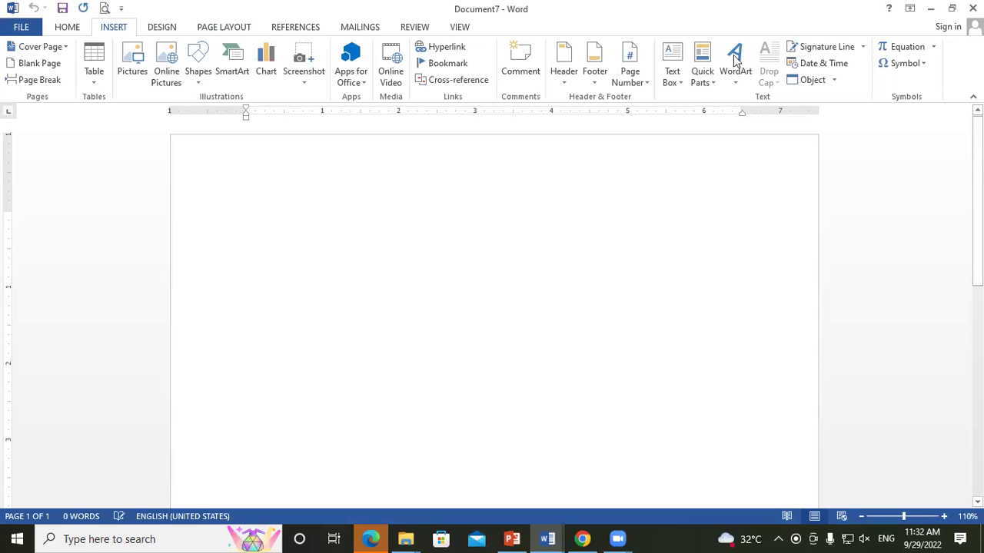
Insert blue-outline WordArt reading 'GAYATRI INSTITUTE OF TECHNOLOGY' and select its text.
{"action": "left_click", "coordinate": [729, 86]}
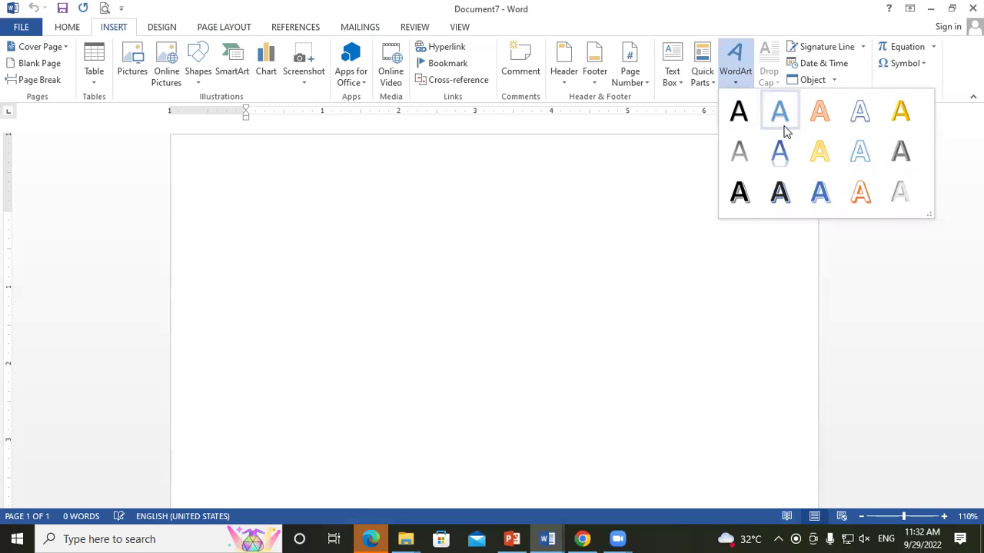
{"action": "left_click", "coordinate": [858, 112]}
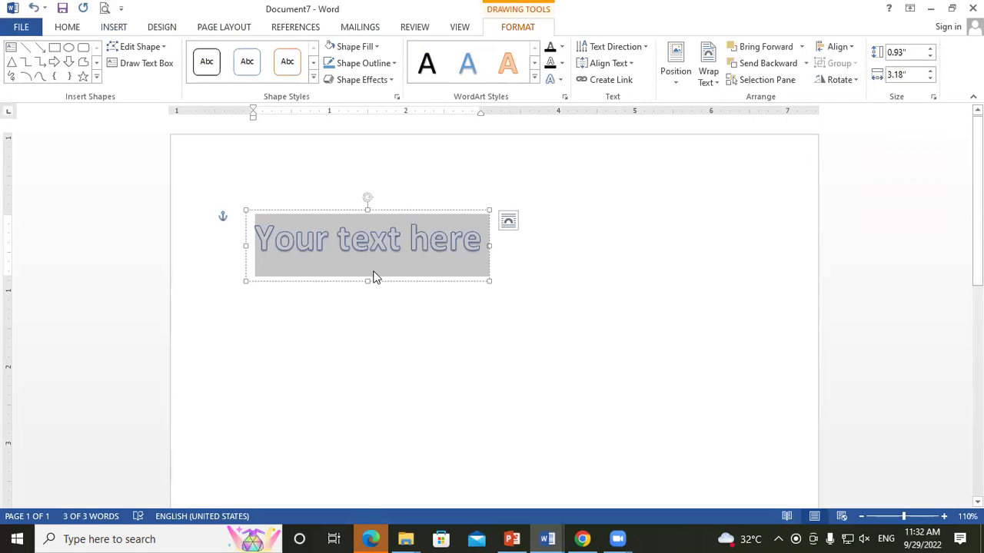
{"action": "type", "text": "say"}
{"action": "key", "text": "BackSpace"}
{"action": "key", "text": "BackSpace"}
{"action": "key", "text": "BackSpace"}
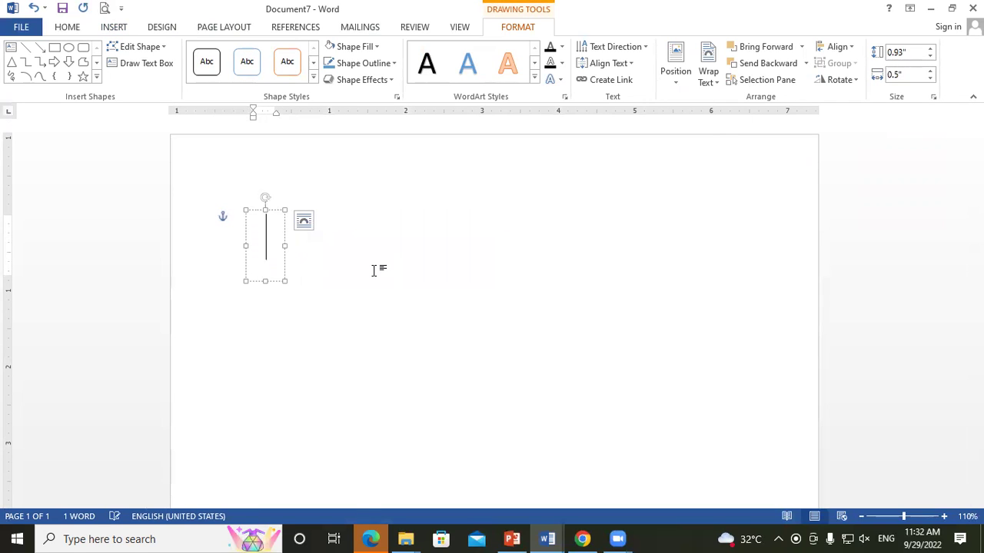
{"action": "type", "text": "GAYA"}
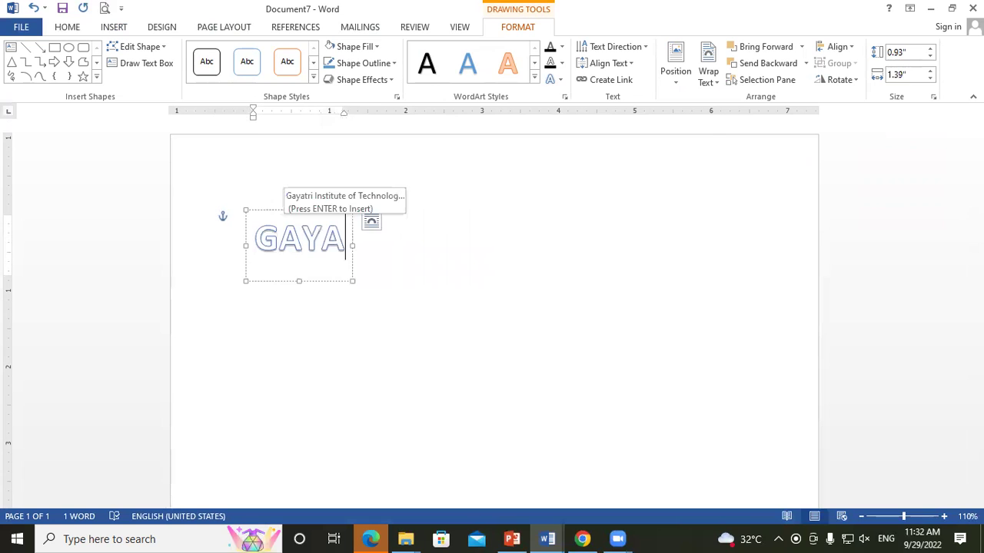
{"action": "type", "text": "TRI IN"}
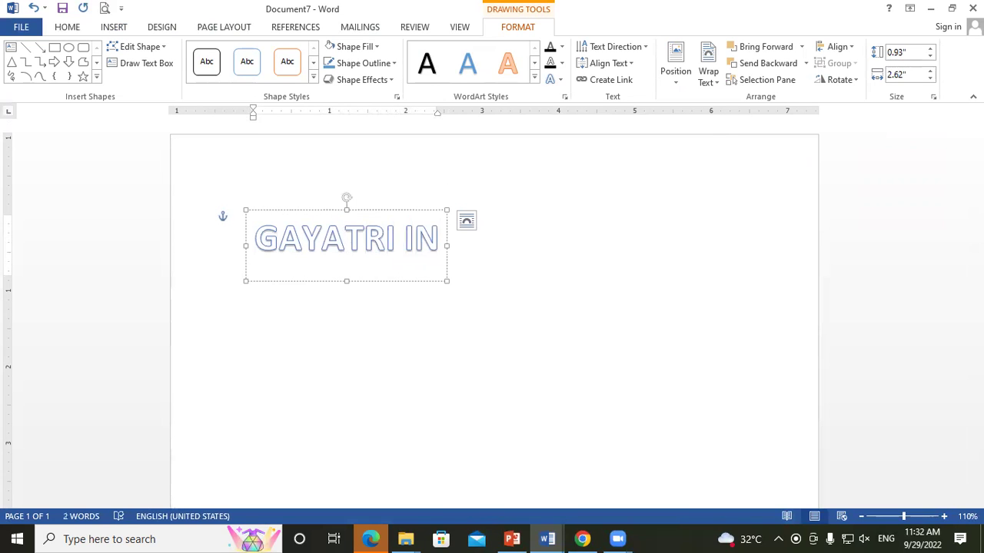
{"action": "key", "text": "BackSpace"}
{"action": "type", "text": "NSTI"}
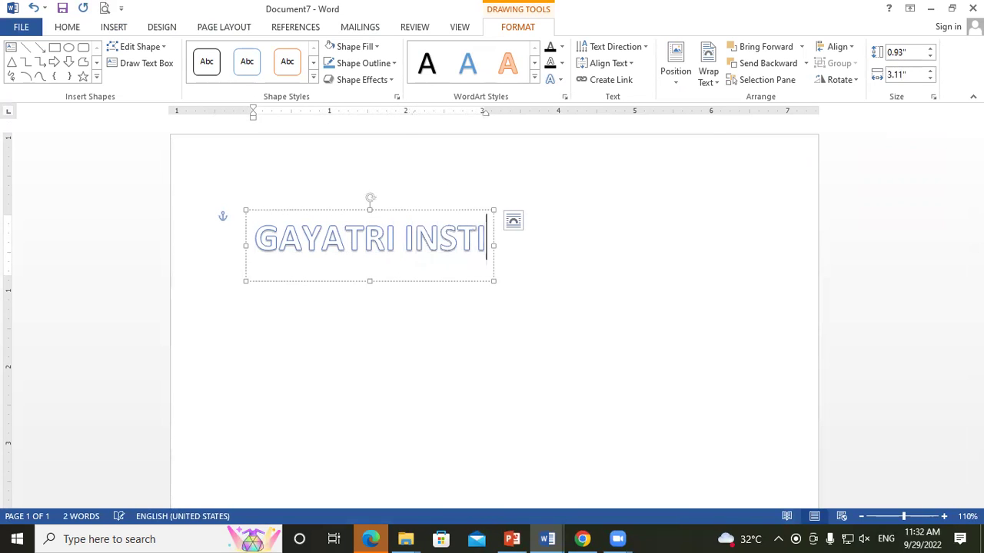
{"action": "type", "text": "TUTE OF TEC"}
{"action": "key", "text": "BackSpace"}
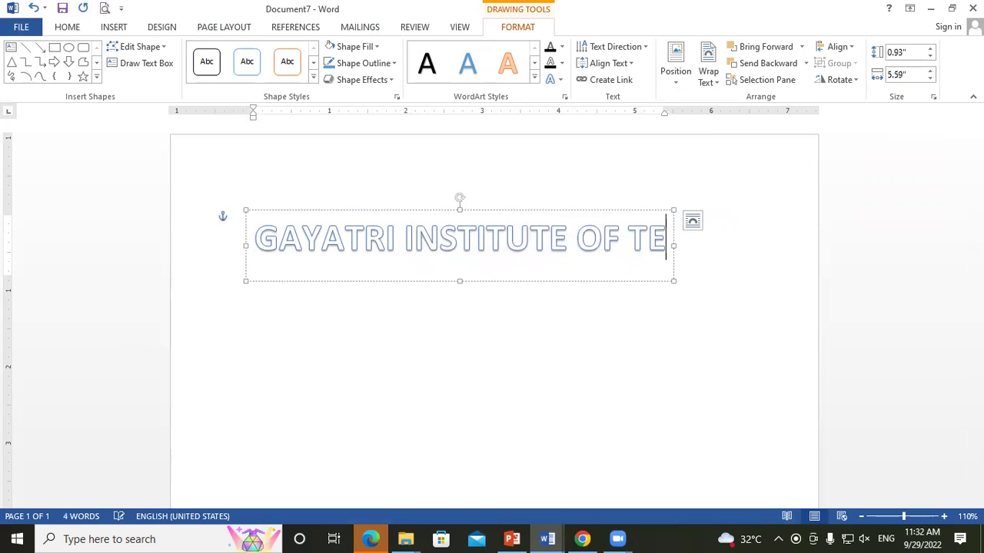
{"action": "type", "text": "CHNOLOGY"}
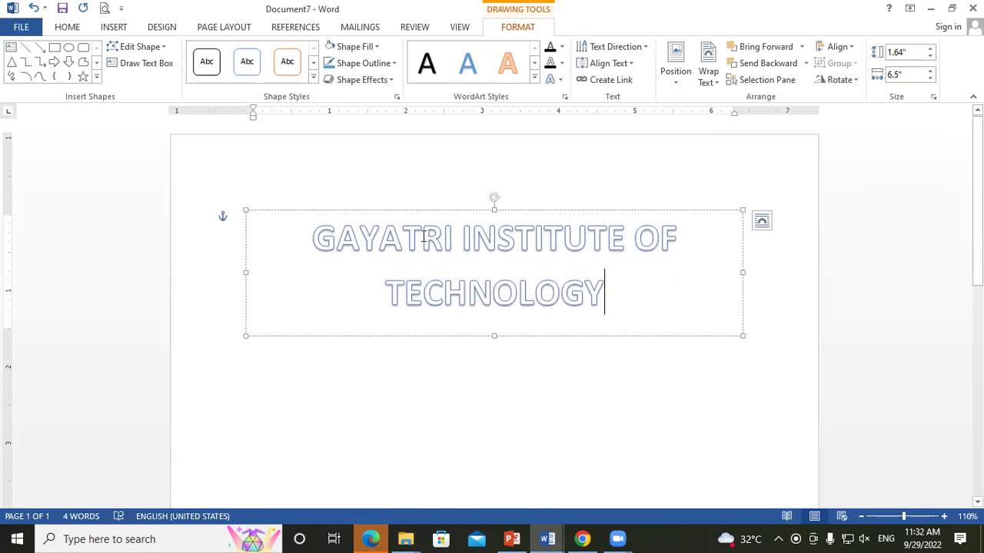
{"action": "left_click_drag", "start_coordinate": [315, 238], "coordinate": [658, 307]}
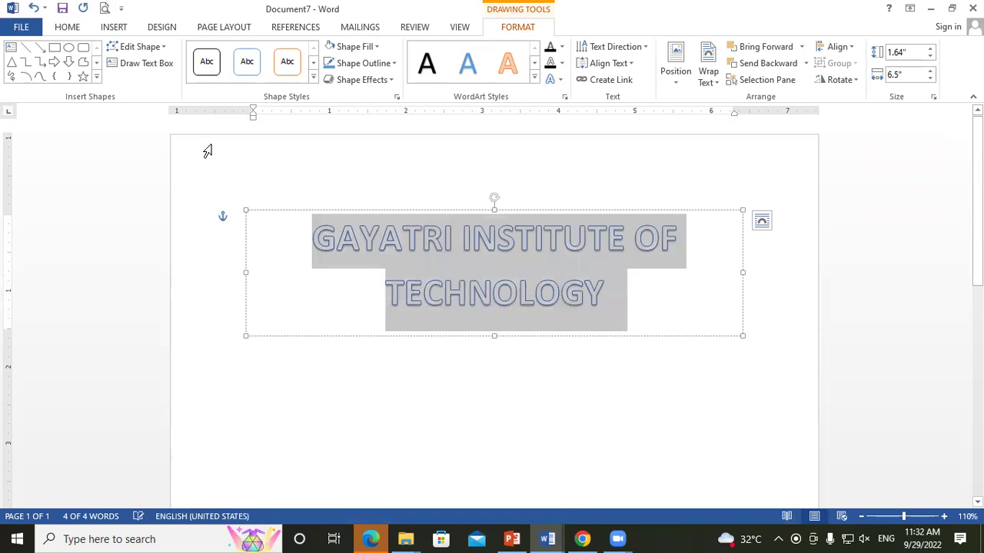
Reduce the WordArt title to 26 pt so it sits on one line, then select the shape.
{"action": "left_click", "coordinate": [73, 31]}
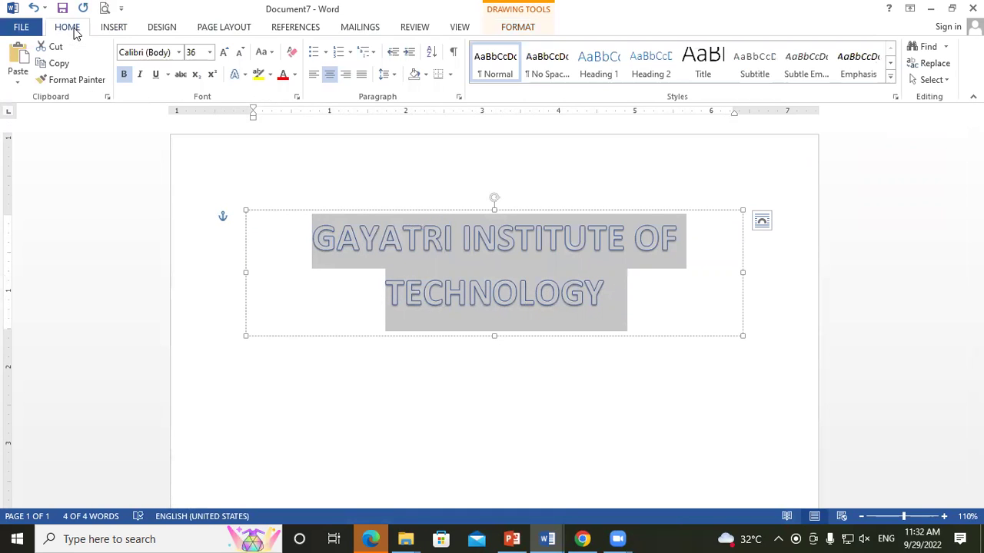
{"action": "left_click", "coordinate": [240, 52]}
{"action": "left_click", "coordinate": [240, 52]}
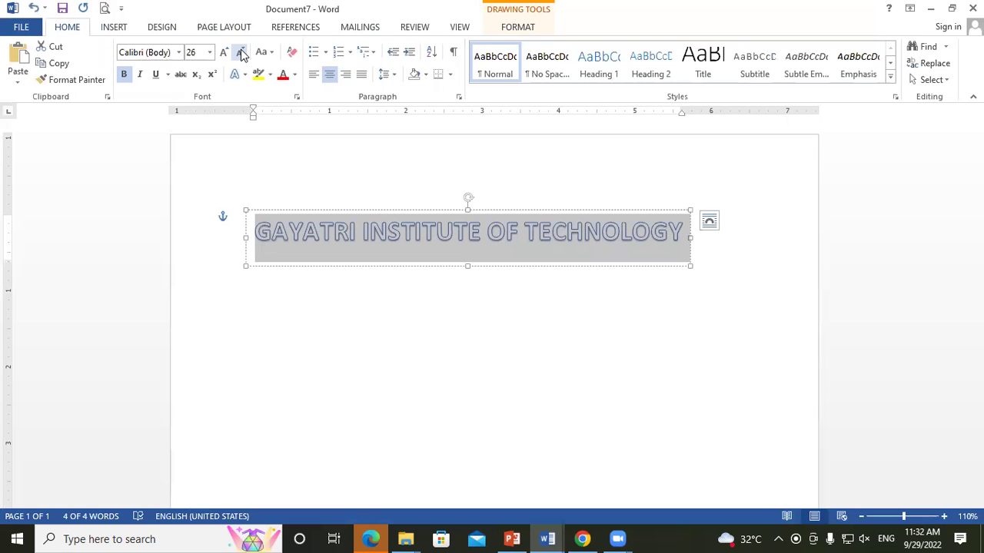
{"action": "left_click", "coordinate": [240, 52]}
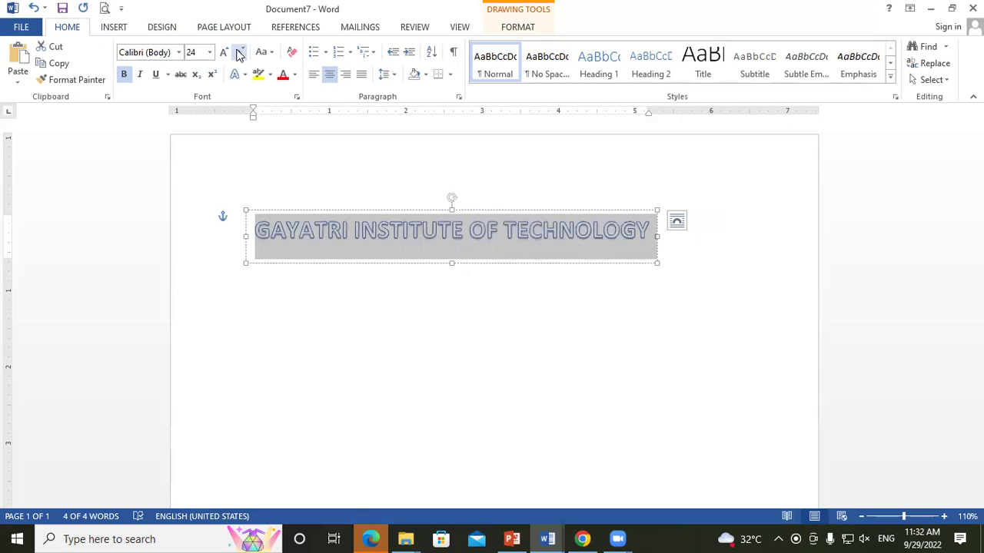
{"action": "left_click", "coordinate": [224, 53]}
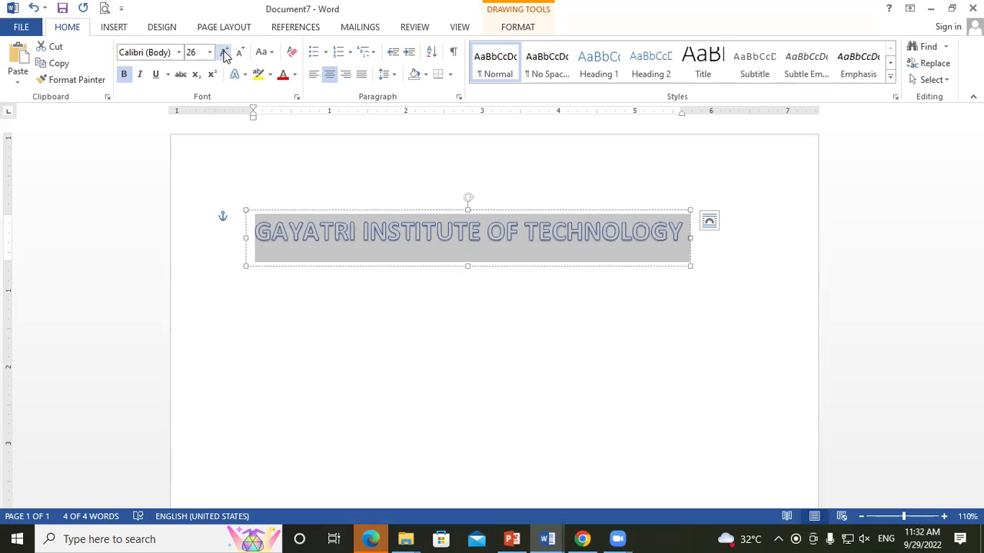
{"action": "left_click", "coordinate": [471, 266]}
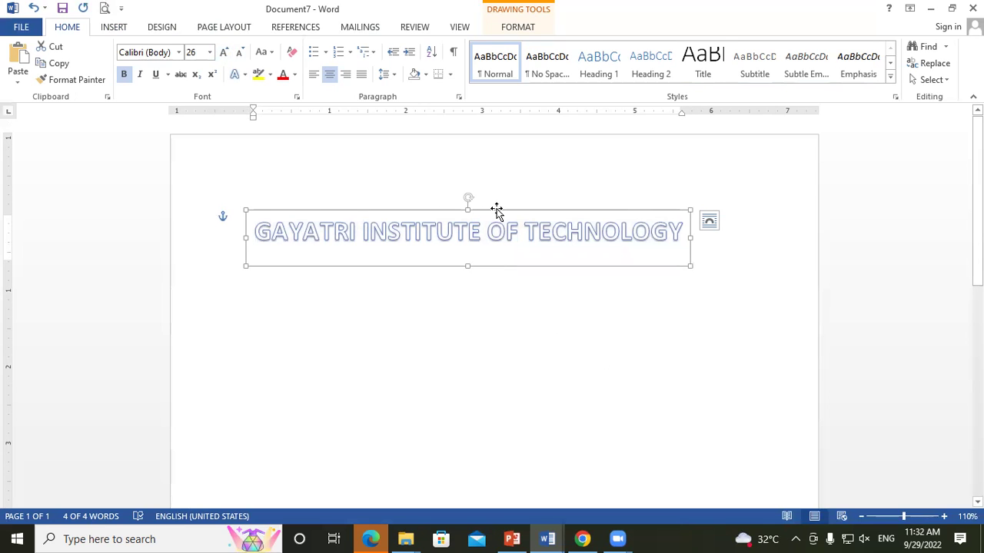
{"action": "left_click", "coordinate": [507, 29]}
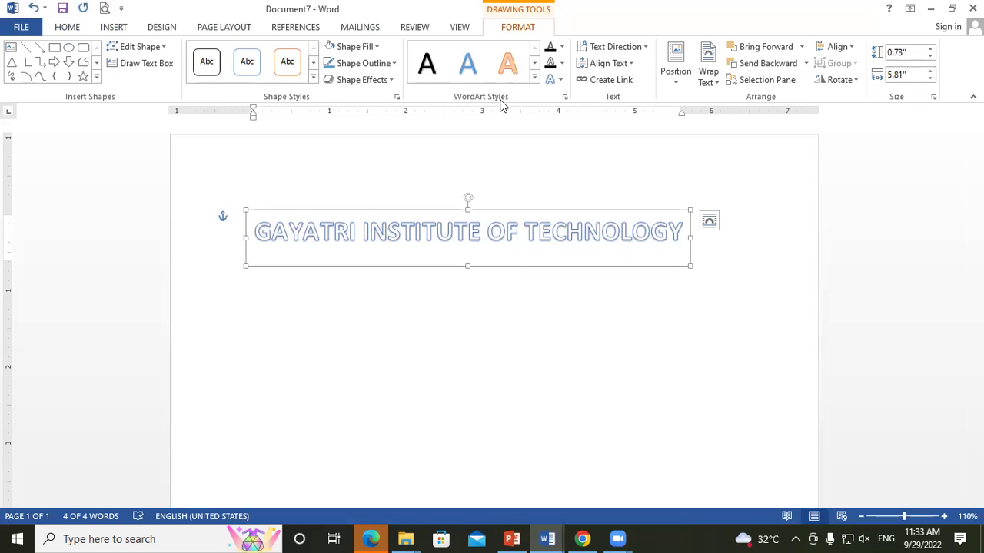
Apply the Arch Up follow-path transform to the WordArt, keeping its outline style.
{"action": "left_click", "coordinate": [534, 77]}
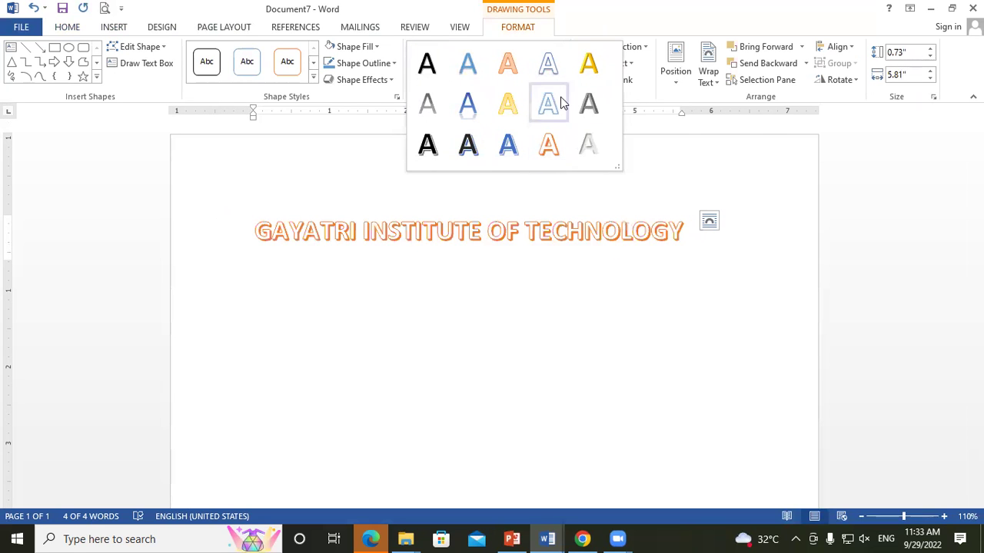
{"action": "left_click", "coordinate": [559, 69]}
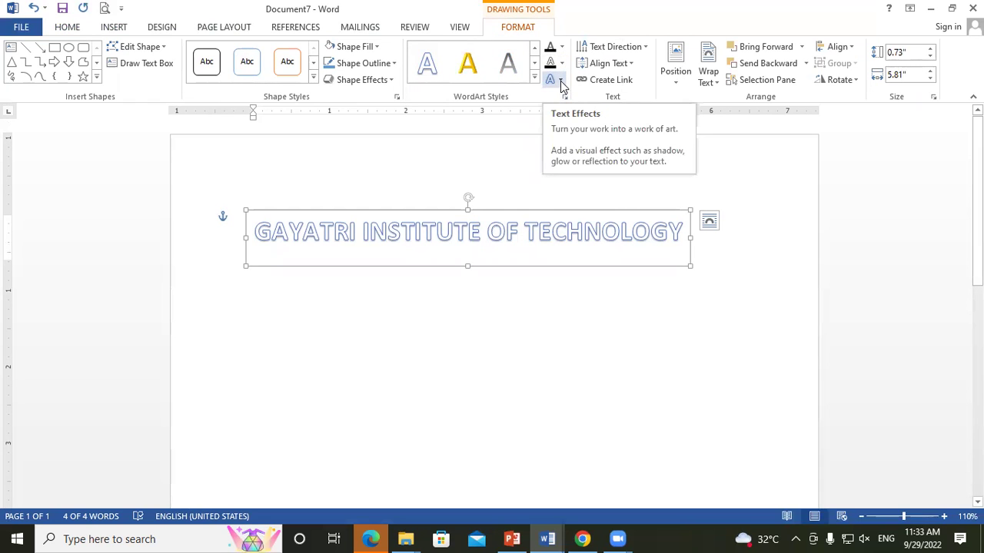
{"action": "left_click", "coordinate": [562, 83]}
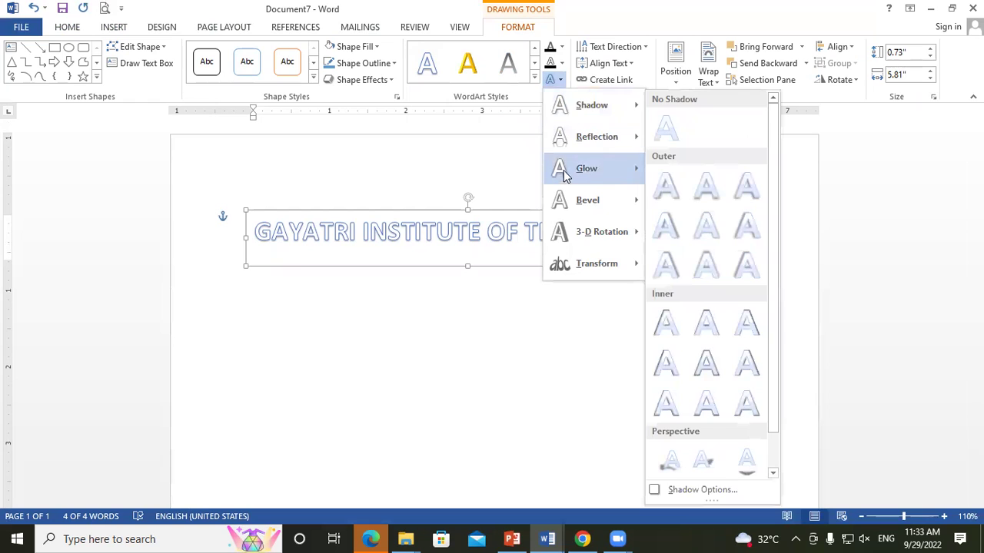
{"action": "mouse_move", "coordinate": [597, 263]}
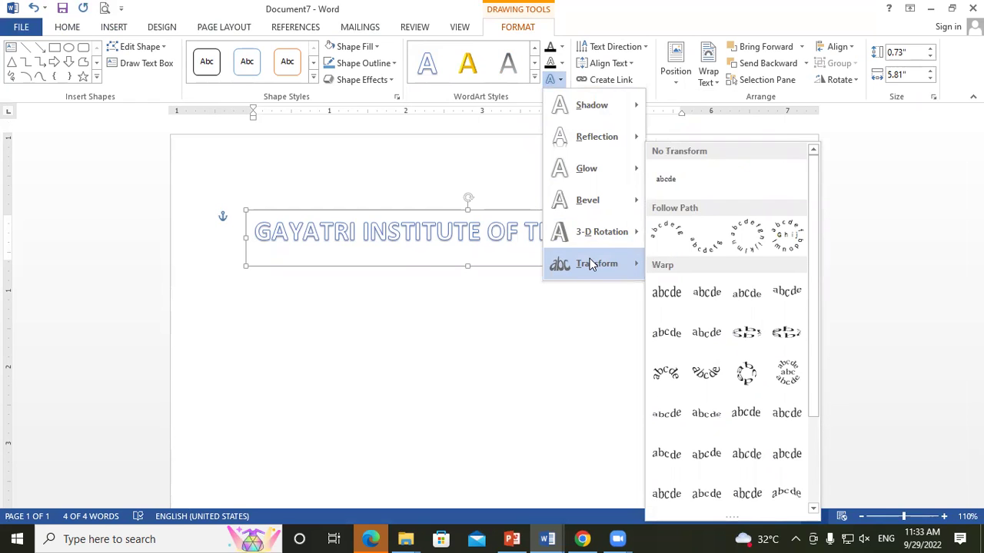
{"action": "left_click", "coordinate": [666, 233]}
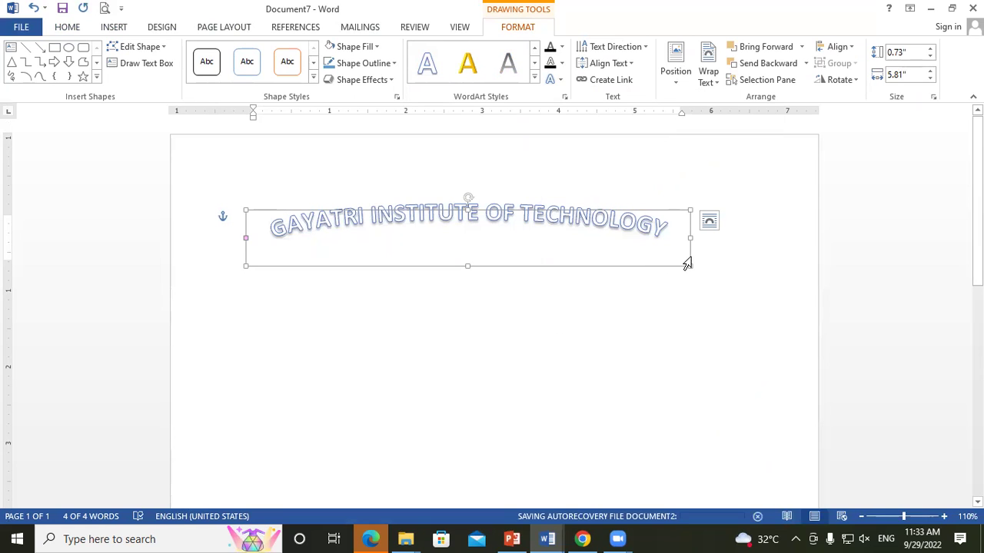
Stretch the WordArt box to 6.51" wide and about 1.79" tall to deepen the arch.
{"action": "left_click_drag", "start_coordinate": [691, 237], "coordinate": [728, 239]}
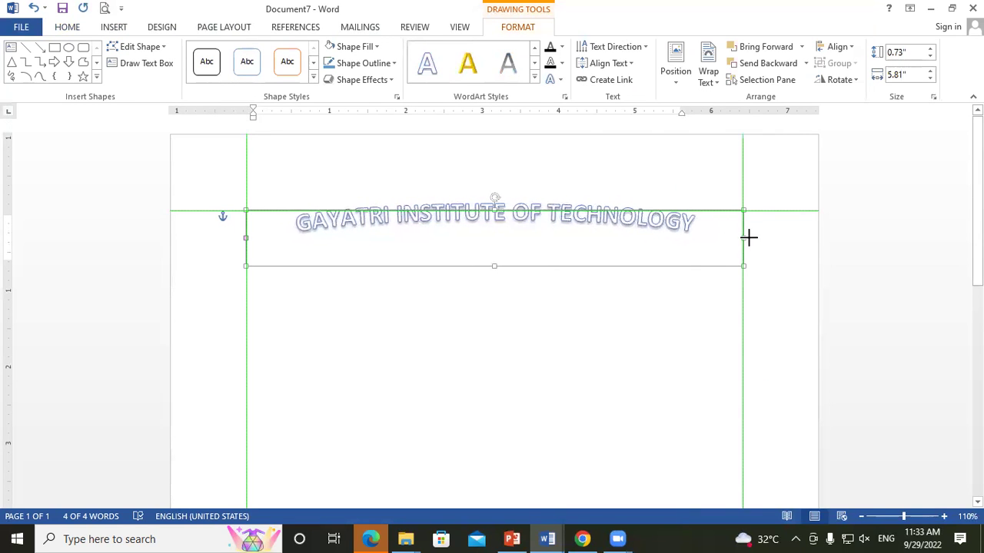
{"action": "left_click_drag", "start_coordinate": [727, 239], "coordinate": [750, 239]}
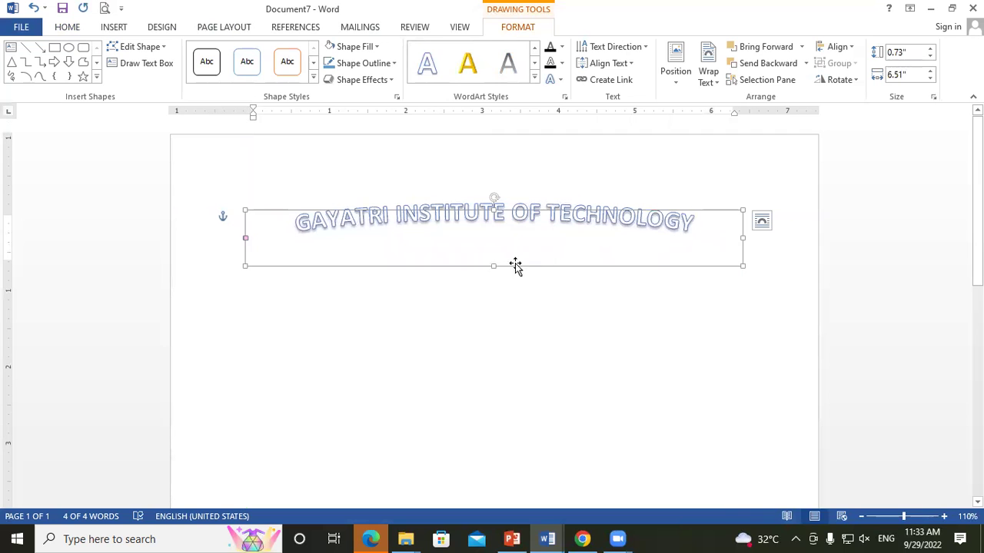
{"action": "left_click_drag", "start_coordinate": [494, 267], "coordinate": [494, 347]}
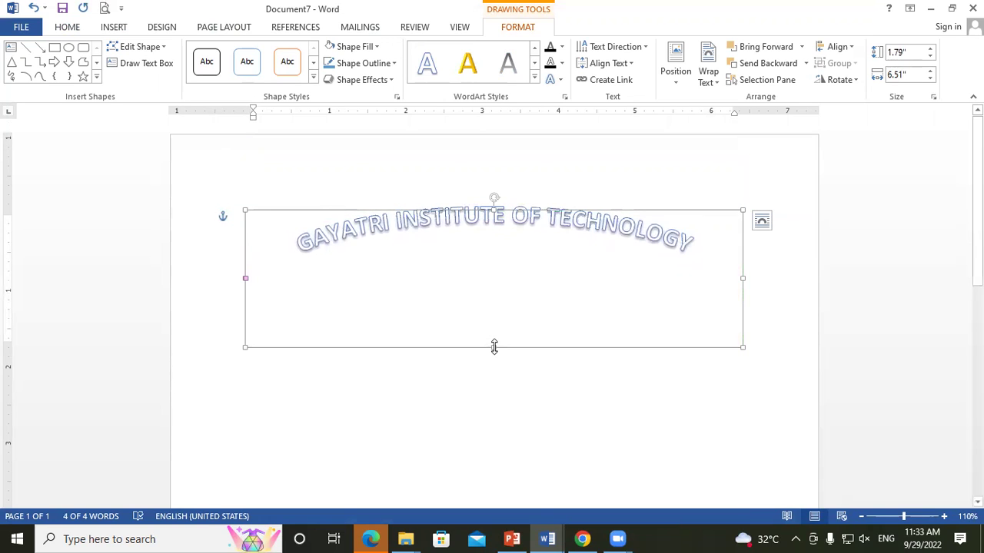
{"action": "left_click", "coordinate": [339, 405]}
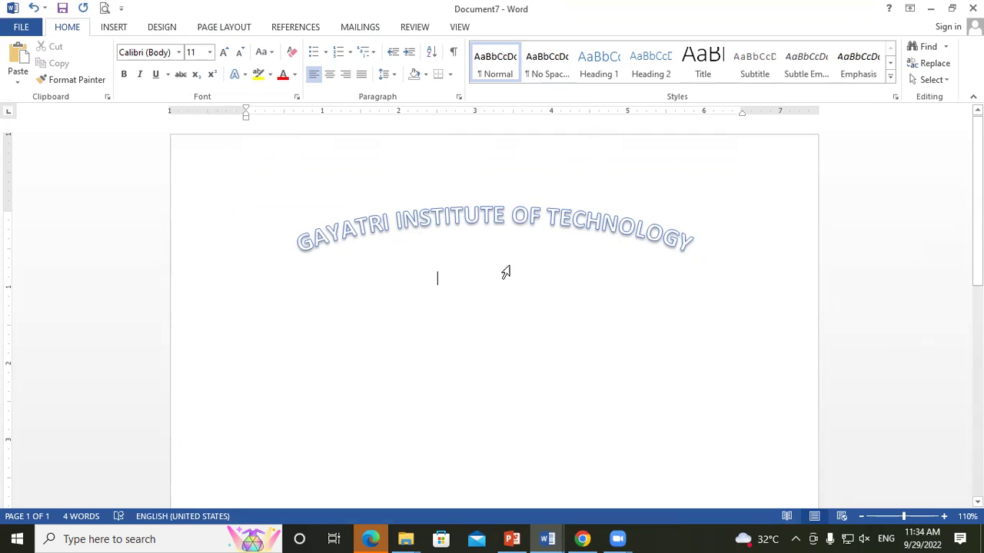
{"action": "left_click", "coordinate": [453, 236]}
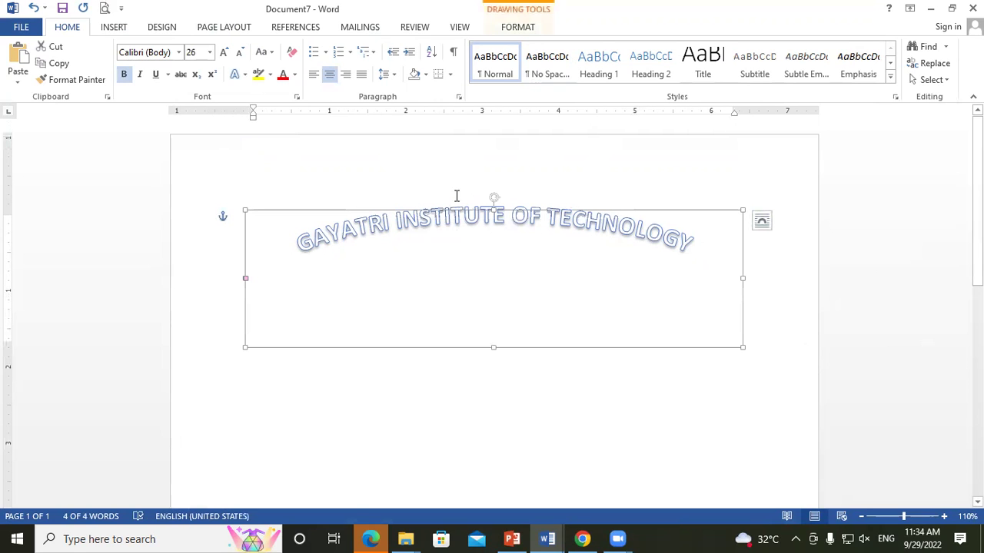
{"action": "left_click", "coordinate": [519, 29]}
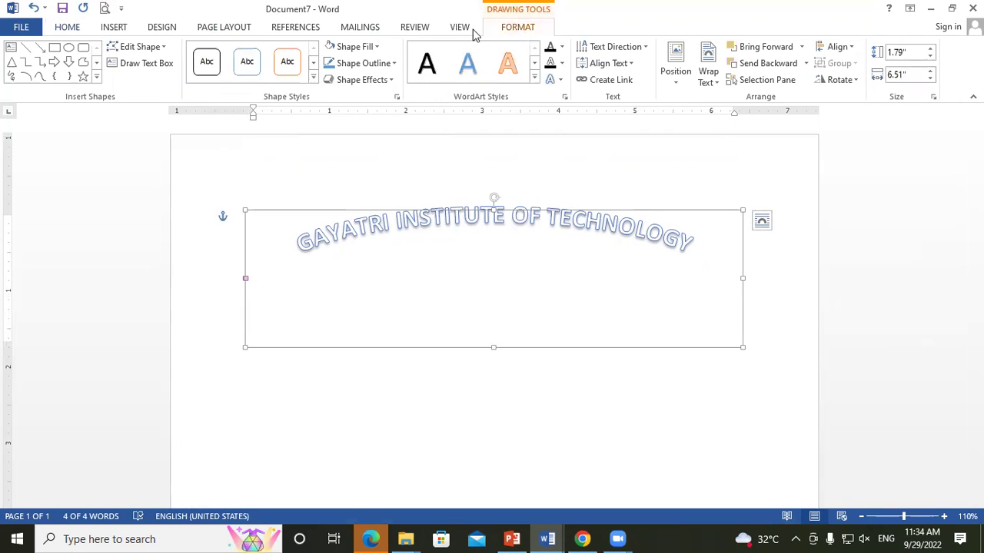
{"action": "left_click", "coordinate": [313, 77]}
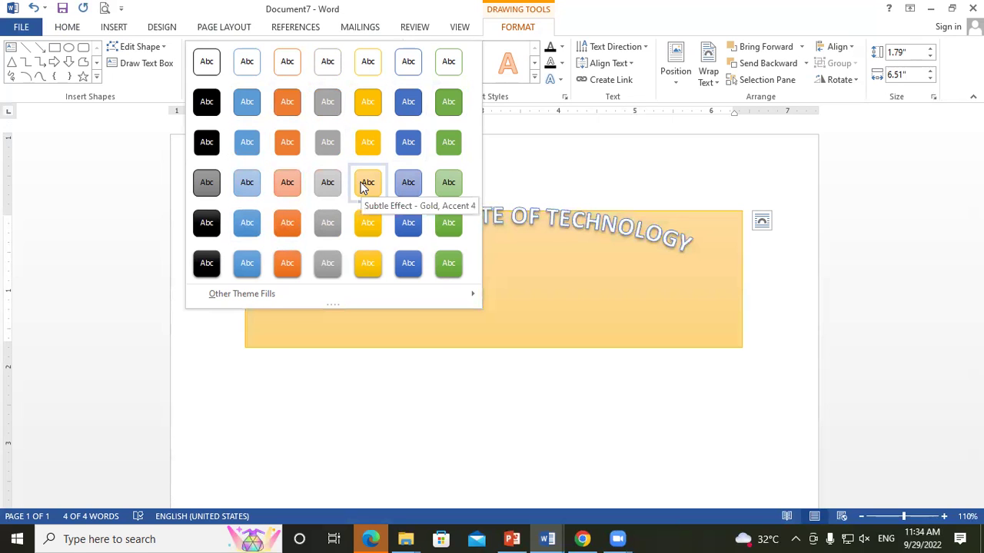
{"action": "left_click", "coordinate": [624, 33]}
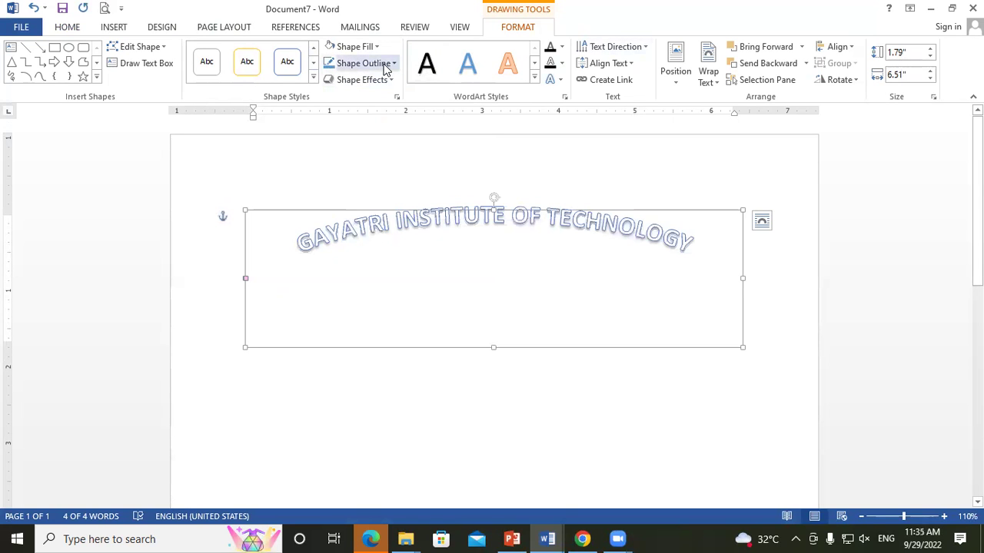
{"action": "left_click", "coordinate": [562, 49]}
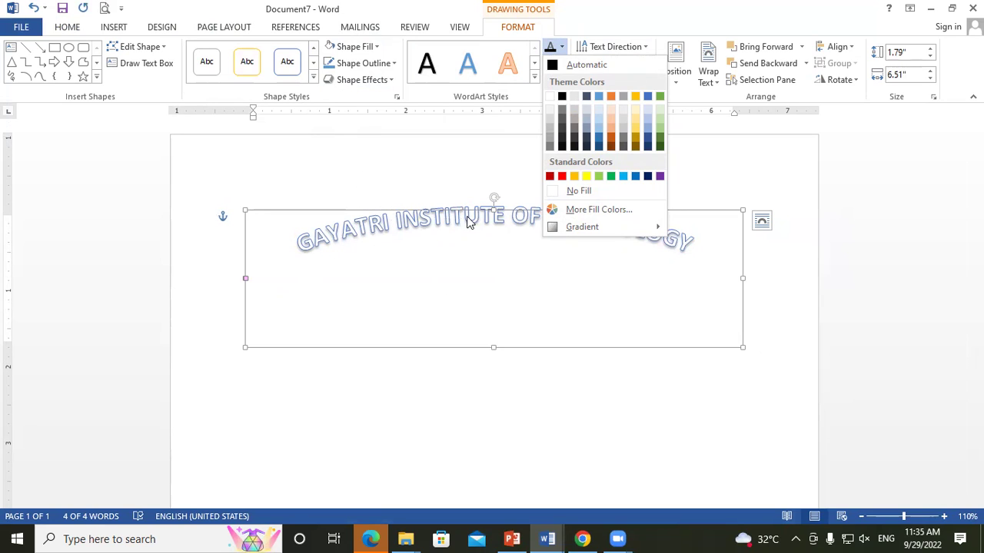
{"action": "left_click", "coordinate": [412, 366]}
{"action": "left_click", "coordinate": [389, 366]}
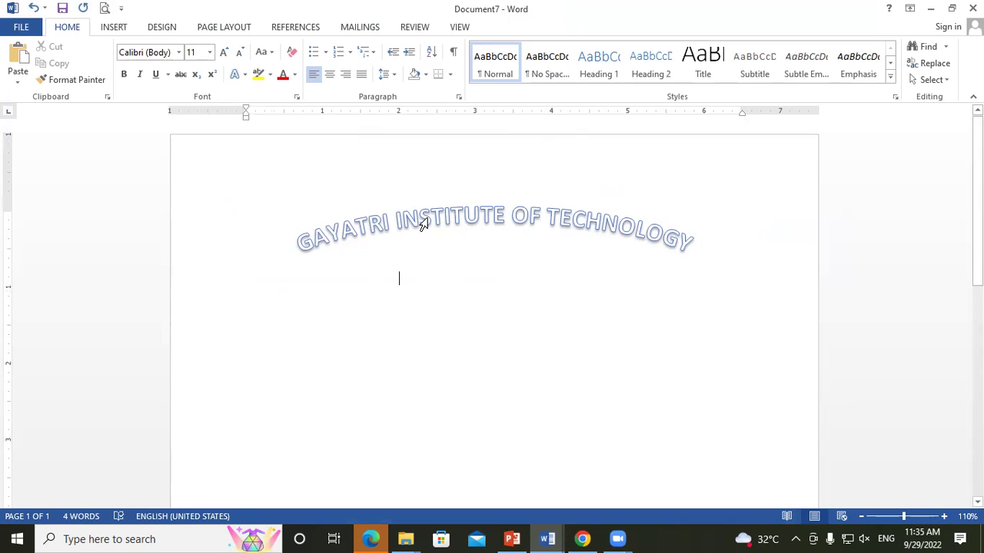
Apply the Follow Path Circle transform to the WordArt title.
{"action": "left_click", "coordinate": [461, 213]}
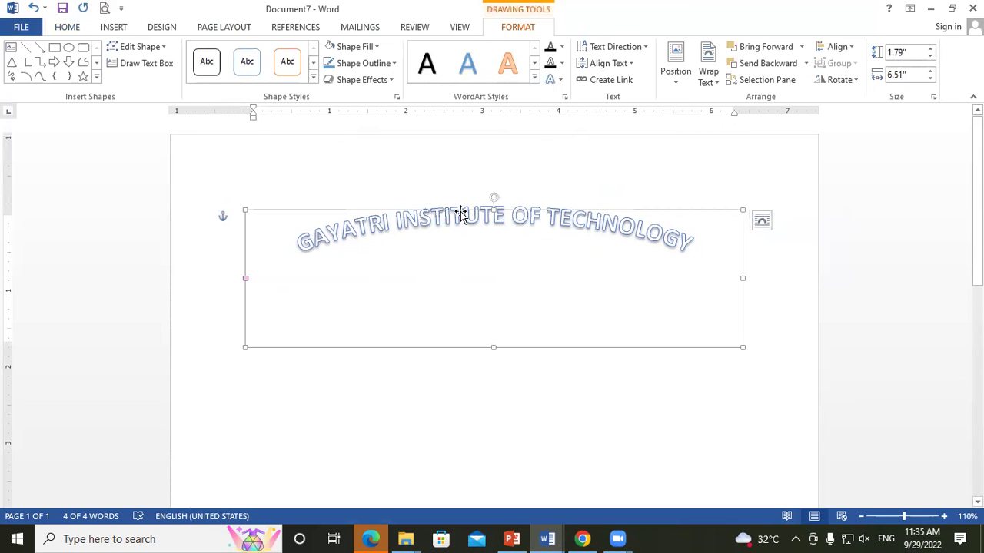
{"action": "left_click", "coordinate": [553, 82]}
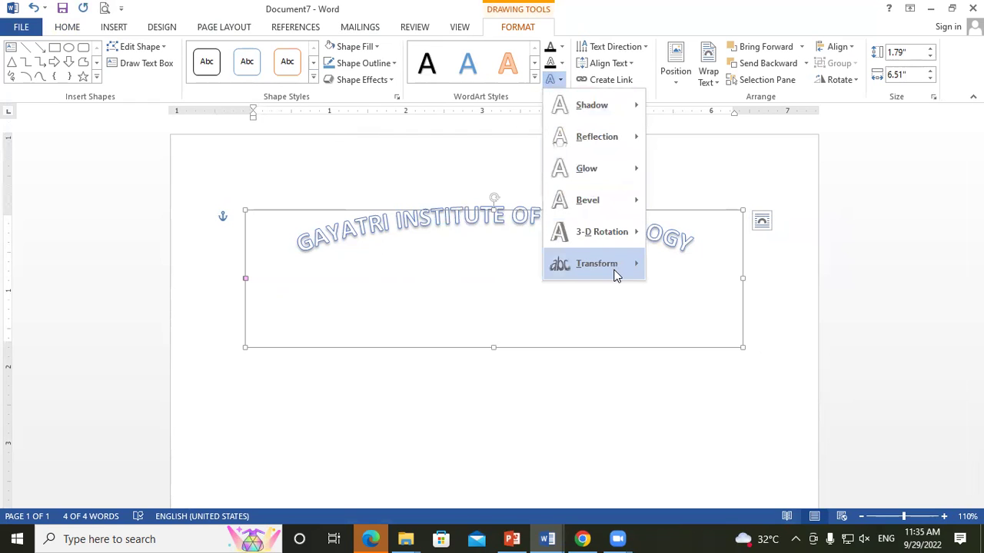
{"action": "mouse_move", "coordinate": [595, 264]}
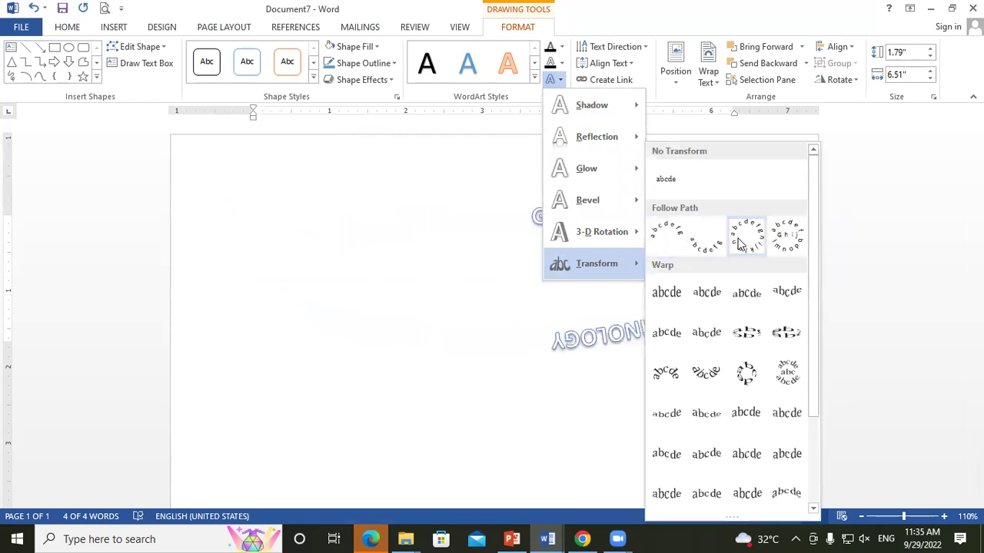
{"action": "left_click", "coordinate": [739, 242]}
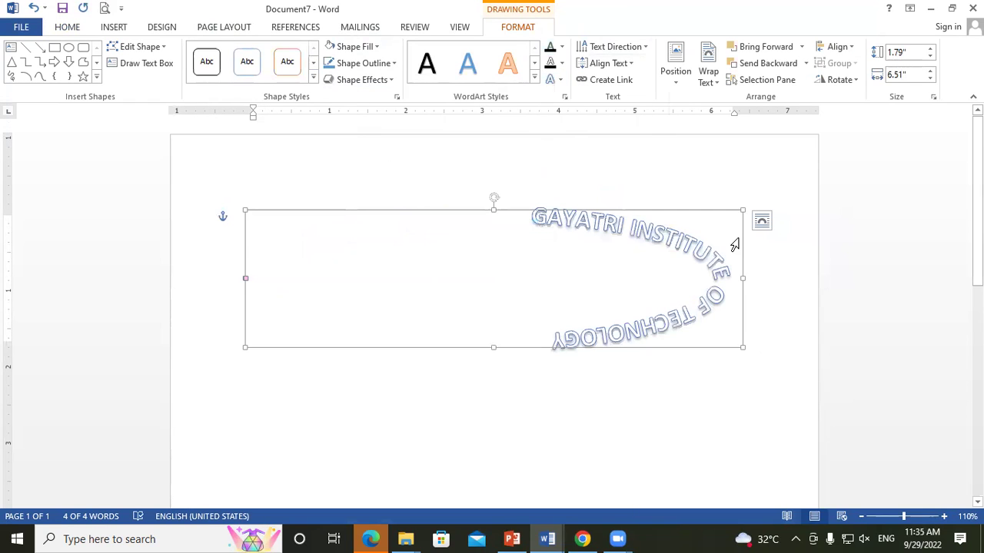
Adjust the circular WordArt's font size, settling on 90 pt.
{"action": "left_click", "coordinate": [79, 30]}
{"action": "left_click", "coordinate": [224, 53]}
{"action": "left_click", "coordinate": [224, 55]}
{"action": "left_click", "coordinate": [224, 56]}
{"action": "left_click", "coordinate": [224, 55]}
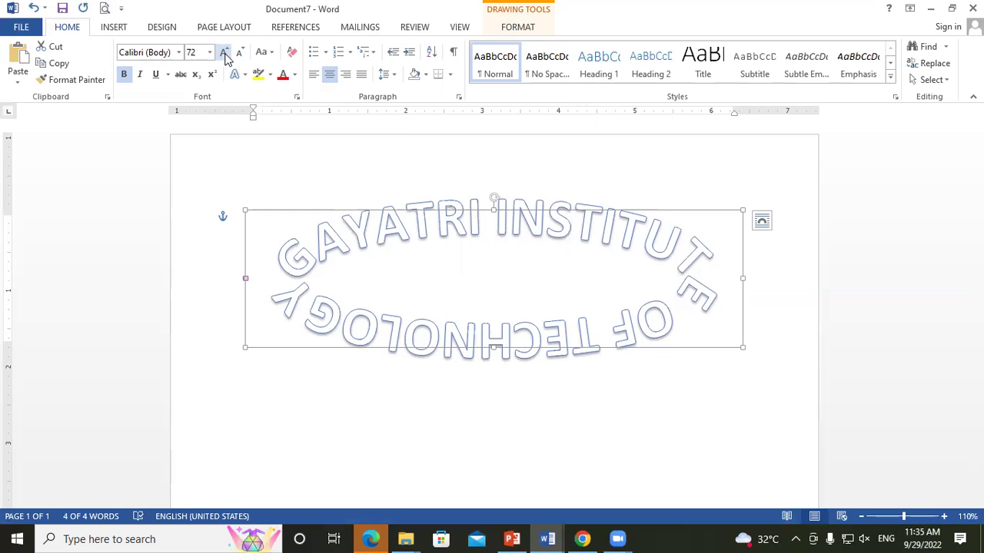
{"action": "left_click", "coordinate": [239, 54]}
{"action": "left_click", "coordinate": [239, 54]}
{"action": "left_click", "coordinate": [239, 54]}
{"action": "left_click", "coordinate": [239, 54]}
{"action": "left_click", "coordinate": [237, 59]}
{"action": "left_click", "coordinate": [238, 59]}
{"action": "left_click", "coordinate": [227, 53]}
{"action": "left_click", "coordinate": [228, 54]}
{"action": "left_click", "coordinate": [228, 54]}
{"action": "left_click", "coordinate": [228, 54]}
{"action": "left_click", "coordinate": [227, 54]}
{"action": "left_click", "coordinate": [227, 54]}
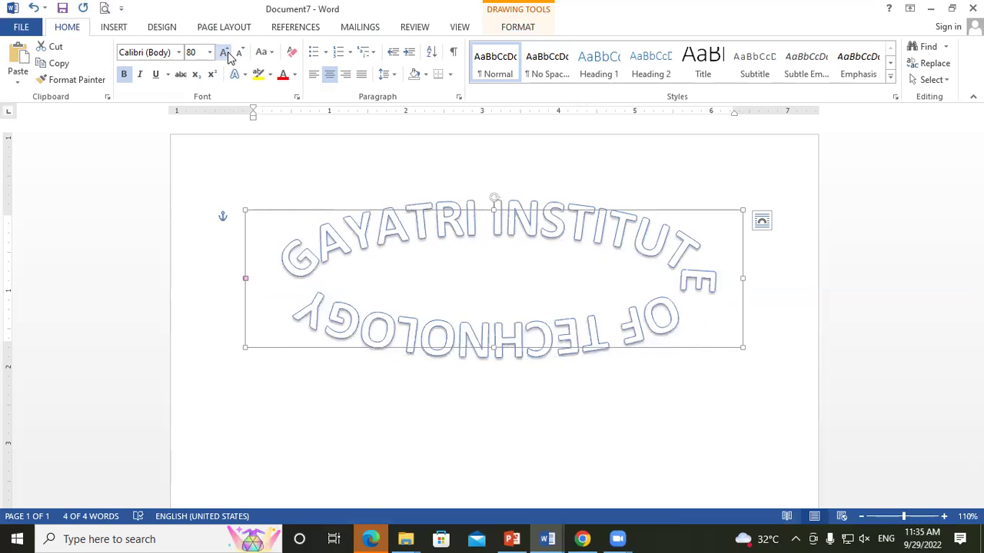
{"action": "left_click", "coordinate": [227, 55]}
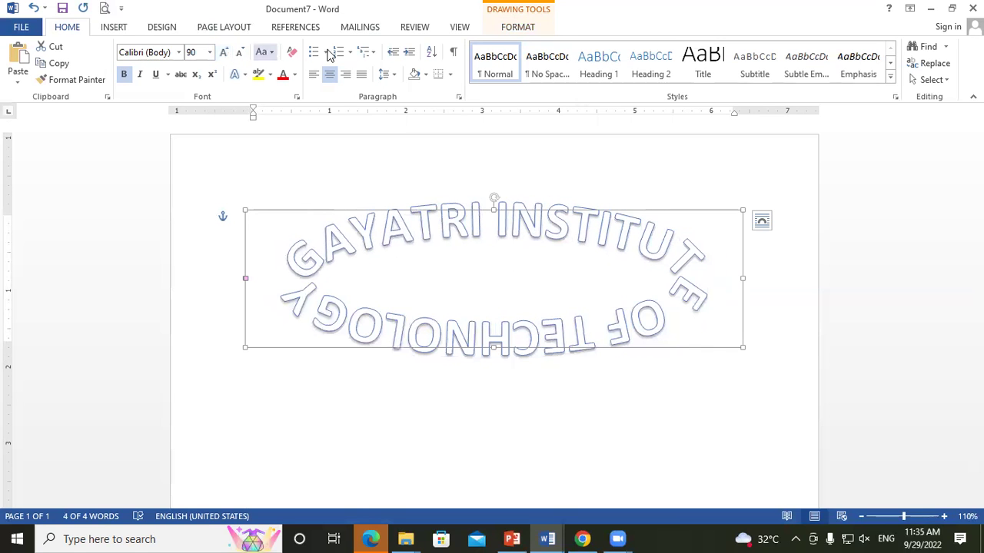
{"action": "left_click", "coordinate": [537, 25]}
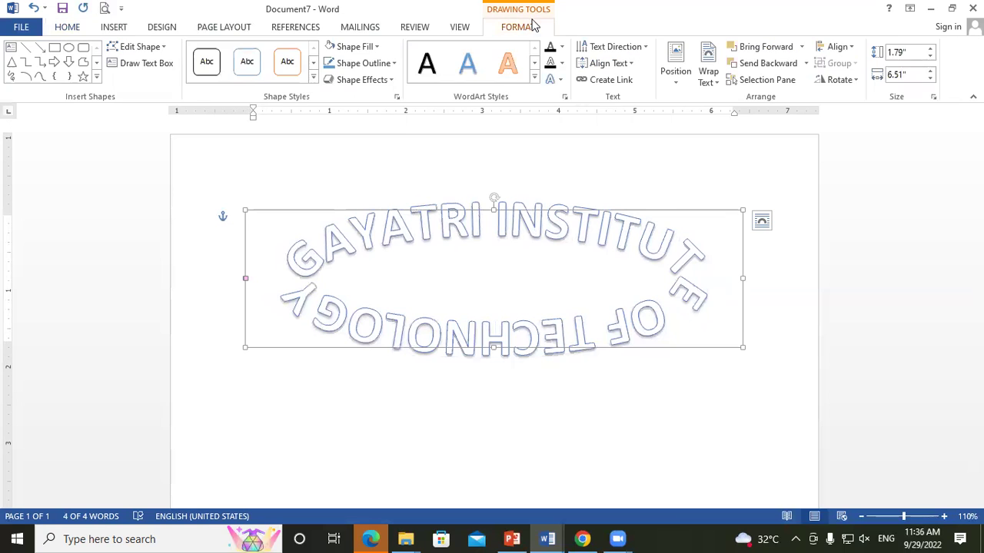
Apply a Warp transform so GAYATRI fills the WordArt box in straight outlined letters.
{"action": "left_click", "coordinate": [554, 79]}
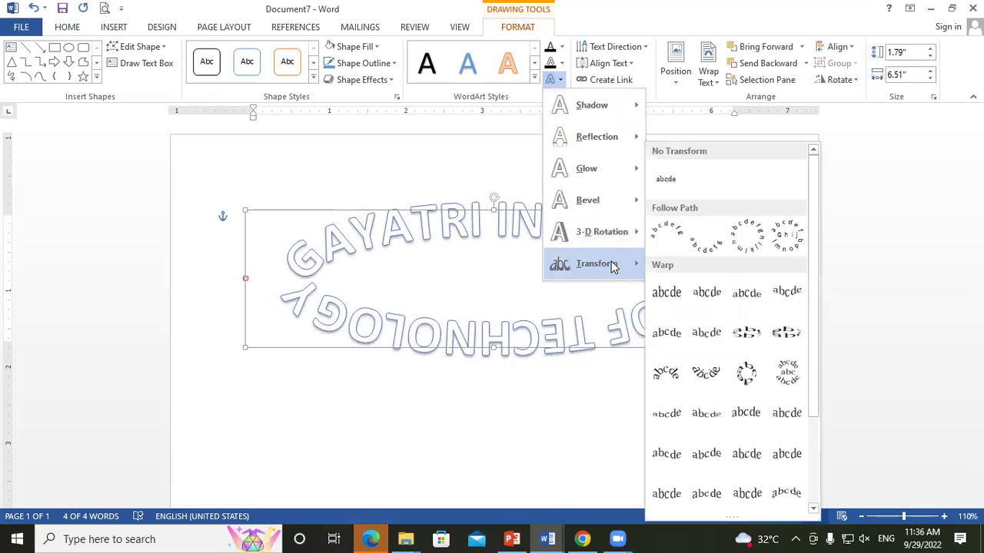
{"action": "mouse_move", "coordinate": [596, 264]}
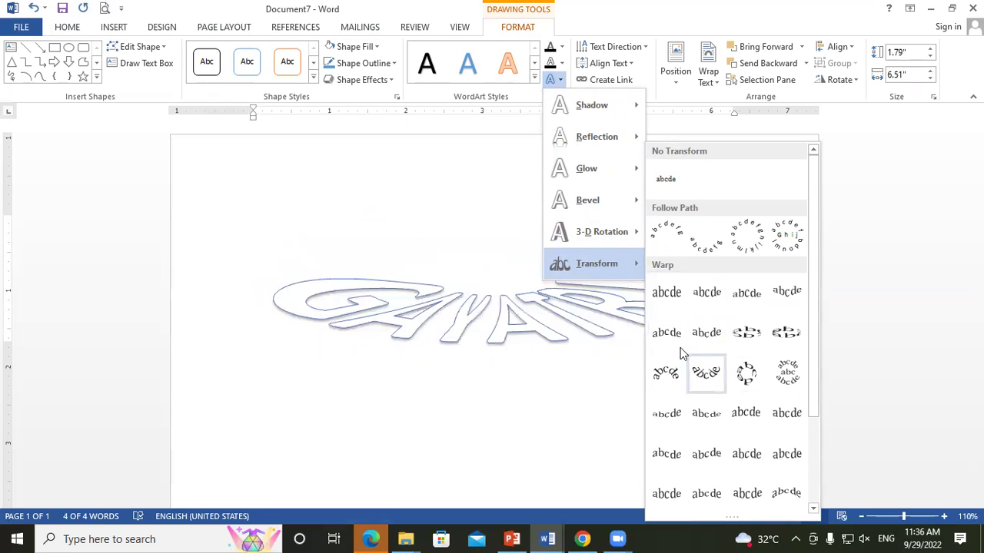
{"action": "left_click", "coordinate": [676, 344]}
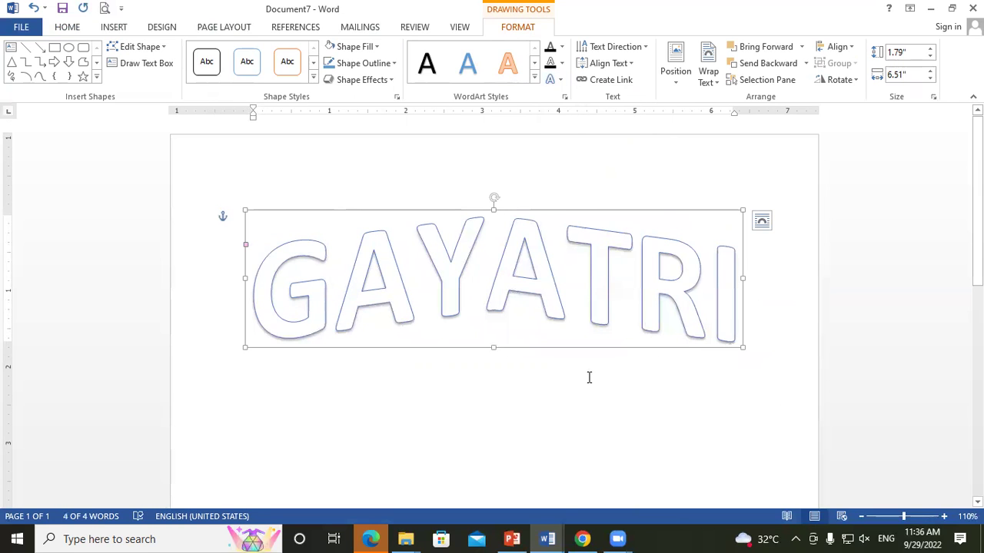
{"action": "left_click", "coordinate": [431, 382]}
{"action": "left_click", "coordinate": [461, 296]}
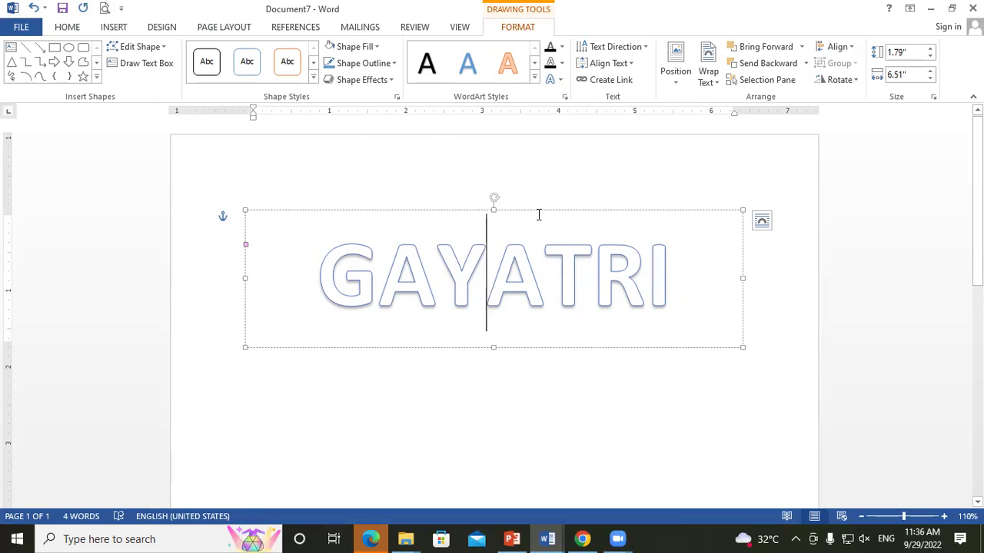
{"action": "scroll", "coordinate": [528, 261], "scroll_direction": "down", "scroll_amount": 3}
{"action": "scroll", "coordinate": [529, 261], "scroll_direction": "down", "scroll_amount": 1}
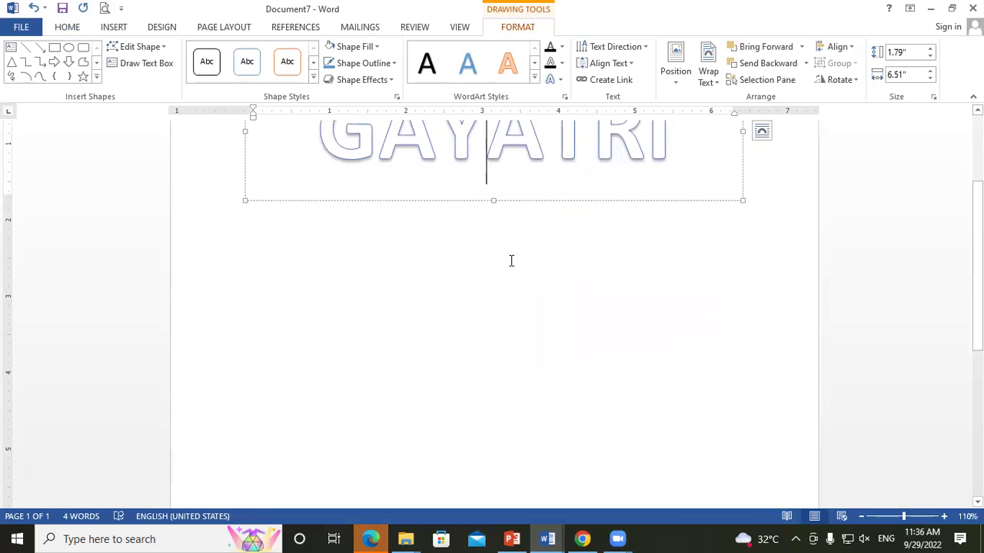
Start a new document, Document8, and draw a large oval circle near the page centre.
{"action": "key", "text": "ctrl+n"}
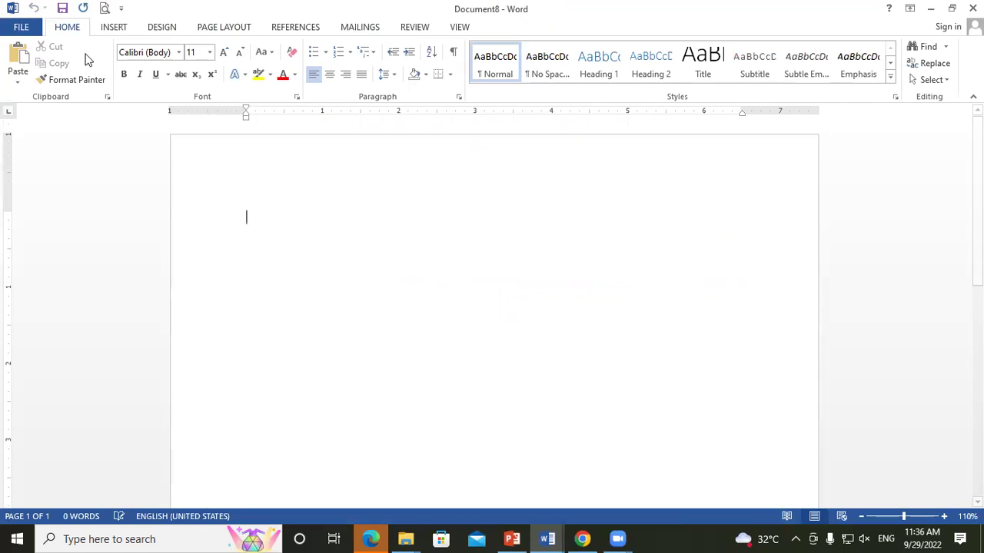
{"action": "left_click", "coordinate": [115, 30]}
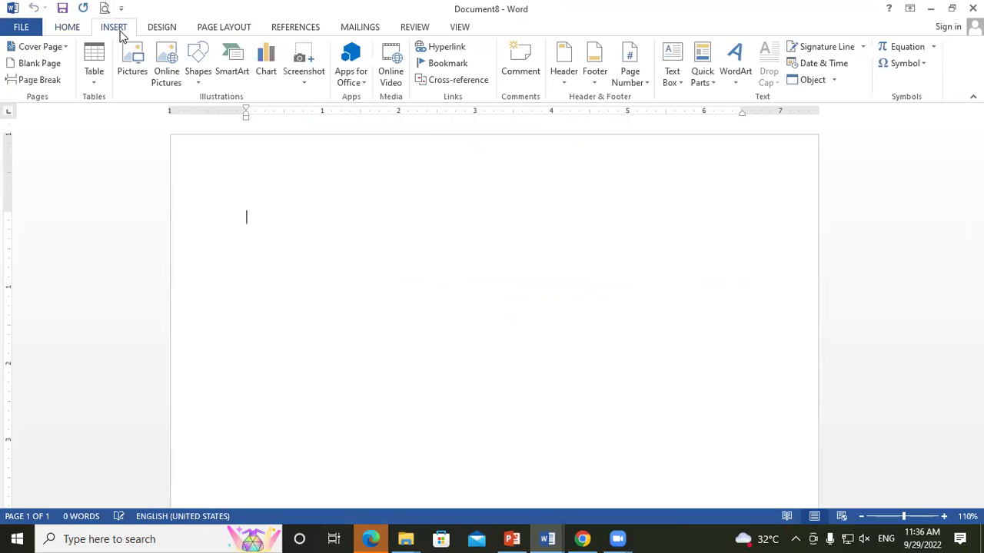
{"action": "left_click", "coordinate": [197, 86]}
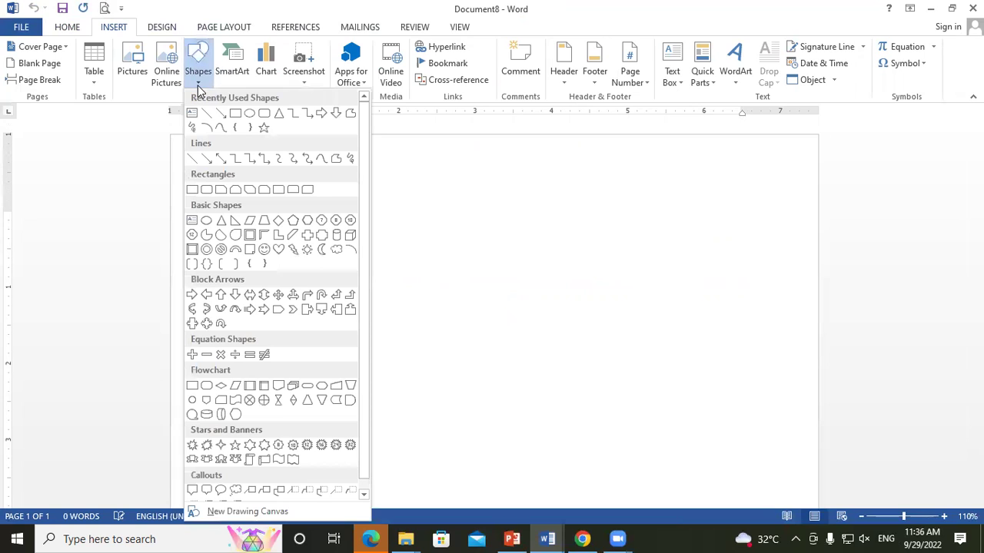
{"action": "left_click", "coordinate": [249, 114]}
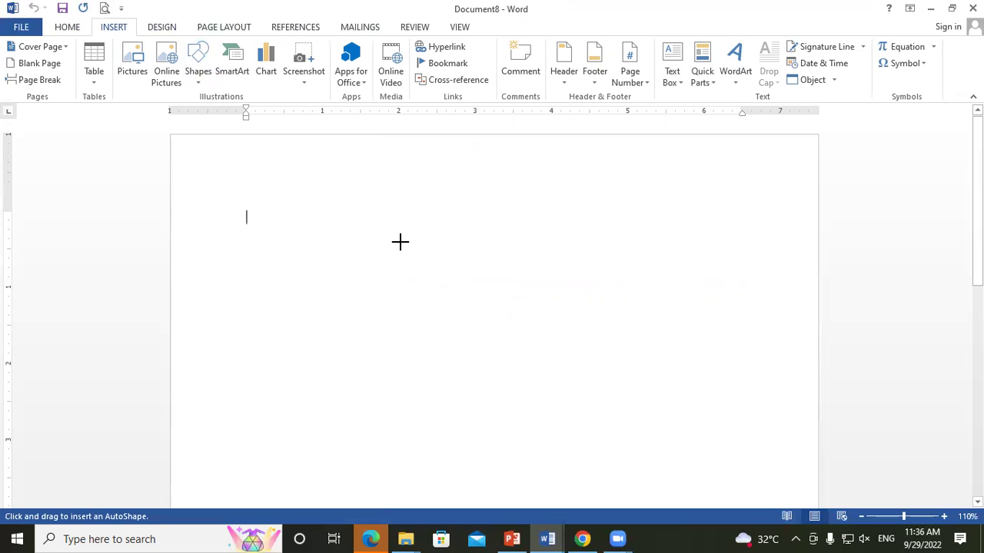
{"action": "mouse_move", "coordinate": [375, 218]}
{"action": "left_mouse_down"}
{"action": "mouse_move", "coordinate": [452, 374]}
{"action": "mouse_move", "coordinate": [521, 477]}
{"action": "left_mouse_up"}
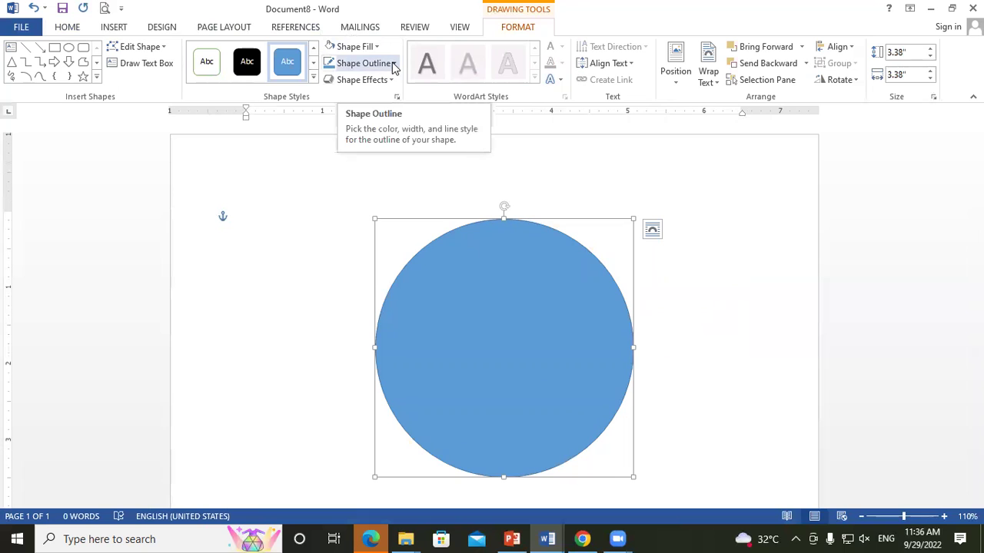
Give the circle a 3 pt outline and a white fill.
{"action": "left_click", "coordinate": [393, 65]}
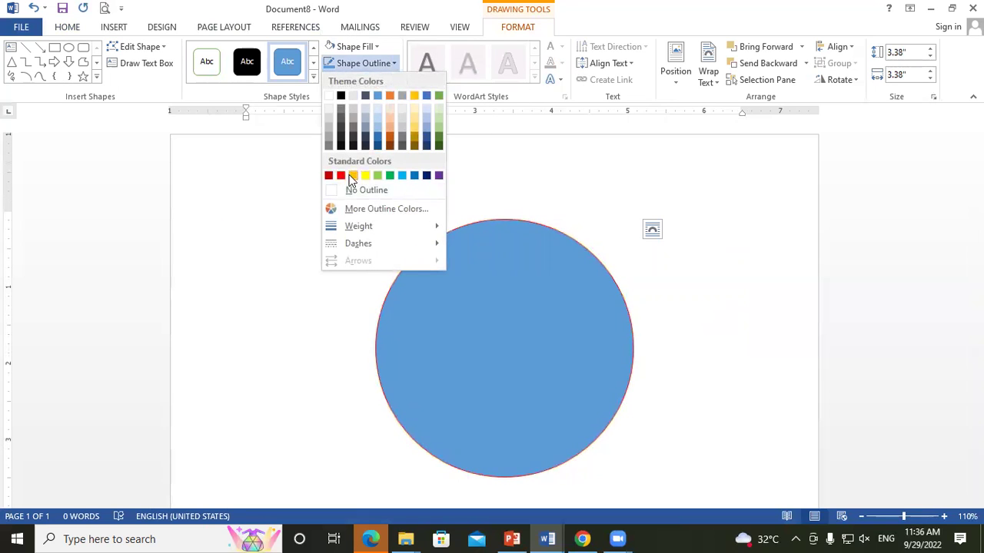
{"action": "mouse_move", "coordinate": [368, 226]}
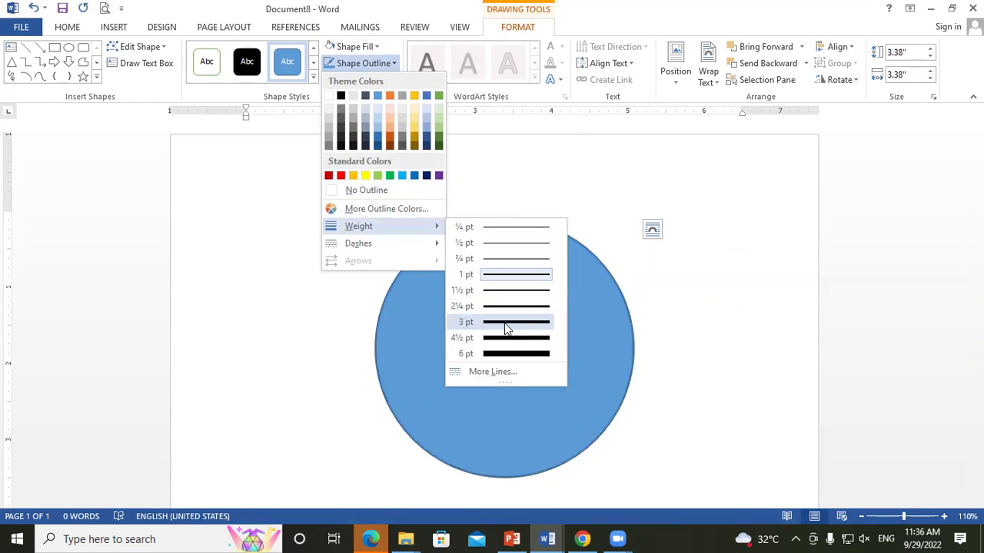
{"action": "left_click", "coordinate": [507, 323]}
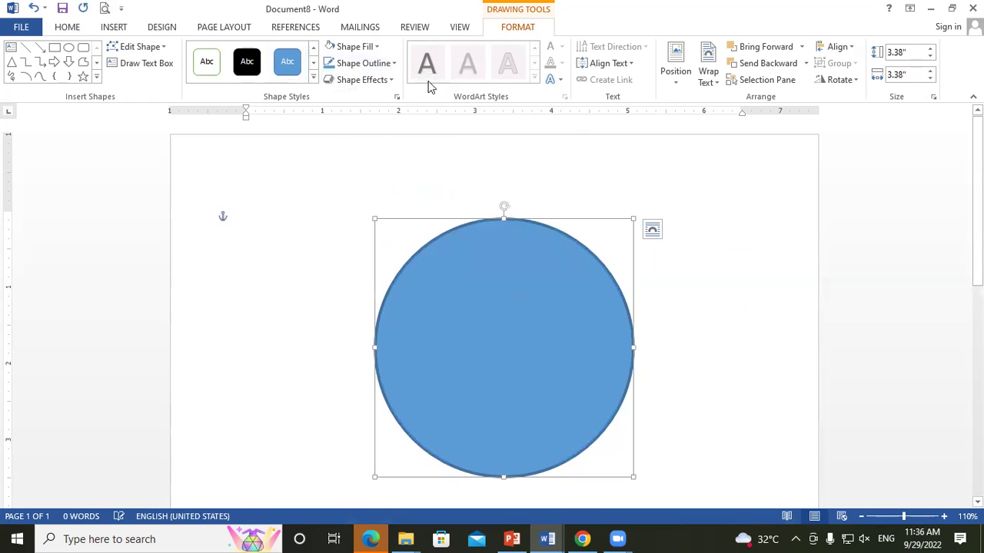
{"action": "left_click", "coordinate": [357, 46]}
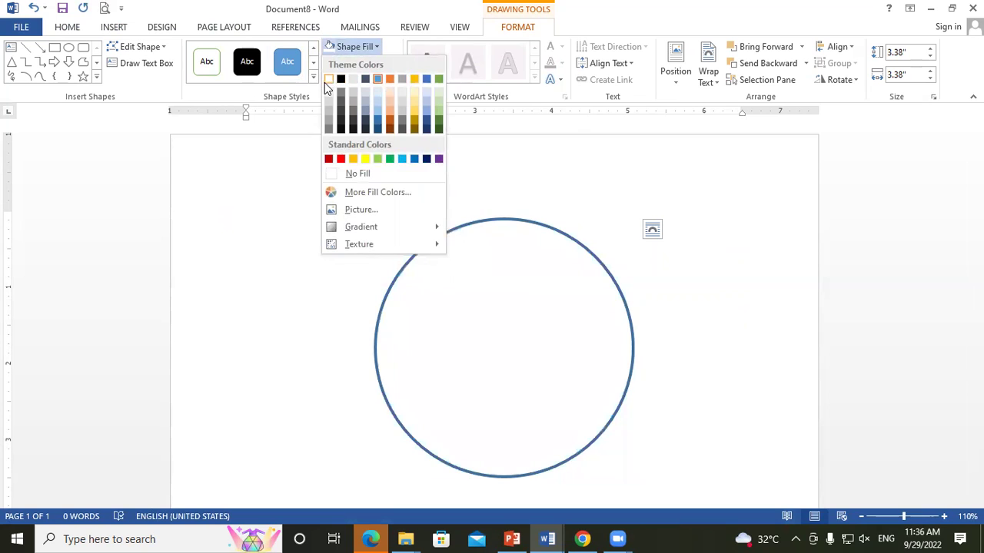
{"action": "left_click", "coordinate": [329, 80]}
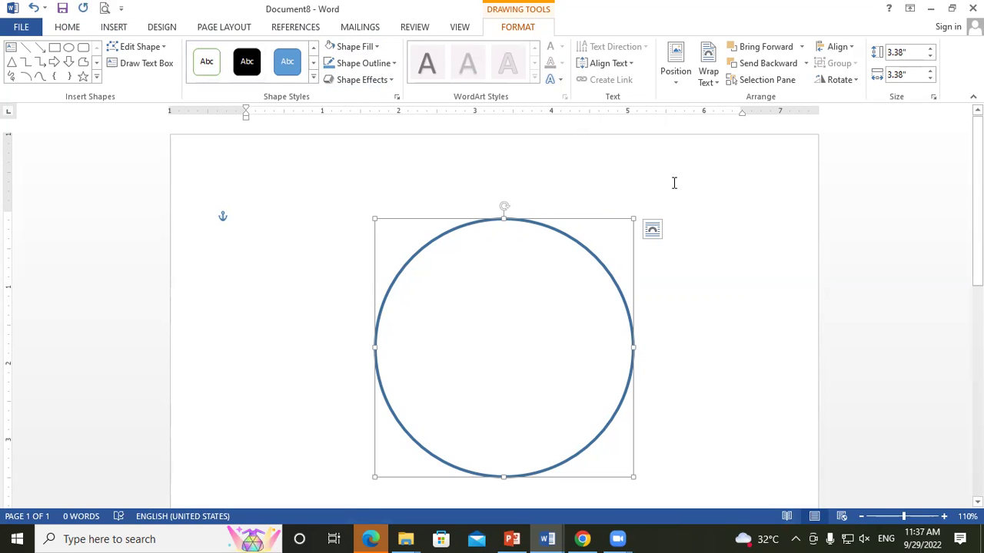
{"action": "left_click", "coordinate": [734, 178]}
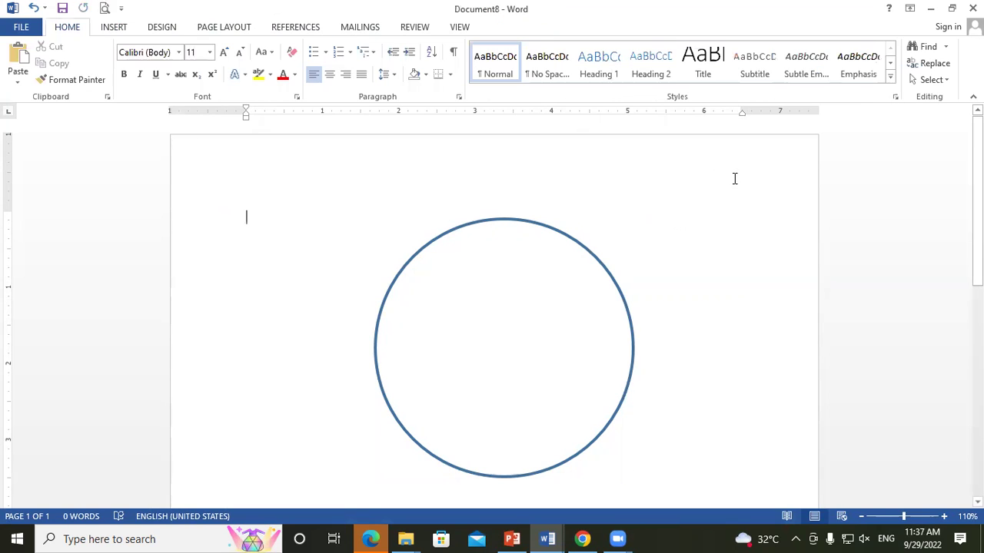
Draw a 2.37" circle centred inside the large one and fill it white.
{"action": "left_click", "coordinate": [112, 28]}
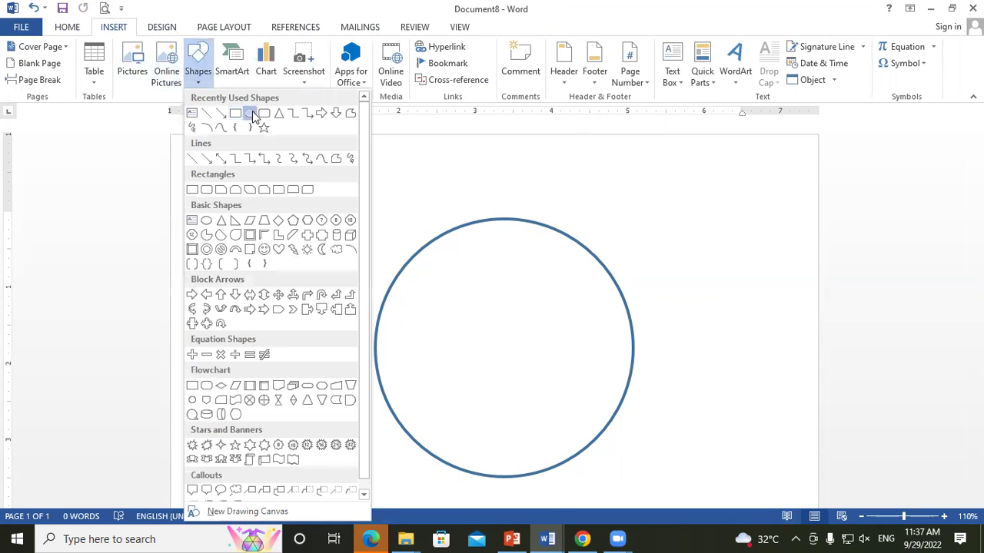
{"action": "left_click", "coordinate": [249, 114]}
{"action": "left_click_drag", "start_coordinate": [436, 267], "coordinate": [502, 427]}
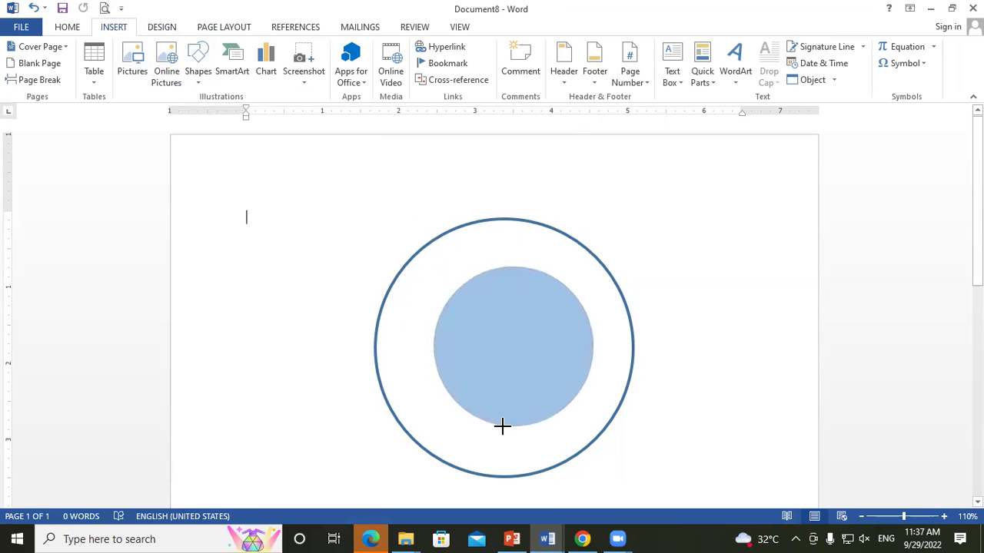
{"action": "left_click_drag", "start_coordinate": [501, 427], "coordinate": [523, 432]}
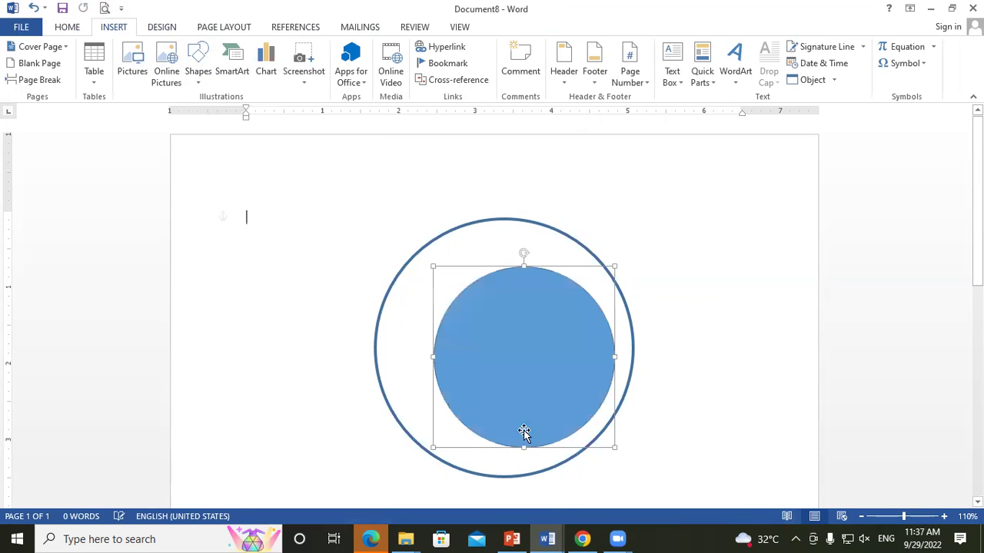
{"action": "left_click_drag", "start_coordinate": [527, 329], "coordinate": [506, 320]}
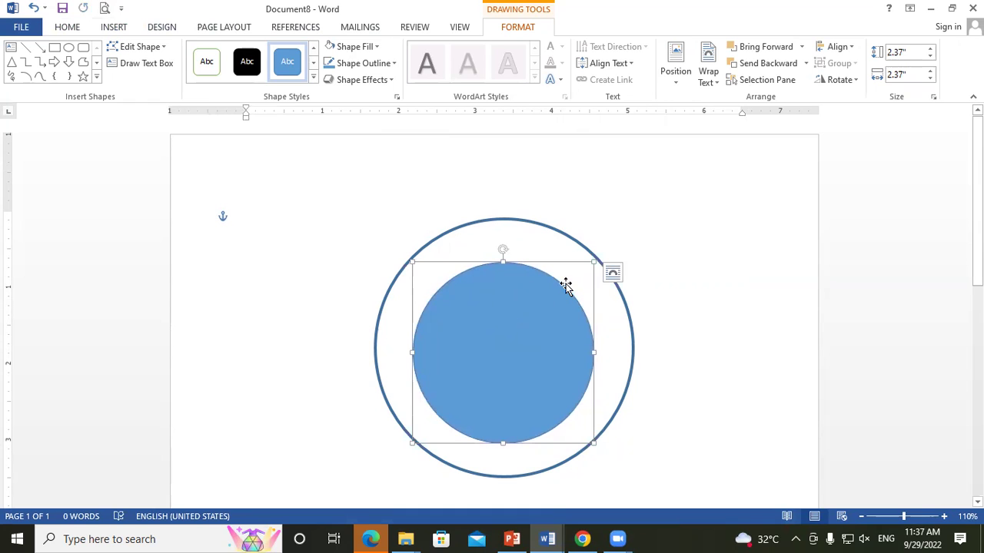
{"action": "left_click", "coordinate": [350, 47]}
{"action": "left_click", "coordinate": [330, 81]}
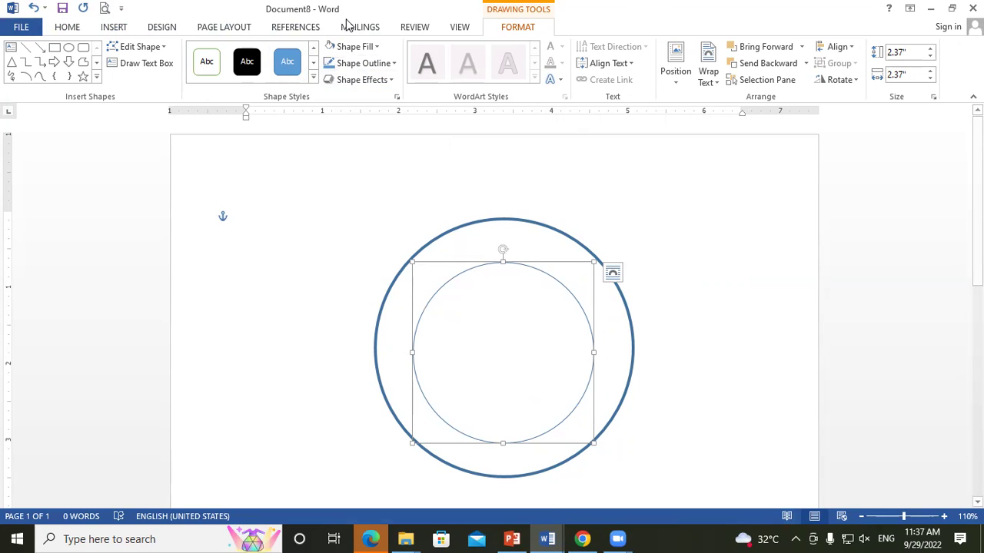
Fill the inner circle with the 'download (1)' picture from the Desktop.
{"action": "left_click", "coordinate": [364, 48]}
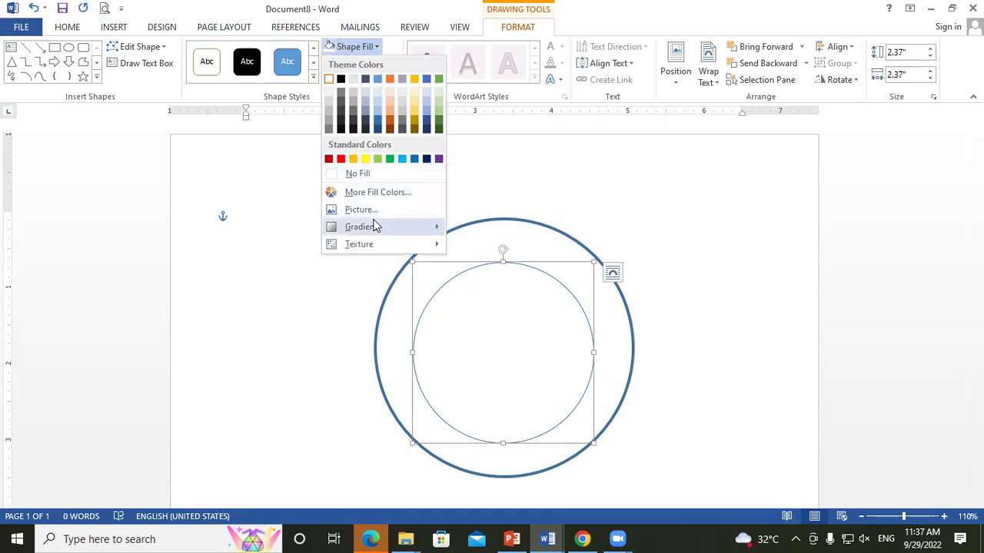
{"action": "left_click", "coordinate": [368, 212]}
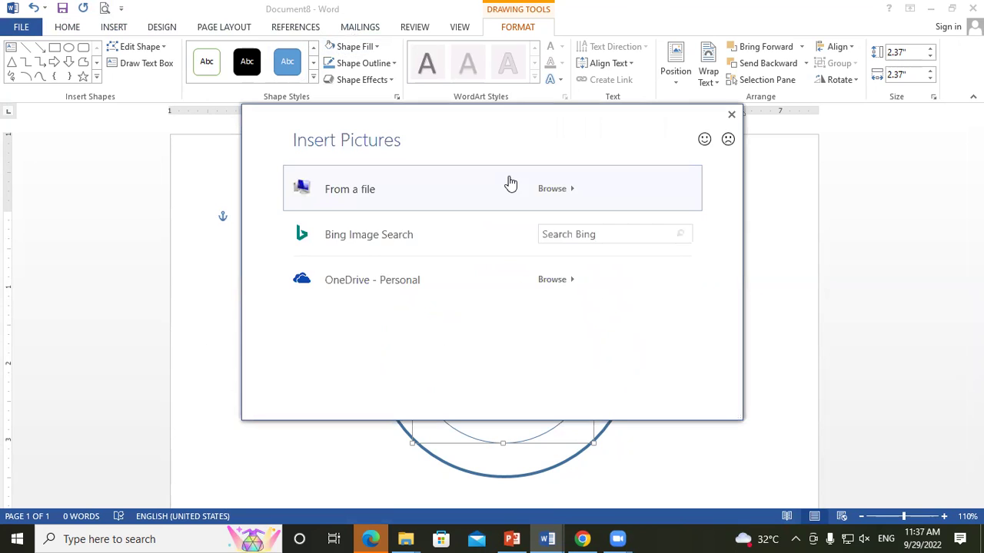
{"action": "left_click", "coordinate": [556, 191]}
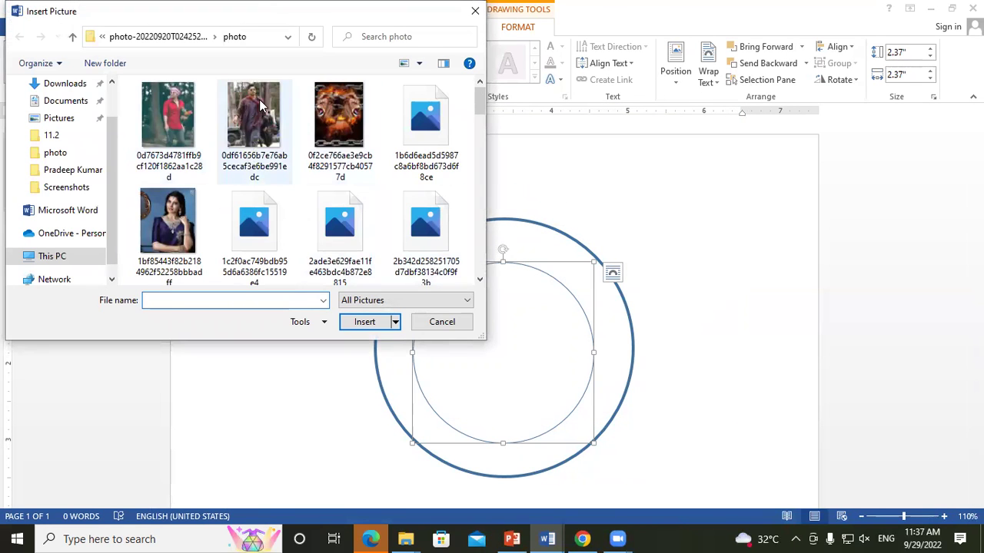
{"action": "left_click", "coordinate": [254, 115]}
{"action": "scroll", "coordinate": [313, 188], "scroll_direction": "down", "scroll_amount": 3}
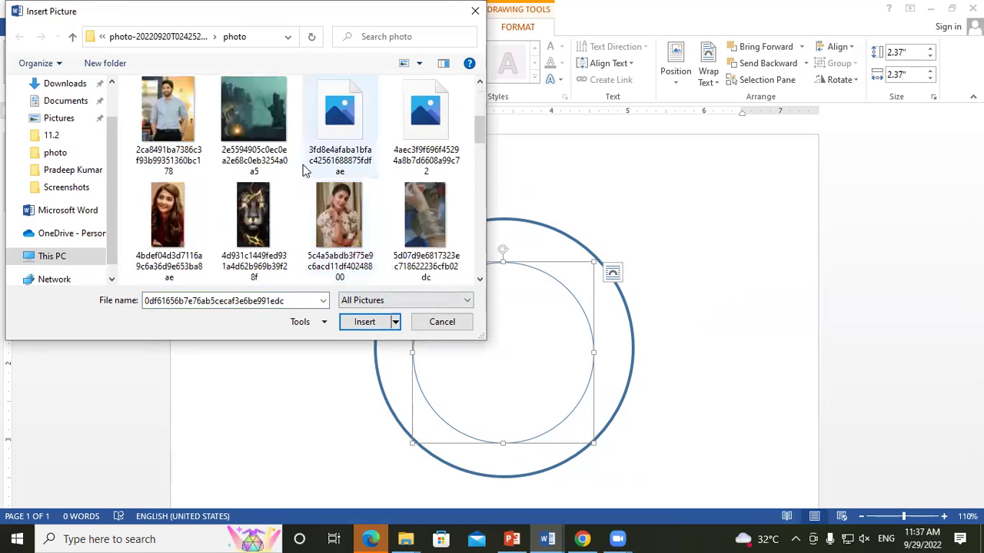
{"action": "scroll", "coordinate": [167, 125], "scroll_direction": "up", "scroll_amount": 3}
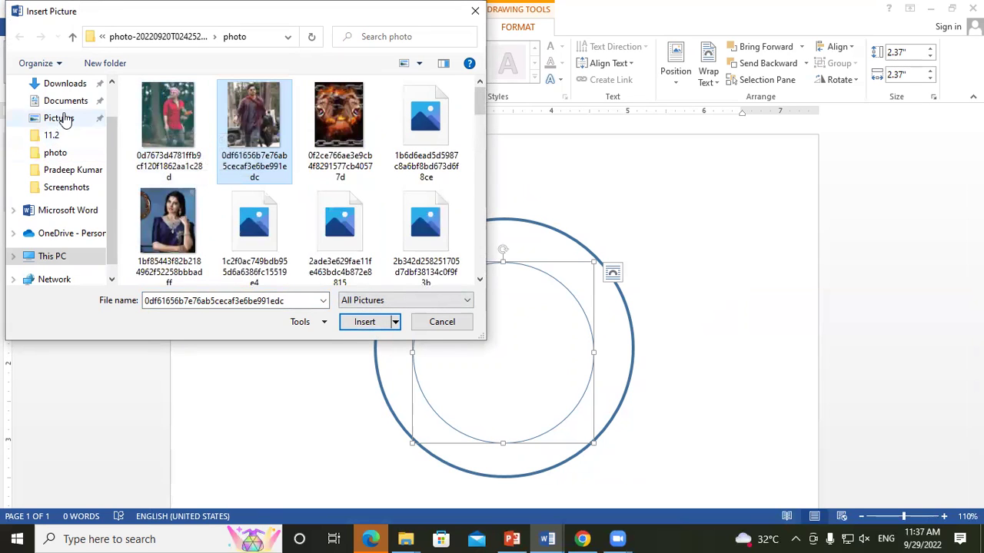
{"action": "left_click", "coordinate": [61, 119]}
{"action": "scroll", "coordinate": [65, 123], "scroll_direction": "up", "scroll_amount": 2}
{"action": "left_click", "coordinate": [62, 113]}
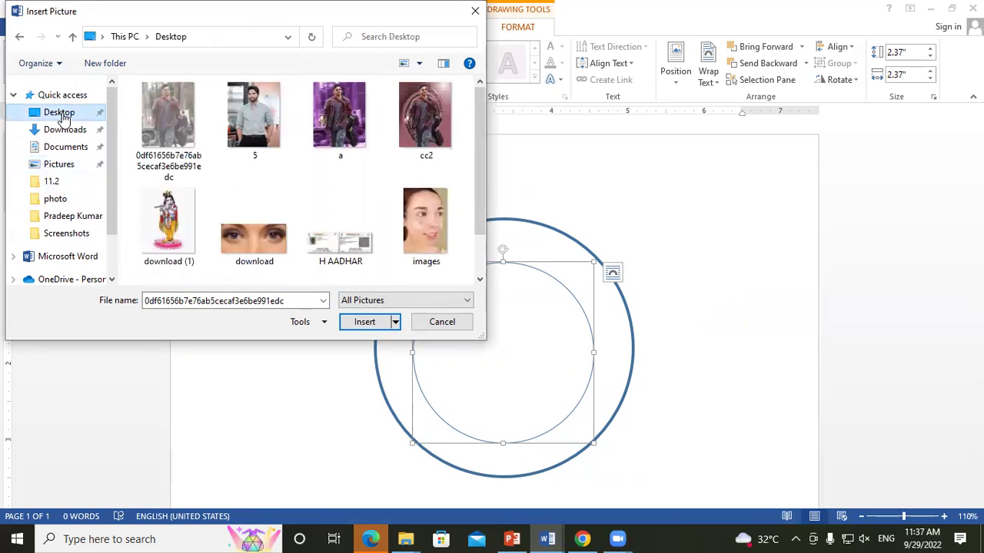
{"action": "left_click", "coordinate": [174, 211]}
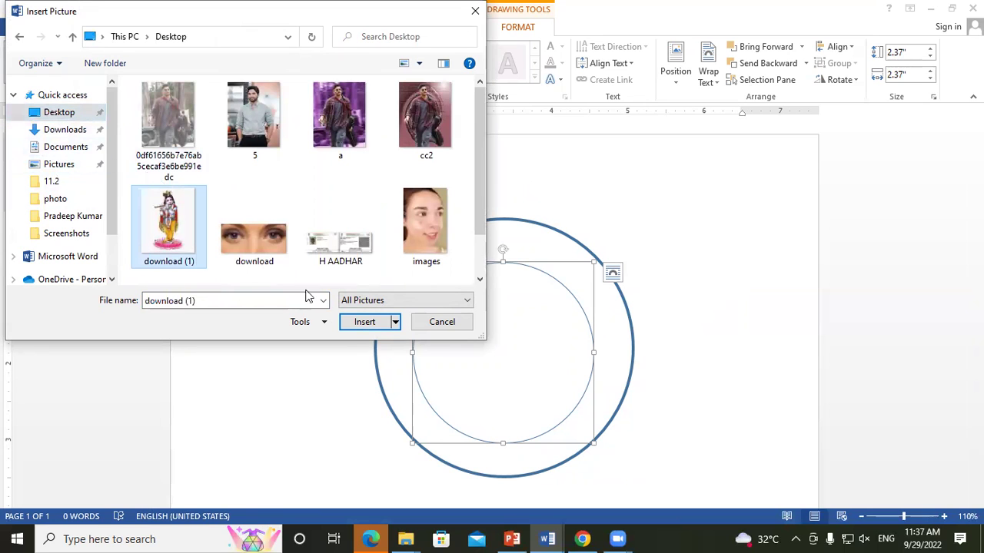
{"action": "left_click", "coordinate": [362, 322]}
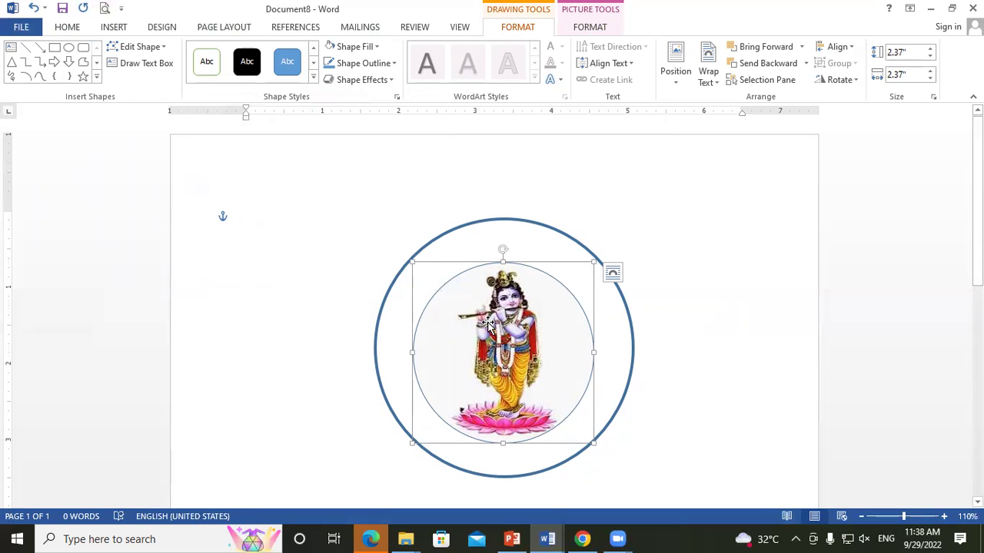
Open the Insert Picture browser twice, look at the Desktop, and close it without inserting.
{"action": "left_click", "coordinate": [101, 29]}
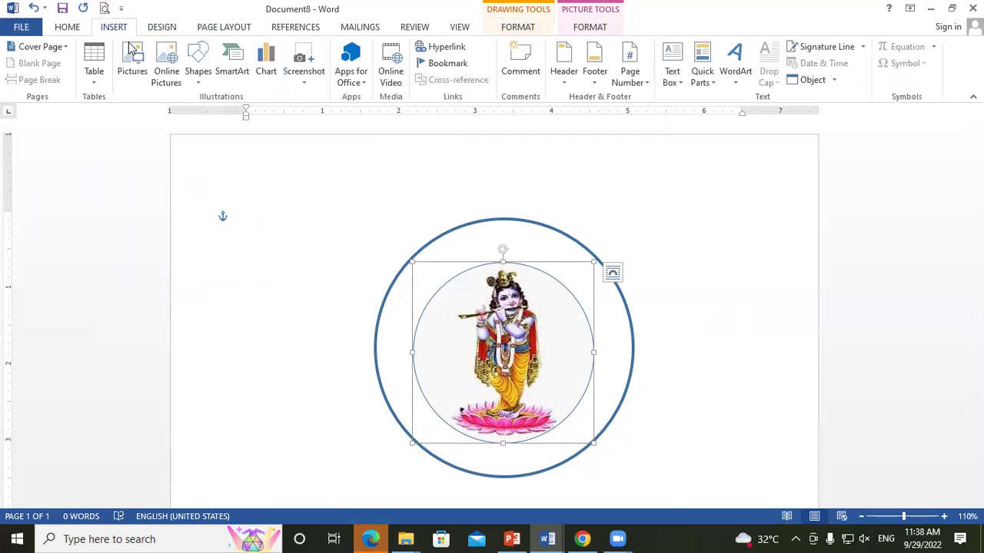
{"action": "left_click", "coordinate": [134, 56]}
{"action": "mouse_move", "coordinate": [65, 181]}
{"action": "left_click", "coordinate": [475, 11]}
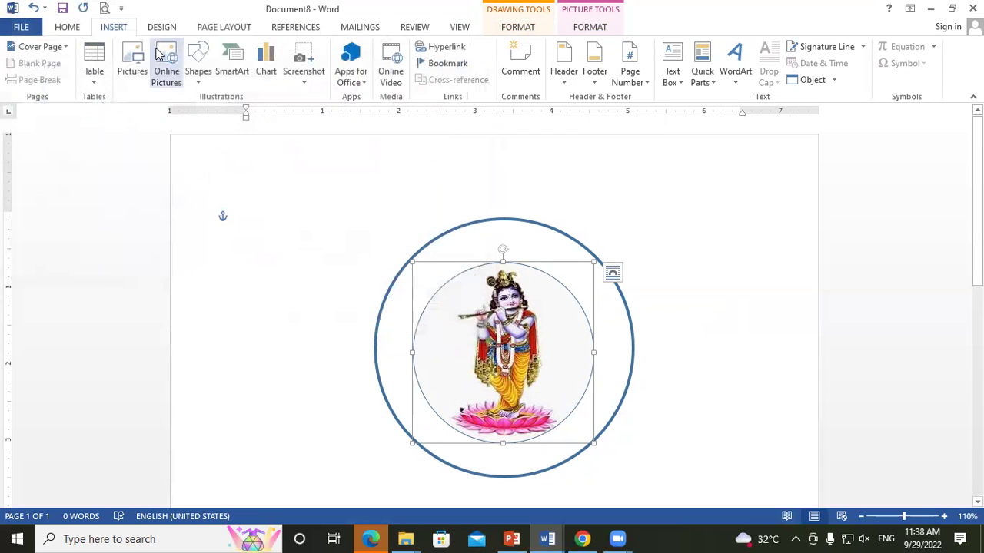
{"action": "left_click", "coordinate": [131, 53]}
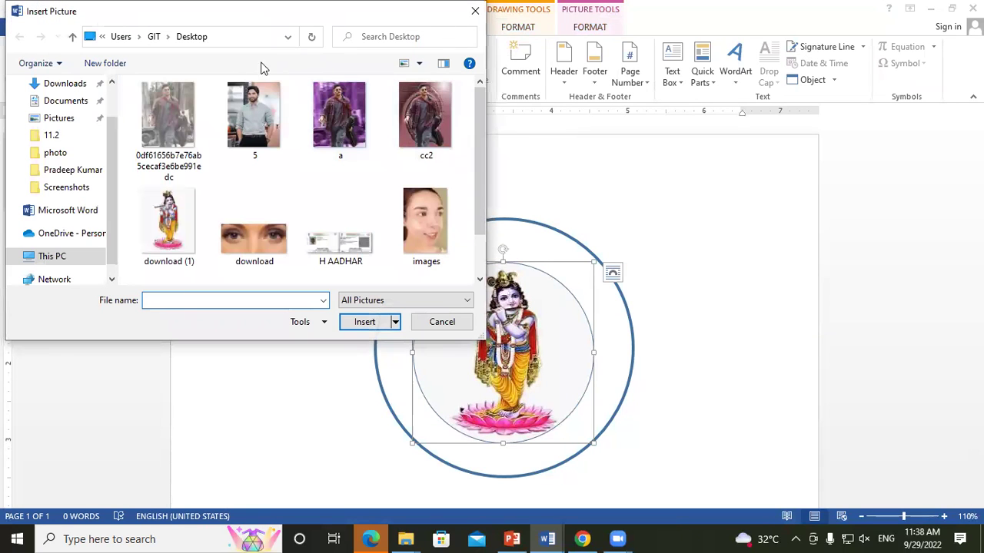
{"action": "scroll", "coordinate": [89, 117], "scroll_direction": "up", "scroll_amount": 1}
{"action": "left_click", "coordinate": [60, 113]}
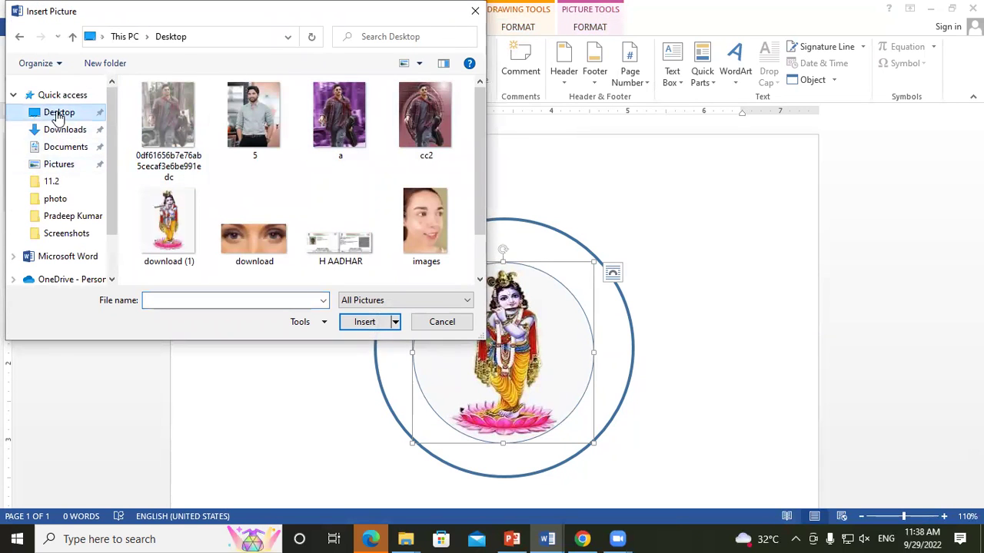
{"action": "left_click", "coordinate": [474, 13]}
With the inner circle selected, browse the Pictures and Screenshots folders, then cancel and go to the web browser.
{"action": "left_click", "coordinate": [548, 284]}
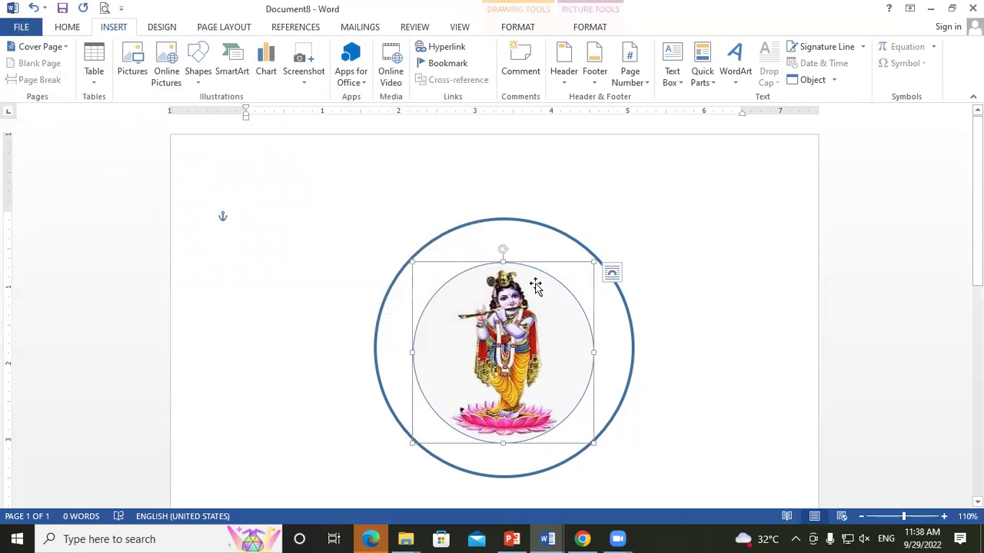
{"action": "left_click", "coordinate": [129, 62]}
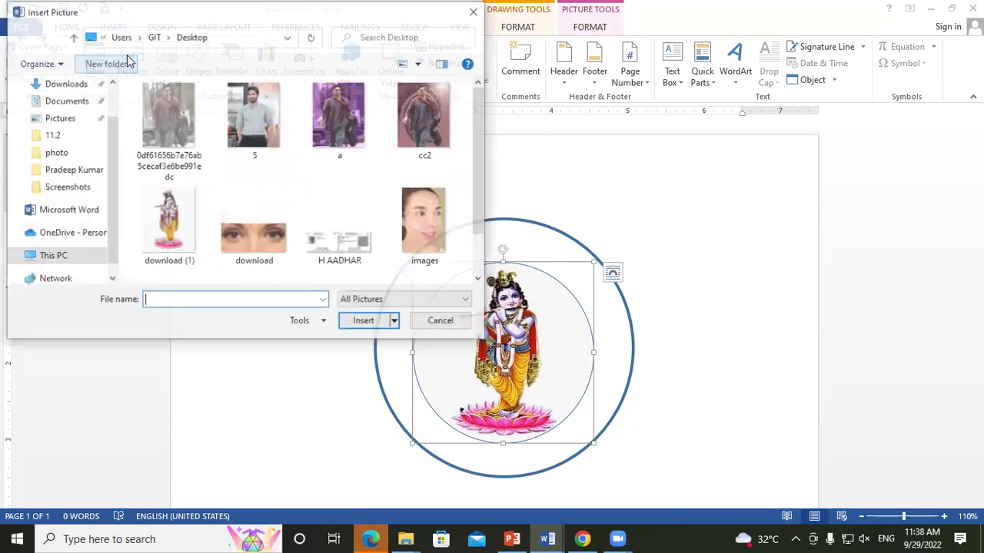
{"action": "scroll", "coordinate": [123, 161], "scroll_direction": "down", "scroll_amount": 2}
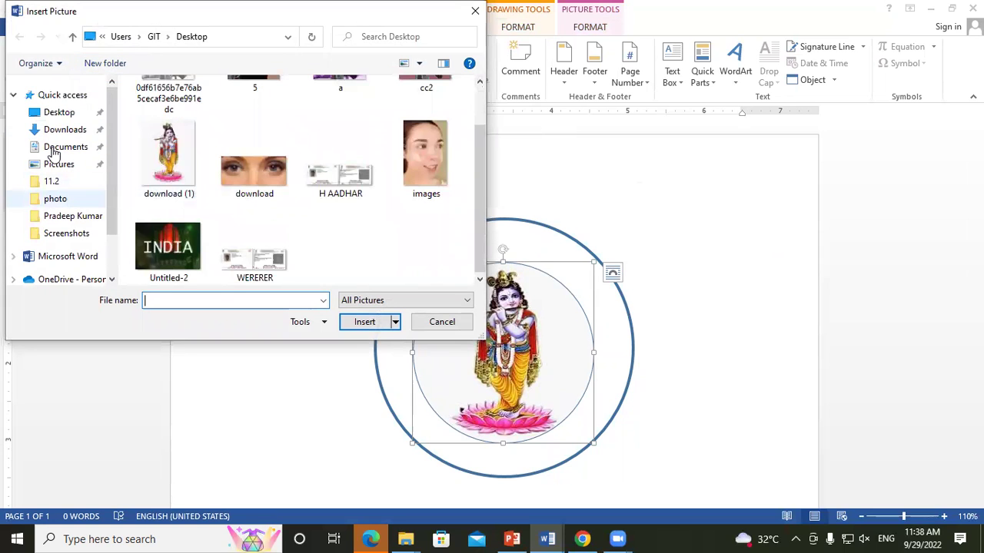
{"action": "scroll", "coordinate": [53, 154], "scroll_direction": "down", "scroll_amount": 1}
{"action": "left_click", "coordinate": [54, 152]}
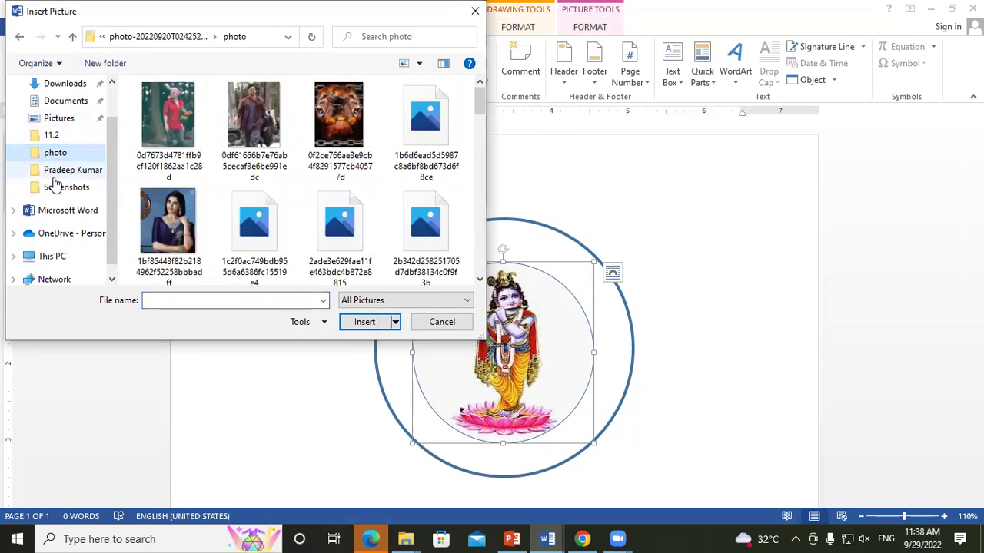
{"action": "left_click", "coordinate": [61, 187]}
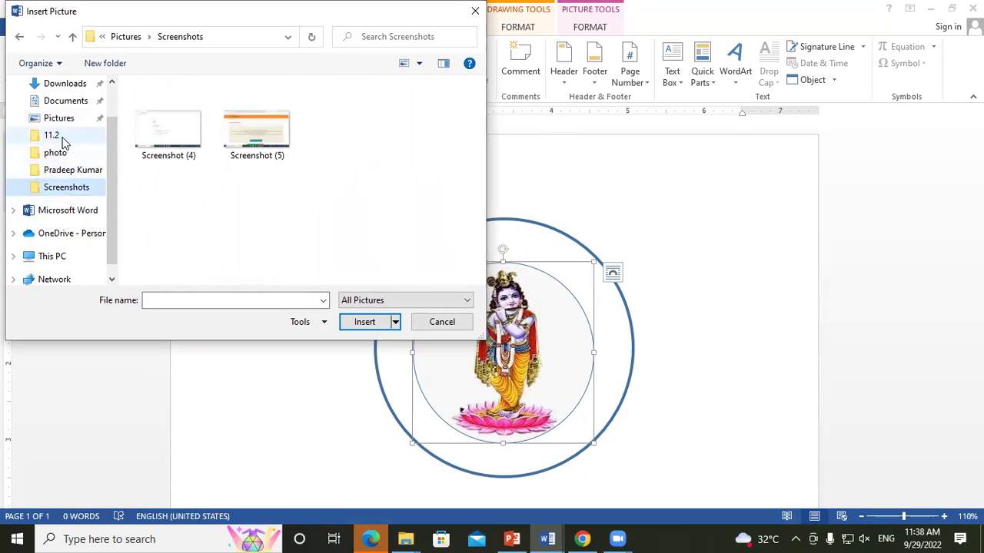
{"action": "scroll", "coordinate": [64, 143], "scroll_direction": "up", "scroll_amount": 1}
{"action": "left_click", "coordinate": [475, 11]}
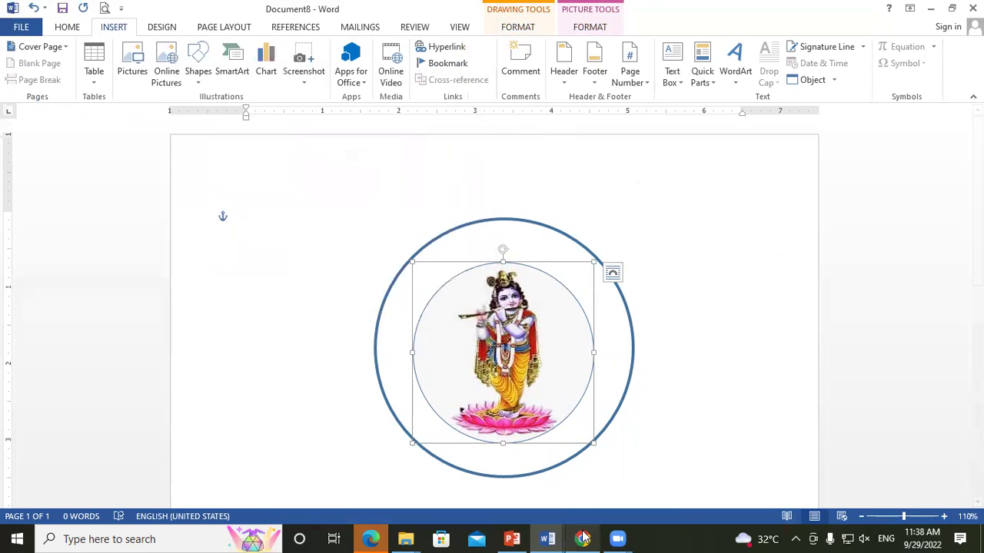
{"action": "left_click", "coordinate": [584, 537]}
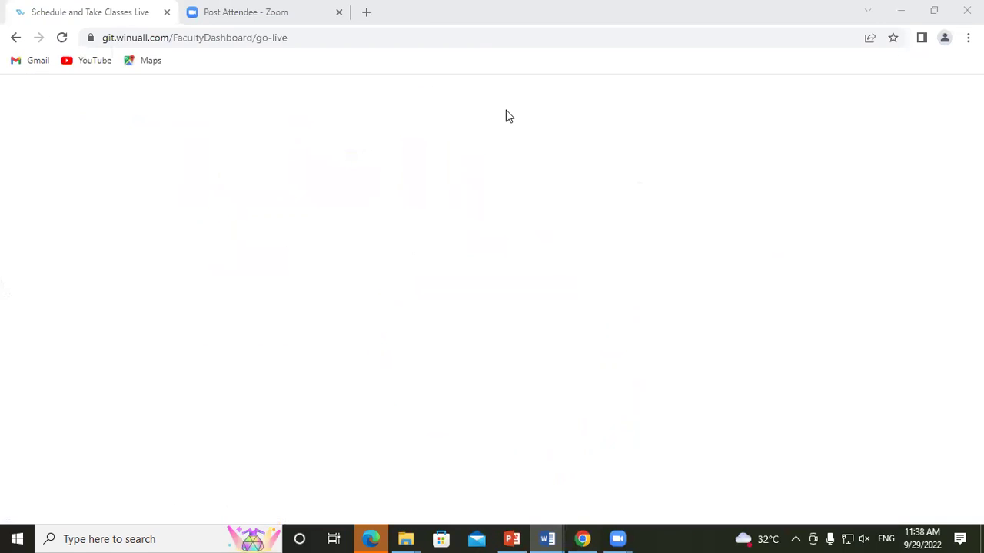
Open Google Images in a new browser tab and dismiss the sign-in prompt.
{"action": "left_click", "coordinate": [367, 14]}
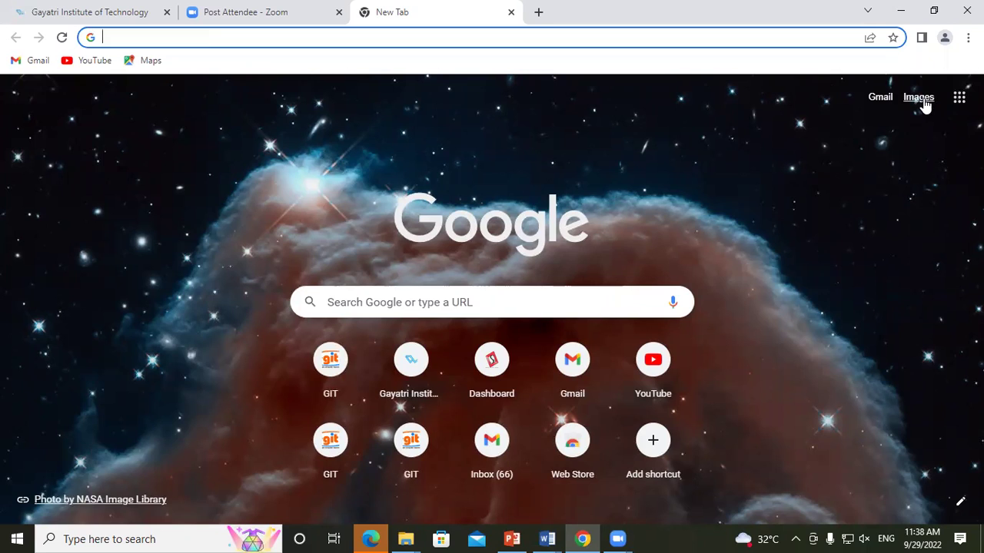
{"action": "left_click", "coordinate": [921, 100]}
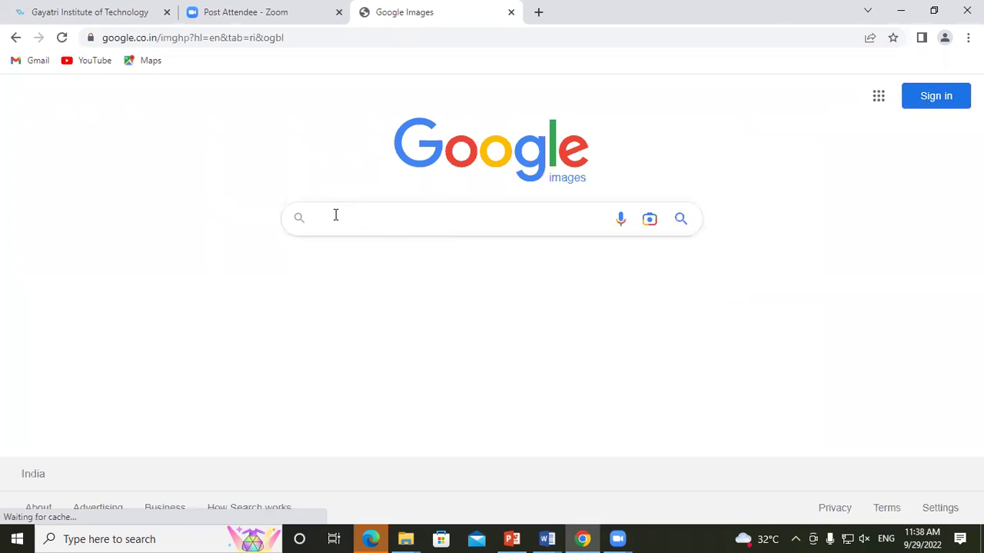
{"action": "left_click", "coordinate": [849, 234]}
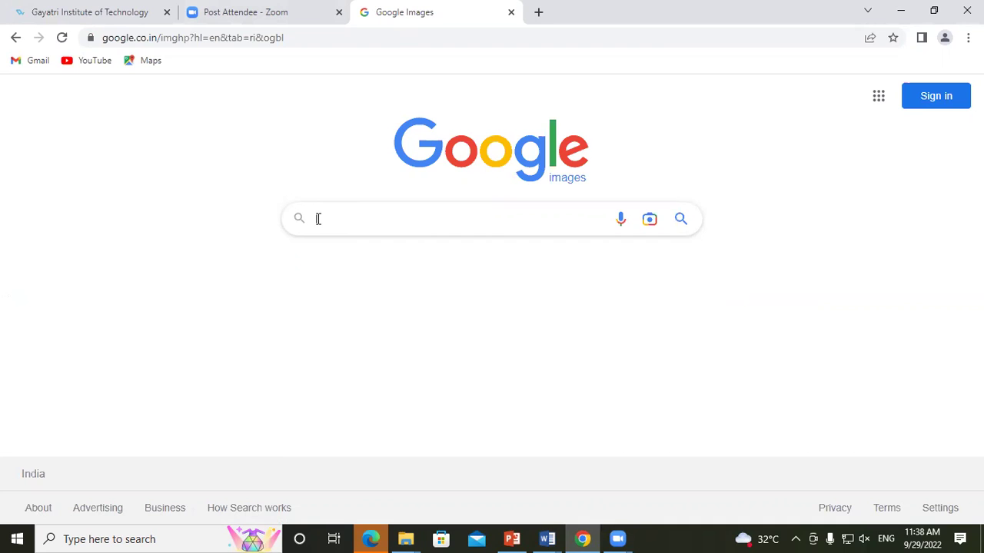
Search Google Images for 'laptop images'.
{"action": "type", "text": "LAPTOP IMAGES"}
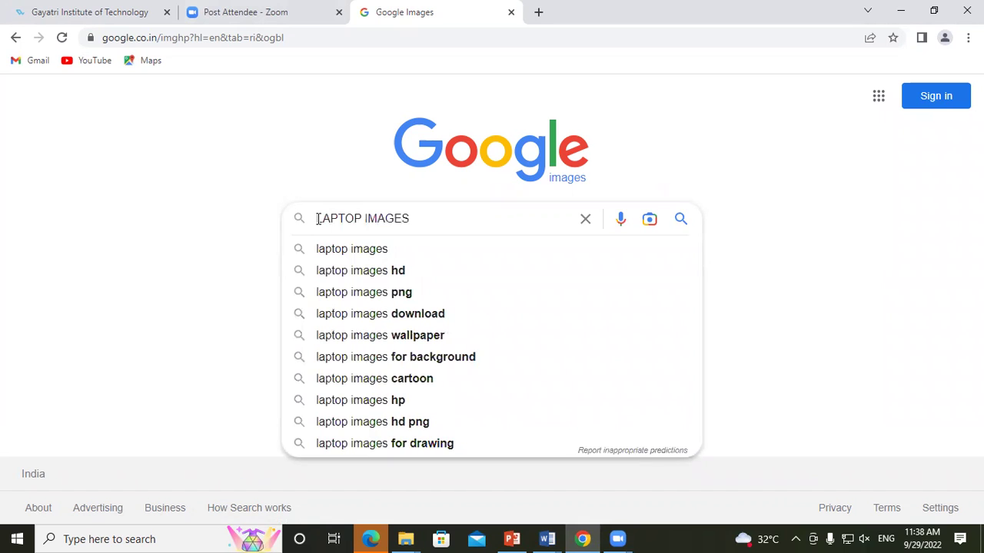
{"action": "left_click", "coordinate": [326, 249]}
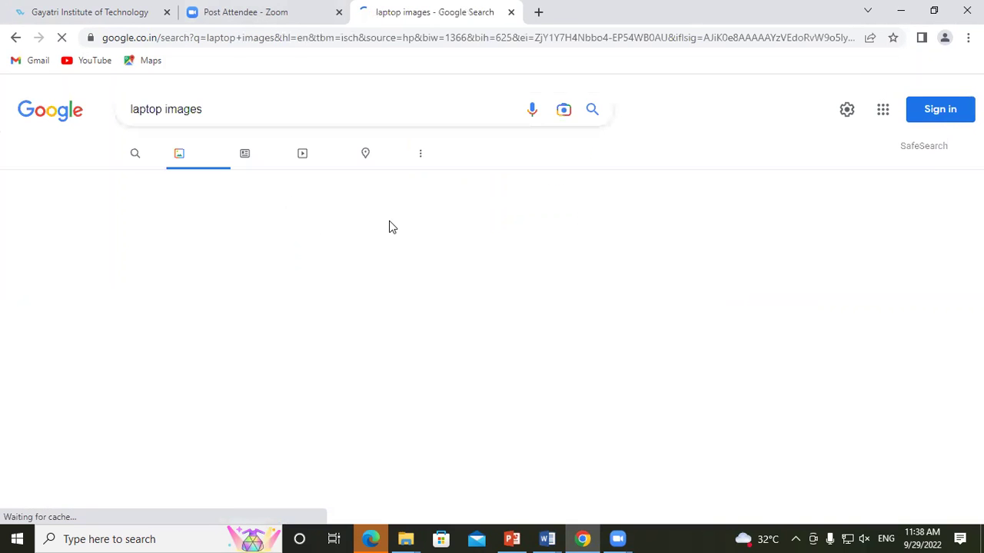
Save the ASUS ProArt laptop picture to the Desktop.
{"action": "scroll", "coordinate": [307, 308], "scroll_direction": "down", "scroll_amount": 3}
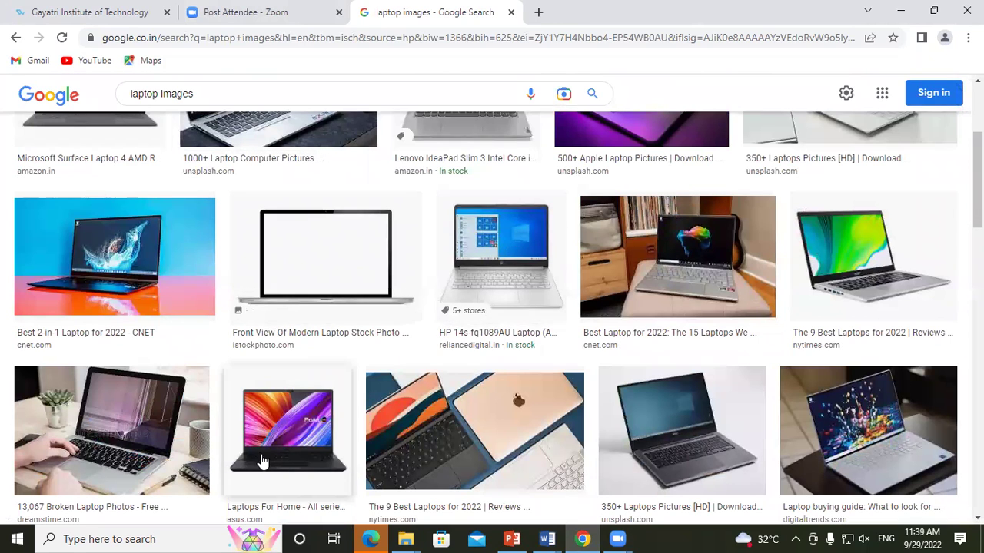
{"action": "left_click", "coordinate": [261, 461]}
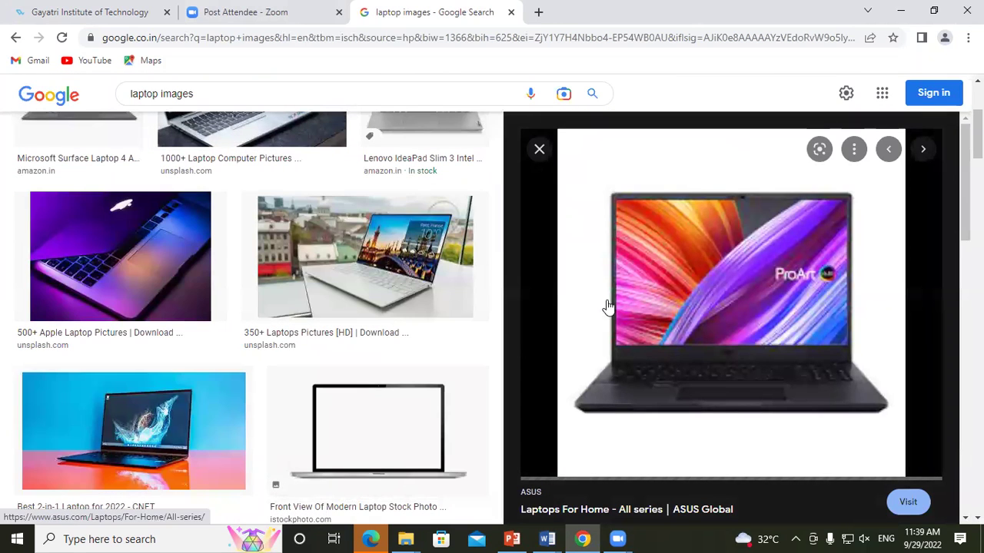
{"action": "mouse_move", "coordinate": [730, 300]}
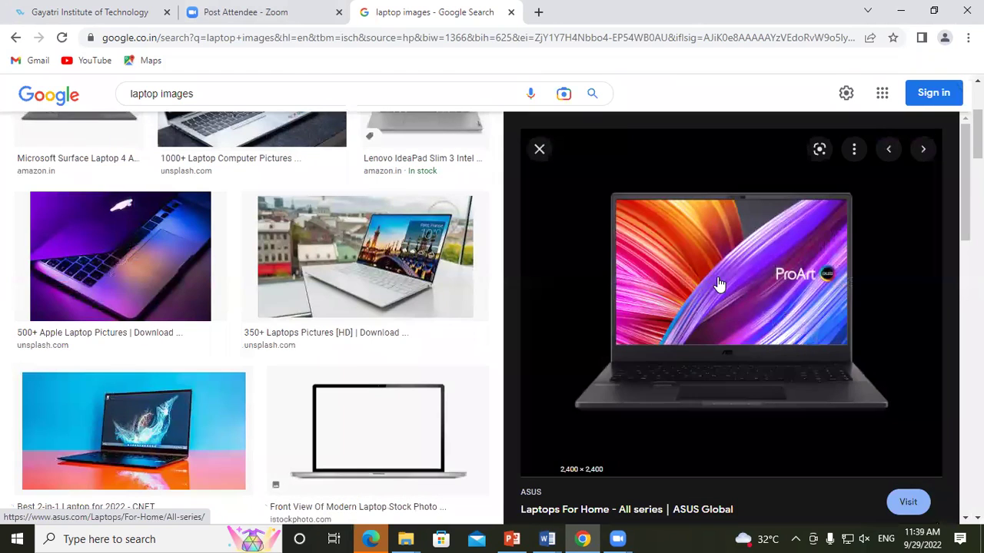
{"action": "right_click", "coordinate": [713, 269]}
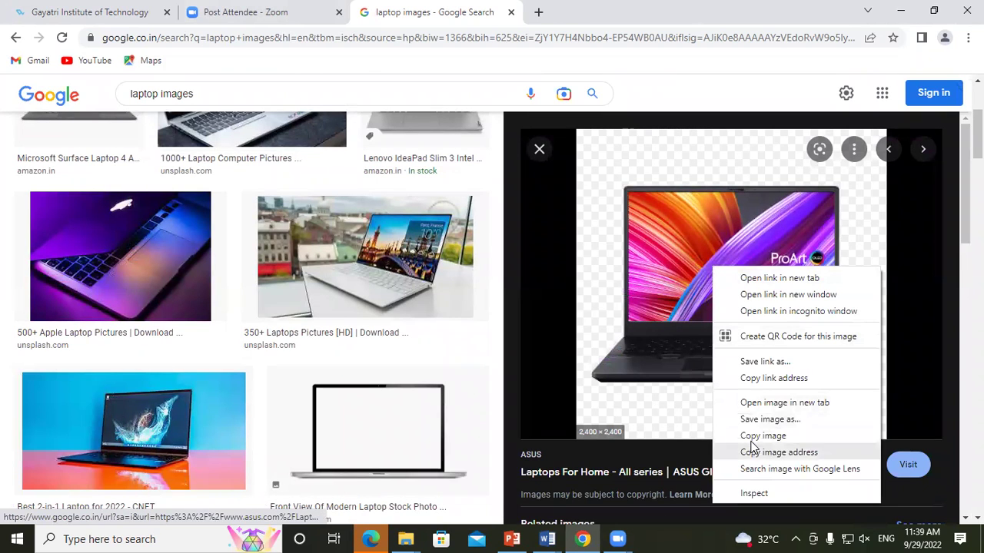
{"action": "left_click", "coordinate": [749, 421]}
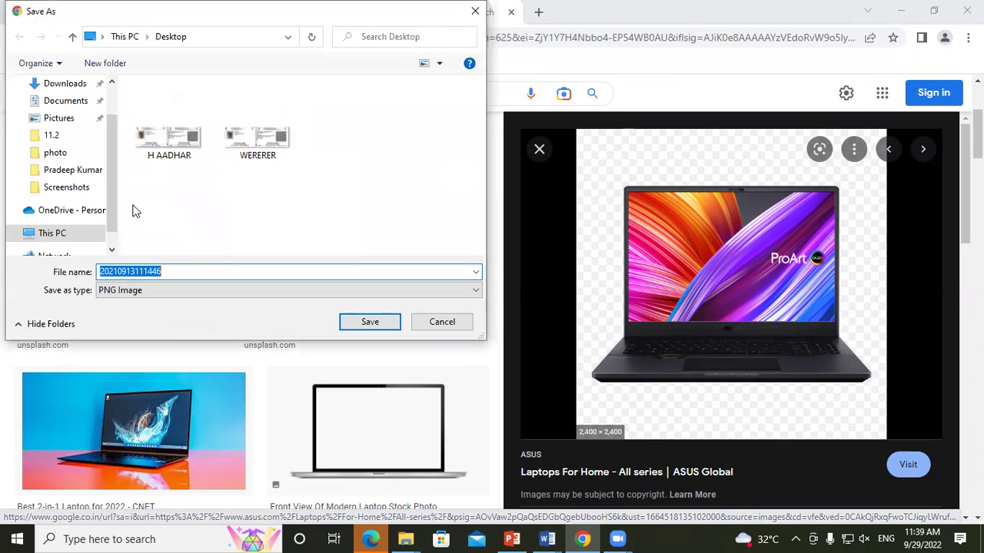
{"action": "scroll", "coordinate": [22, 117], "scroll_direction": "up", "scroll_amount": 1}
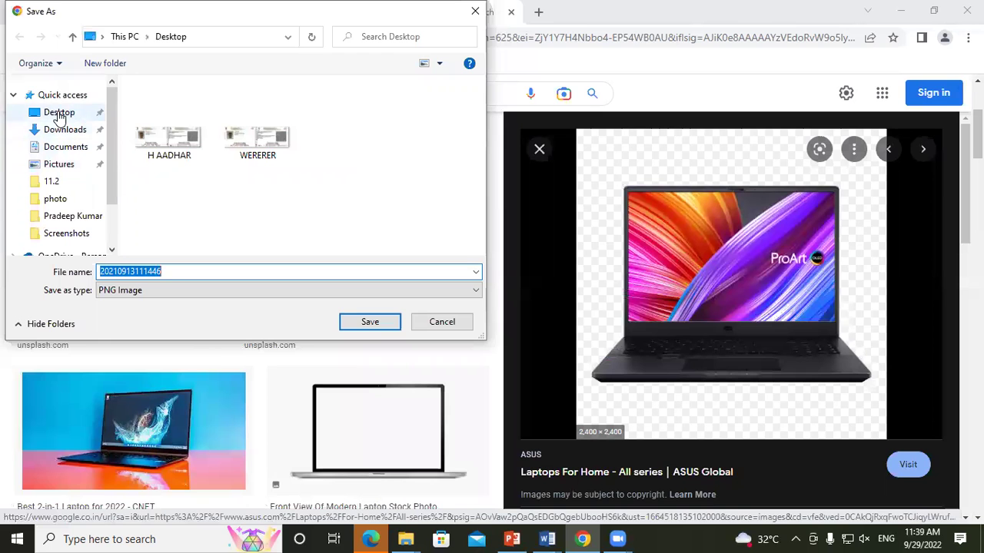
{"action": "left_click", "coordinate": [59, 112]}
{"action": "left_click", "coordinate": [362, 321]}
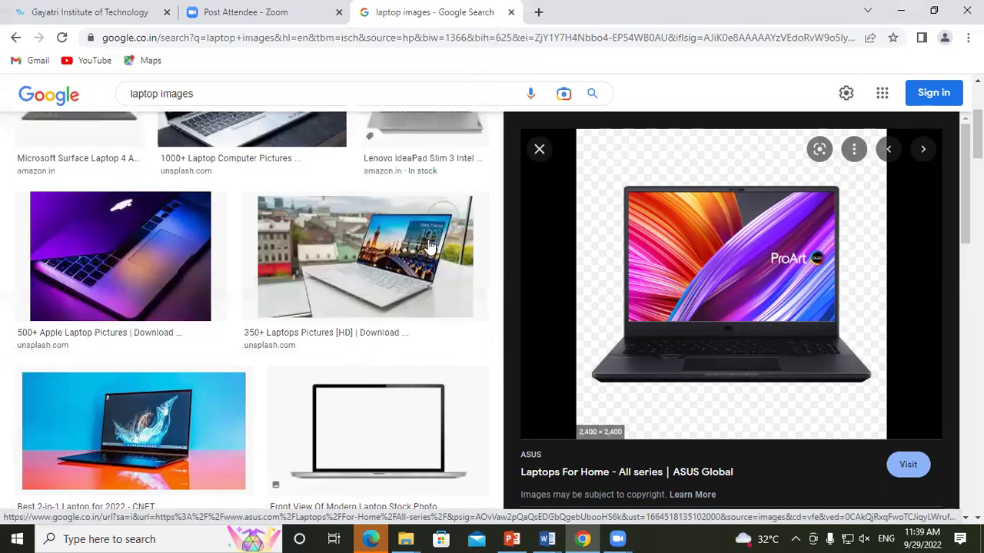
Save the HP 14s laptop picture to the Desktop.
{"action": "scroll", "coordinate": [405, 266], "scroll_direction": "down", "scroll_amount": 5}
{"action": "scroll", "coordinate": [308, 292], "scroll_direction": "down", "scroll_amount": 1}
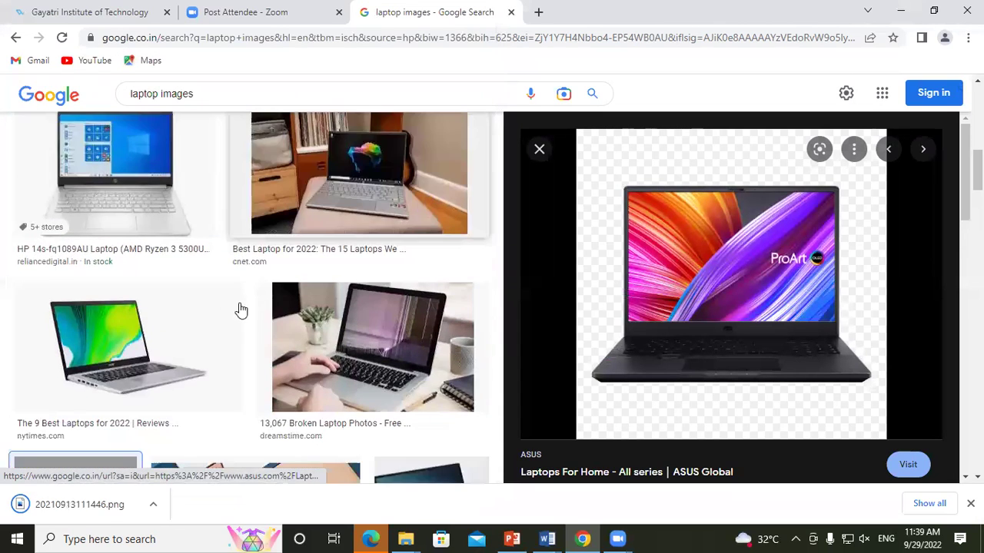
{"action": "key", "text": "Left"}
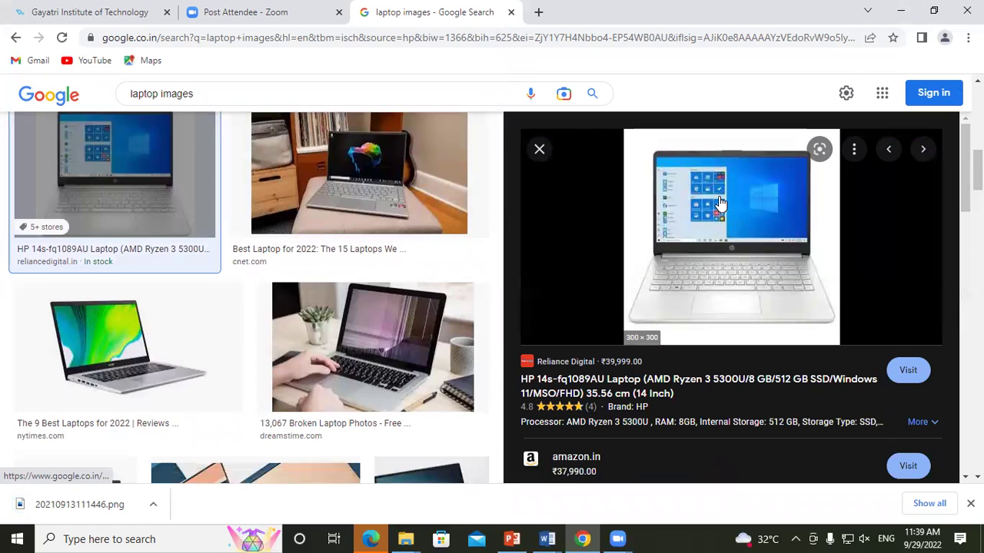
{"action": "right_click", "coordinate": [716, 196]}
{"action": "left_click", "coordinate": [760, 348]}
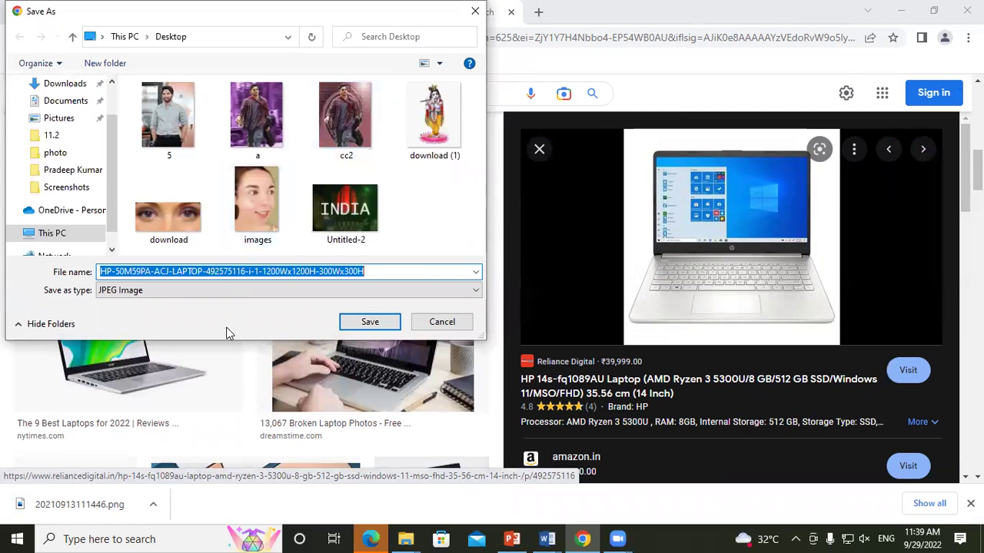
{"action": "scroll", "coordinate": [23, 146], "scroll_direction": "up", "scroll_amount": 1}
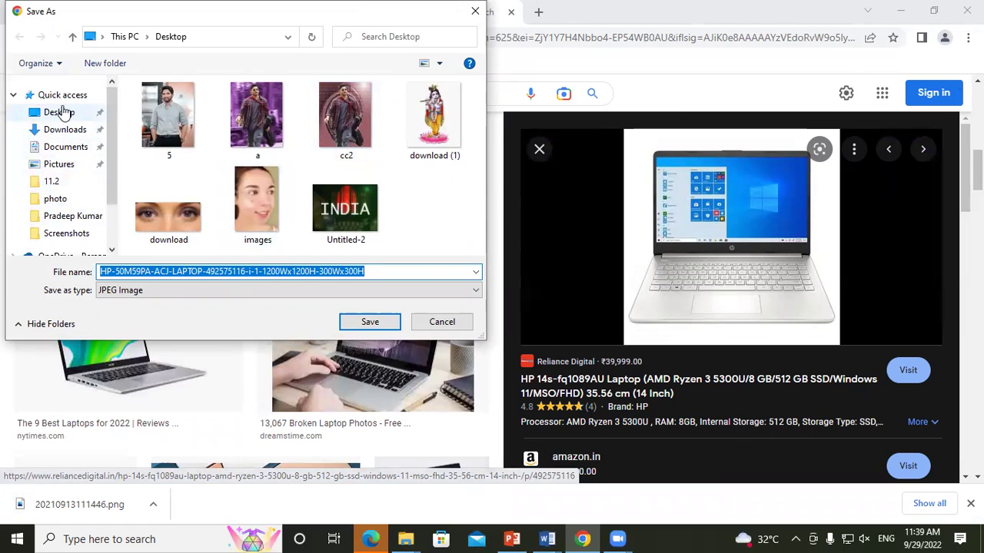
{"action": "left_click", "coordinate": [60, 112]}
{"action": "left_click", "coordinate": [370, 323]}
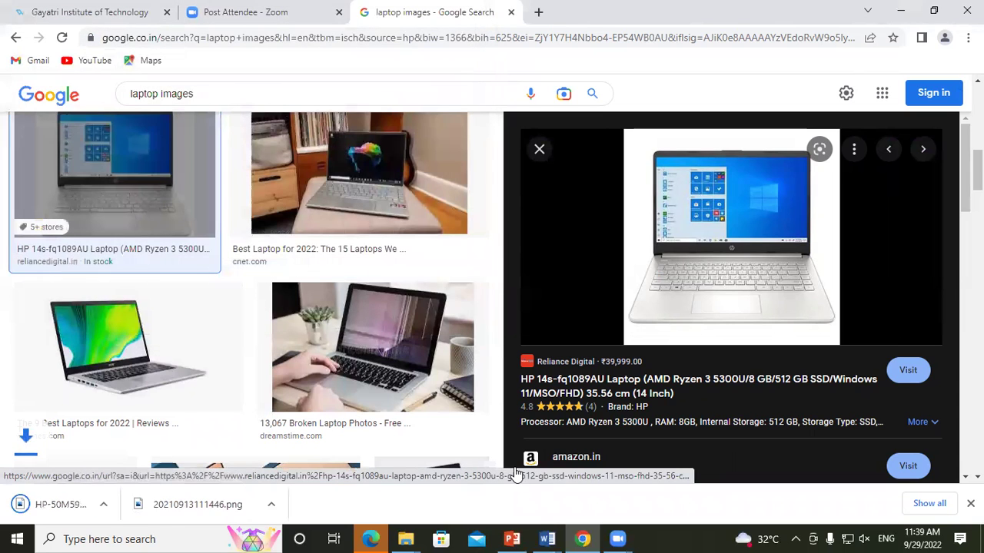
{"action": "mouse_move", "coordinate": [548, 538]}
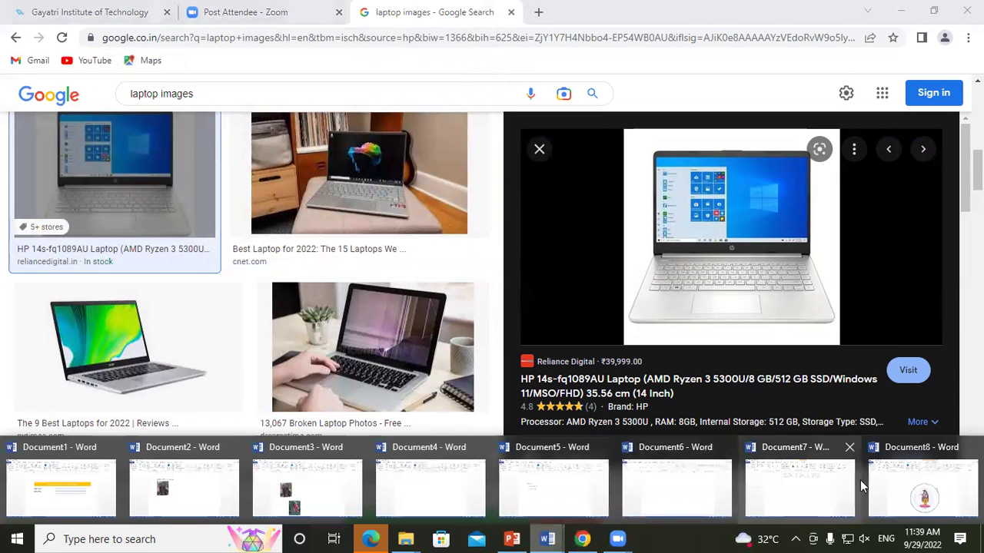
In Document8, insert the HP laptop picture as a standalone image, then delete it.
{"action": "left_click", "coordinate": [865, 484]}
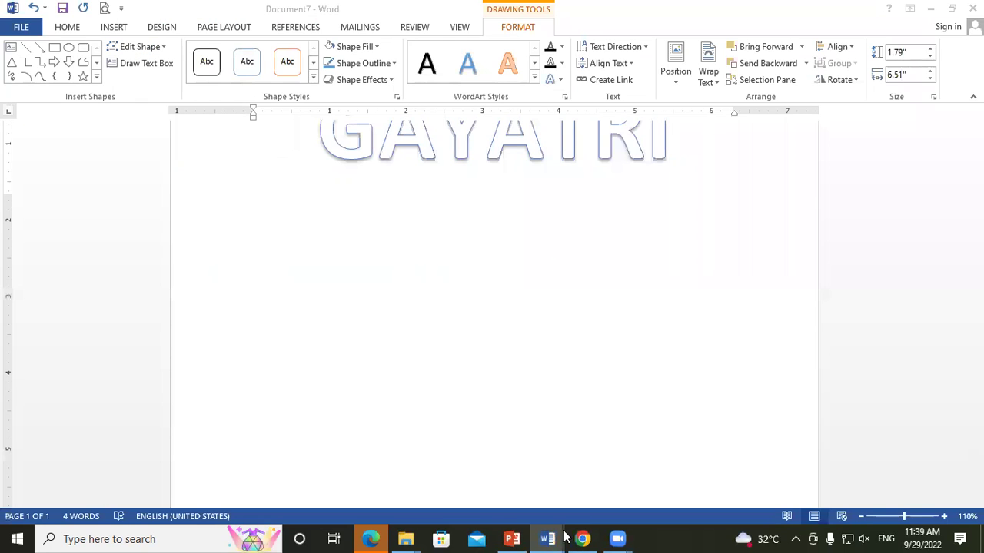
{"action": "mouse_move", "coordinate": [547, 539]}
{"action": "left_click", "coordinate": [914, 485]}
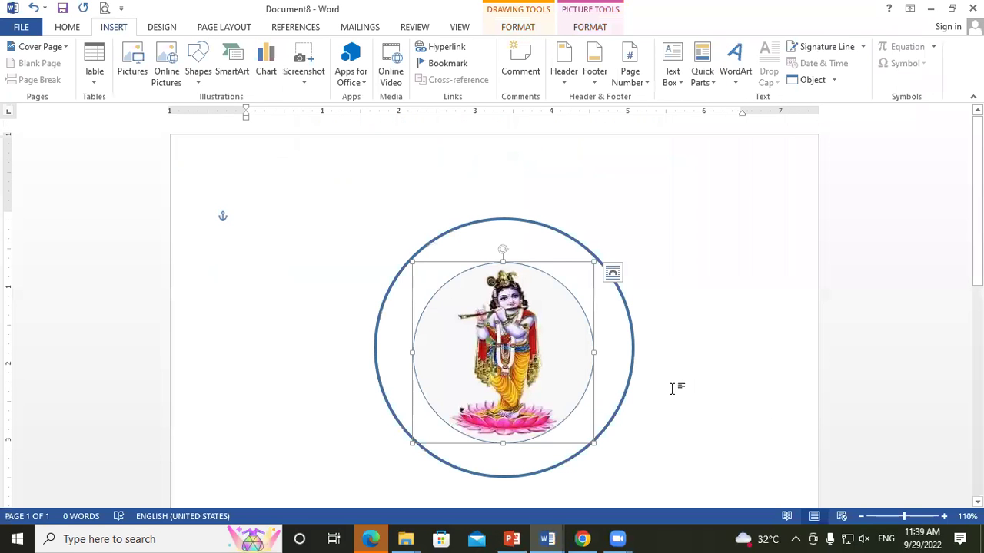
{"action": "left_click", "coordinate": [132, 61]}
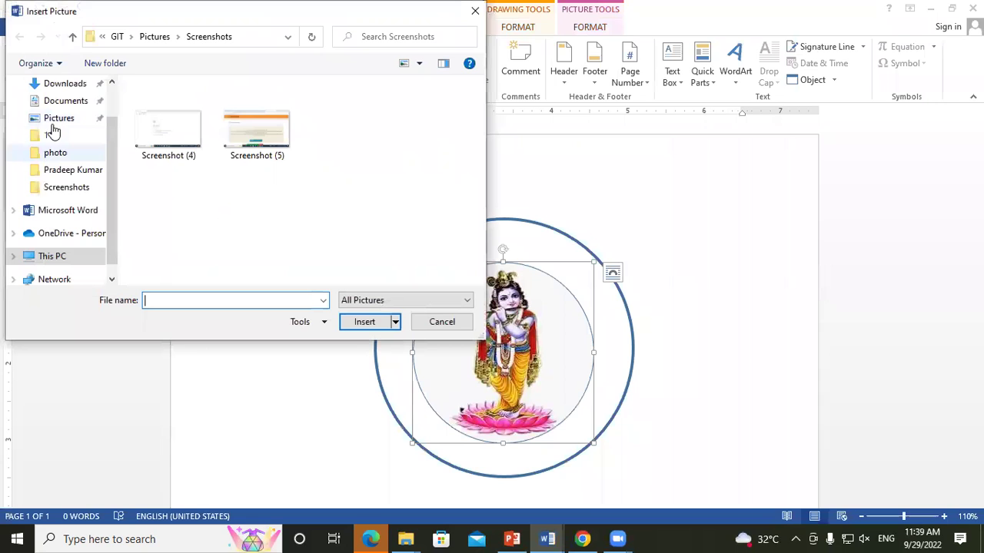
{"action": "scroll", "coordinate": [52, 132], "scroll_direction": "up", "scroll_amount": 2}
{"action": "left_click", "coordinate": [59, 112]}
{"action": "scroll", "coordinate": [296, 147], "scroll_direction": "down", "scroll_amount": 2}
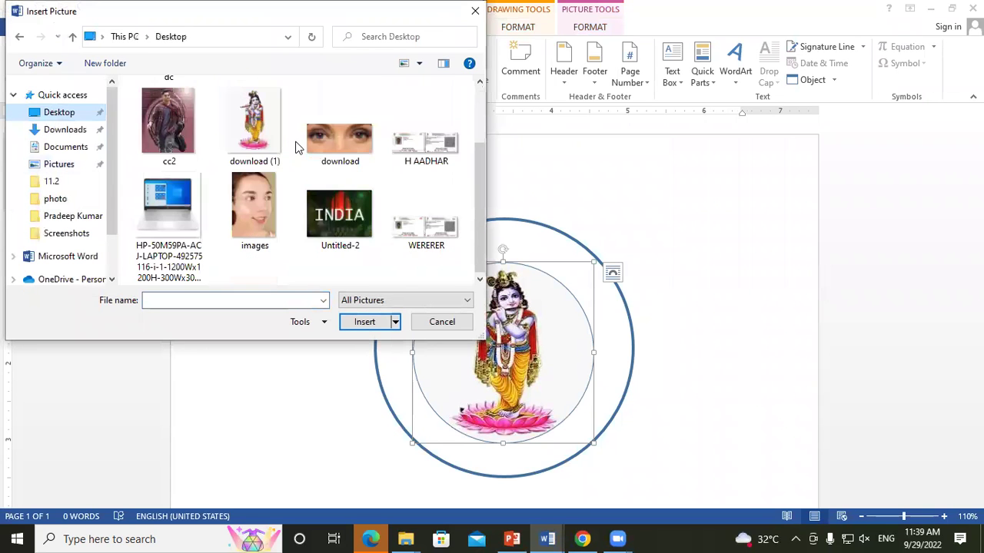
{"action": "left_click", "coordinate": [160, 201]}
{"action": "left_click", "coordinate": [364, 323]}
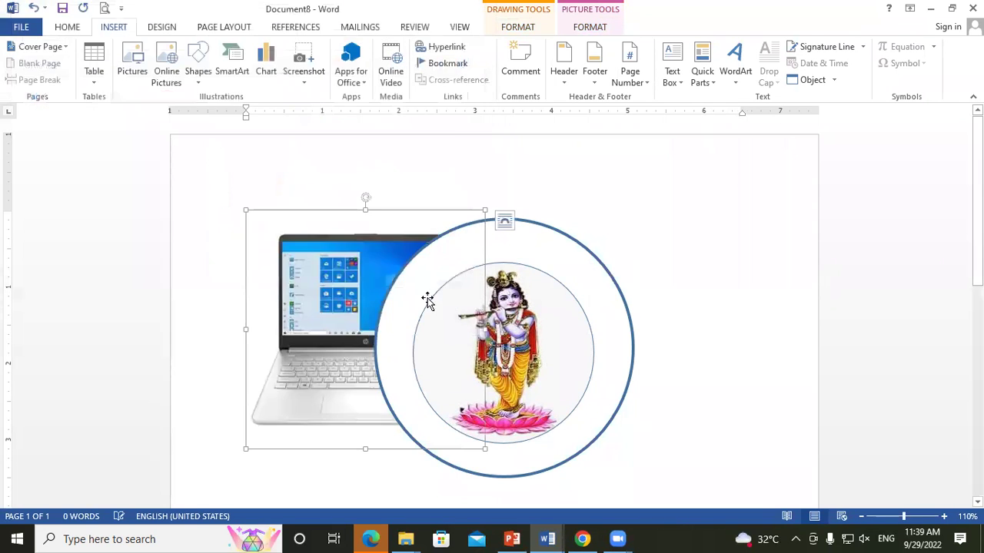
{"action": "key", "text": "Delete"}
Set the inner circle's Shape Fill to No Fill, removing the Krishna picture.
{"action": "left_click", "coordinate": [475, 288]}
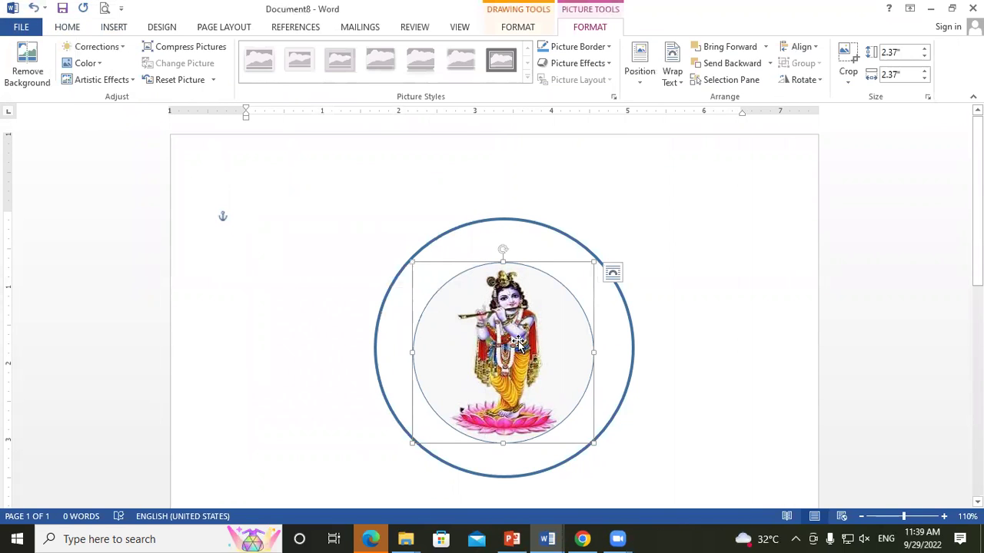
{"action": "left_click", "coordinate": [523, 27]}
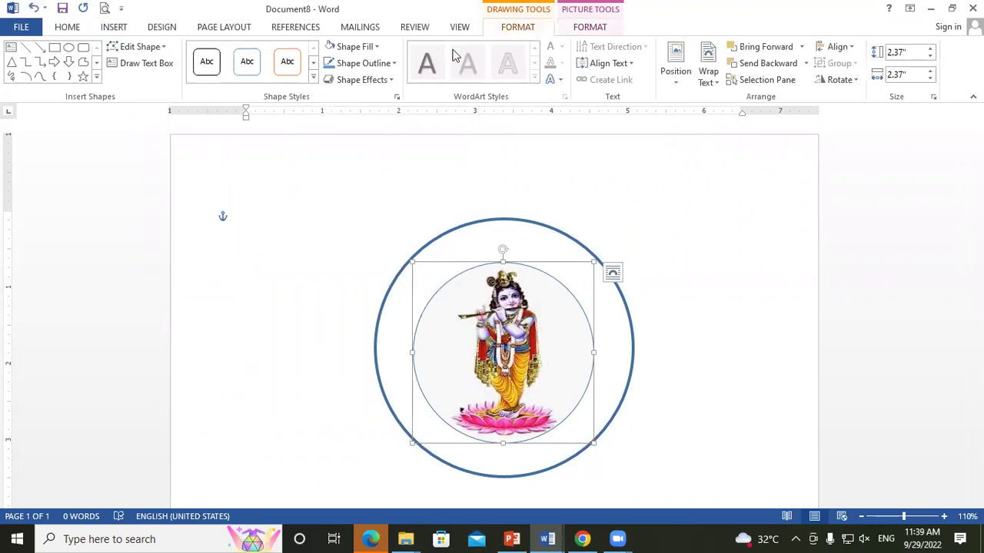
{"action": "left_click", "coordinate": [377, 47]}
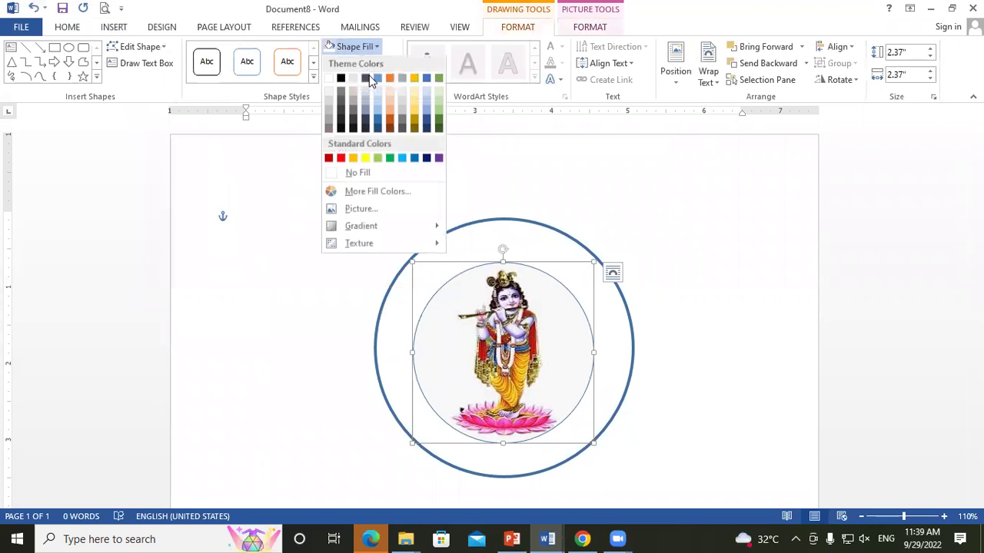
{"action": "left_click", "coordinate": [355, 173]}
{"action": "left_click", "coordinate": [830, 275]}
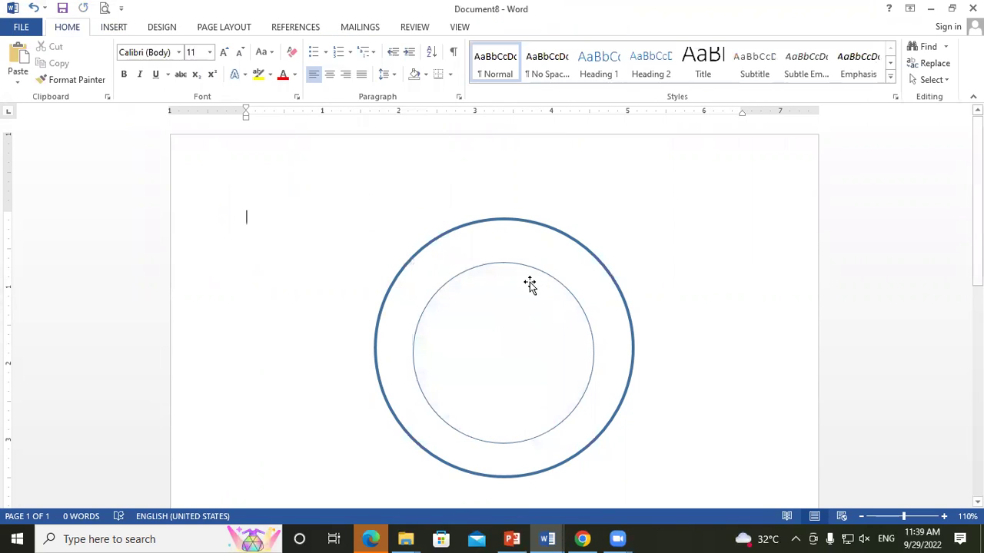
Fill the inner circle with the saved HP laptop picture from a file.
{"action": "left_click", "coordinate": [529, 283]}
{"action": "left_click", "coordinate": [538, 270]}
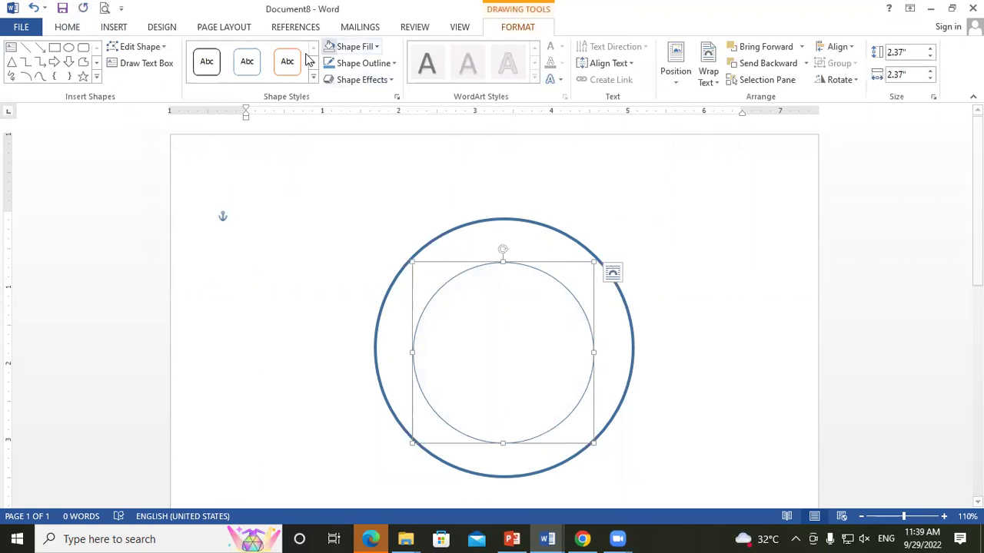
{"action": "left_click", "coordinate": [353, 47]}
{"action": "left_click", "coordinate": [358, 212]}
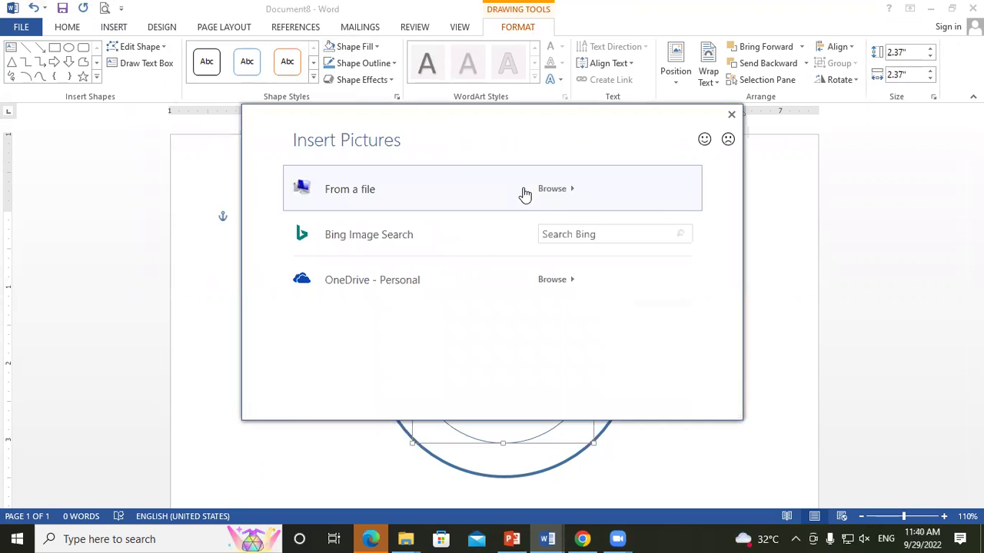
{"action": "left_click", "coordinate": [551, 190]}
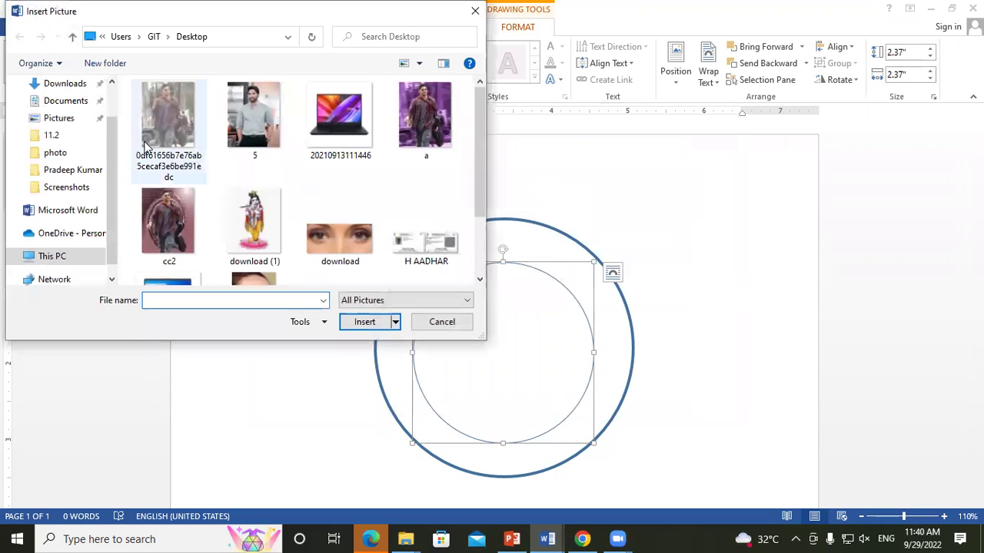
{"action": "scroll", "coordinate": [169, 188], "scroll_direction": "down", "scroll_amount": 2}
{"action": "left_click", "coordinate": [169, 188]}
{"action": "left_click", "coordinate": [363, 322]}
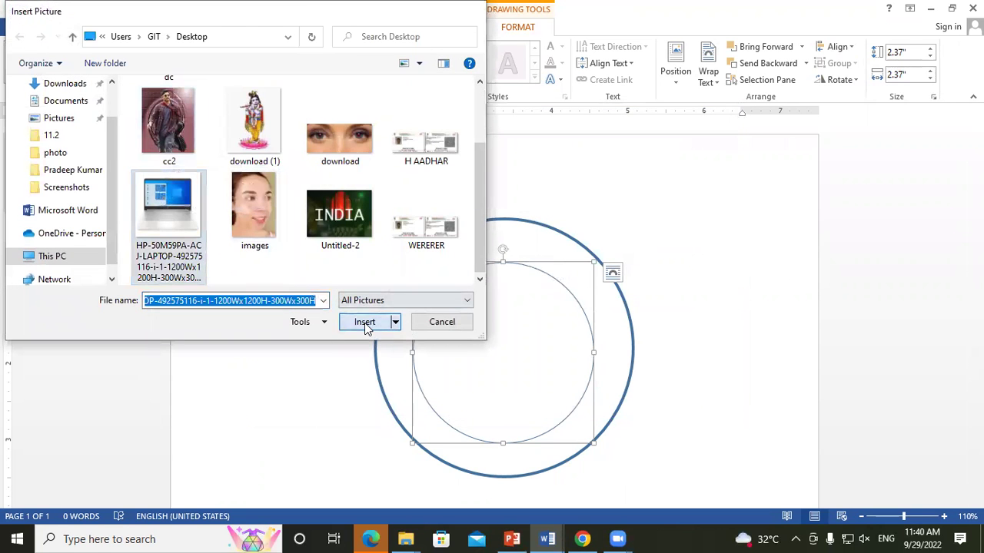
{"action": "left_click", "coordinate": [728, 249]}
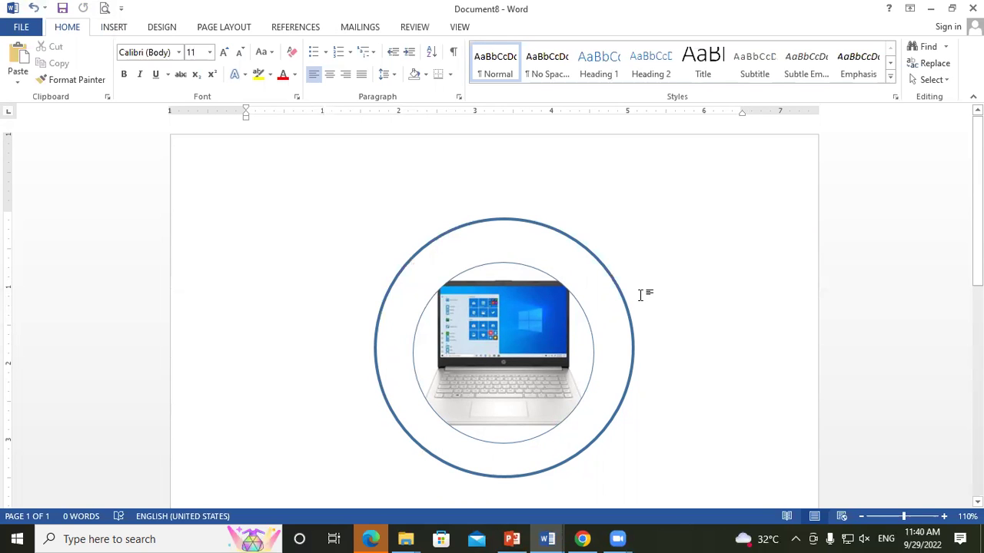
Insert outlined WordArt reading 'GAYATRI INSTITUTE OF TECHNOLOGY' above the laptop logo and select it.
{"action": "left_click", "coordinate": [117, 28]}
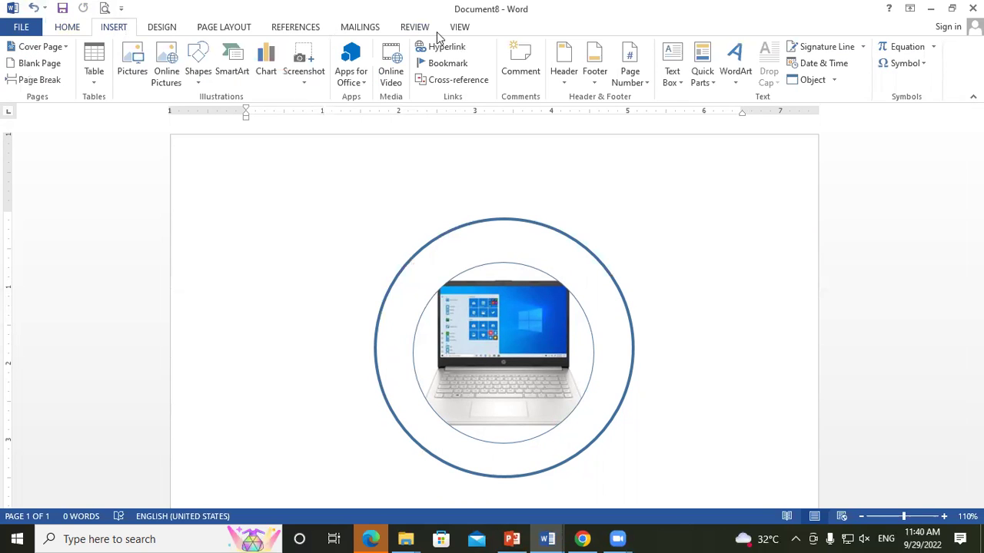
{"action": "left_click", "coordinate": [734, 79]}
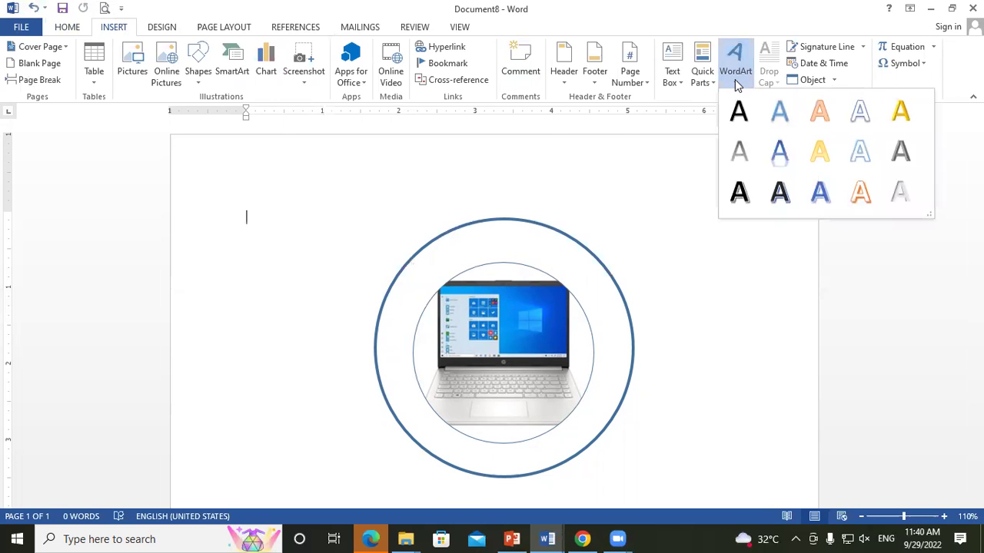
{"action": "left_click", "coordinate": [858, 113]}
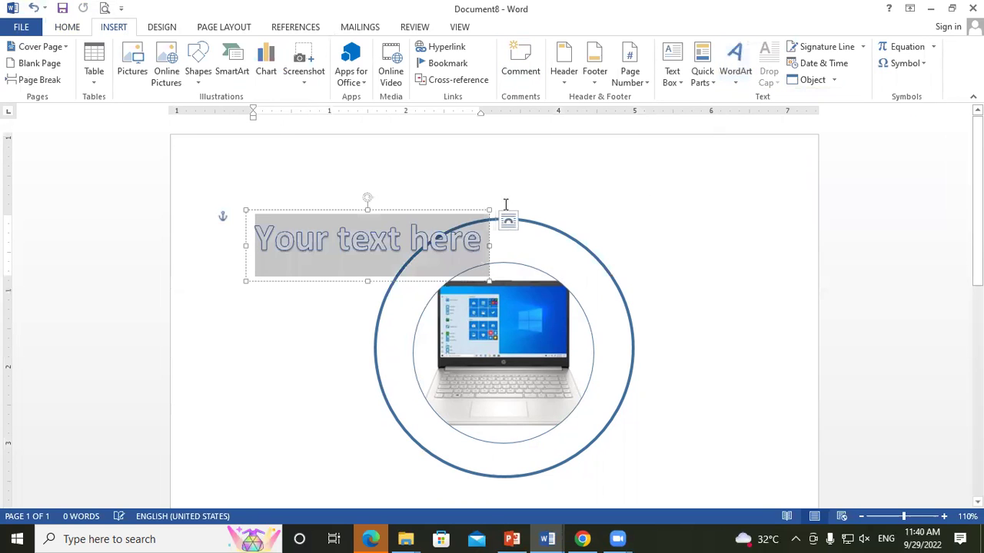
{"action": "type", "text": "GAYATRI"}
{"action": "type", "text": " INSTIT"}
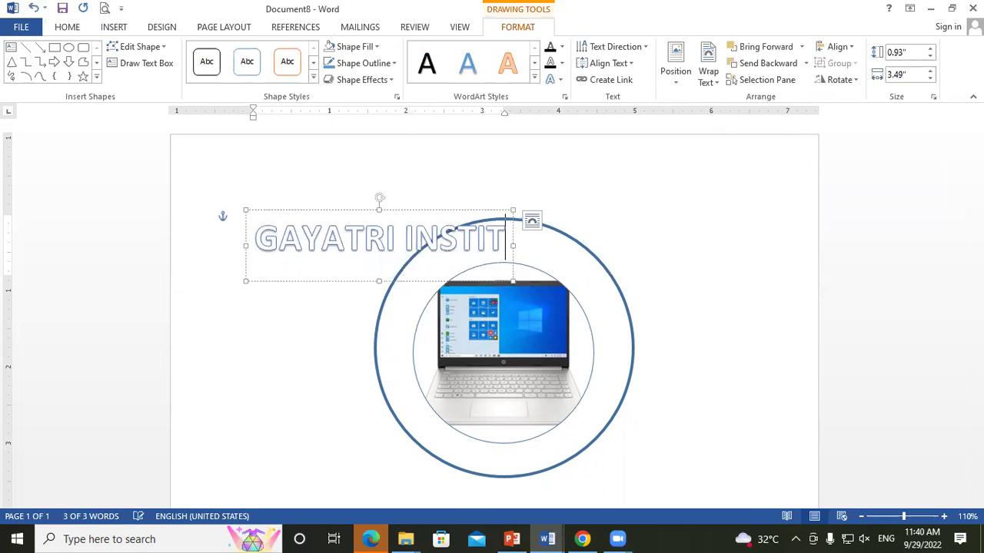
{"action": "type", "text": "UT OE"}
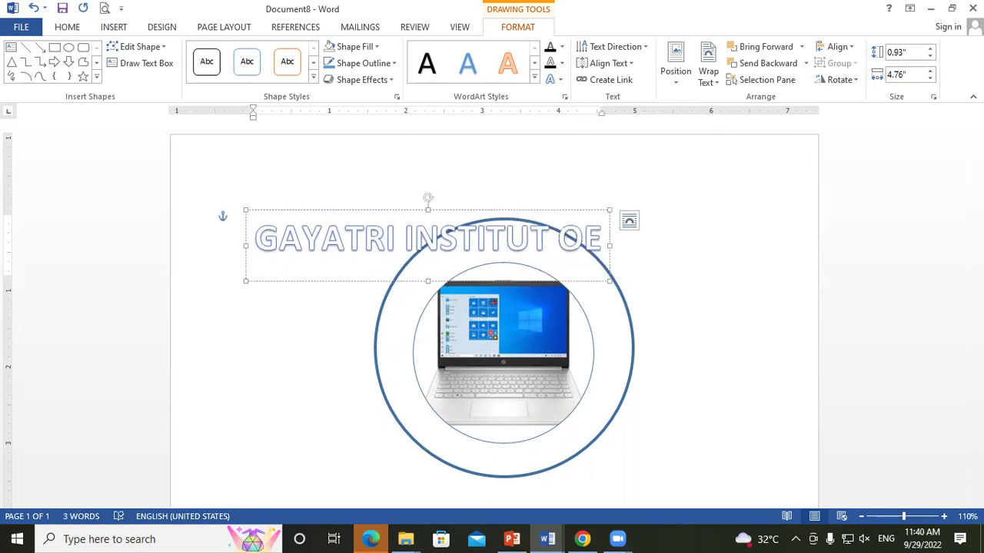
{"action": "key", "text": "BackSpace"}
{"action": "key", "text": "BackSpace"}
{"action": "key", "text": "BackSpace"}
{"action": "type", "text": "E"}
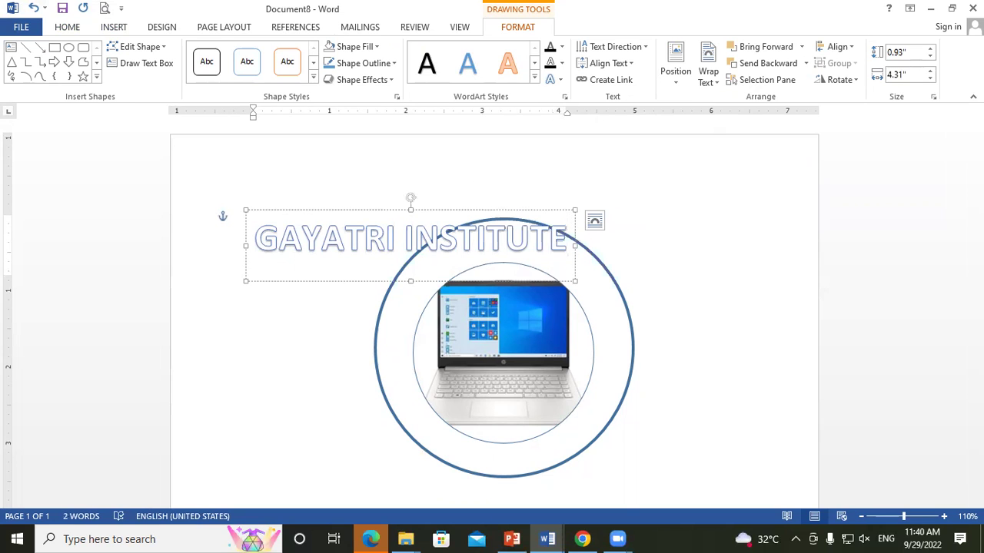
{"action": "type", "text": " OF TECHNOL"}
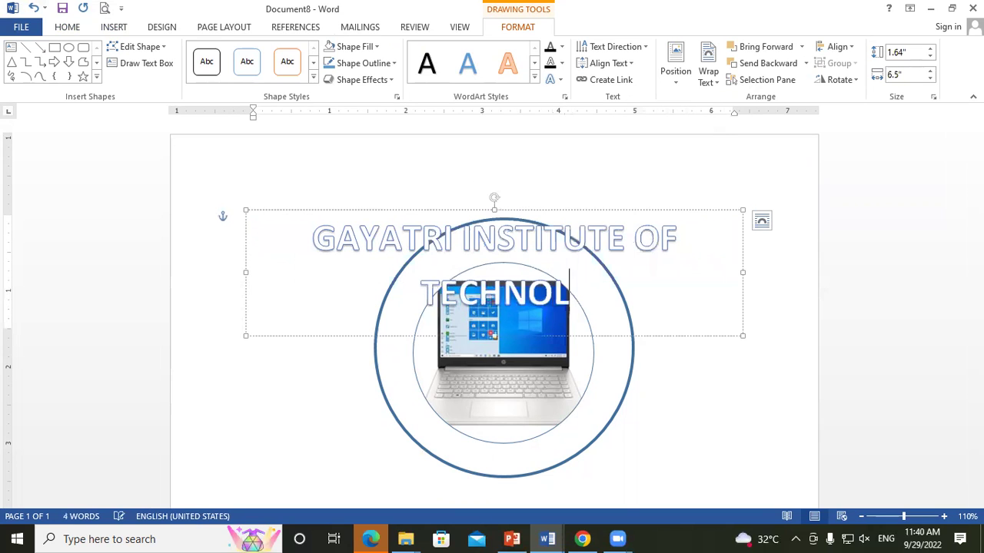
{"action": "type", "text": "OGY"}
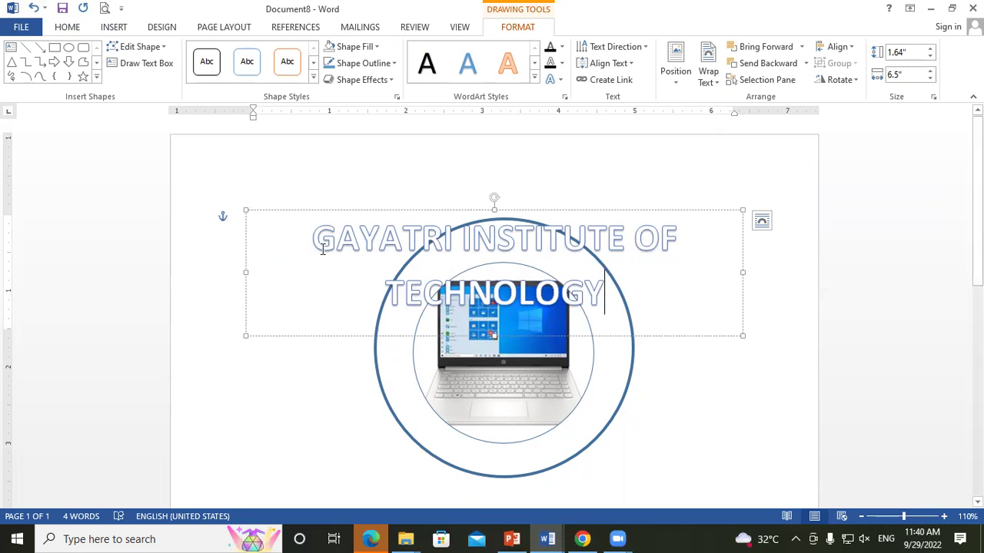
{"action": "left_click_drag", "start_coordinate": [323, 248], "coordinate": [624, 292]}
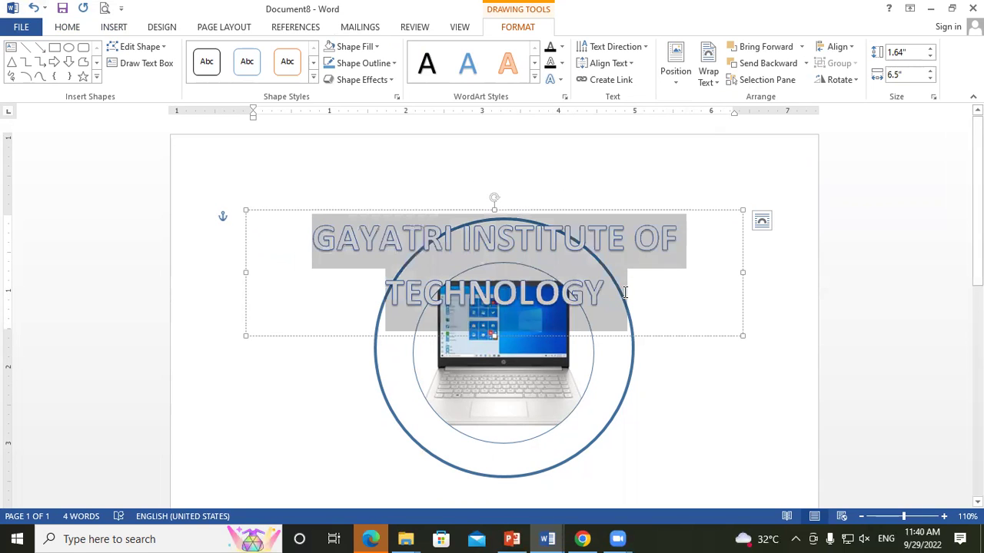
Shrink the WordArt title's font size down to 11 pt.
{"action": "left_click", "coordinate": [67, 27]}
{"action": "left_click", "coordinate": [239, 53]}
{"action": "left_click", "coordinate": [239, 53]}
{"action": "left_click", "coordinate": [239, 53]}
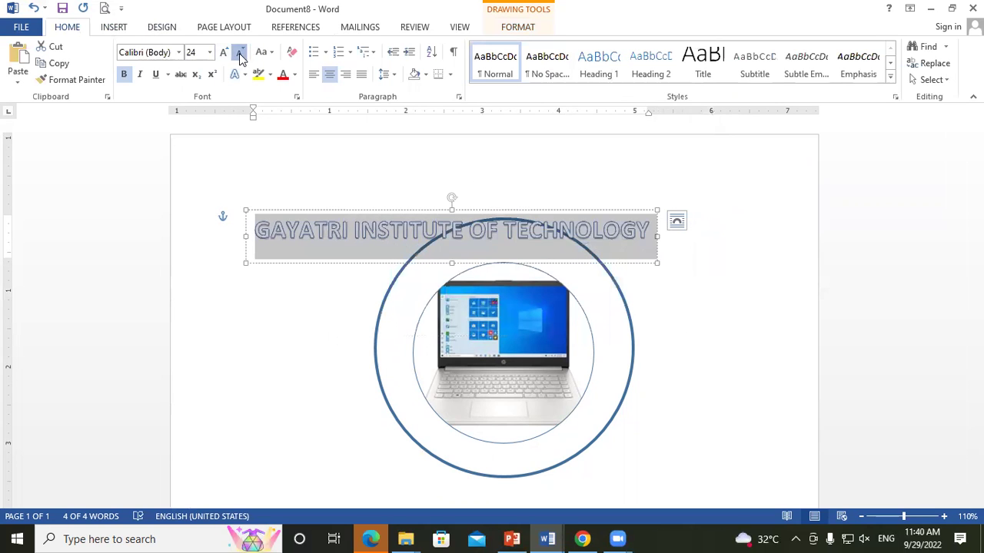
{"action": "left_click", "coordinate": [239, 53]}
{"action": "left_click", "coordinate": [239, 53]}
{"action": "left_click", "coordinate": [239, 53]}
{"action": "left_click", "coordinate": [239, 53]}
{"action": "left_click", "coordinate": [239, 53]}
{"action": "left_click", "coordinate": [239, 54]}
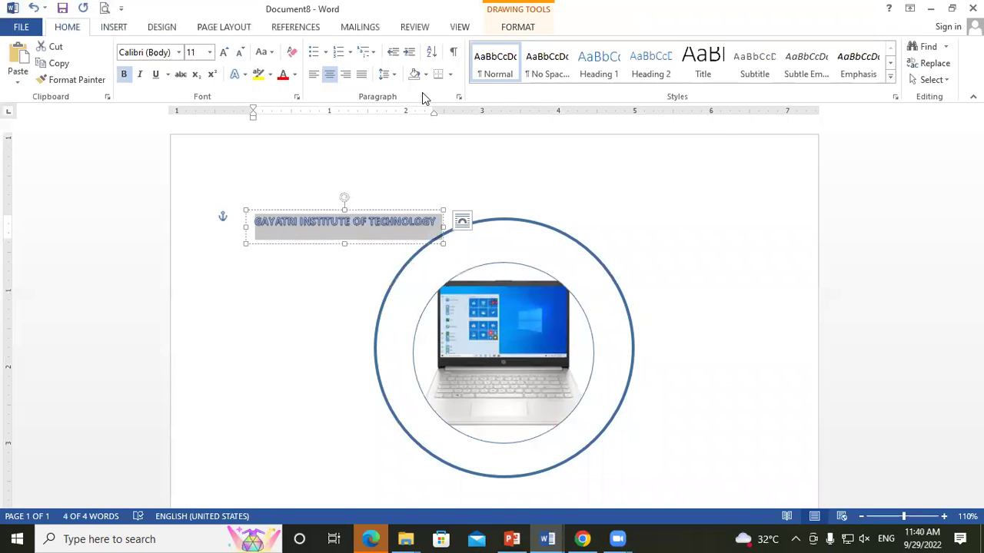
Bend the title with the Arch Up transform and enlarge its box to 1.79" by 3.25".
{"action": "left_click", "coordinate": [528, 28]}
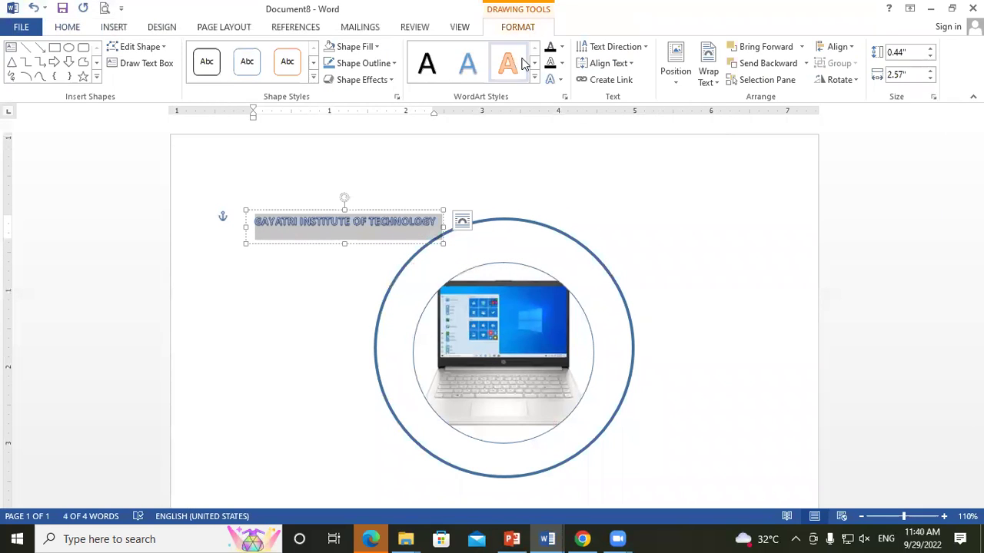
{"action": "left_click", "coordinate": [553, 80]}
{"action": "mouse_move", "coordinate": [596, 264]}
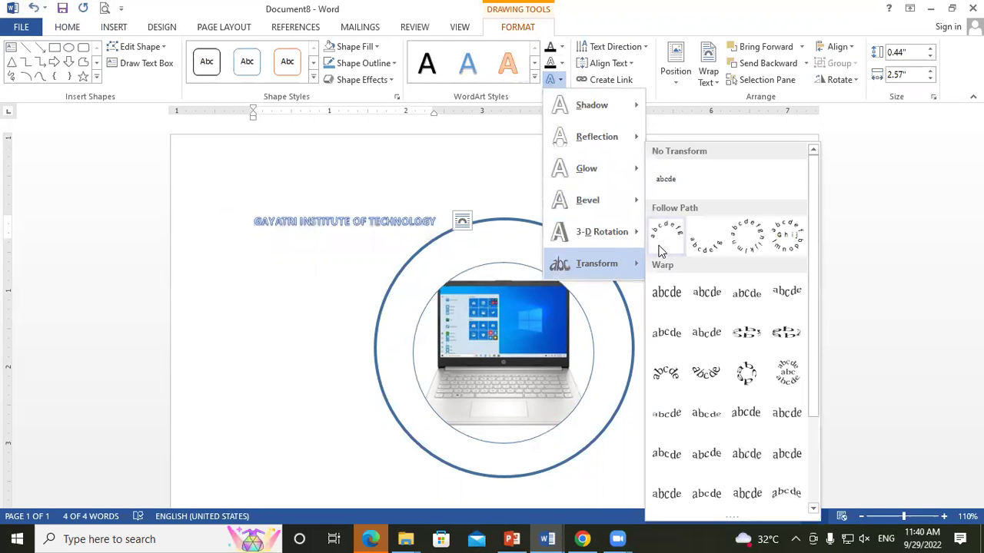
{"action": "left_click", "coordinate": [667, 240]}
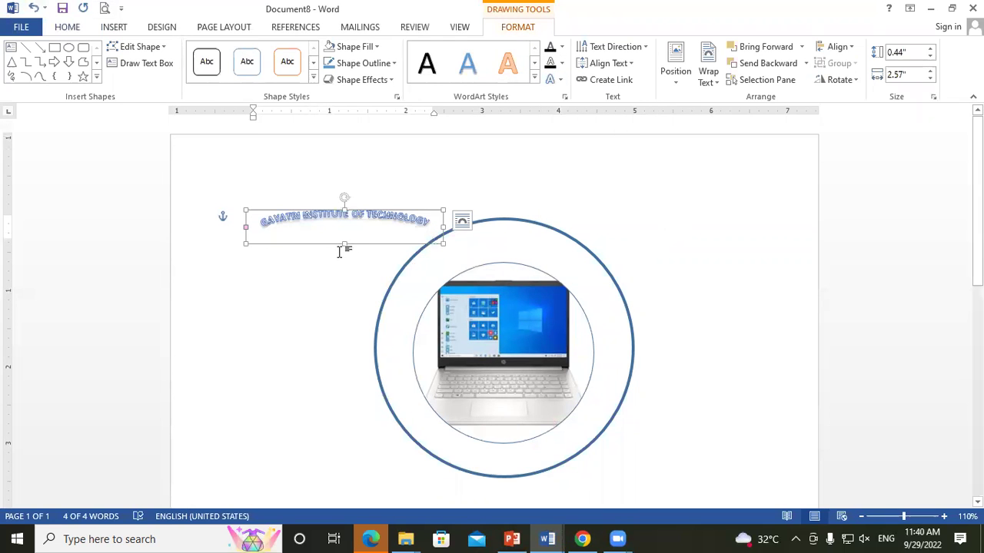
{"action": "left_click_drag", "start_coordinate": [344, 243], "coordinate": [352, 347]}
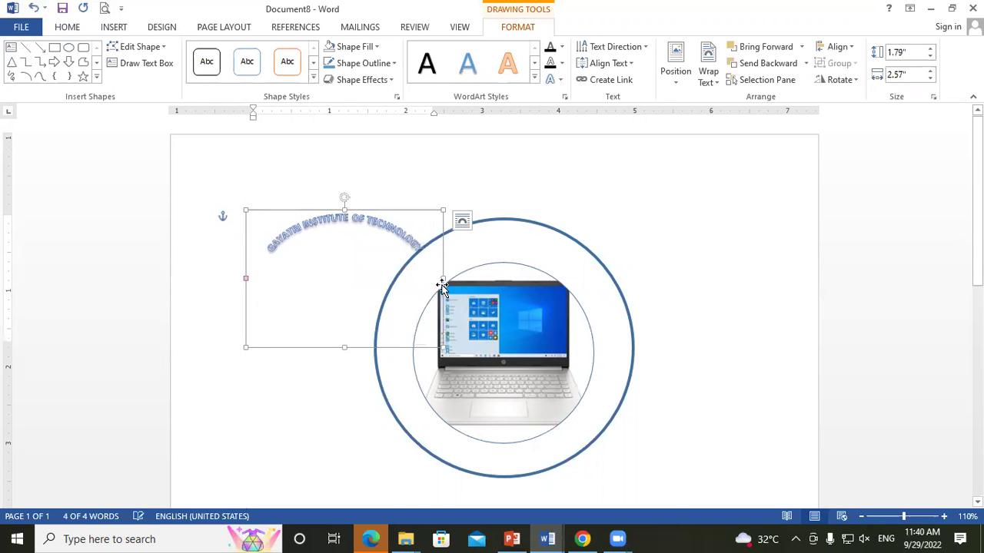
{"action": "left_click_drag", "start_coordinate": [446, 279], "coordinate": [494, 278]}
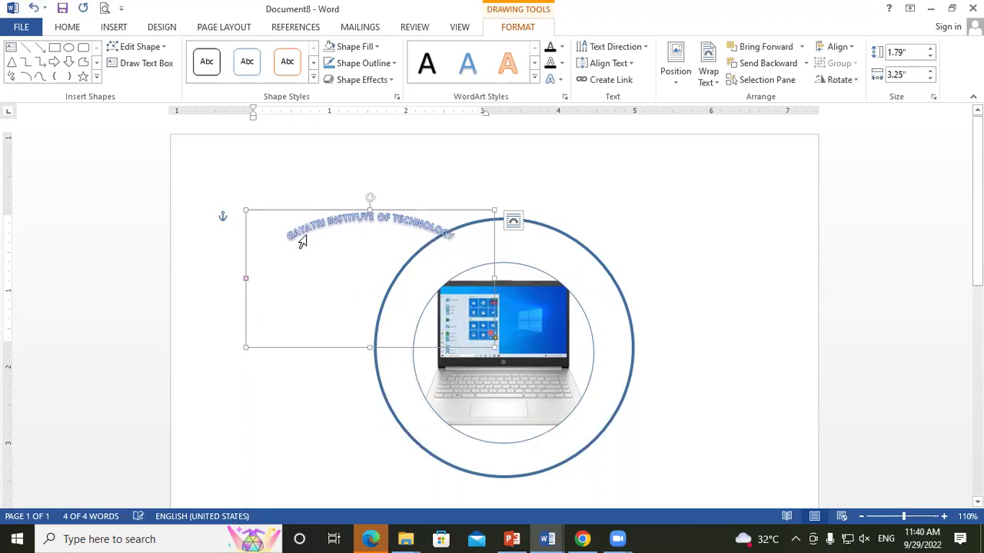
Enlarge the title text to 16 pt.
{"action": "triple_click", "coordinate": [284, 239]}
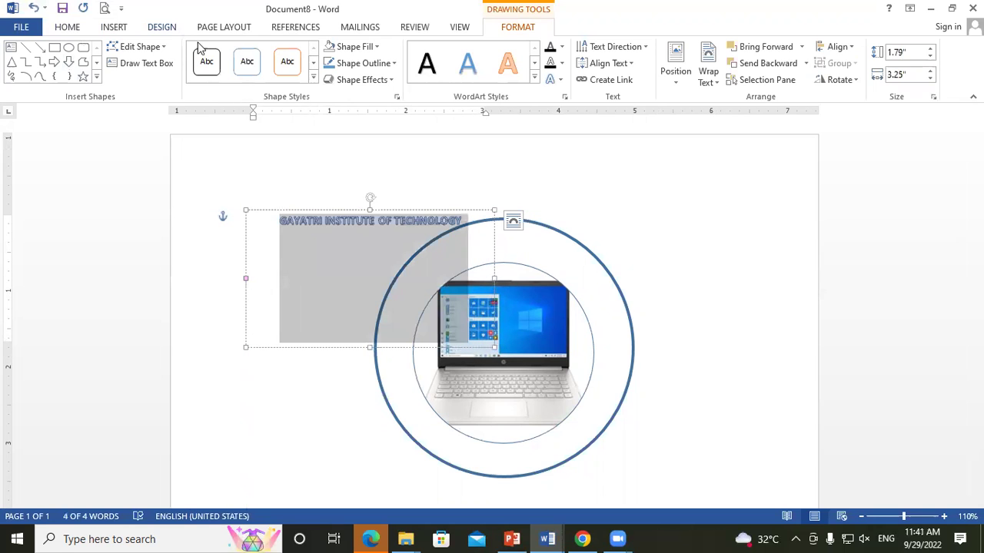
{"action": "left_click", "coordinate": [67, 26]}
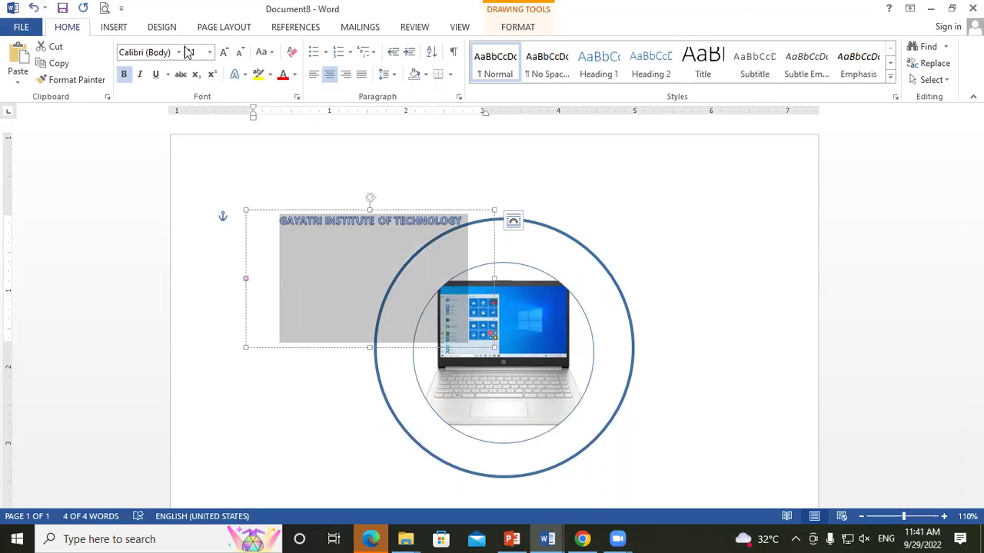
{"action": "left_click", "coordinate": [222, 52]}
{"action": "left_click", "coordinate": [222, 53]}
{"action": "left_click", "coordinate": [223, 52]}
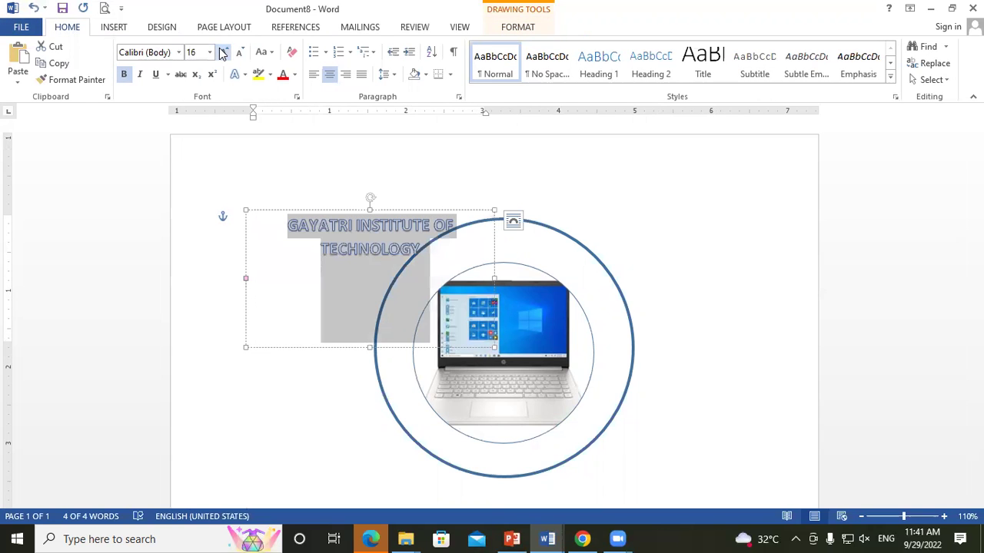
Move, resize and nudge the arched title until it curves along the ring's inside top.
{"action": "left_click_drag", "start_coordinate": [312, 354], "coordinate": [461, 385]}
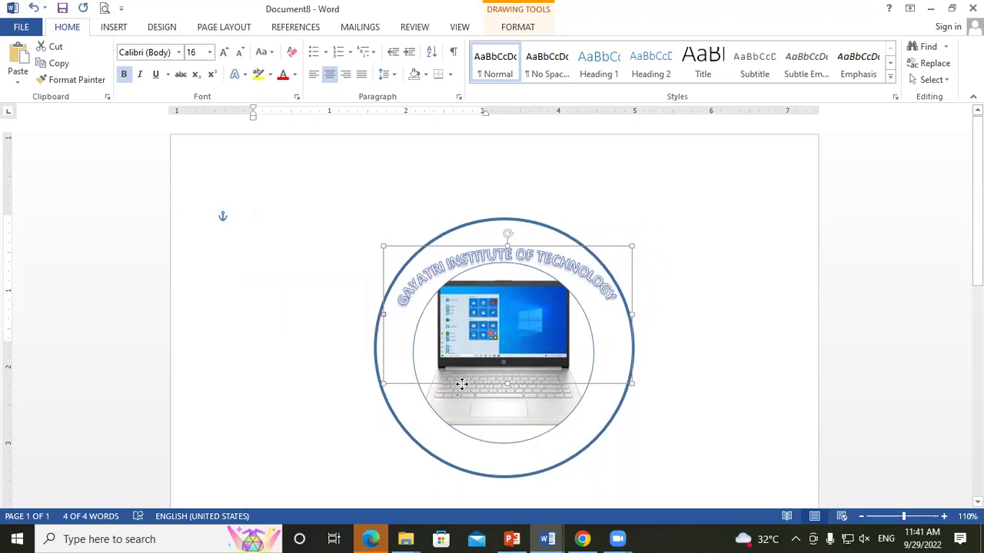
{"action": "left_click_drag", "start_coordinate": [461, 385], "coordinate": [464, 379]}
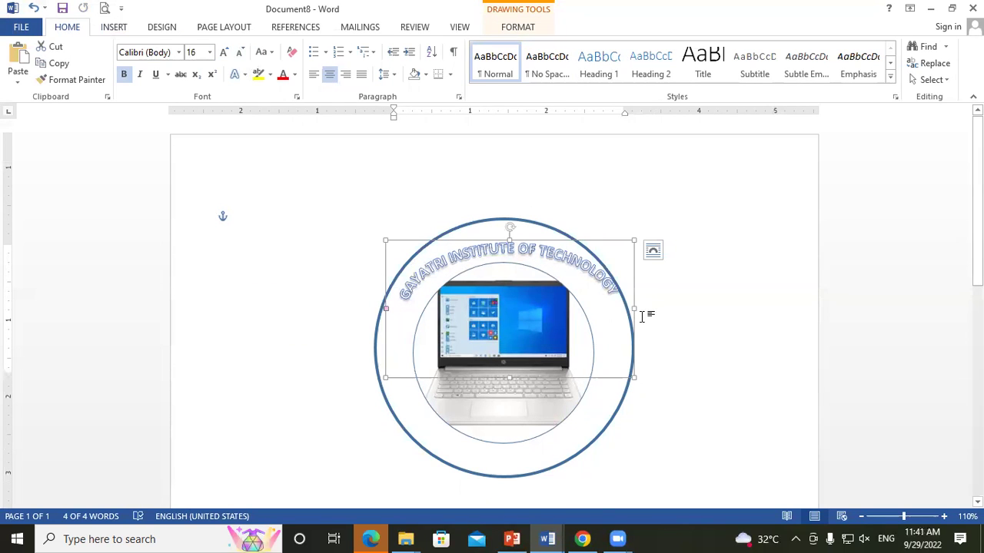
{"action": "left_click_drag", "start_coordinate": [629, 307], "coordinate": [622, 318]}
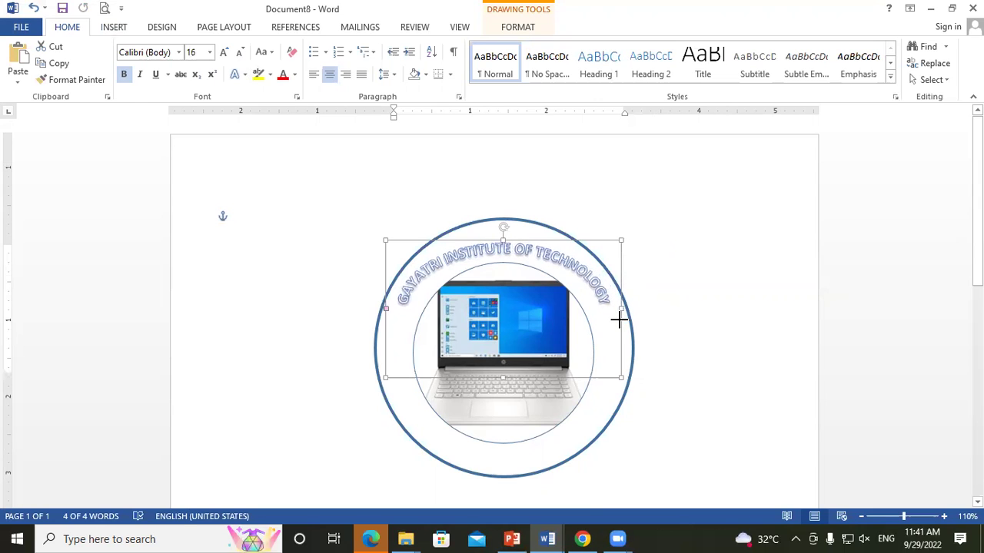
{"action": "left_click_drag", "start_coordinate": [622, 317], "coordinate": [619, 319]}
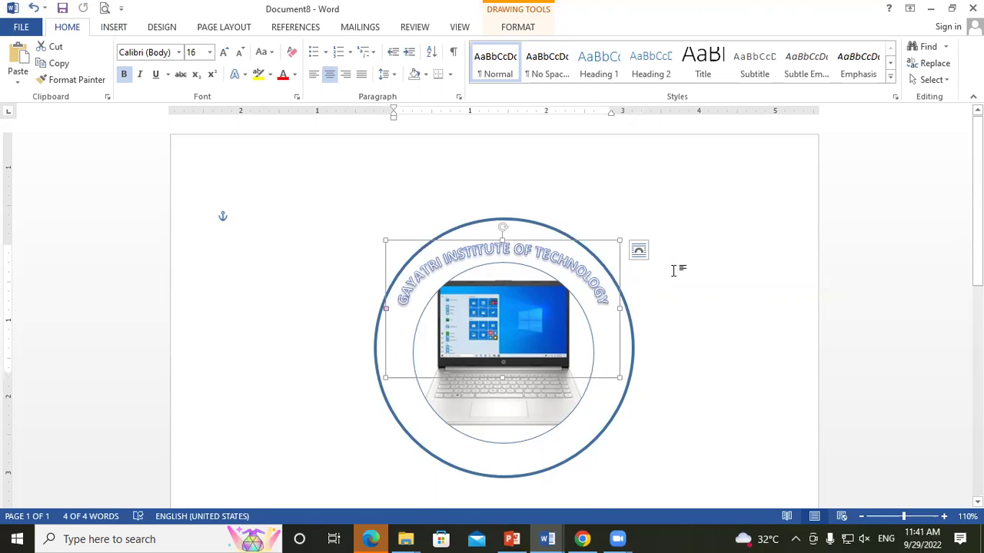
{"action": "key", "text": "Right"}
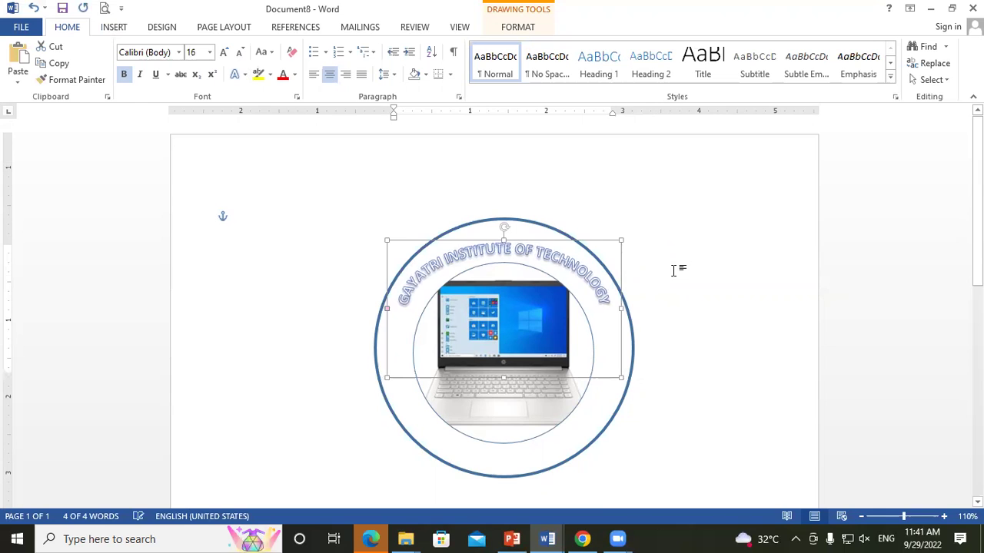
{"action": "key", "text": "Up"}
{"action": "key", "text": "Up"}
{"action": "key", "text": "Up"}
{"action": "key", "text": "Up"}
{"action": "key", "text": "Up"}
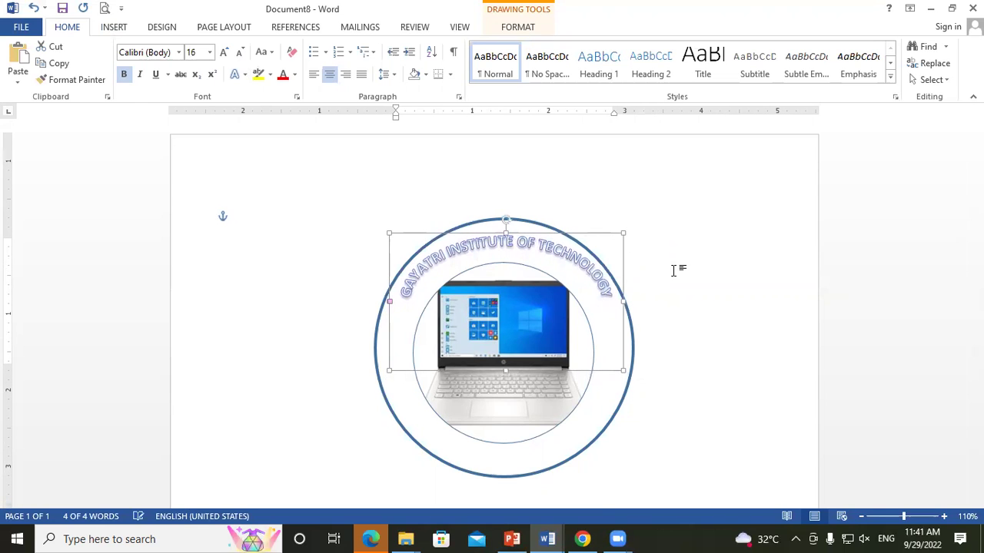
{"action": "key", "text": "Down"}
{"action": "key", "text": "Down"}
{"action": "key", "text": "Down"}
{"action": "key", "text": "Down"}
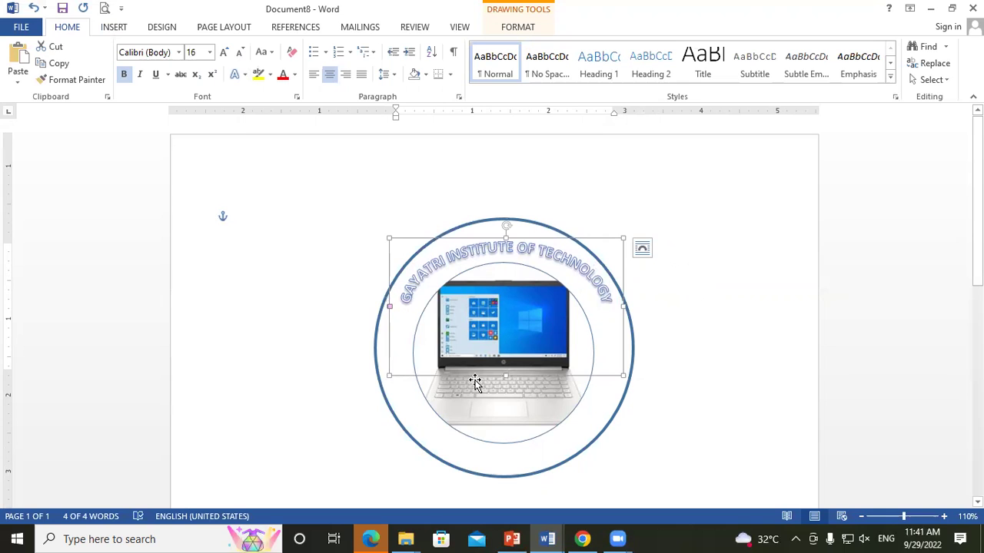
{"action": "left_click_drag", "start_coordinate": [503, 374], "coordinate": [495, 408]}
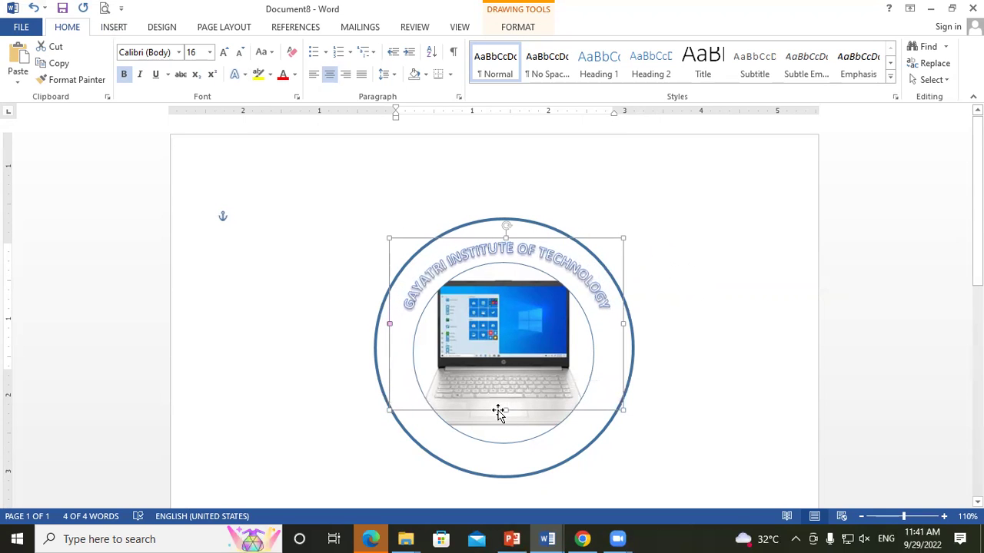
{"action": "left_click", "coordinate": [676, 296]}
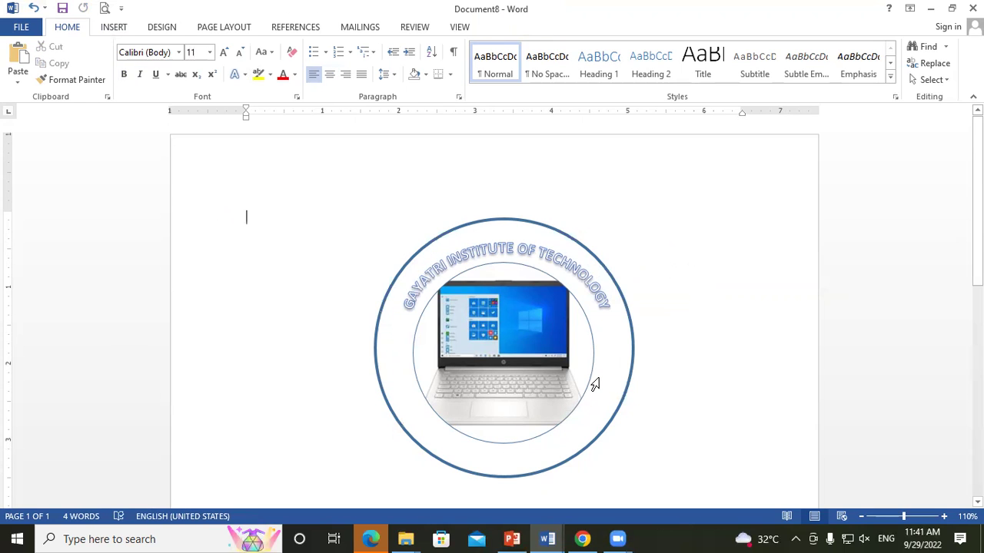
Add a second outlined WordArt reading 'PADRAUNA KUSHINAGAR' and show its Text Effects menu.
{"action": "left_click", "coordinate": [117, 29]}
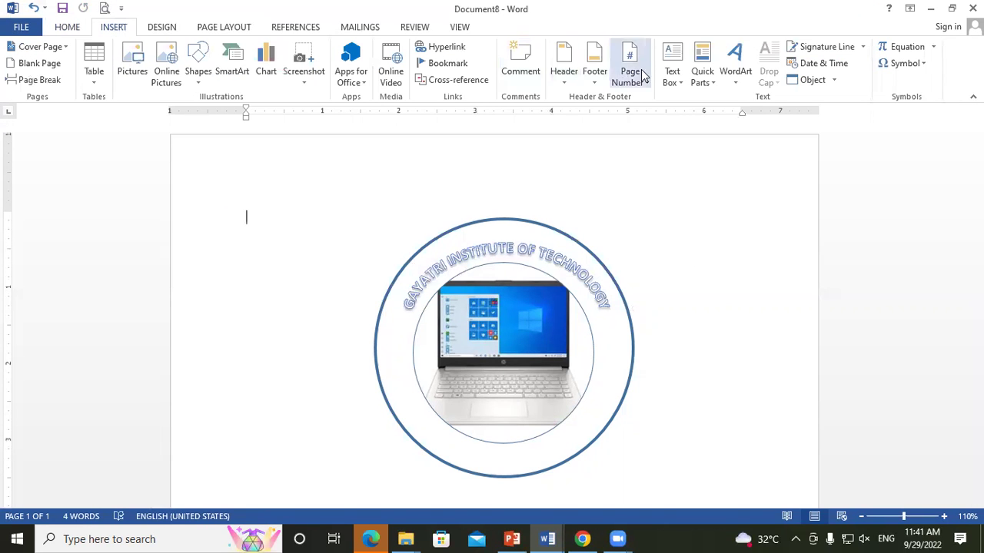
{"action": "left_click", "coordinate": [735, 66]}
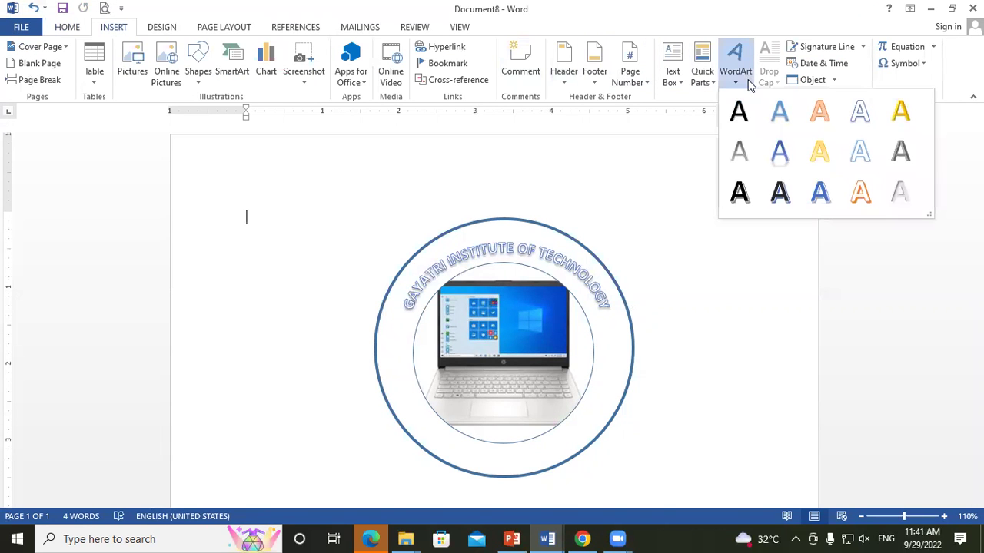
{"action": "left_click", "coordinate": [860, 114]}
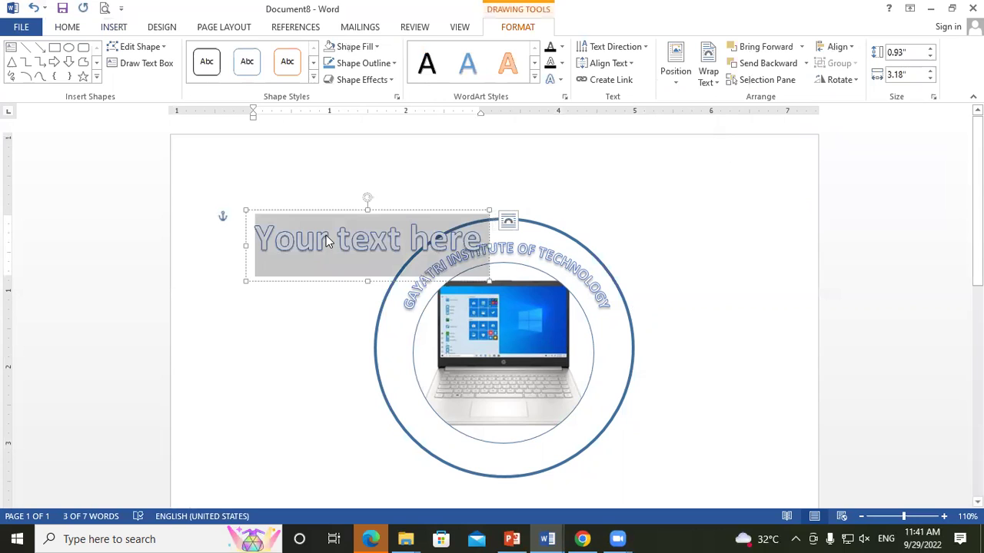
{"action": "type", "text": "PADRA"}
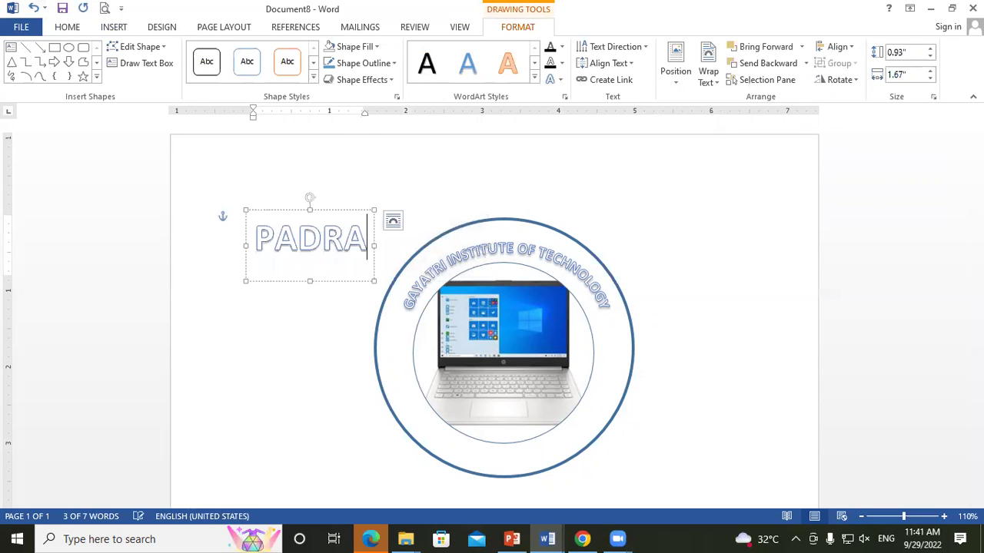
{"action": "type", "text": "UNA KUSHINA"}
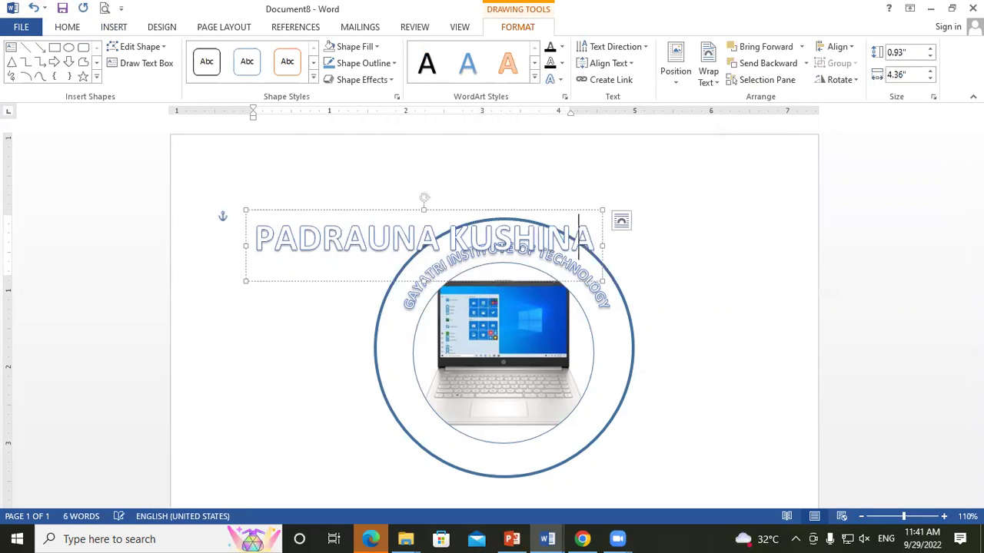
{"action": "type", "text": "GAR"}
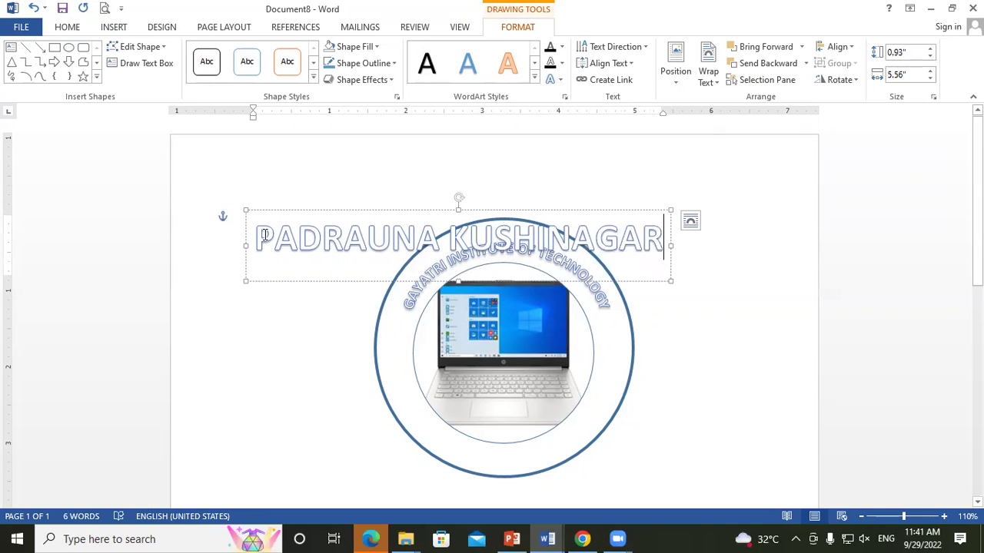
{"action": "left_click", "coordinate": [553, 80]}
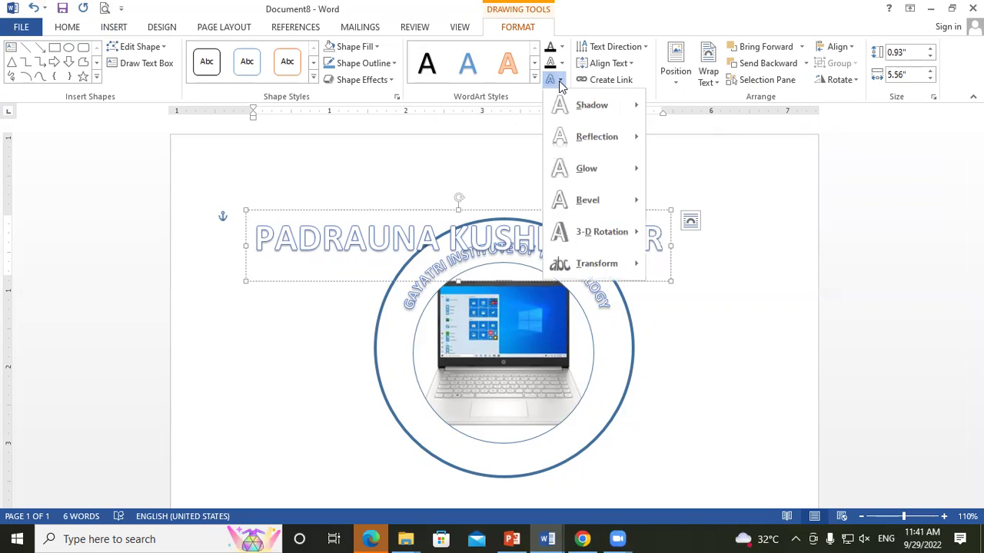
{"action": "mouse_move", "coordinate": [596, 264]}
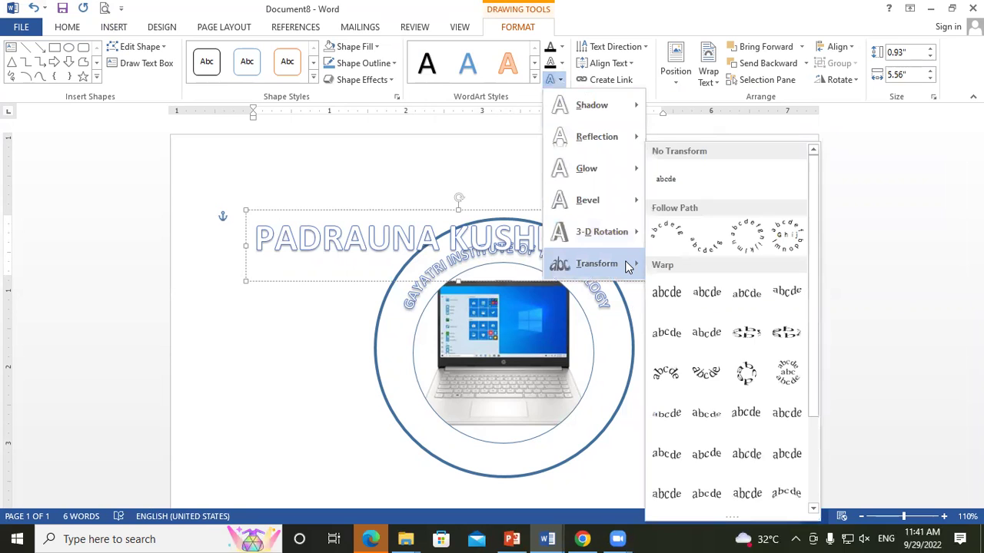
Apply Arch Down to the WordArt and move it below the laptop, reshaping its box.
{"action": "left_click", "coordinate": [701, 245]}
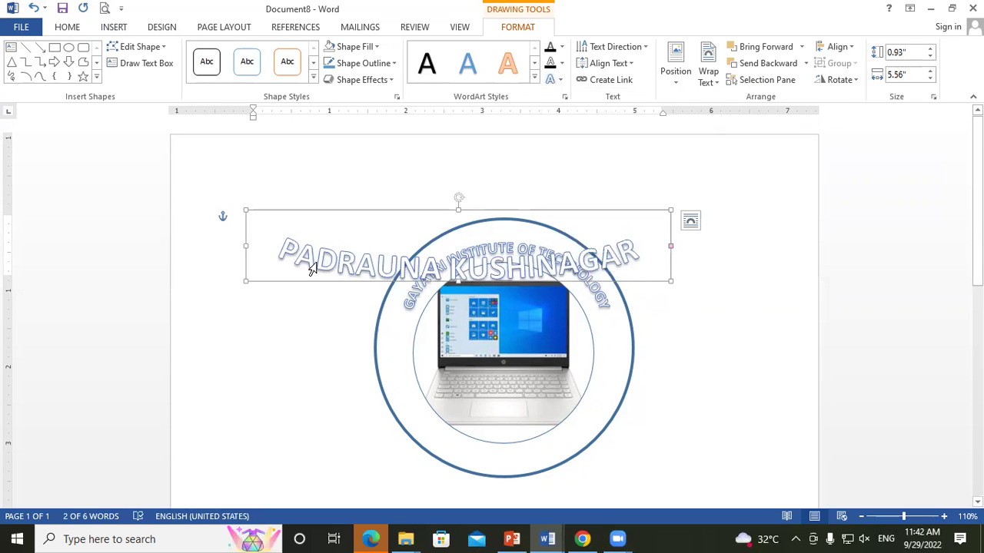
{"action": "mouse_move", "coordinate": [398, 296]}
{"action": "left_mouse_down"}
{"action": "mouse_move", "coordinate": [466, 361]}
{"action": "mouse_move", "coordinate": [461, 373]}
{"action": "left_mouse_up"}
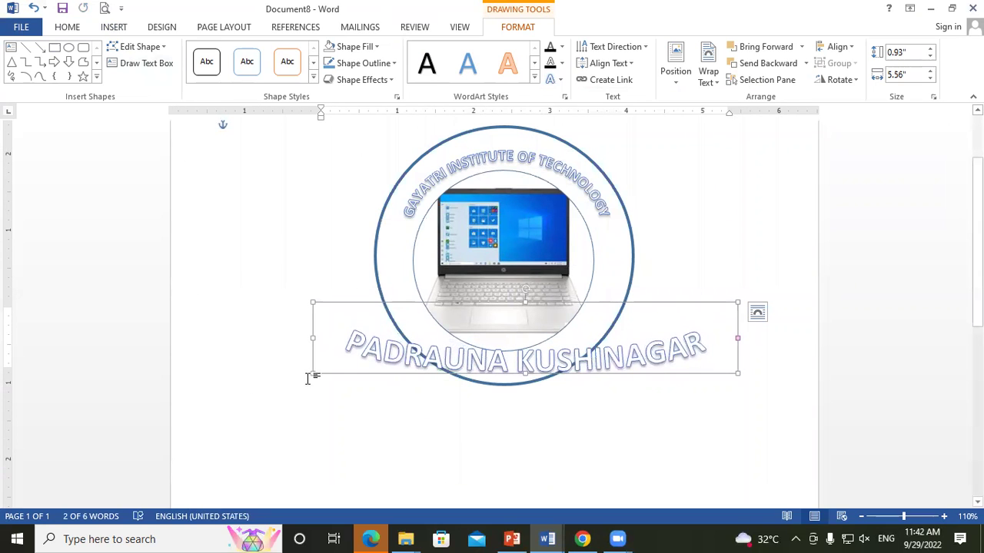
{"action": "left_click_drag", "start_coordinate": [312, 374], "coordinate": [379, 332]}
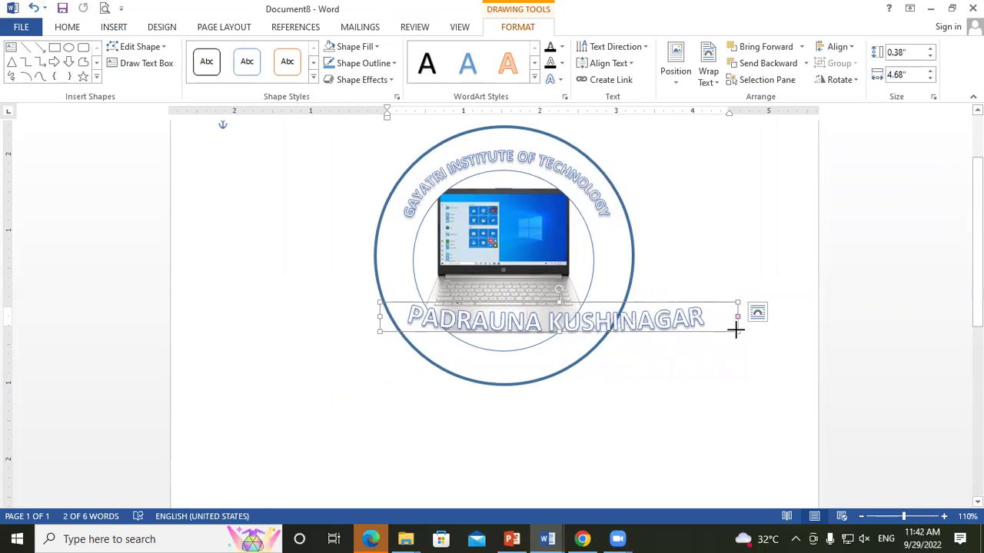
{"action": "left_click_drag", "start_coordinate": [735, 329], "coordinate": [632, 316]}
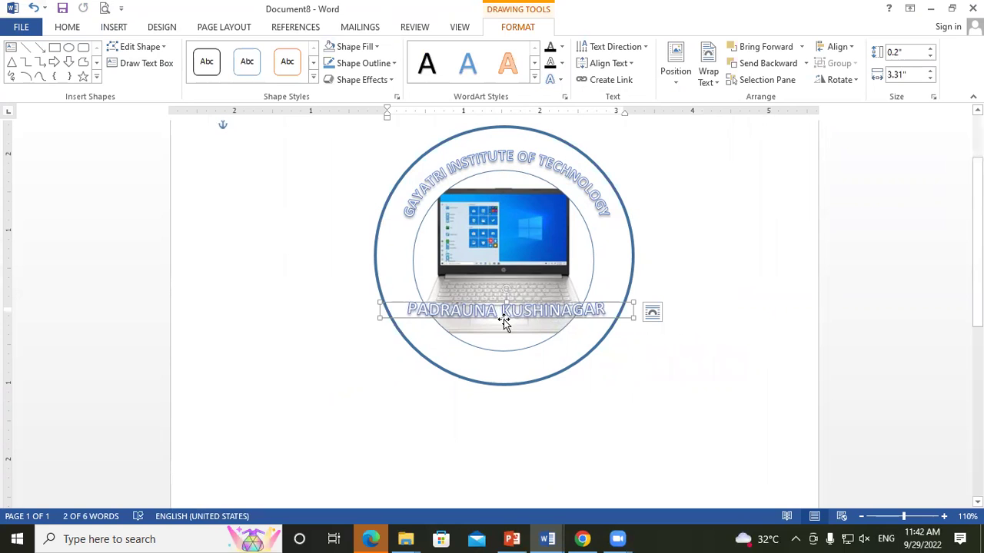
{"action": "mouse_move", "coordinate": [506, 319]}
{"action": "left_mouse_down"}
{"action": "mouse_move", "coordinate": [505, 419]}
{"action": "mouse_move", "coordinate": [506, 410]}
{"action": "left_mouse_up"}
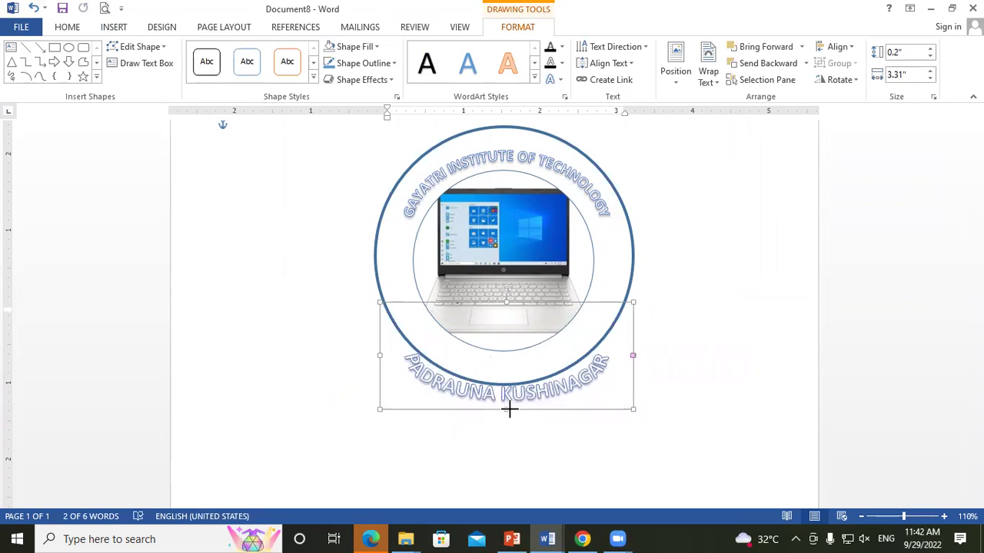
{"action": "left_click_drag", "start_coordinate": [634, 302], "coordinate": [644, 289]}
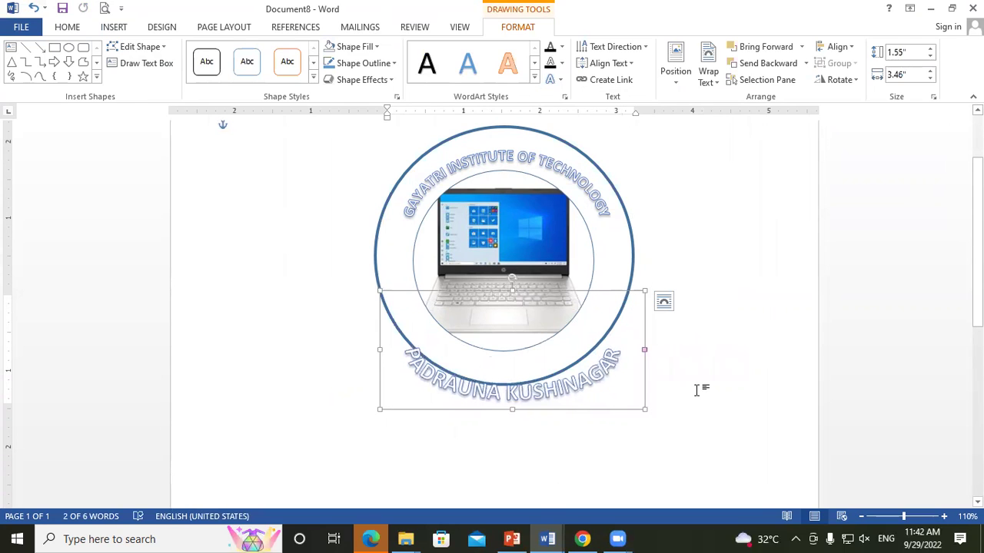
Nudge and resize the WordArt so it sits on the circle's bottom edge.
{"action": "key", "text": "Up"}
{"action": "key", "text": "Up"}
{"action": "key", "text": "Up"}
{"action": "key", "text": "Up"}
{"action": "key", "text": "Up"}
{"action": "key", "text": "Up"}
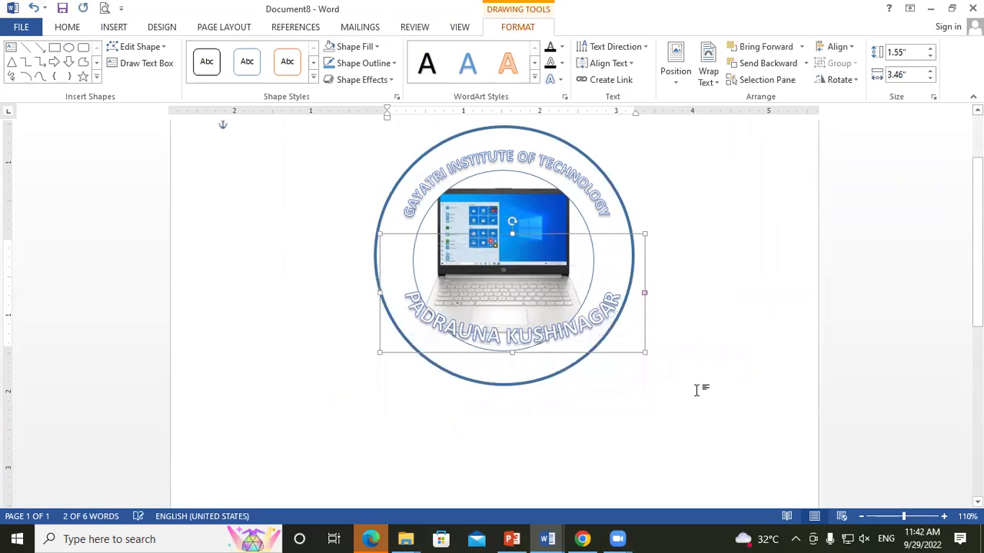
{"action": "key", "text": "Down"}
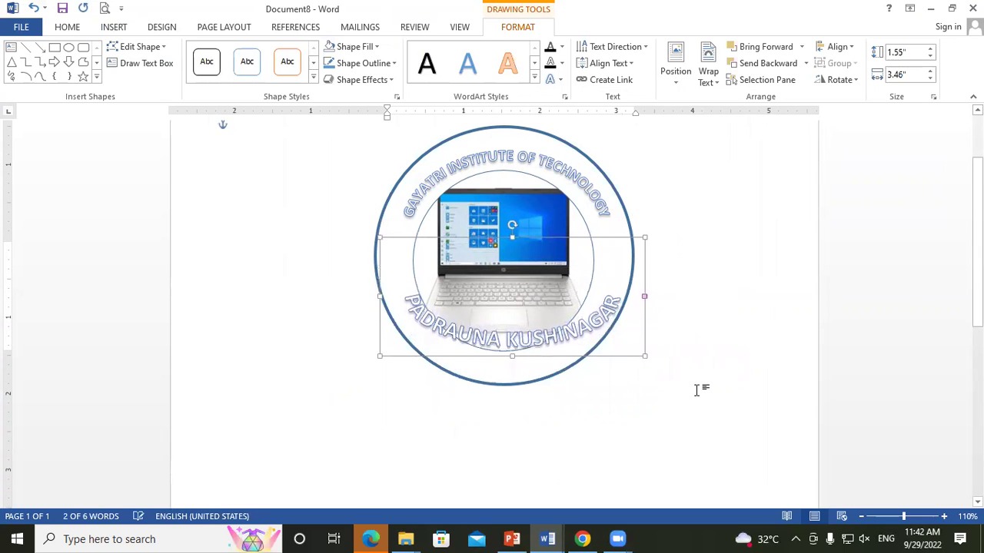
{"action": "key", "text": "Down"}
{"action": "key", "text": "Down"}
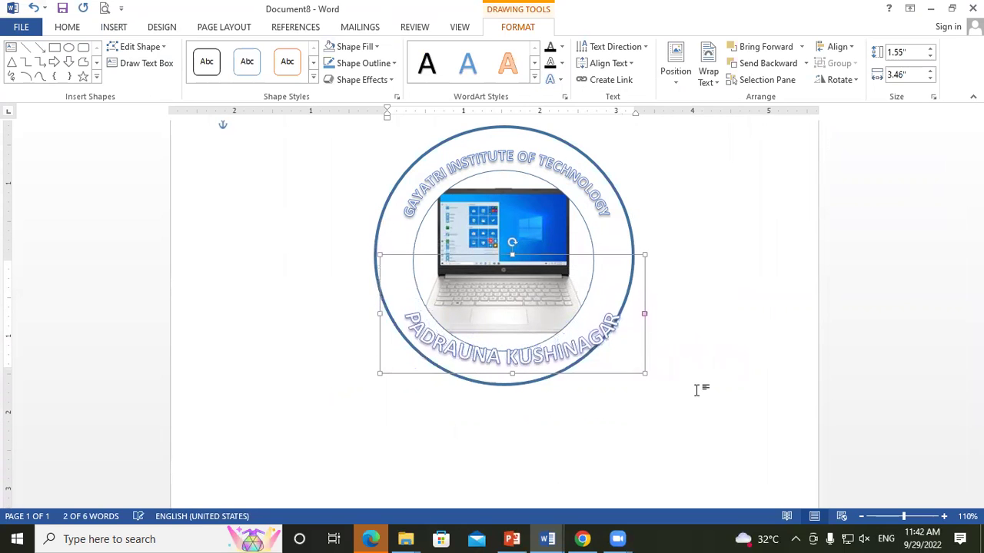
{"action": "key", "text": "Down"}
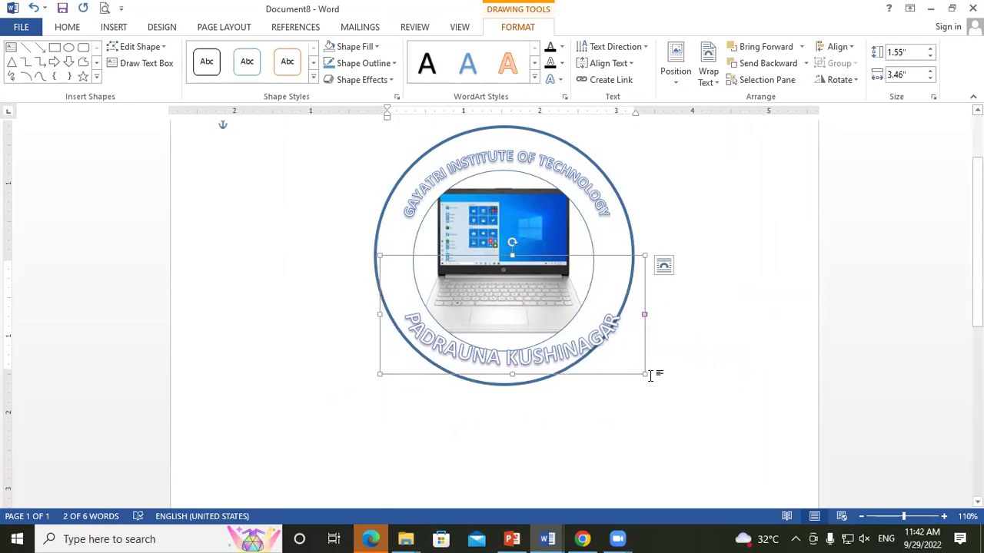
{"action": "left_click_drag", "start_coordinate": [644, 374], "coordinate": [637, 362]}
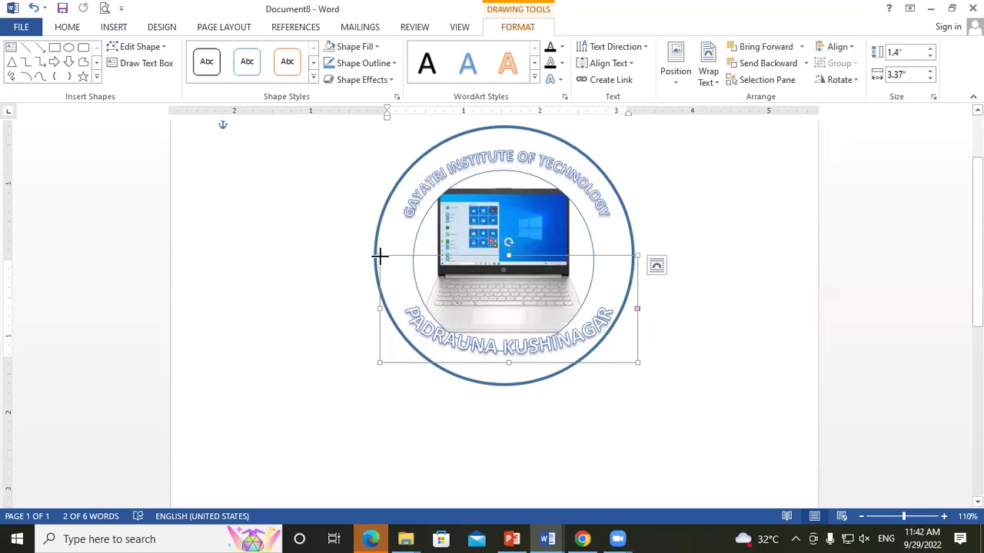
{"action": "left_click_drag", "start_coordinate": [381, 257], "coordinate": [382, 281]}
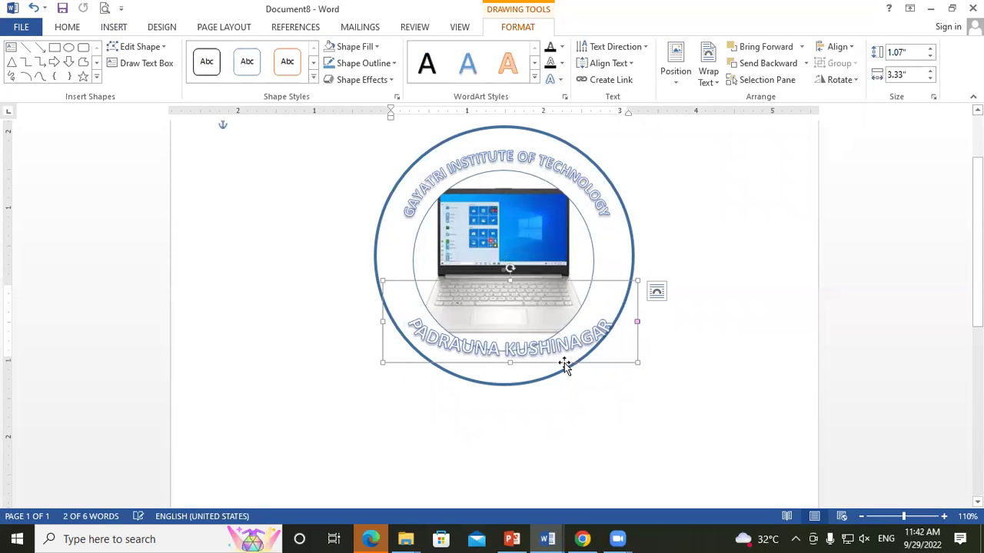
{"action": "left_click_drag", "start_coordinate": [513, 362], "coordinate": [513, 373]}
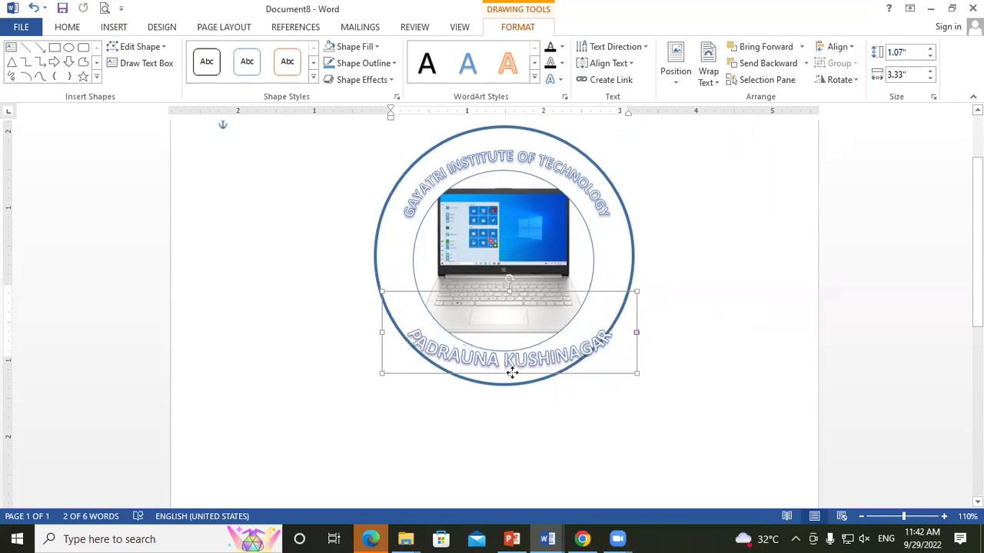
Reduce the PADRAUNA KUSHINAGAR font size to 24 pt.
{"action": "left_click", "coordinate": [72, 29]}
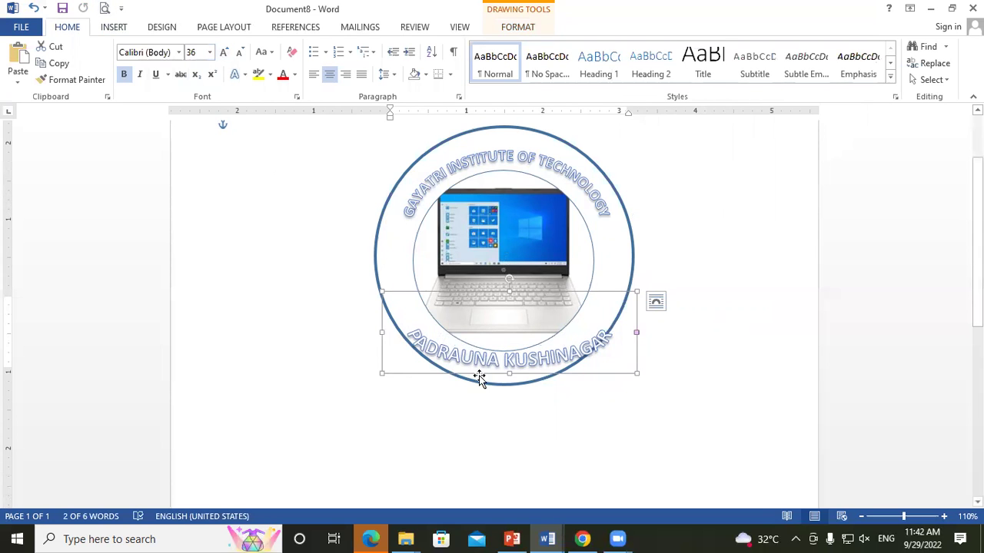
{"action": "left_click_drag", "start_coordinate": [470, 363], "coordinate": [609, 384]}
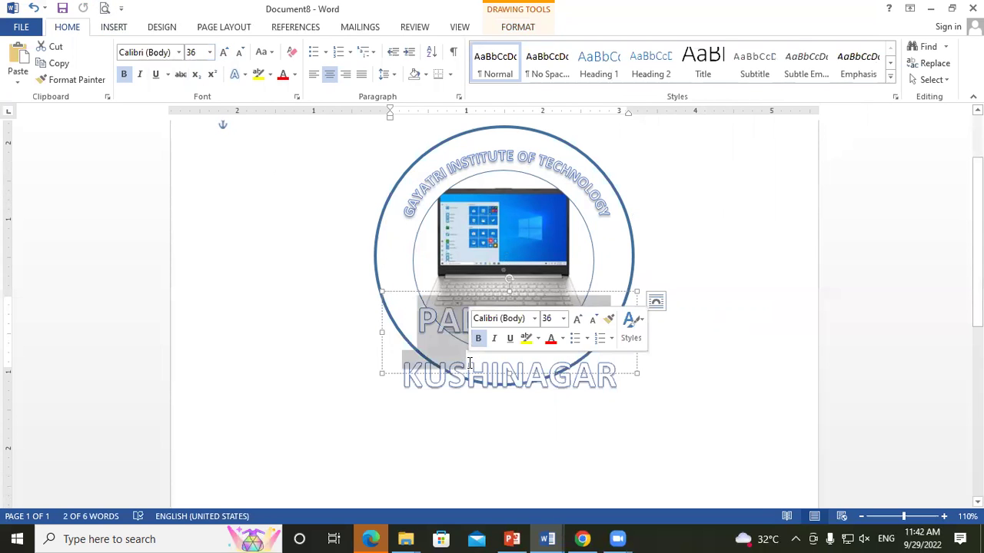
{"action": "left_click", "coordinate": [613, 384]}
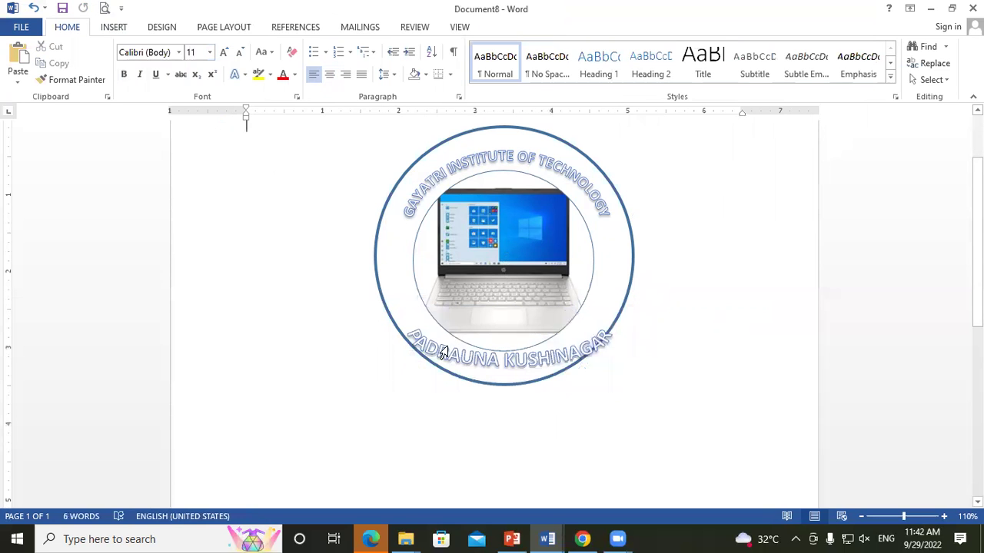
{"action": "triple_click", "coordinate": [464, 332]}
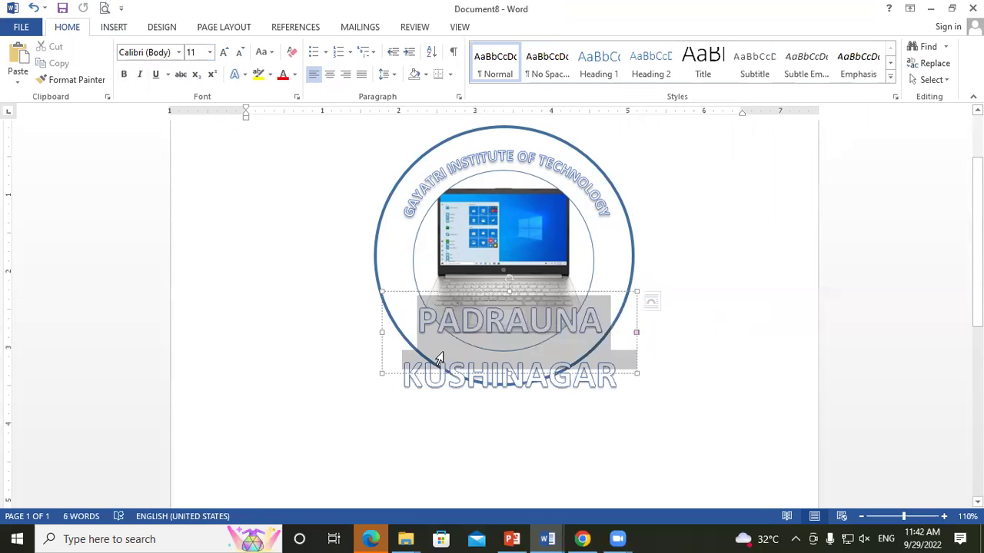
{"action": "left_click", "coordinate": [240, 52]}
{"action": "left_click", "coordinate": [240, 52]}
{"action": "left_click", "coordinate": [240, 52]}
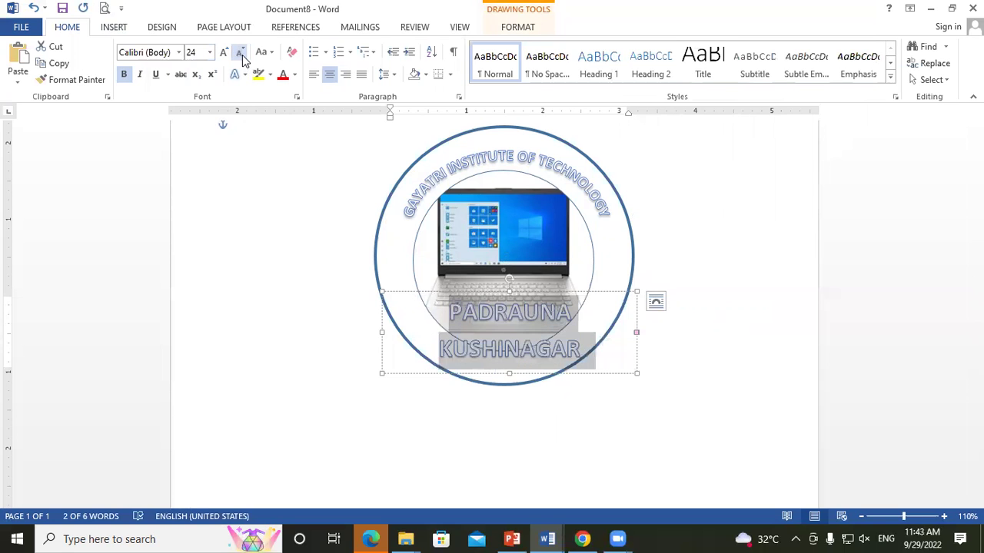
{"action": "left_click", "coordinate": [610, 452]}
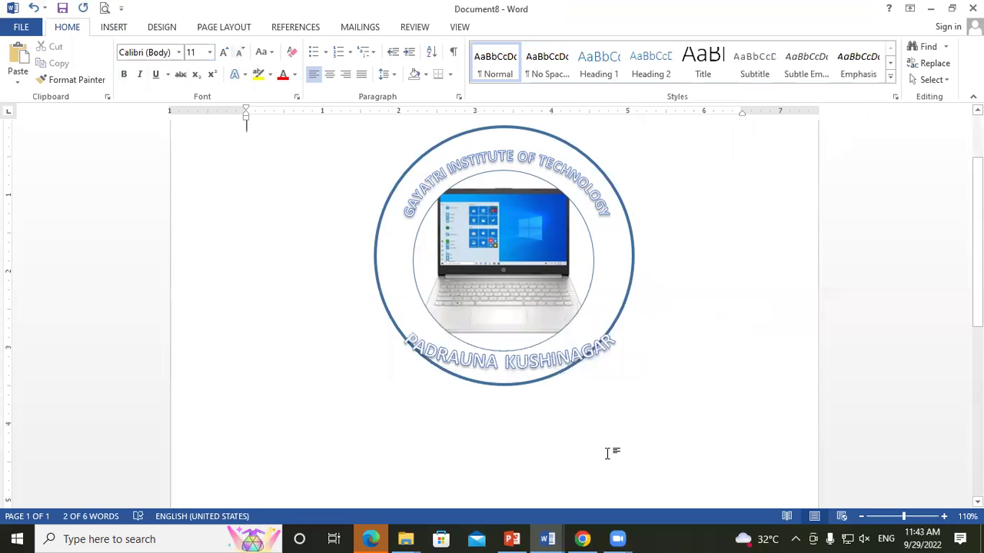
Fine-tune the curved text to 20 pt, raising the box's top edge to fit the ring.
{"action": "left_click", "coordinate": [476, 360]}
{"action": "triple_click", "coordinate": [479, 354]}
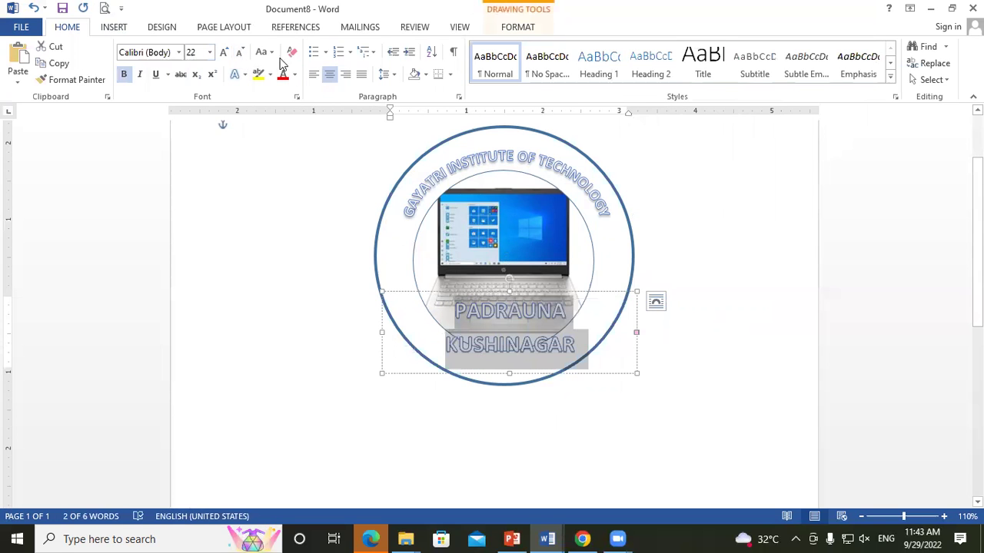
{"action": "left_click", "coordinate": [239, 52]}
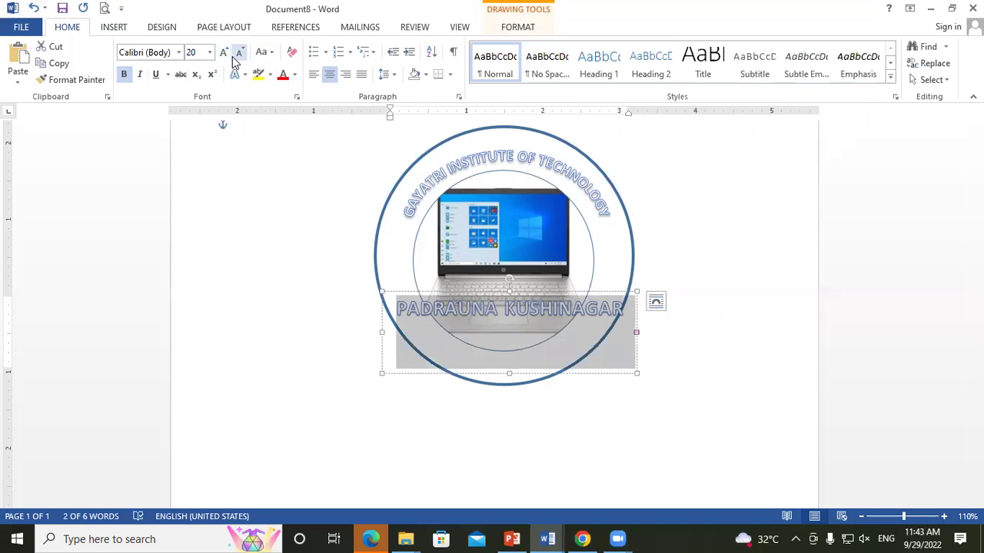
{"action": "left_click", "coordinate": [239, 52]}
{"action": "left_click", "coordinate": [538, 409]}
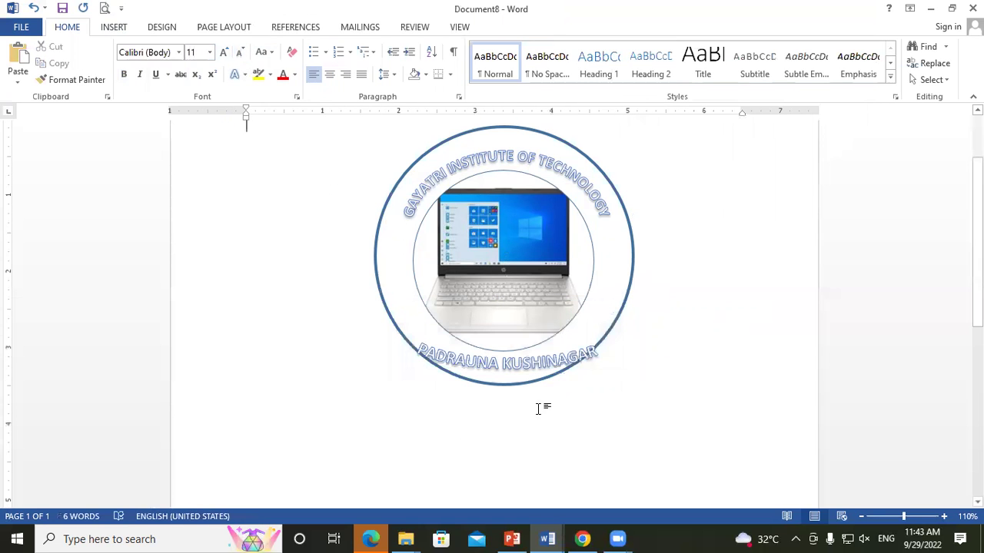
{"action": "triple_click", "coordinate": [476, 364]}
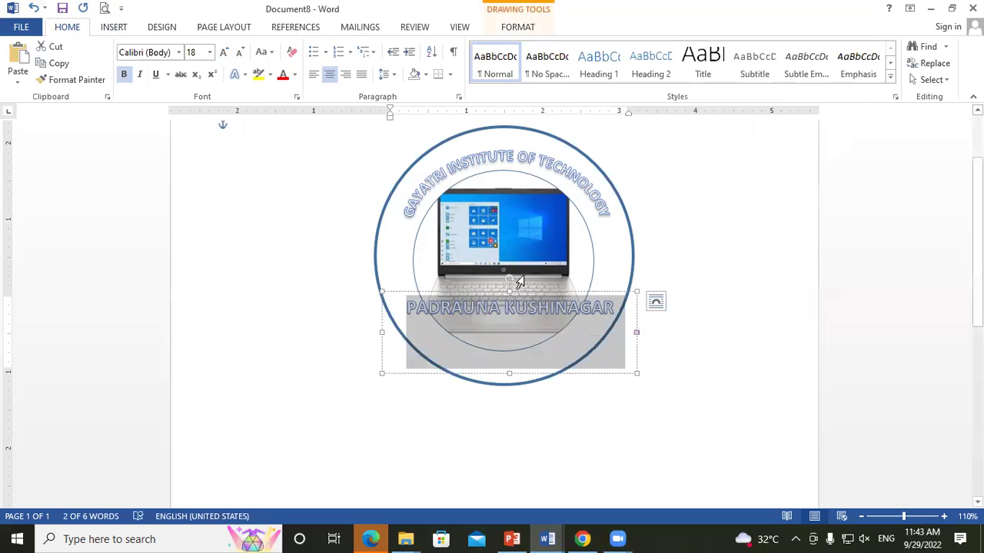
{"action": "left_click_drag", "start_coordinate": [509, 291], "coordinate": [509, 230]}
{"action": "left_click", "coordinate": [689, 404]}
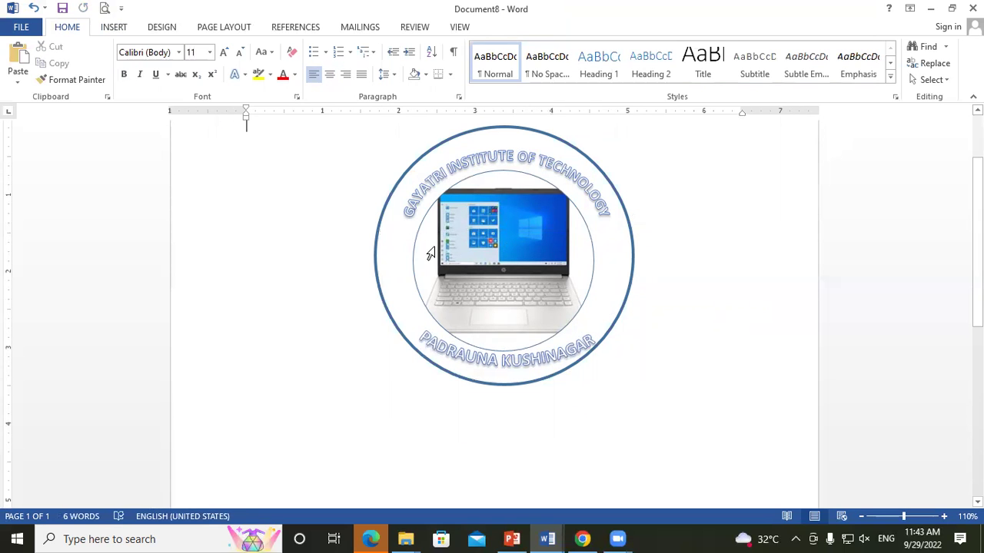
{"action": "triple_click", "coordinate": [444, 353]}
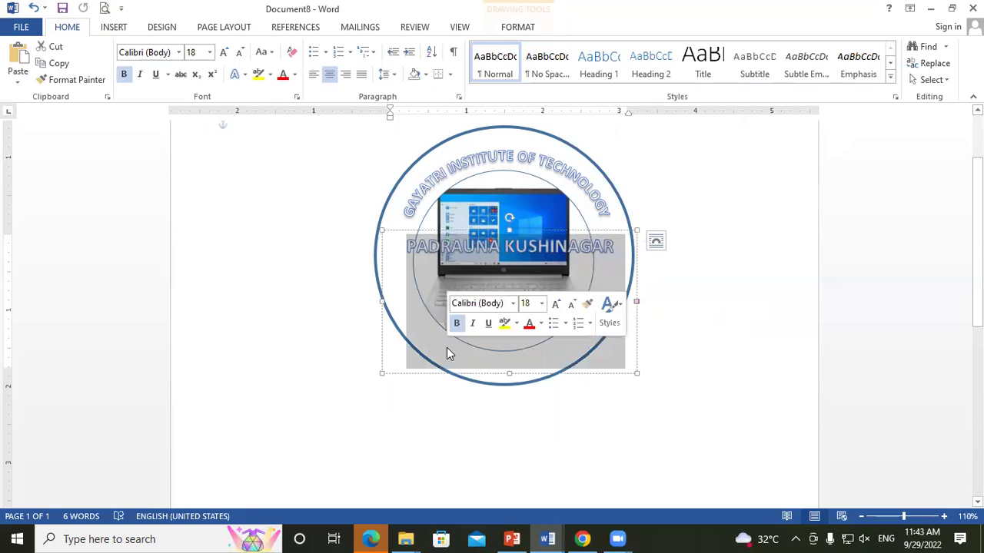
{"action": "left_click", "coordinate": [224, 51]}
{"action": "left_click", "coordinate": [676, 265]}
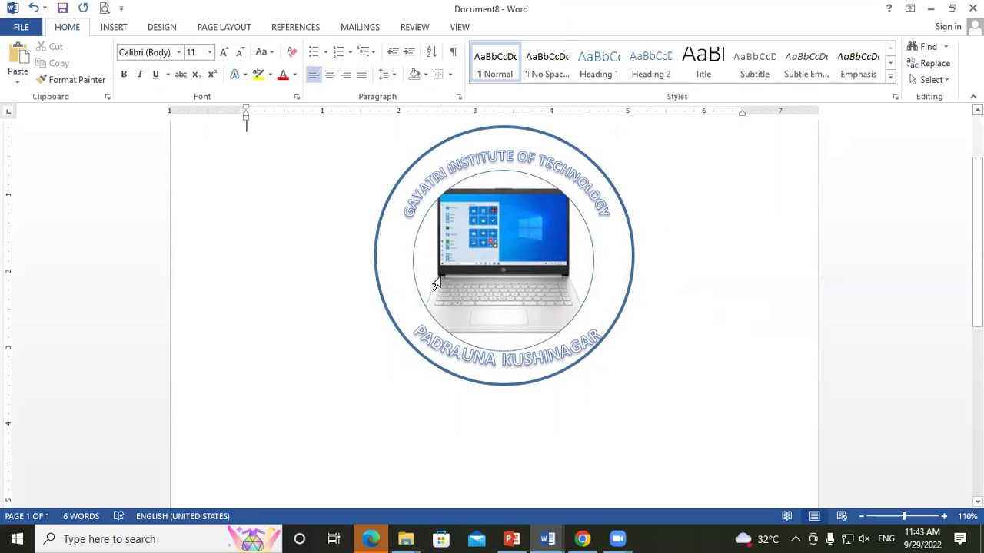
Draw a 5-point star on the logo's left edge and place a copy on its right edge.
{"action": "left_click", "coordinate": [113, 27]}
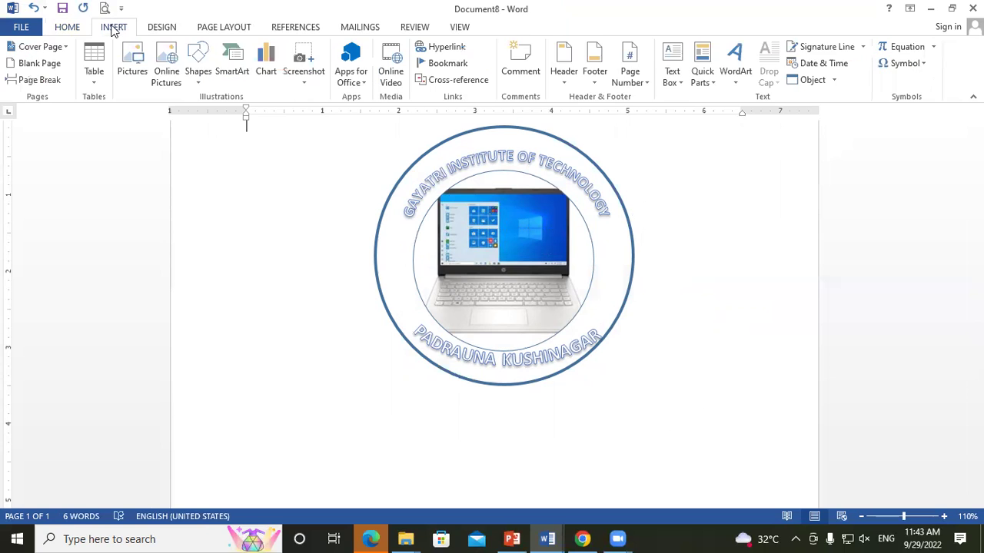
{"action": "left_click", "coordinate": [198, 66]}
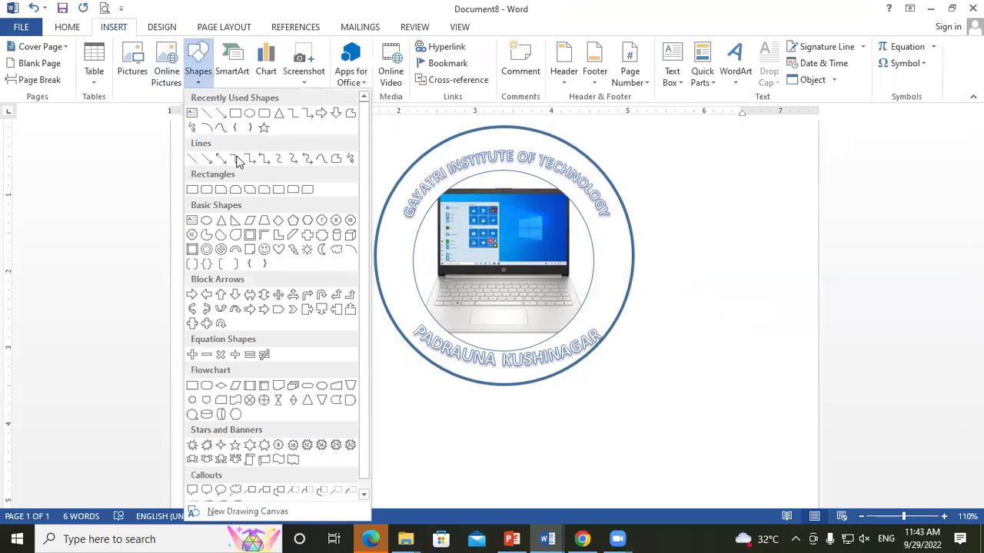
{"action": "scroll", "coordinate": [239, 265], "scroll_direction": "down", "scroll_amount": 1}
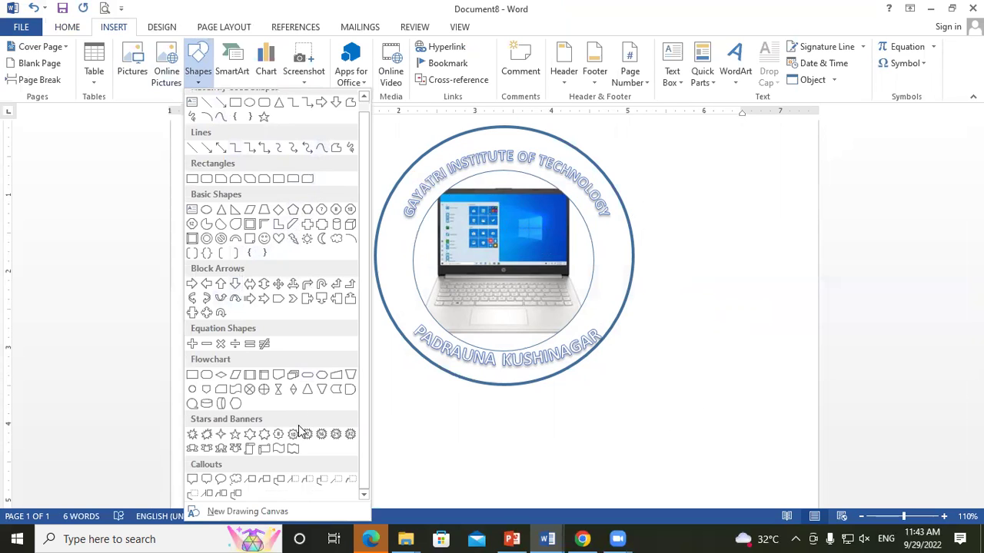
{"action": "left_click", "coordinate": [236, 435]}
{"action": "left_click_drag", "start_coordinate": [385, 241], "coordinate": [412, 272]}
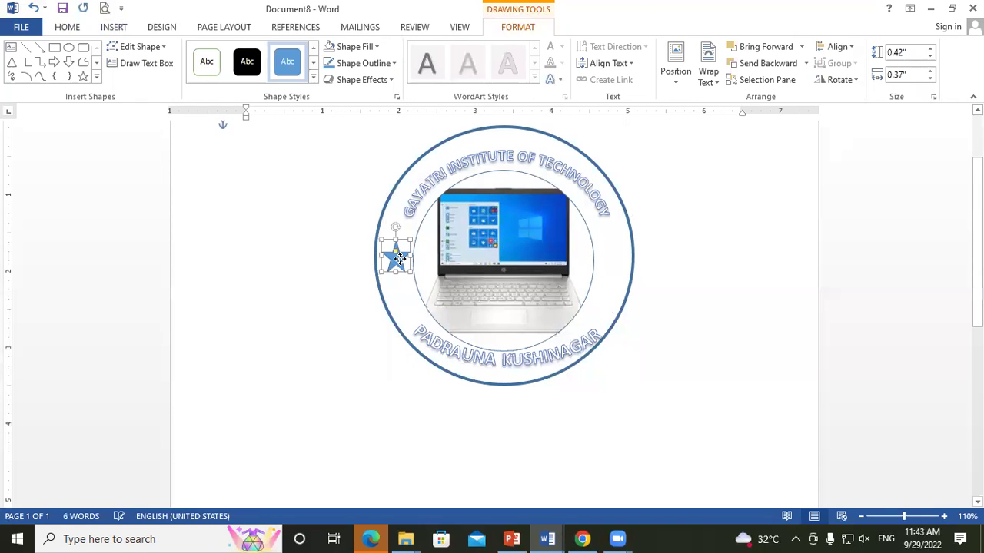
{"action": "key", "text": "ctrl+d"}
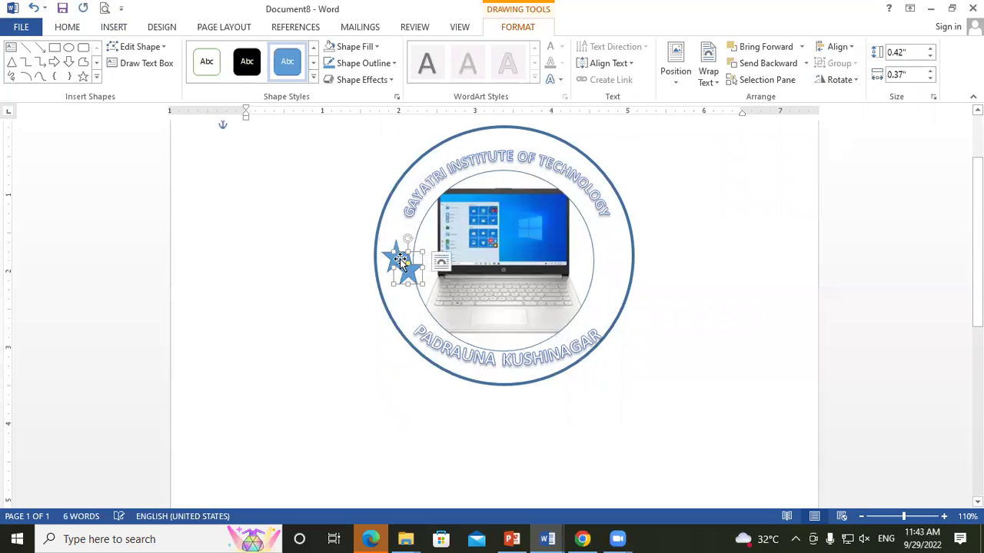
{"action": "left_click_drag", "start_coordinate": [416, 272], "coordinate": [612, 257]}
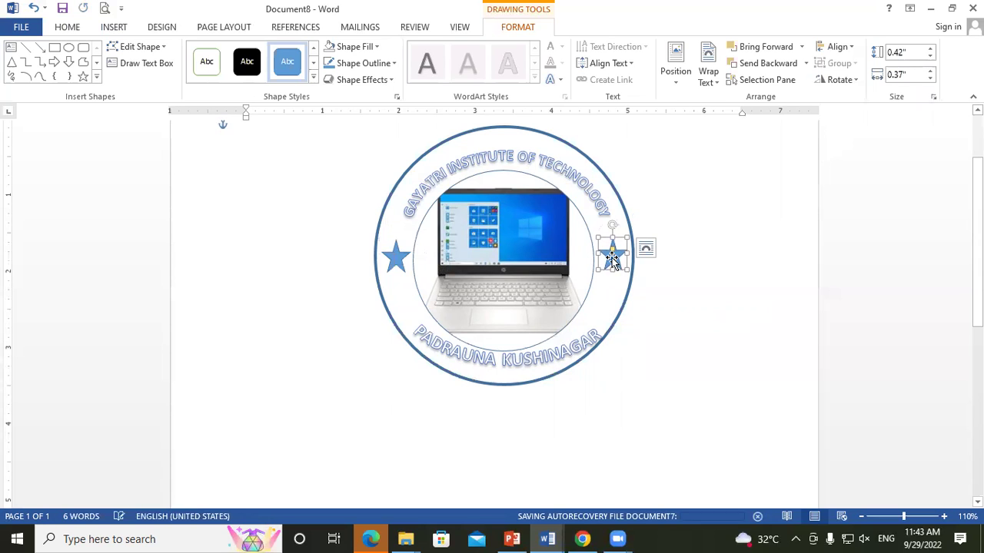
Fill both stars with yellow.
{"action": "left_click", "coordinate": [395, 262]}
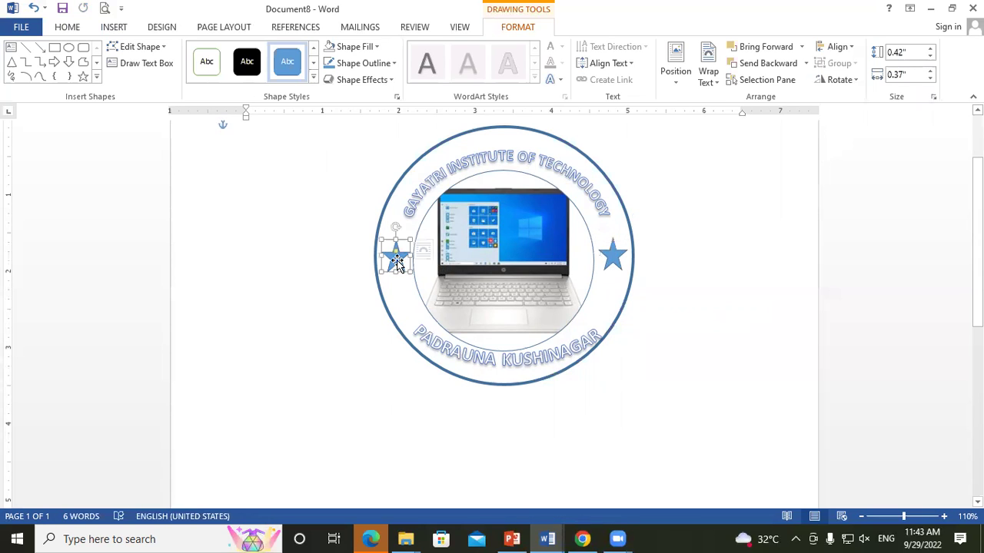
{"action": "left_click", "coordinate": [350, 47]}
{"action": "left_click", "coordinate": [365, 159]}
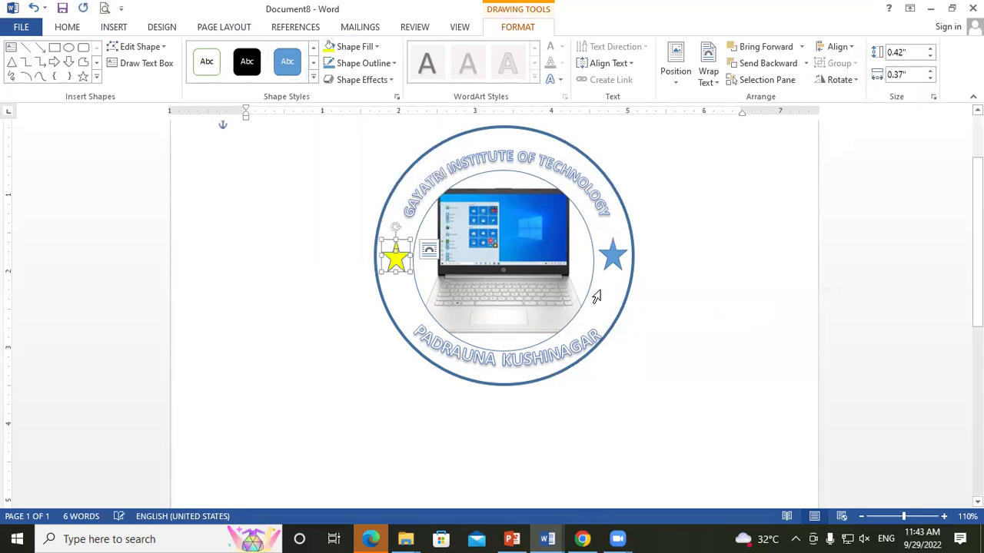
{"action": "left_click", "coordinate": [610, 265]}
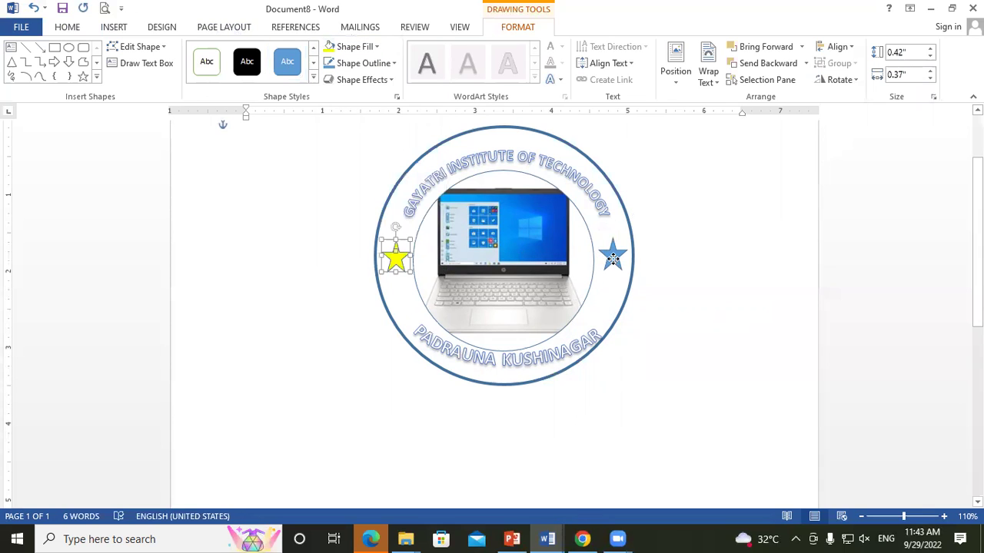
{"action": "left_click", "coordinate": [351, 46]}
{"action": "left_click", "coordinate": [365, 159]}
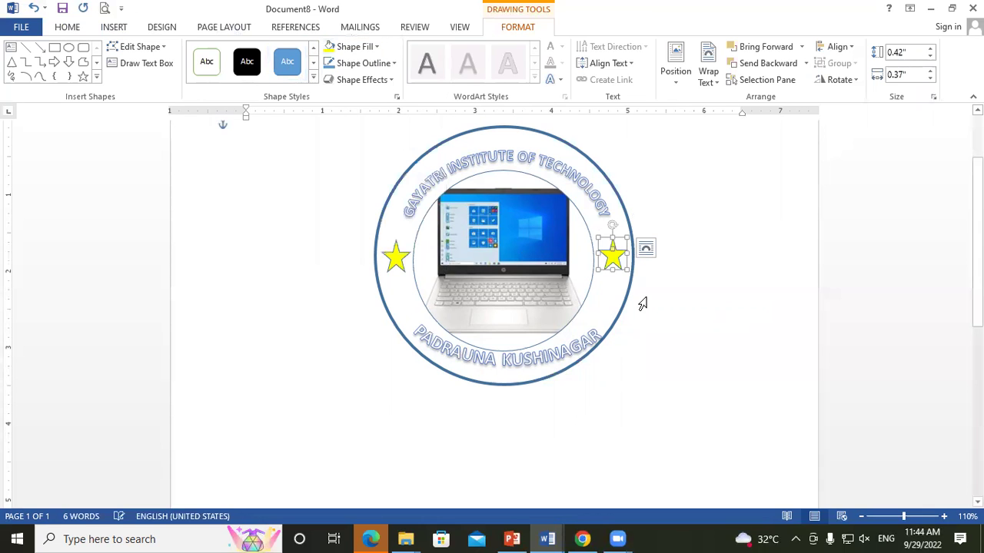
{"action": "left_click", "coordinate": [661, 305]}
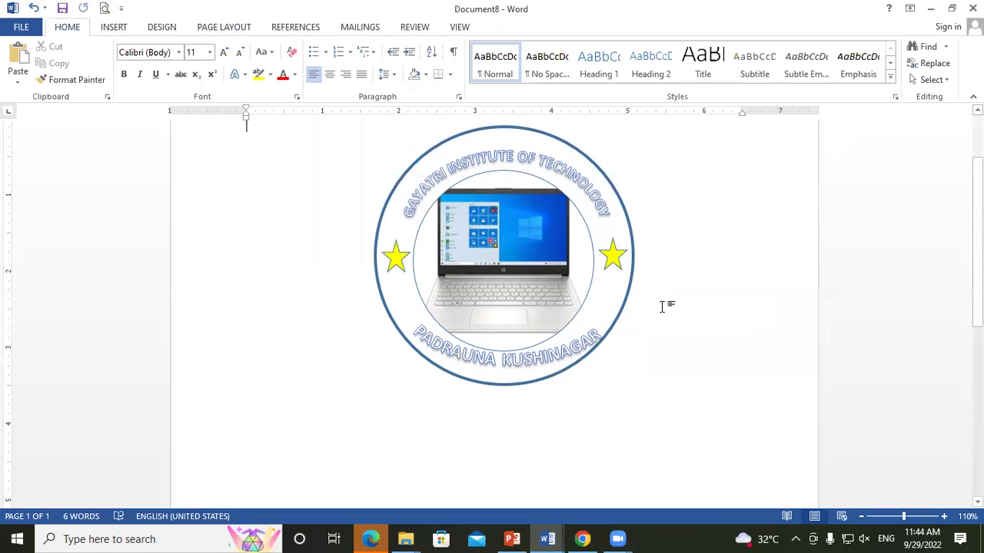
Start a new blank document.
{"action": "left_click", "coordinate": [490, 247]}
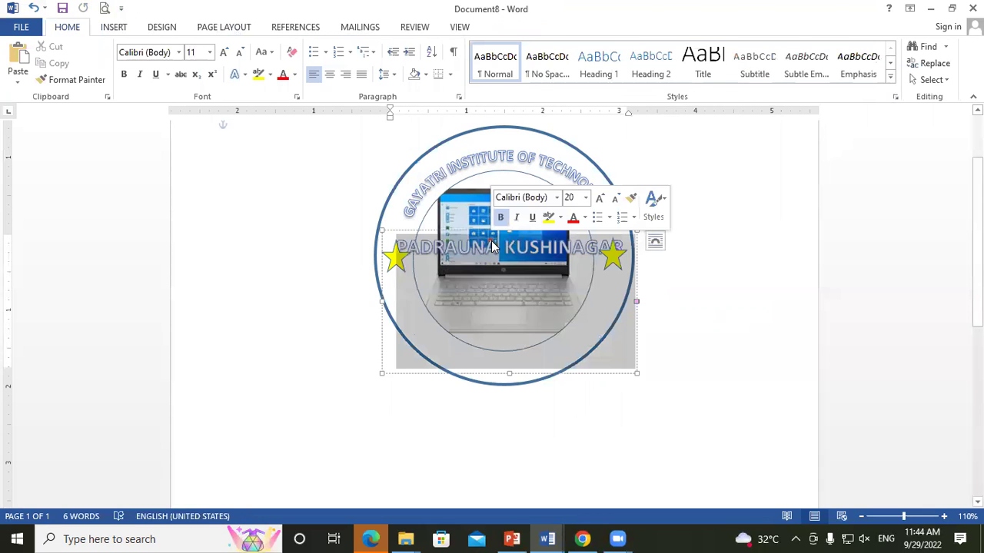
{"action": "left_click", "coordinate": [686, 265]}
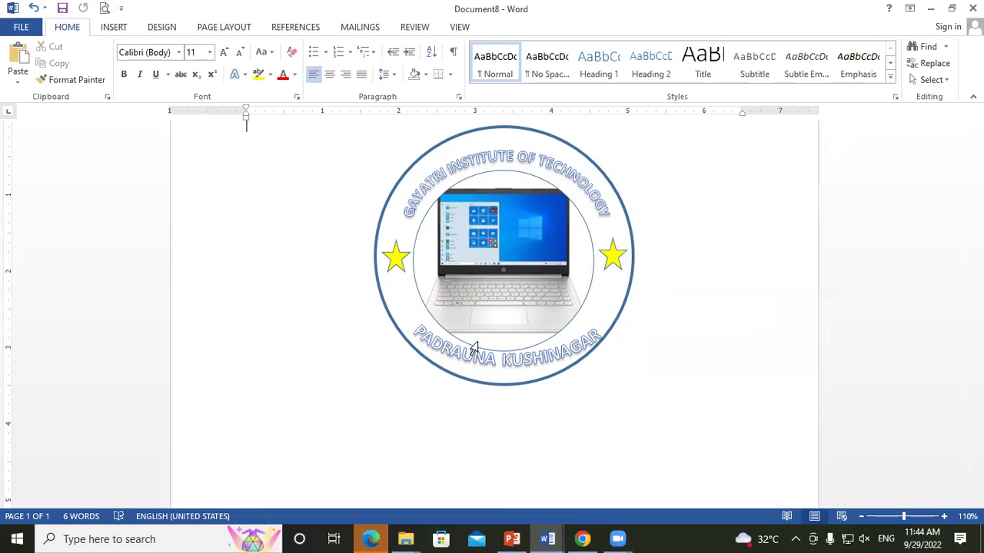
{"action": "key", "text": "ctrl+n"}
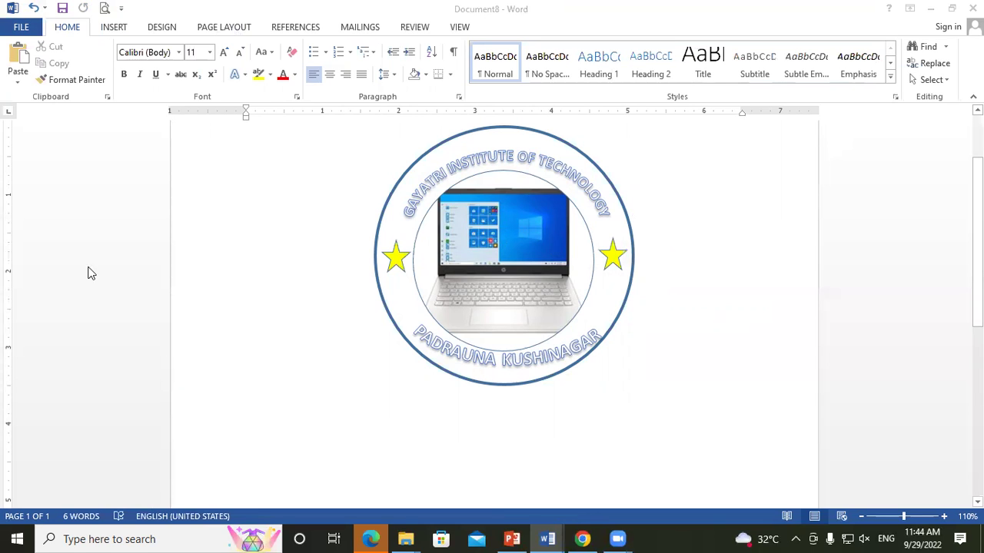
Draw a wide ribbon banner shape across the blank page.
{"action": "left_click", "coordinate": [115, 29]}
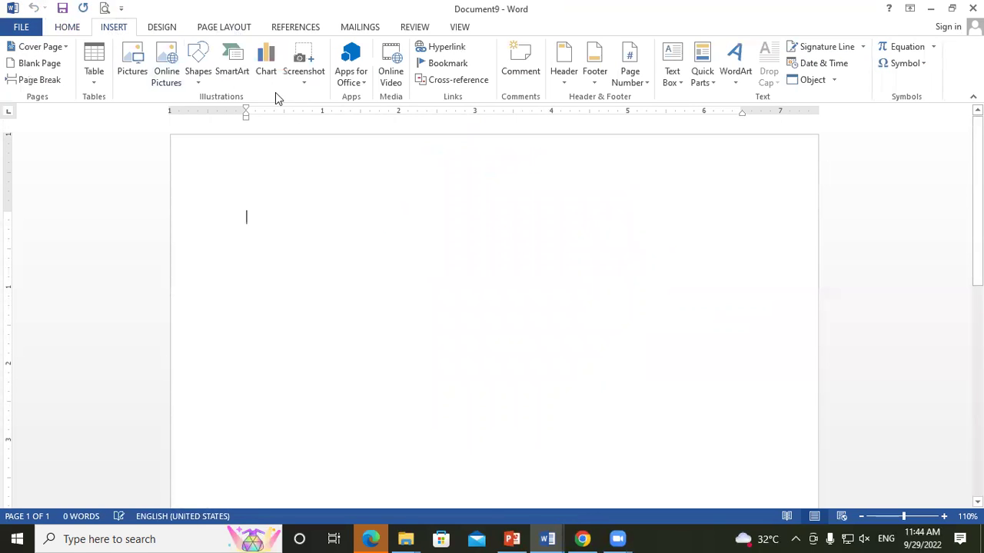
{"action": "left_click", "coordinate": [195, 80]}
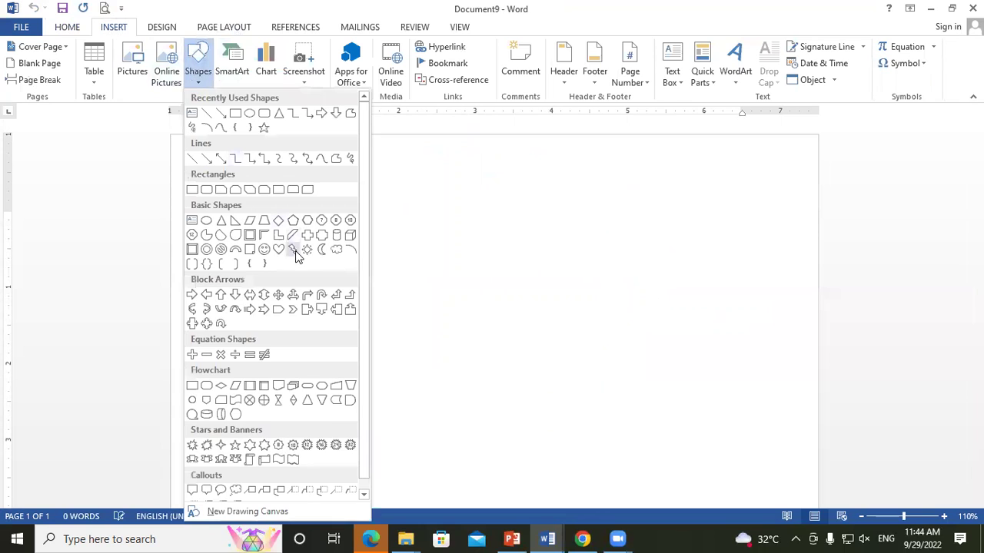
{"action": "scroll", "coordinate": [295, 251], "scroll_direction": "down", "scroll_amount": 1}
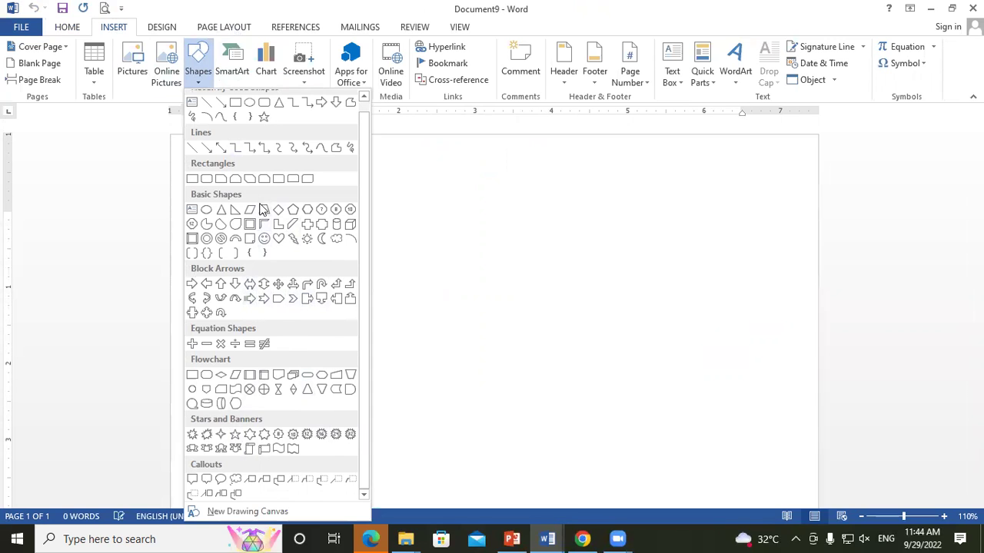
{"action": "scroll", "coordinate": [276, 433], "scroll_direction": "up", "scroll_amount": 1}
{"action": "scroll", "coordinate": [279, 433], "scroll_direction": "down", "scroll_amount": 1}
{"action": "scroll", "coordinate": [249, 424], "scroll_direction": "up", "scroll_amount": 1}
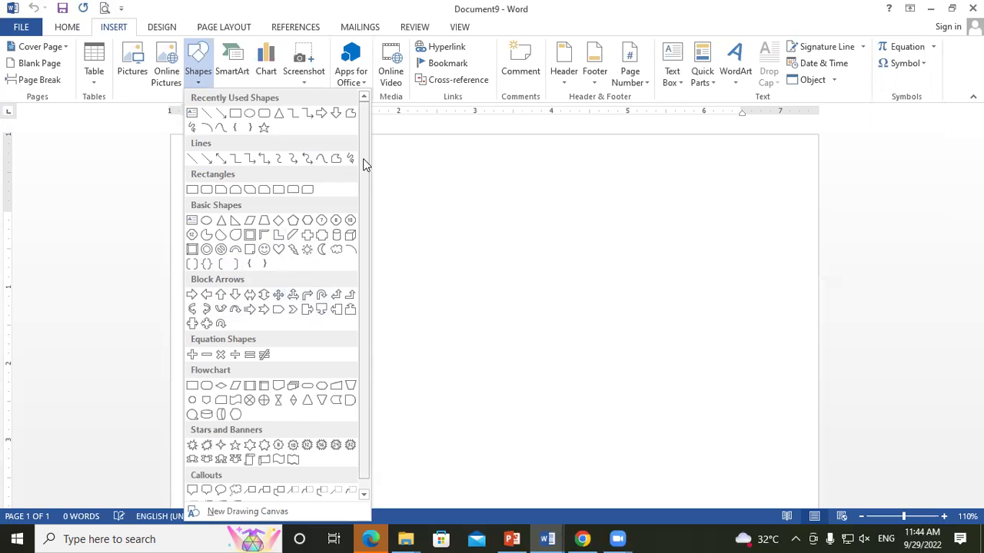
{"action": "scroll", "coordinate": [362, 193], "scroll_direction": "down", "scroll_amount": 1}
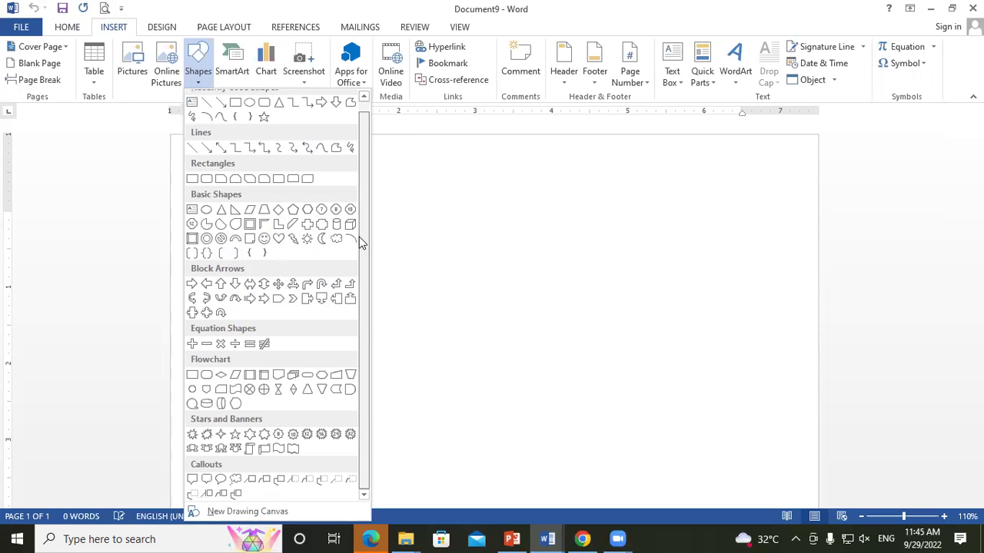
{"action": "left_click", "coordinate": [206, 448]}
{"action": "left_click_drag", "start_coordinate": [265, 332], "coordinate": [693, 389]}
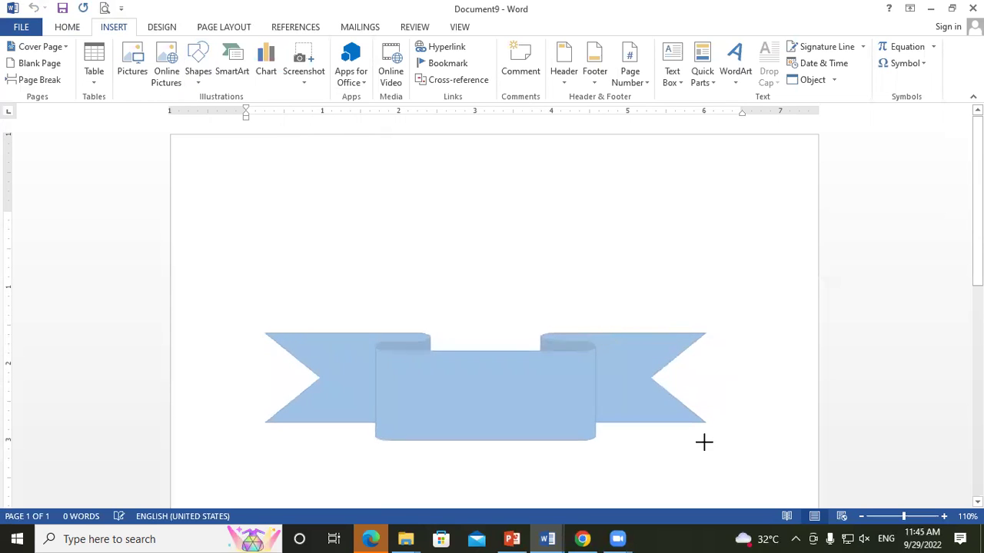
{"action": "mouse_move", "coordinate": [693, 389]}
{"action": "left_mouse_down"}
{"action": "mouse_move", "coordinate": [696, 422]}
{"action": "mouse_move", "coordinate": [686, 408]}
{"action": "left_mouse_up"}
Give the banner a 2¼ pt outline.
{"action": "left_click", "coordinate": [372, 47]}
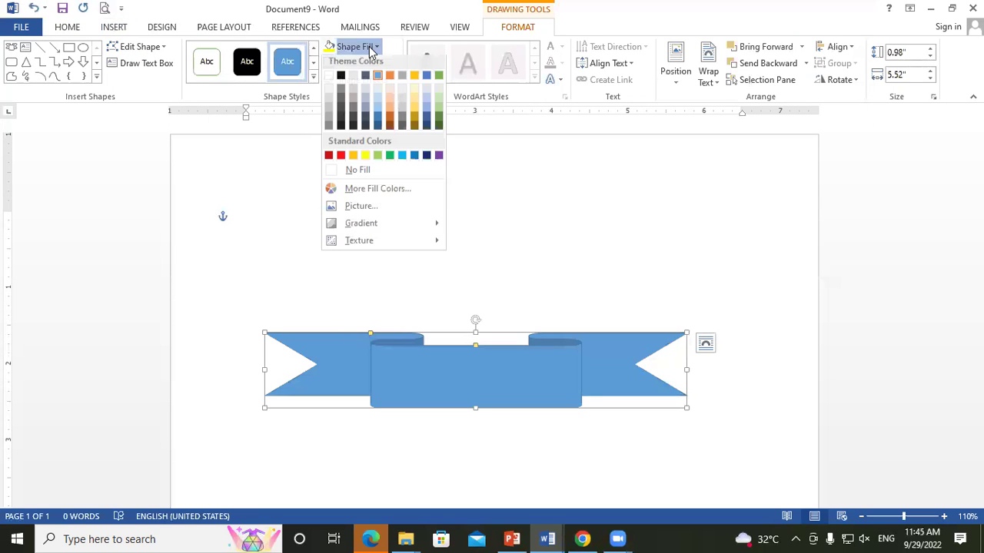
{"action": "left_click", "coordinate": [501, 37]}
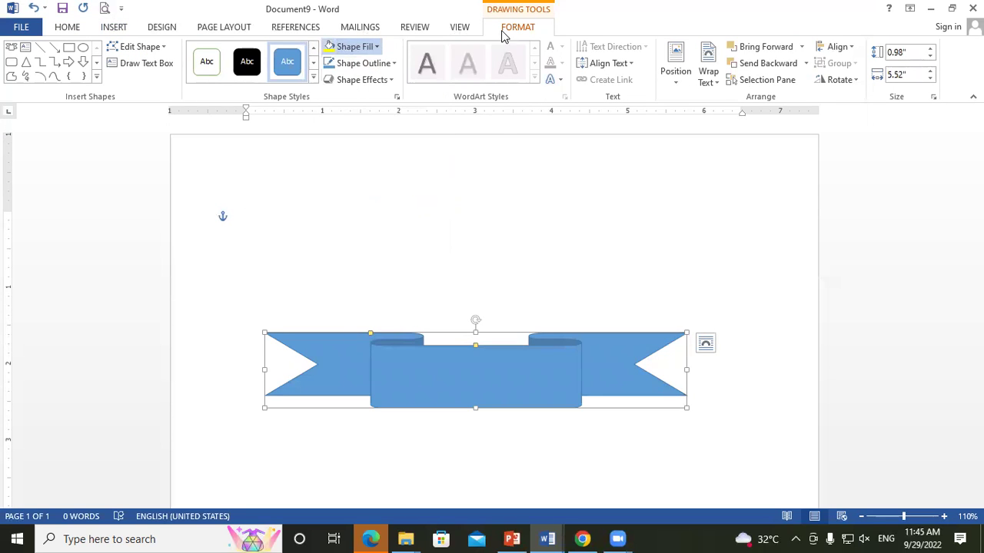
{"action": "left_click", "coordinate": [347, 65]}
{"action": "mouse_move", "coordinate": [358, 226]}
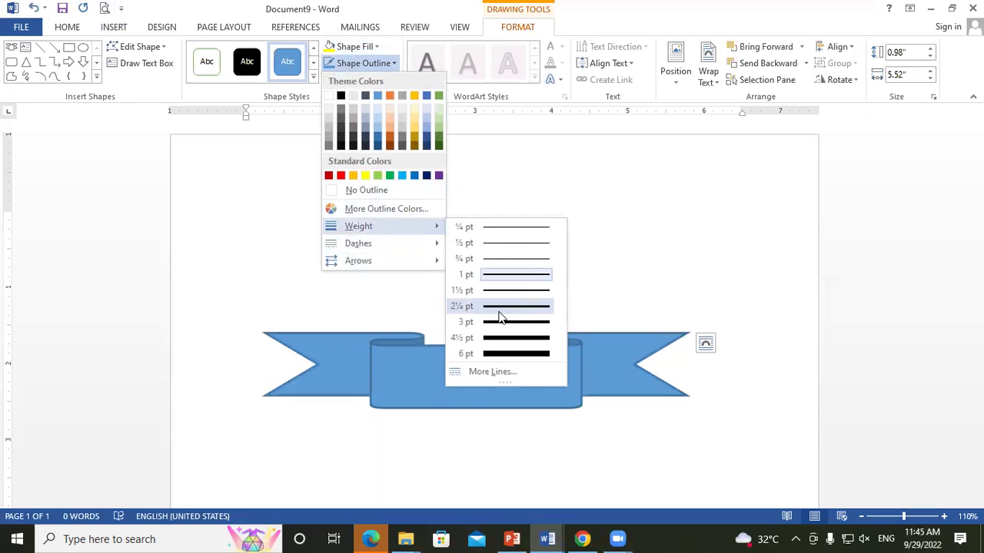
{"action": "left_click", "coordinate": [496, 314]}
{"action": "left_click", "coordinate": [529, 274]}
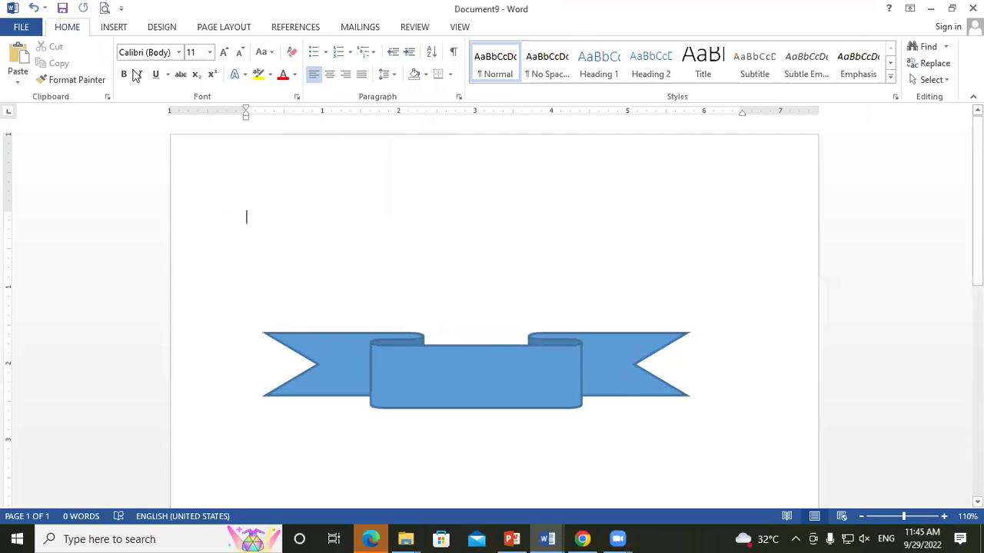
Apply the light-yellow preset shape style to the banner.
{"action": "left_click", "coordinate": [464, 390]}
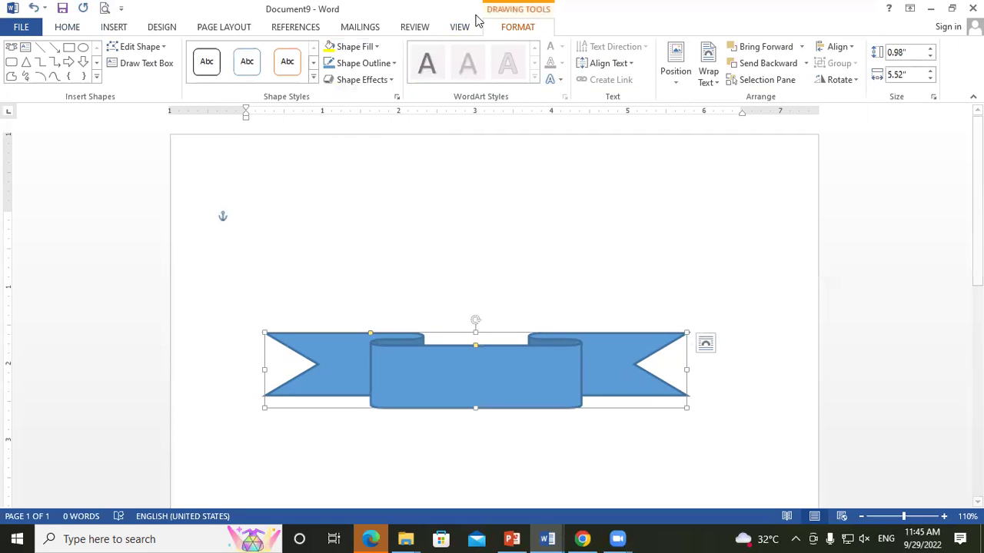
{"action": "left_click", "coordinate": [313, 77]}
{"action": "left_click", "coordinate": [368, 182]}
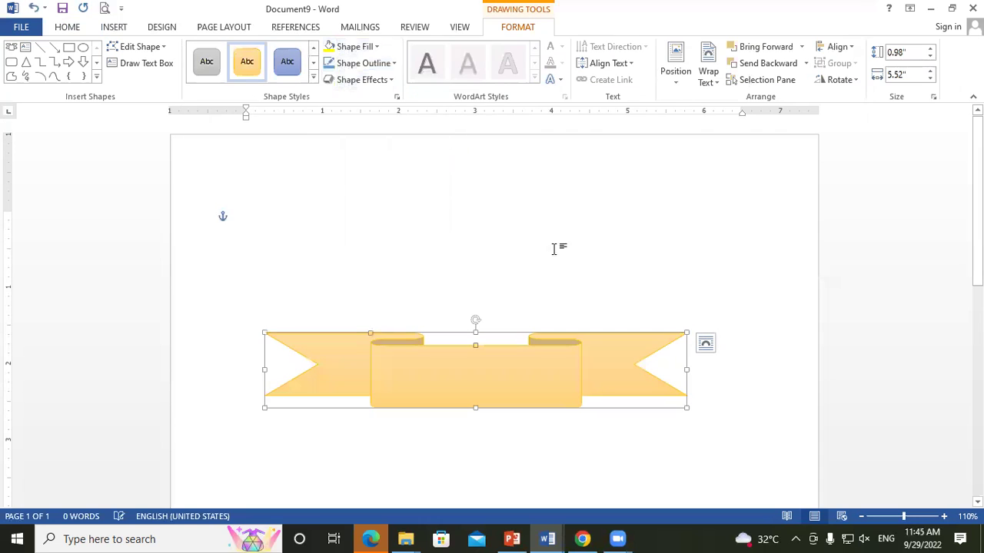
{"action": "left_click", "coordinate": [600, 255]}
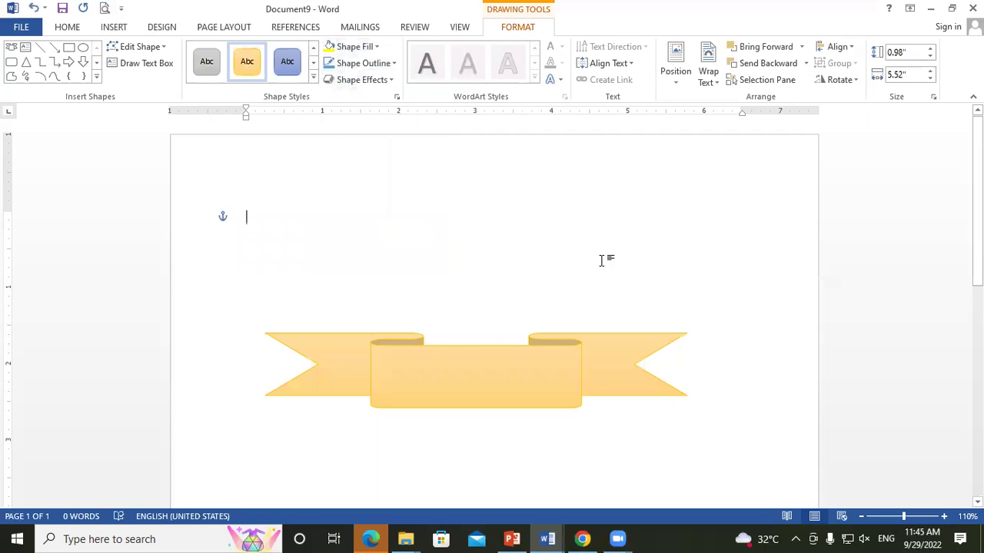
{"action": "left_click", "coordinate": [112, 28]}
Draw a 2.14" blue circle and centre it on top of the ribbon banner.
{"action": "left_click", "coordinate": [197, 79]}
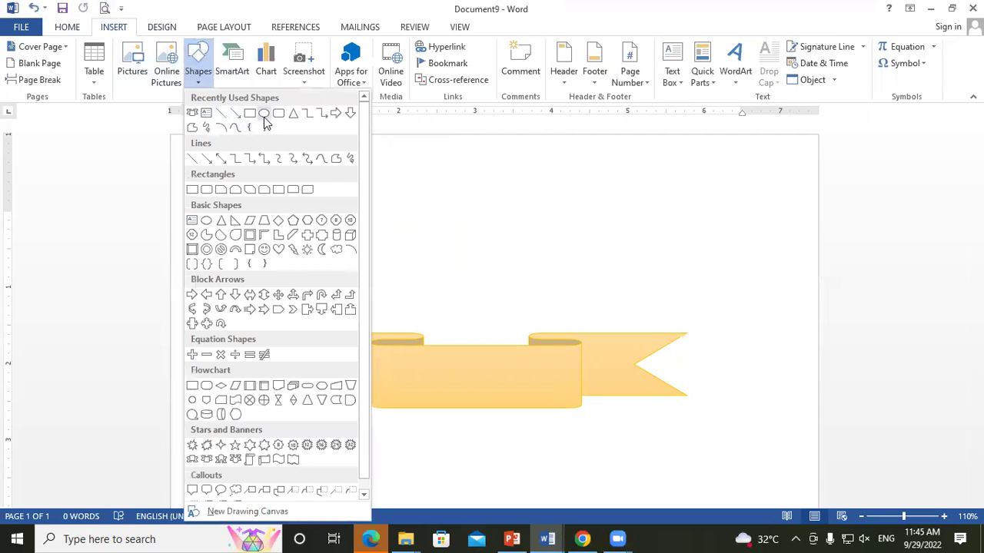
{"action": "left_click", "coordinate": [264, 113]}
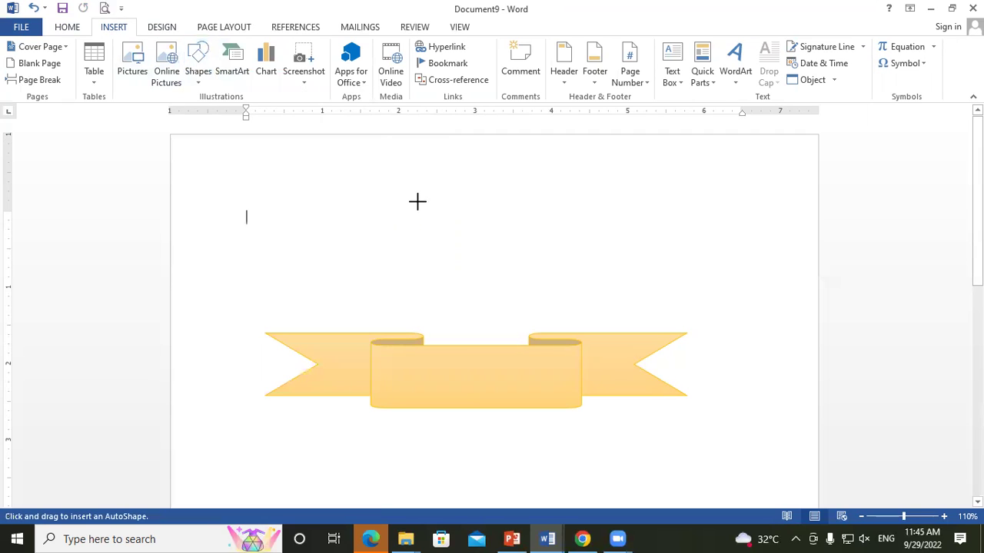
{"action": "left_click_drag", "start_coordinate": [403, 194], "coordinate": [529, 355]}
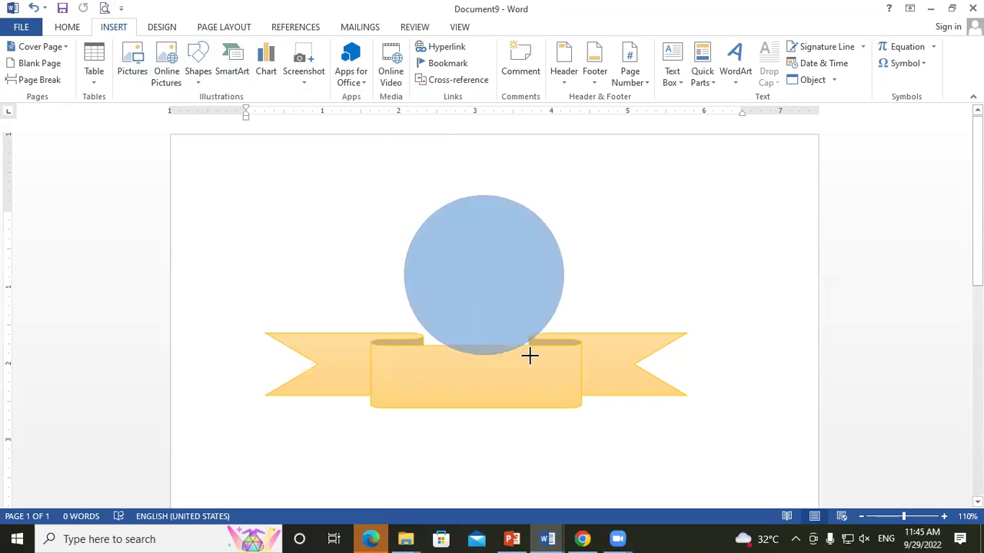
{"action": "left_click_drag", "start_coordinate": [487, 274], "coordinate": [473, 263]}
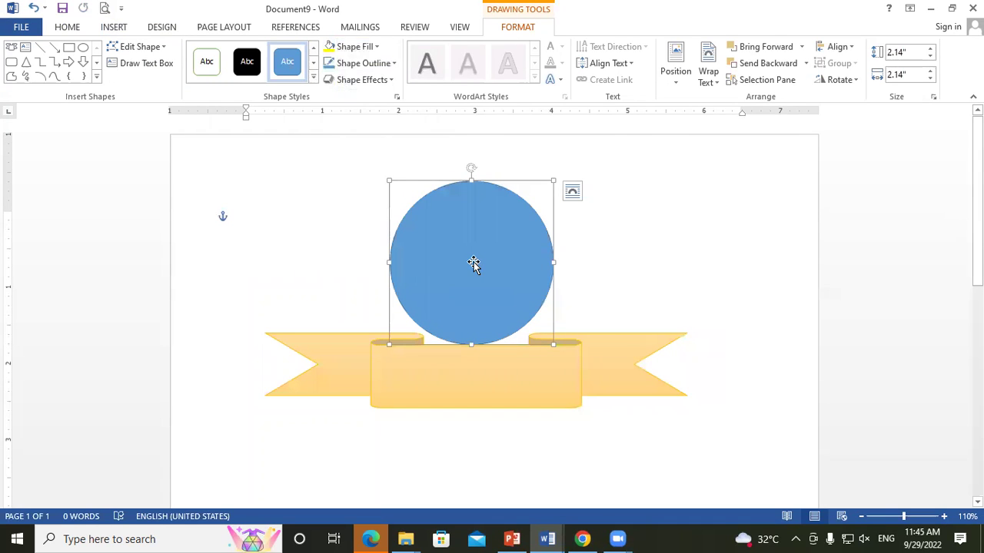
{"action": "left_click", "coordinate": [633, 258]}
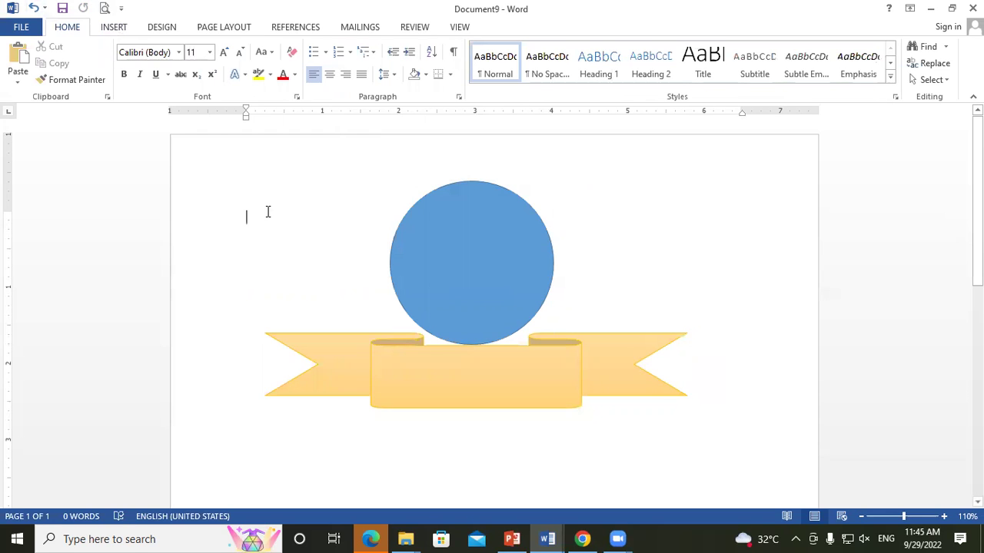
{"action": "left_click", "coordinate": [482, 276]}
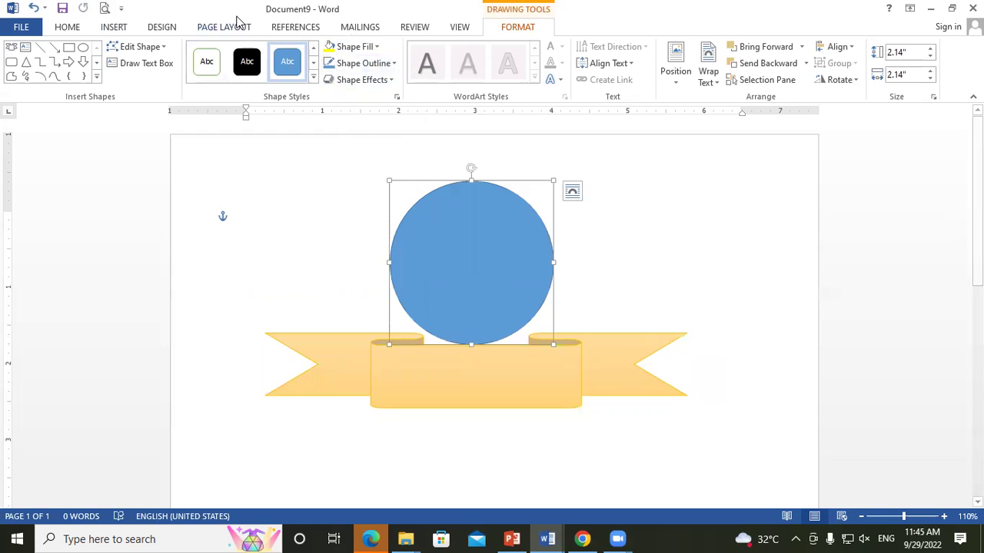
{"action": "left_click", "coordinate": [361, 47]}
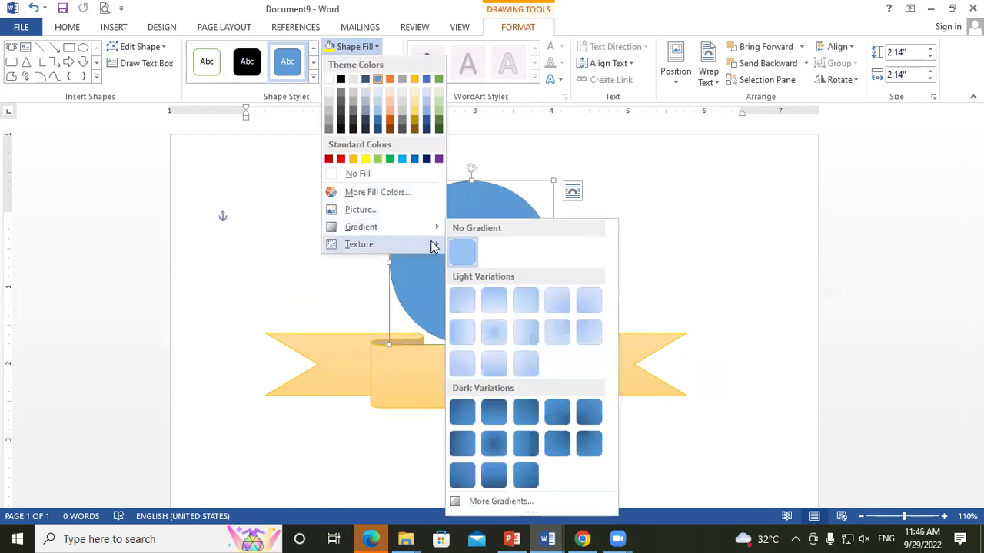
{"action": "mouse_move", "coordinate": [361, 226]}
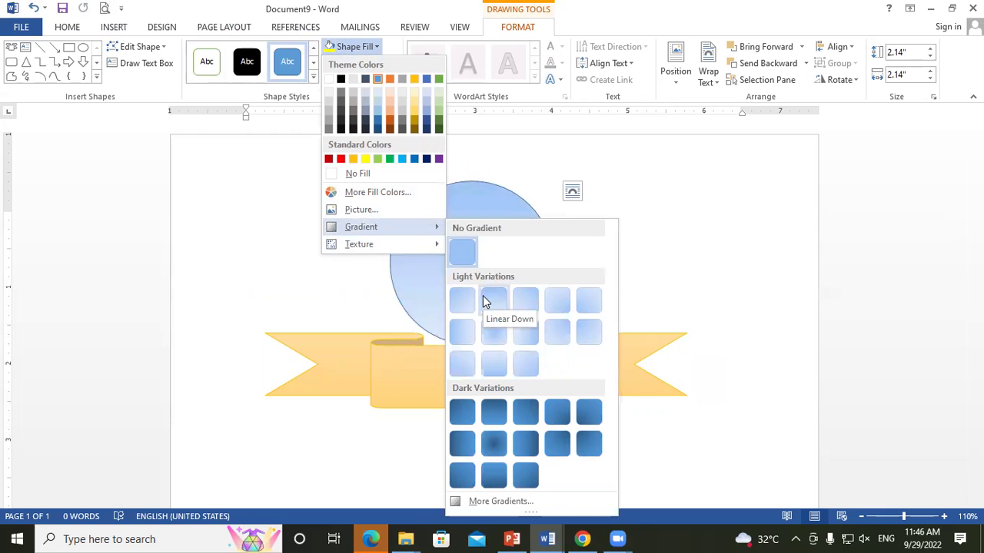
{"action": "left_click", "coordinate": [371, 192]}
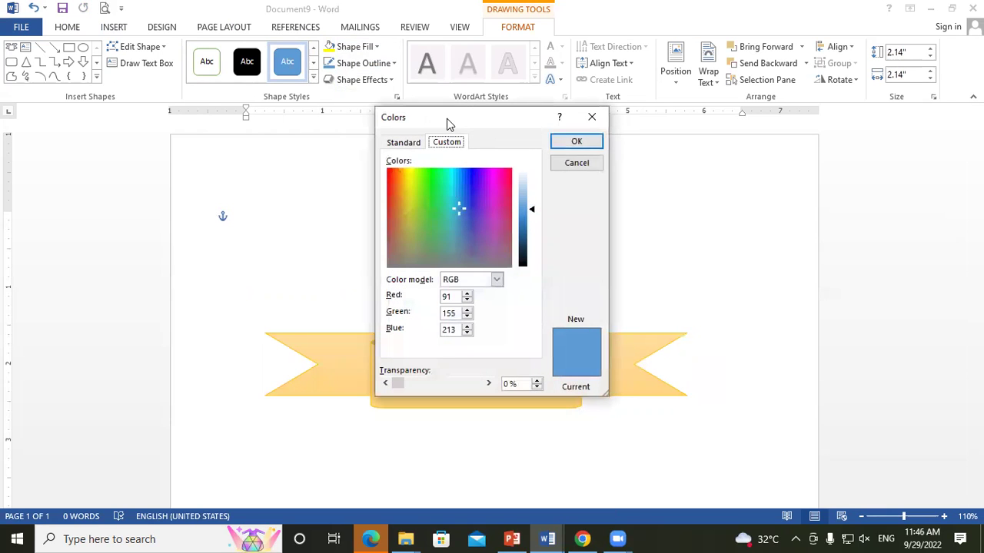
{"action": "left_click_drag", "start_coordinate": [446, 121], "coordinate": [177, 64]}
{"action": "left_click", "coordinate": [228, 129]}
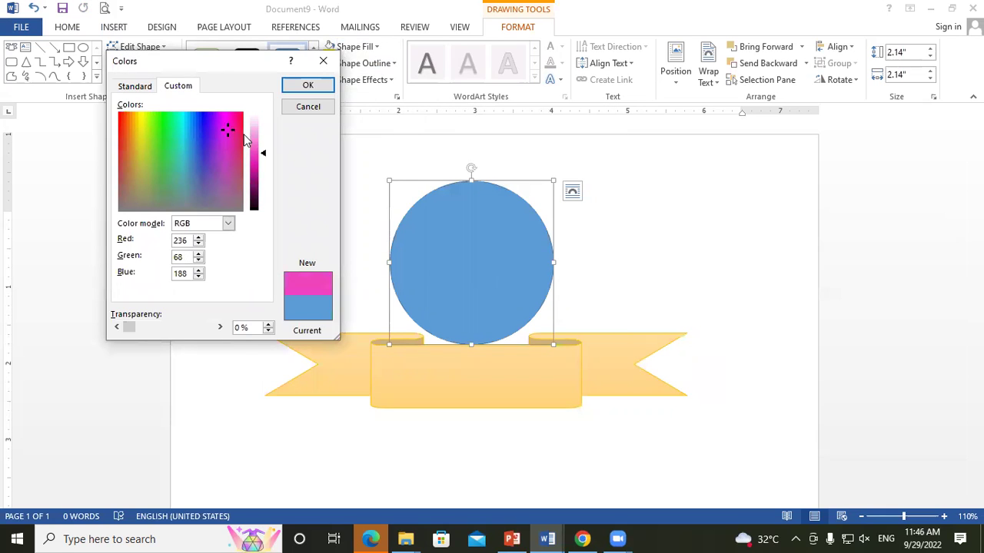
{"action": "left_click", "coordinate": [255, 130]}
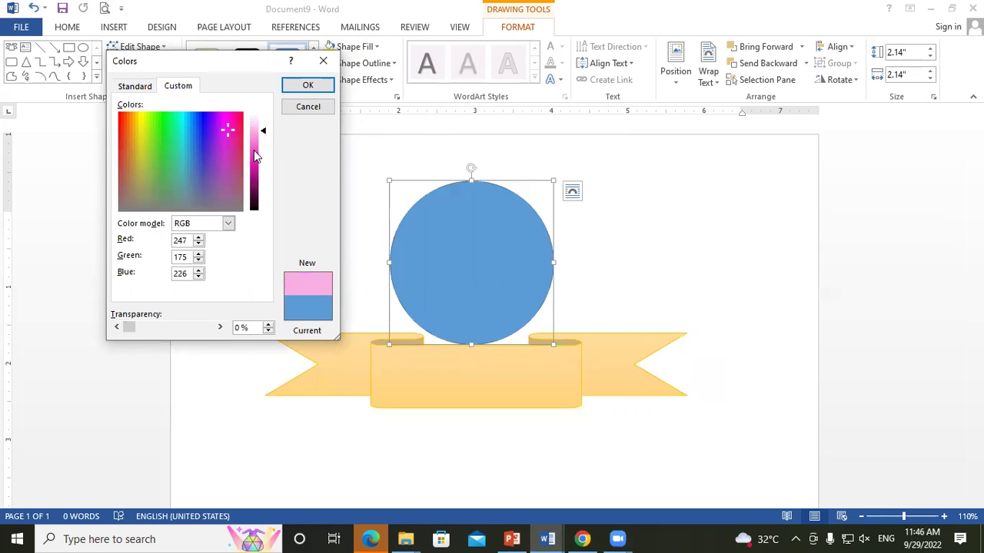
{"action": "left_click", "coordinate": [323, 60]}
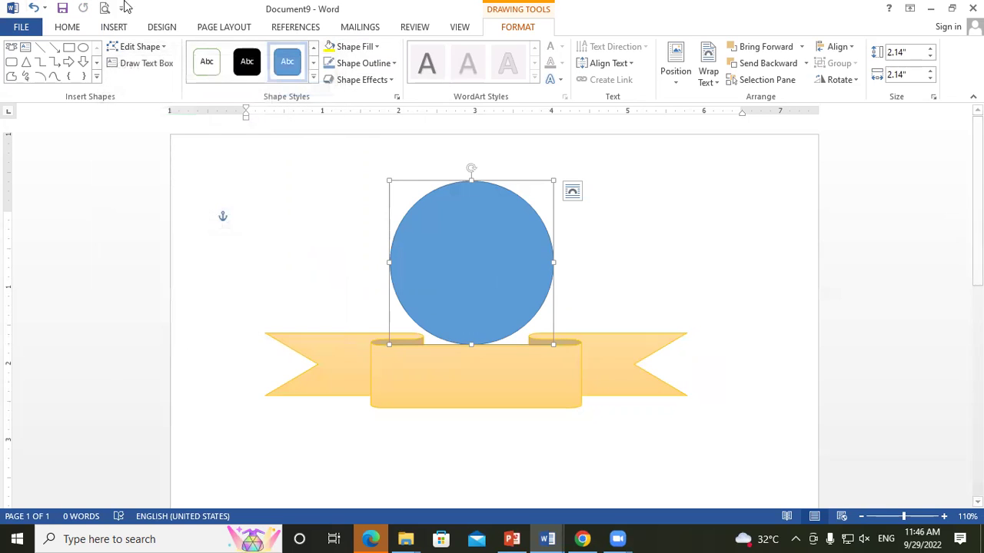
{"action": "left_click", "coordinate": [360, 48]}
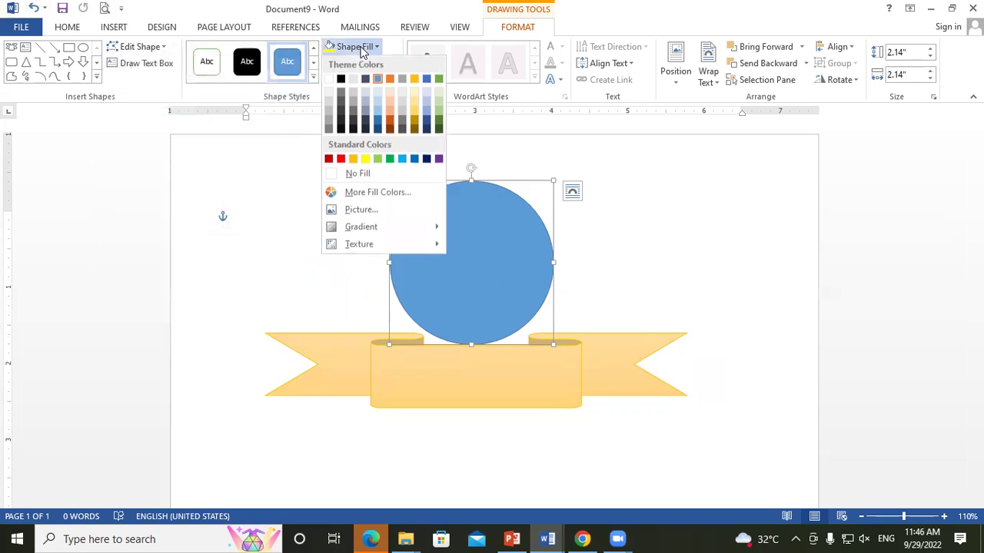
{"action": "mouse_move", "coordinate": [362, 227]}
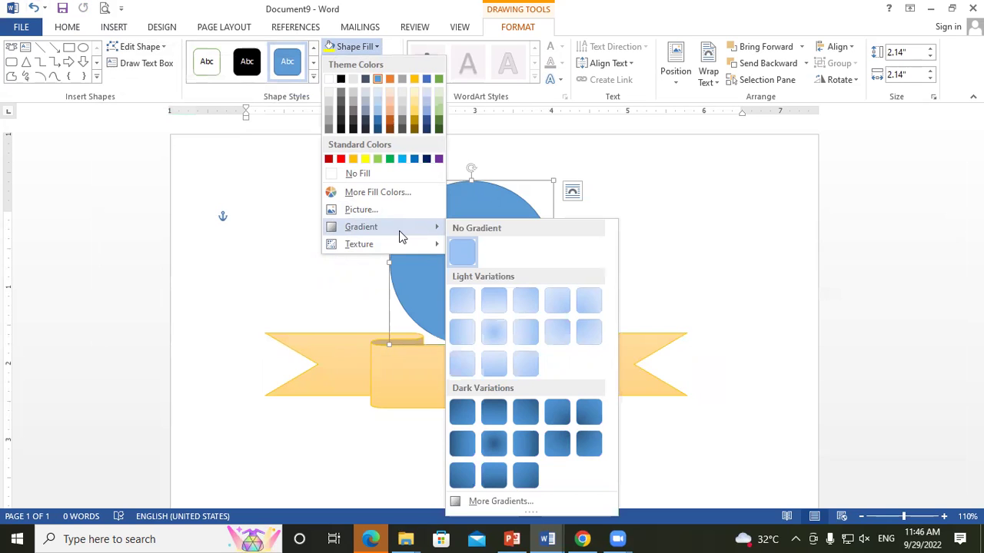
{"action": "left_click", "coordinate": [663, 203]}
{"action": "left_click", "coordinate": [636, 254]}
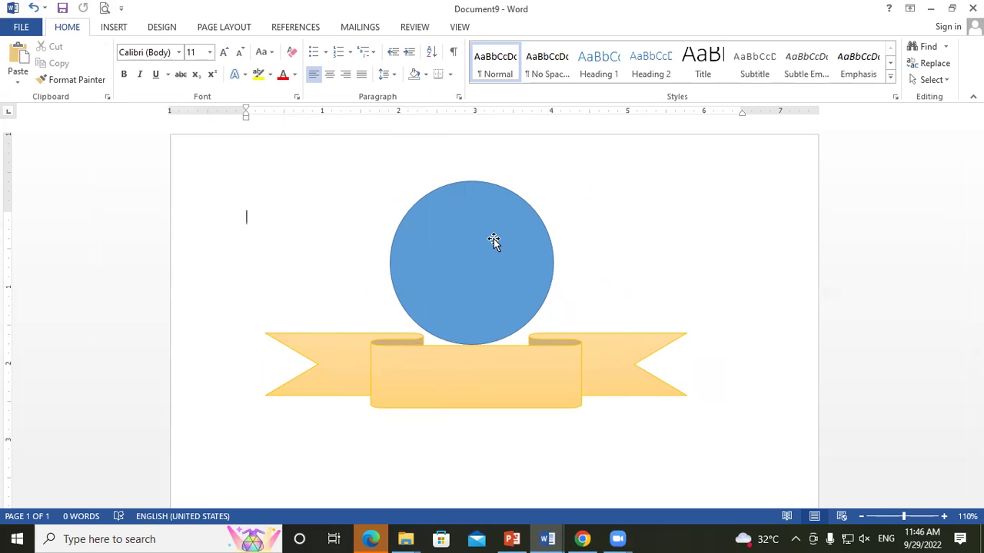
Switch to the Insert tab, leaving the circle-and-ribbon drawing unchanged.
{"action": "left_click", "coordinate": [117, 31]}
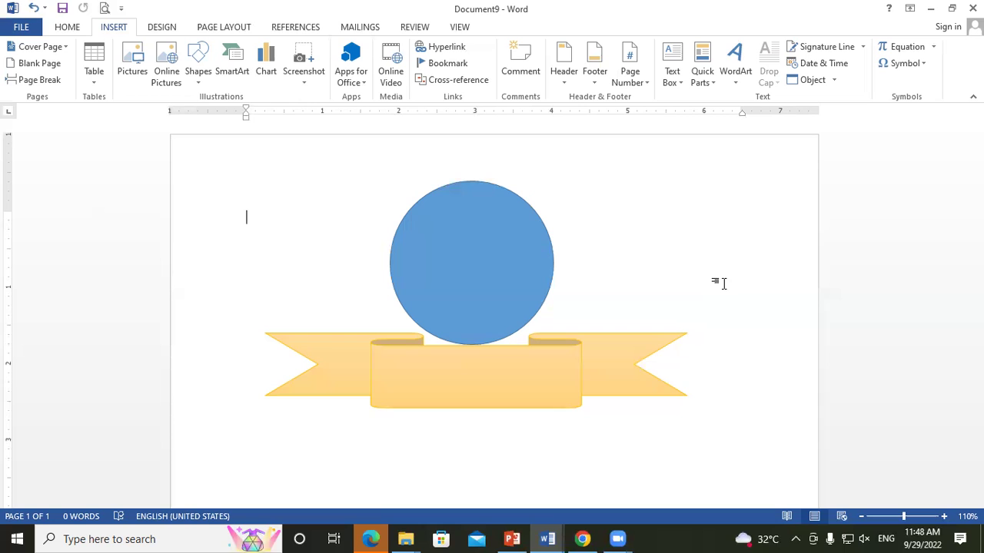
{"action": "mouse_move", "coordinate": [481, 391]}
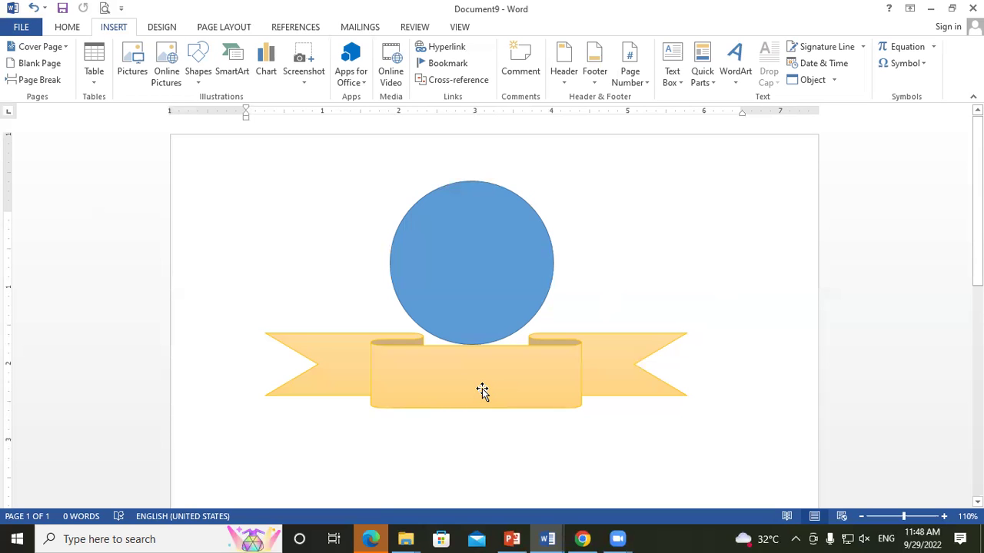
In a new document, type India, Information and Institute on separate lines.
{"action": "key", "text": "ctrl+n"}
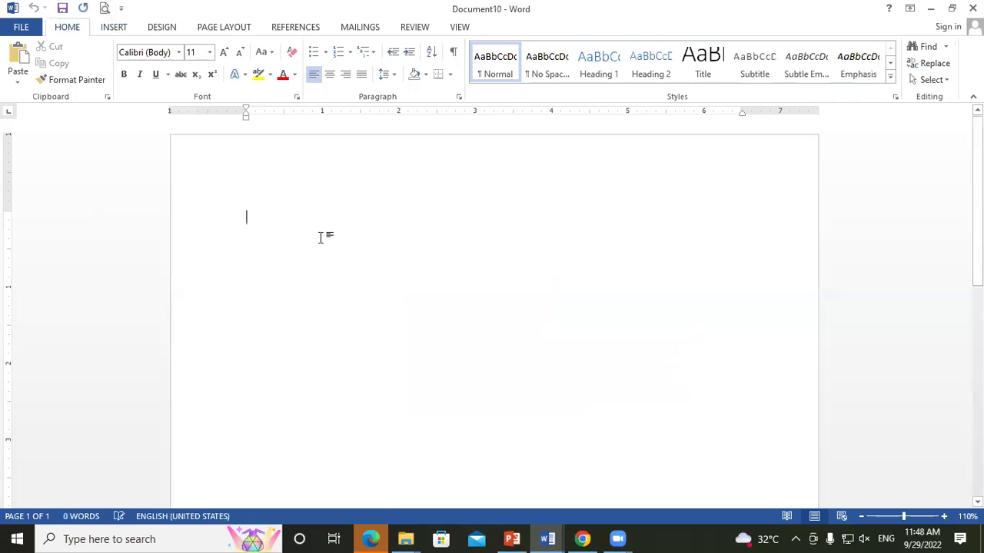
{"action": "type", "text": "India "}
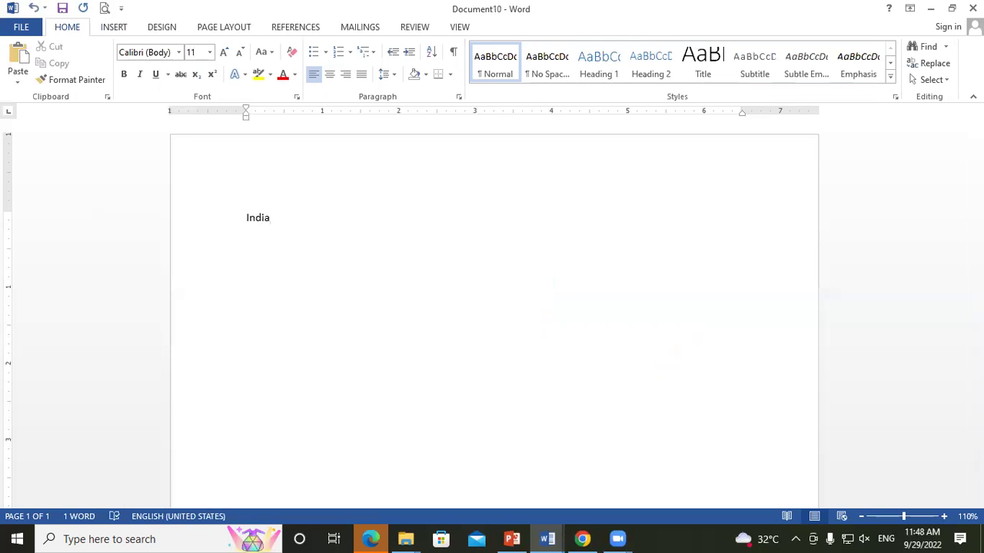
{"action": "type", "text": "Information "}
{"action": "type", "text": "Instiute"}
{"action": "key", "text": "BackSpace"}
{"action": "key", "text": "BackSpace"}
{"action": "key", "text": "BackSpace"}
{"action": "type", "text": "tute"}
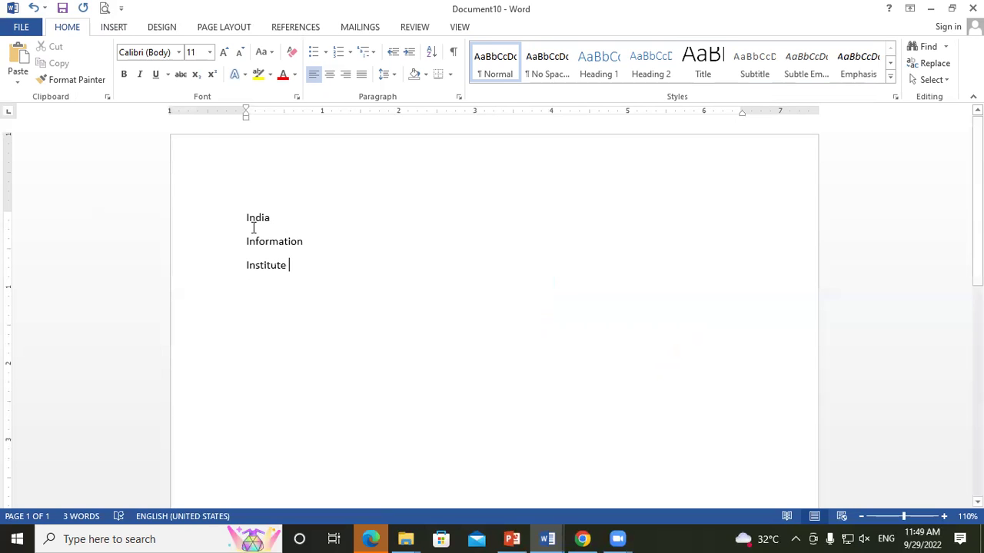
Enlarge the three lines to 20 pt.
{"action": "left_click_drag", "start_coordinate": [246, 217], "coordinate": [306, 272]}
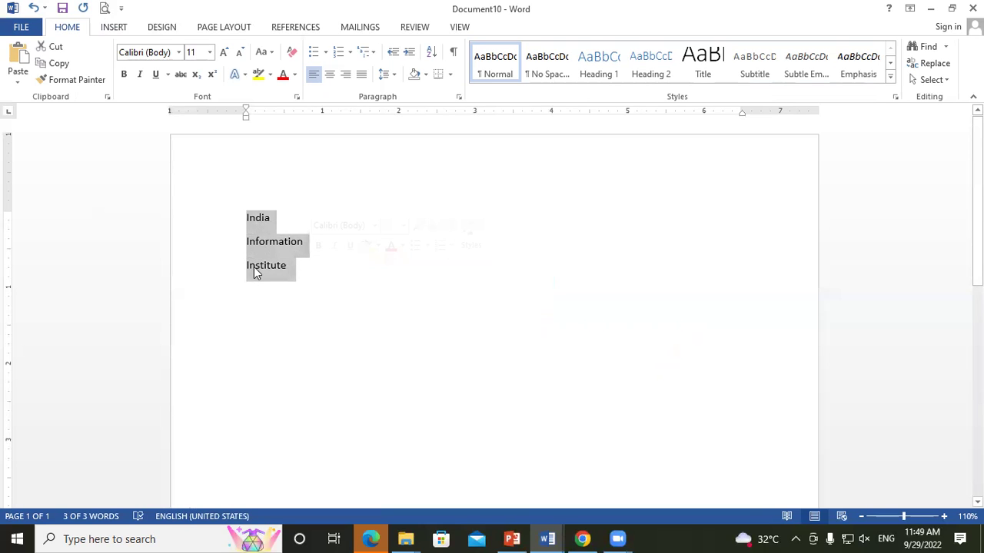
{"action": "left_click", "coordinate": [289, 276]}
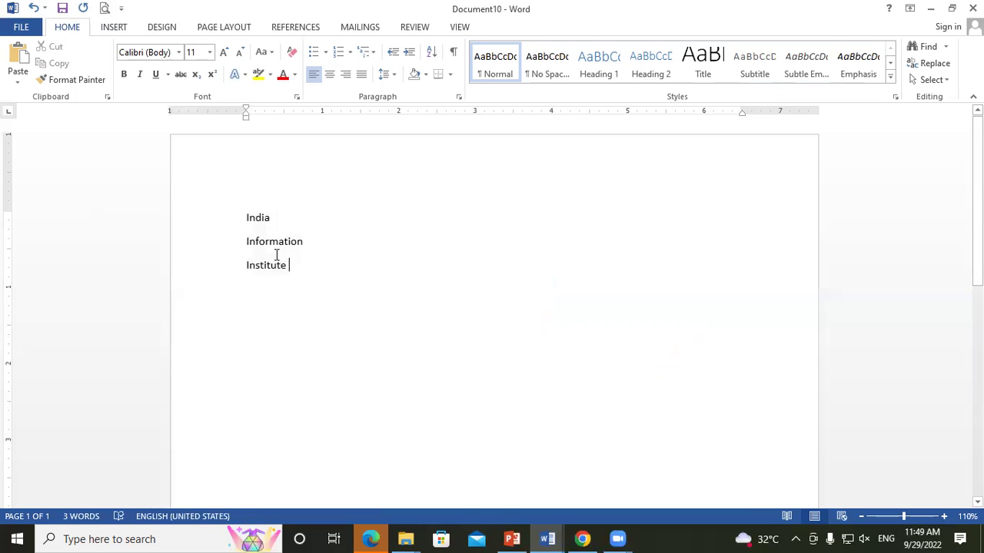
{"action": "left_click_drag", "start_coordinate": [245, 214], "coordinate": [296, 271]}
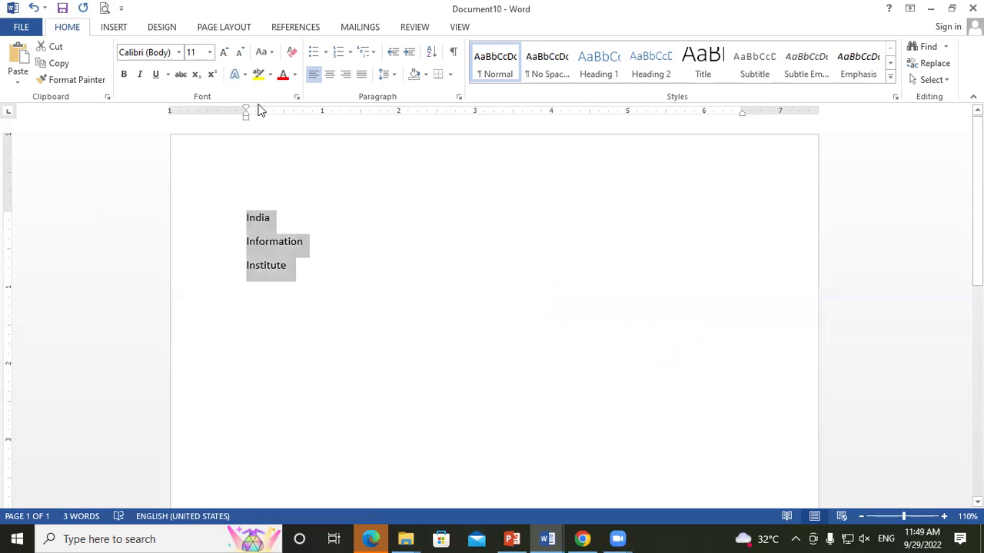
{"action": "left_click", "coordinate": [222, 54]}
{"action": "left_click", "coordinate": [222, 54]}
{"action": "left_click", "coordinate": [222, 54]}
{"action": "left_click", "coordinate": [222, 54]}
{"action": "left_click", "coordinate": [222, 54]}
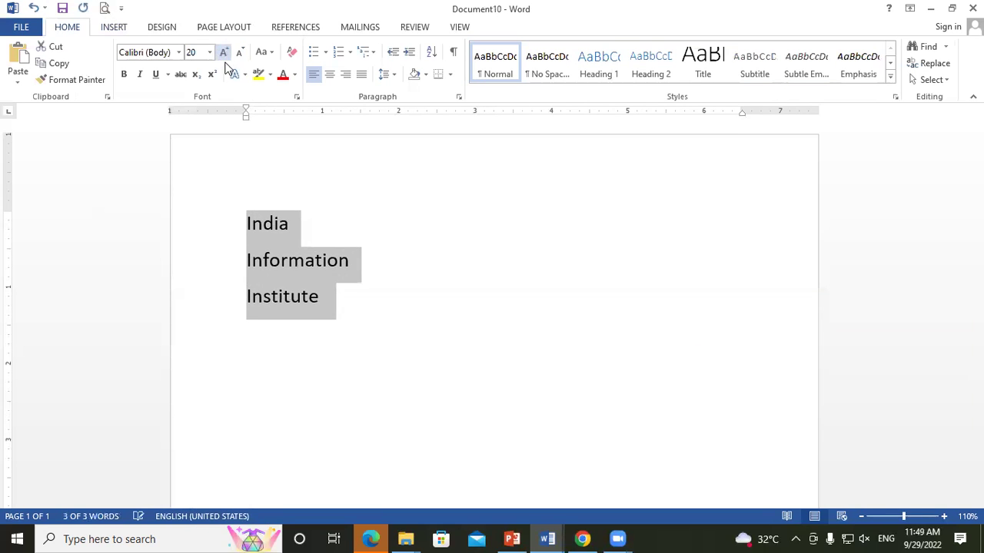
{"action": "left_click", "coordinate": [366, 290]}
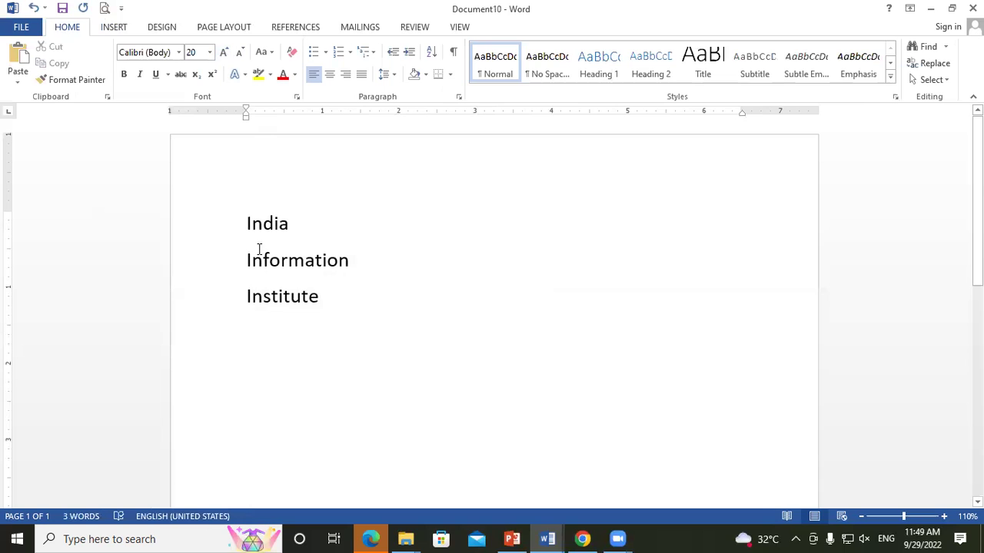
Delete the leading I from Information and Institute, then select all three lines.
{"action": "left_click_drag", "start_coordinate": [251, 260], "coordinate": [240, 264]}
{"action": "key", "text": "Delete"}
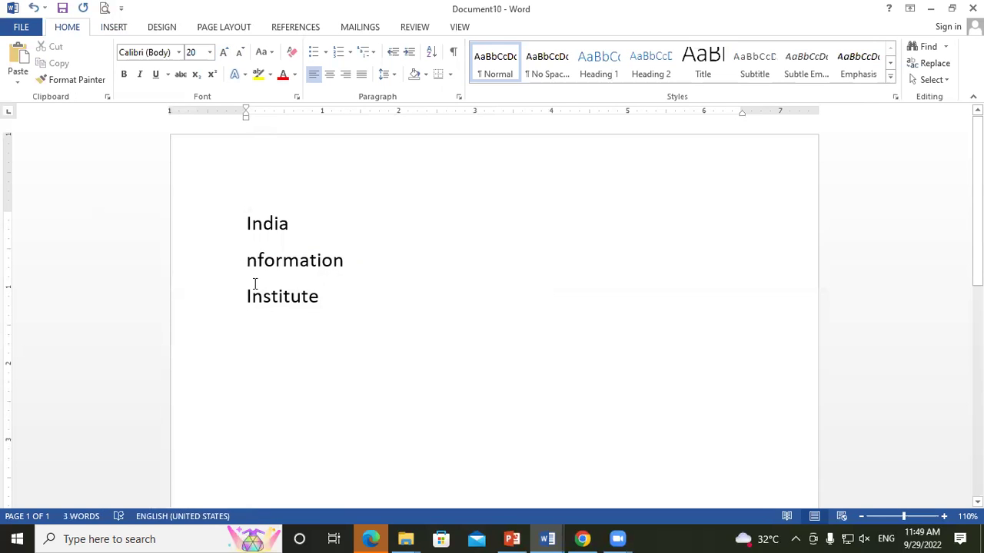
{"action": "left_click_drag", "start_coordinate": [253, 295], "coordinate": [247, 301]}
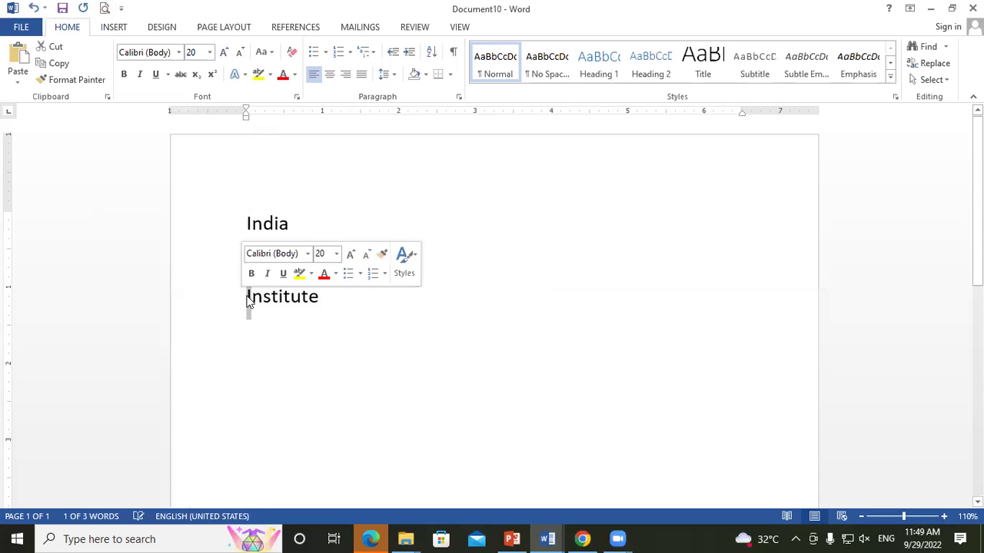
{"action": "key", "text": "Delete"}
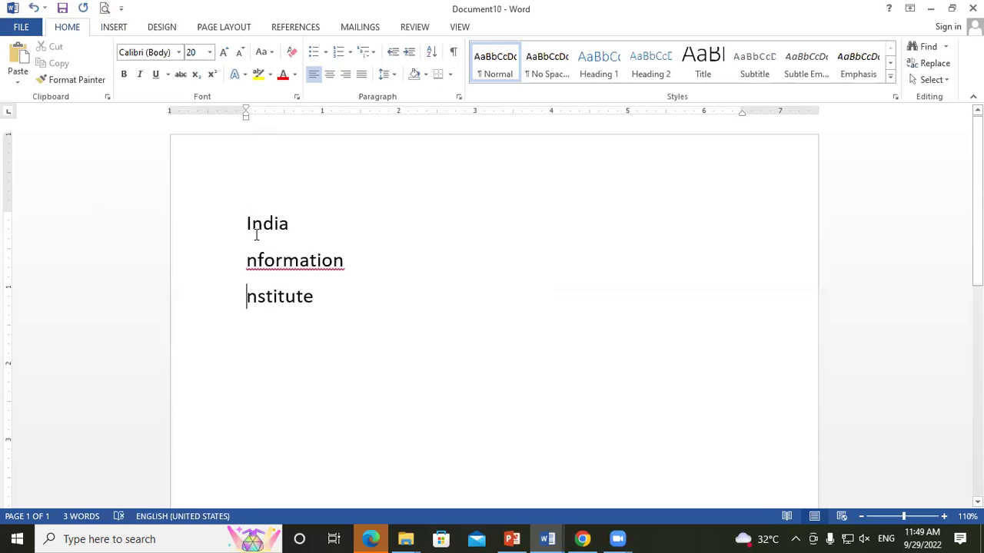
{"action": "left_click_drag", "start_coordinate": [248, 222], "coordinate": [338, 308]}
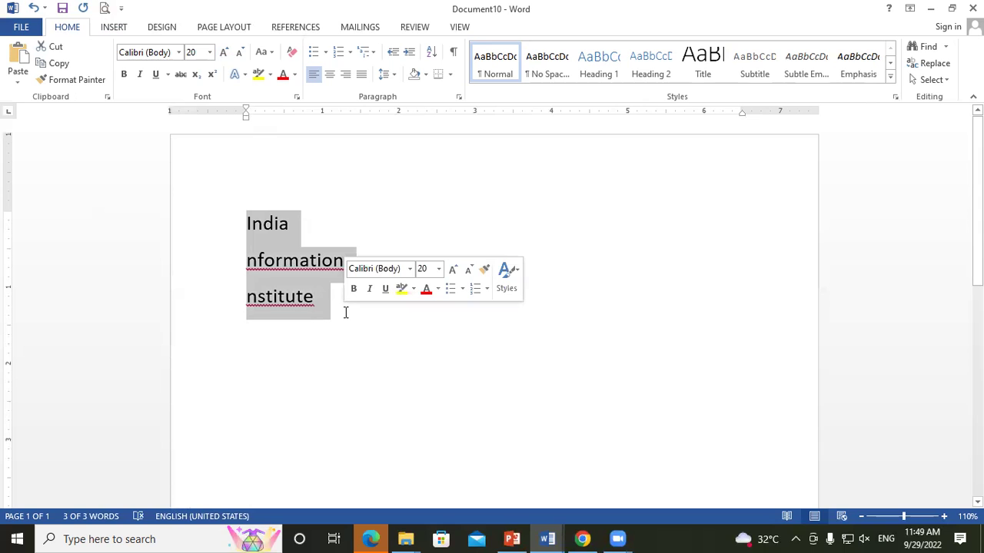
Make the I of India a Dropped drop cap spanning all three lines.
{"action": "left_click", "coordinate": [117, 29]}
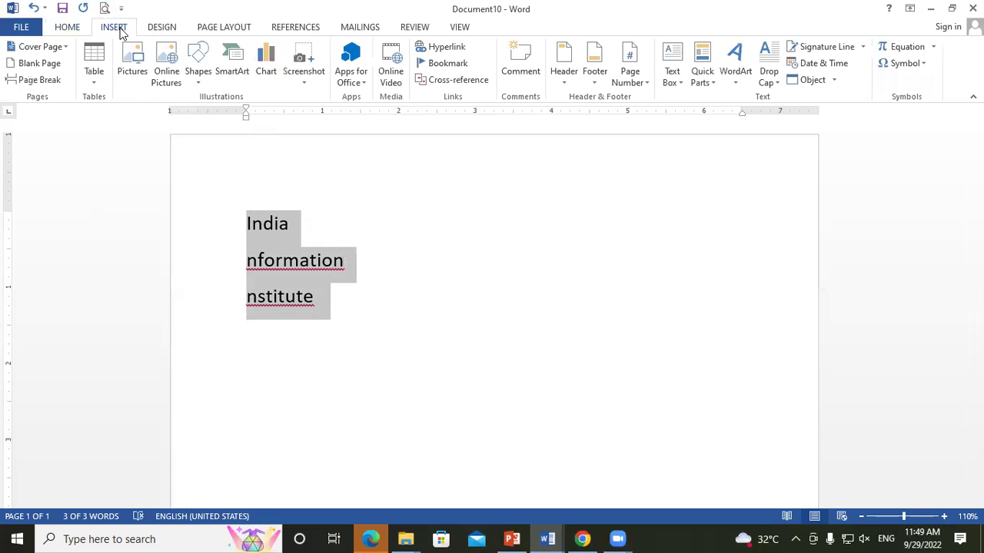
{"action": "left_click", "coordinate": [766, 79]}
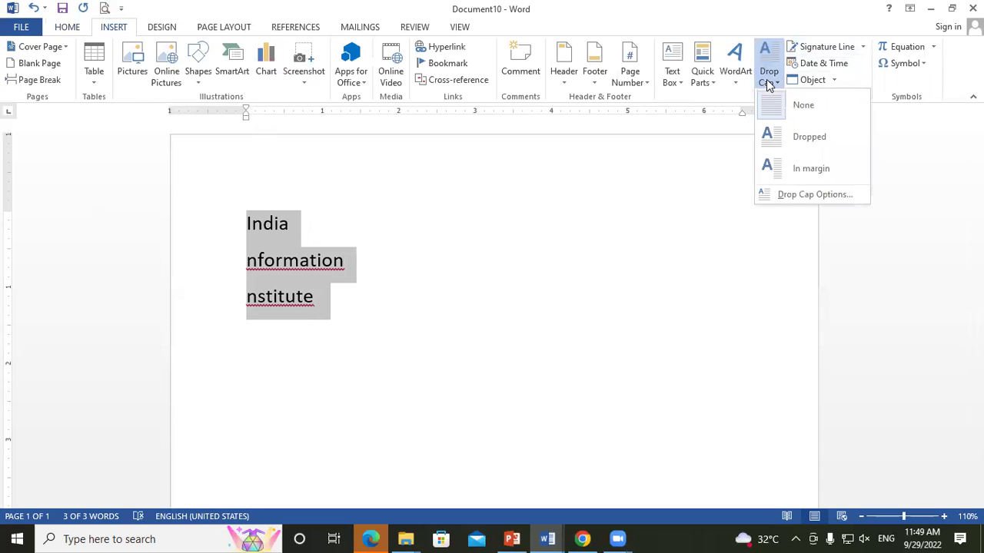
{"action": "left_click", "coordinate": [812, 148]}
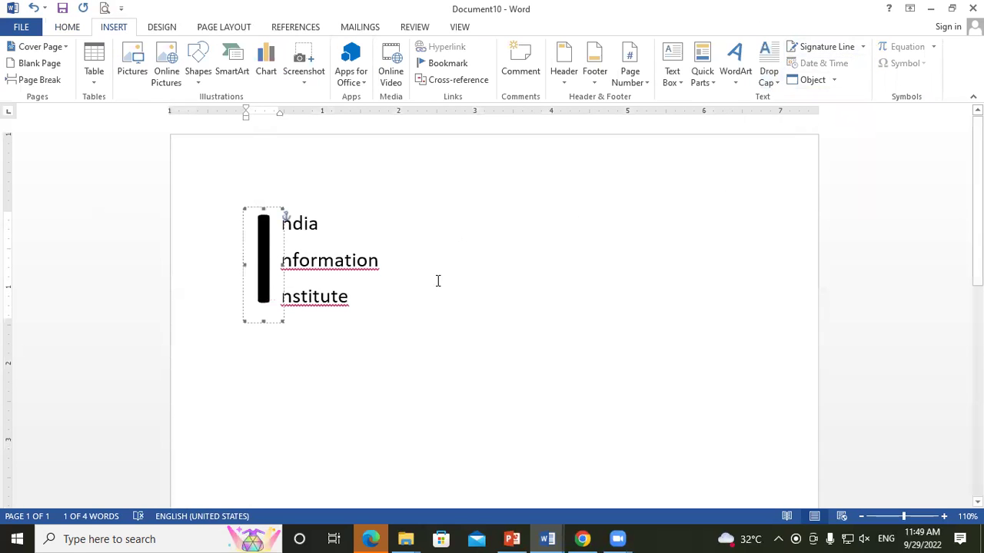
{"action": "left_click", "coordinate": [413, 297]}
Add nformation and nstitute to the dictionary and ignore their grammar flags.
{"action": "right_click", "coordinate": [342, 266]}
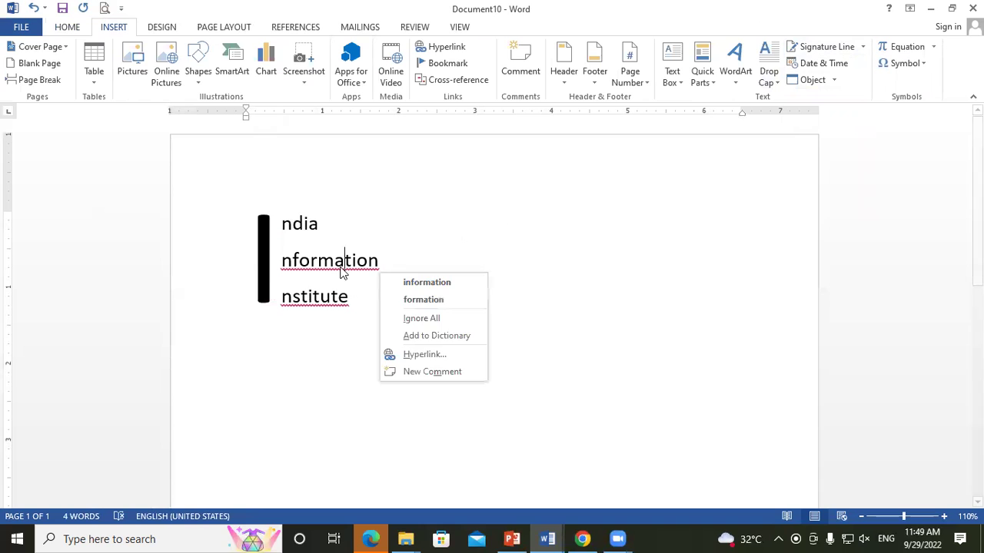
{"action": "left_click", "coordinate": [433, 336]}
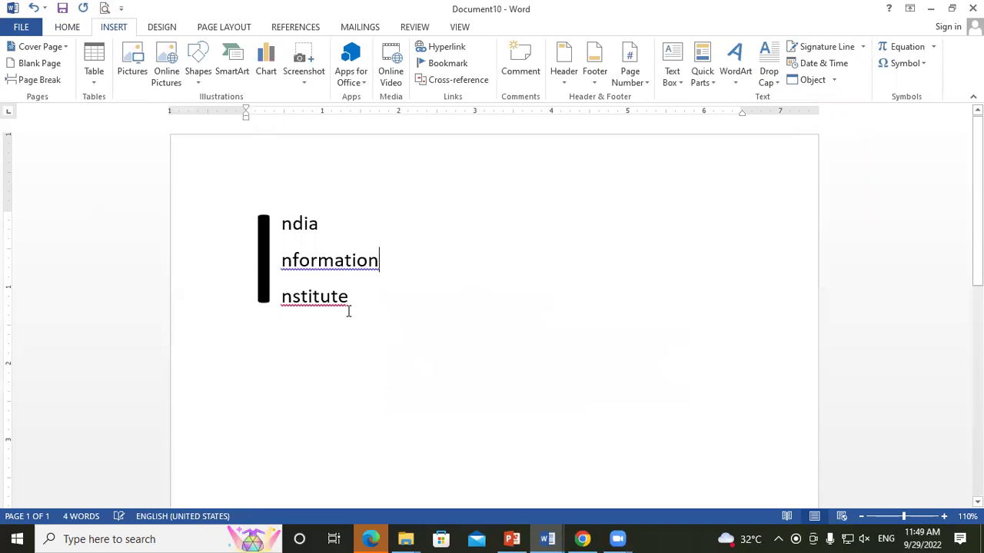
{"action": "right_click", "coordinate": [345, 266]}
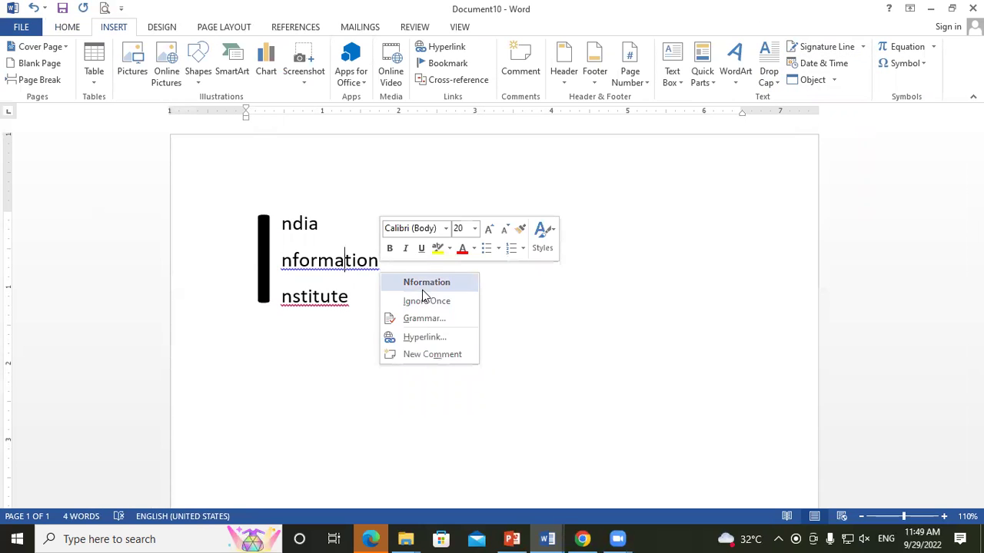
{"action": "left_click", "coordinate": [421, 301]}
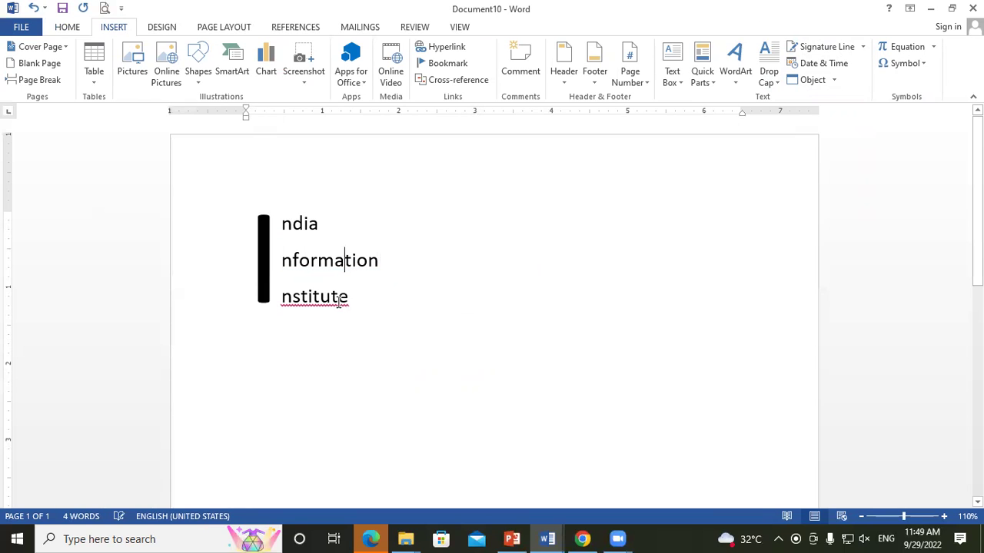
{"action": "right_click", "coordinate": [333, 304]}
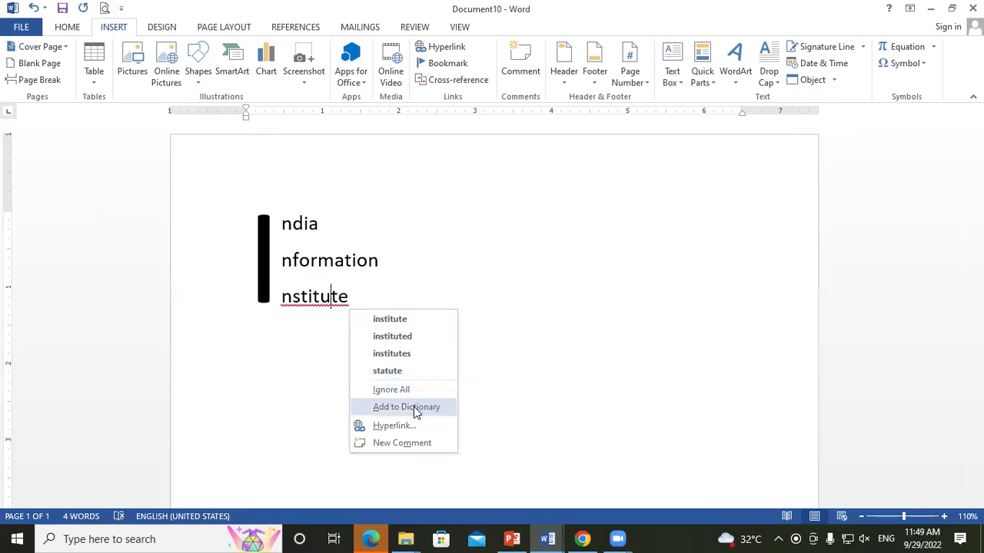
{"action": "left_click", "coordinate": [413, 407]}
{"action": "right_click", "coordinate": [323, 300]}
{"action": "left_click", "coordinate": [381, 338]}
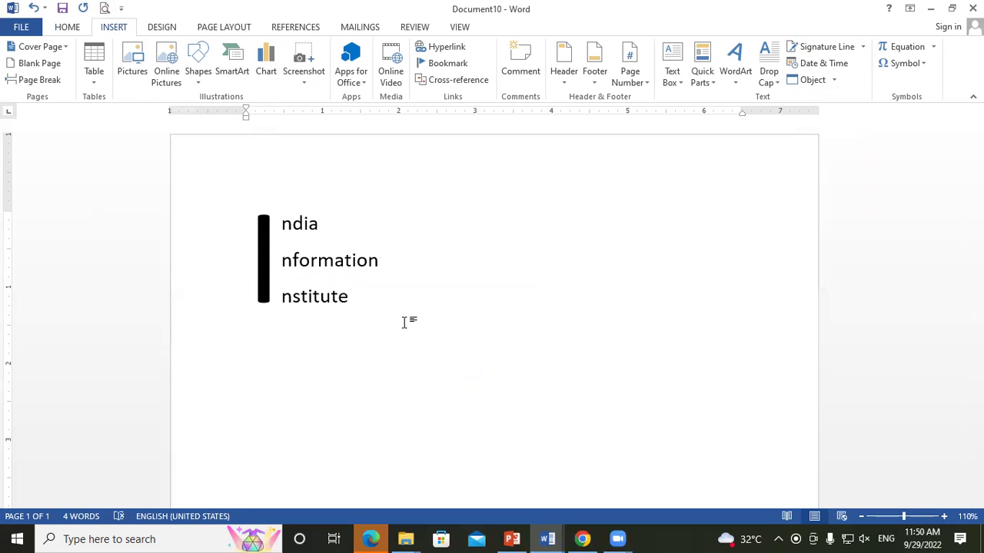
{"action": "scroll", "coordinate": [273, 258], "scroll_direction": "down", "scroll_amount": 3}
Type three names beginning with S on separate lines below nstitute.
{"action": "left_click", "coordinate": [257, 241]}
{"action": "left_click", "coordinate": [281, 248]}
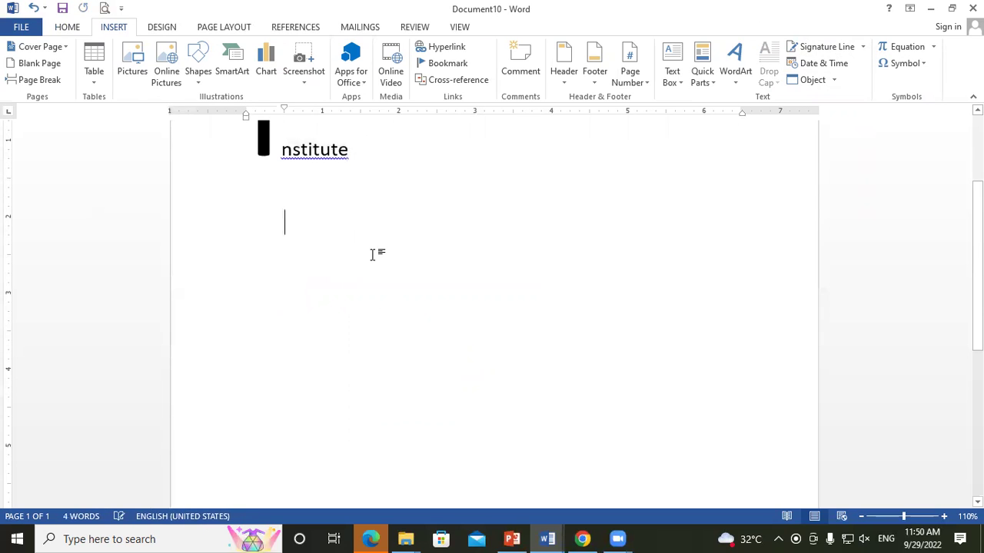
{"action": "type", "text": "su"}
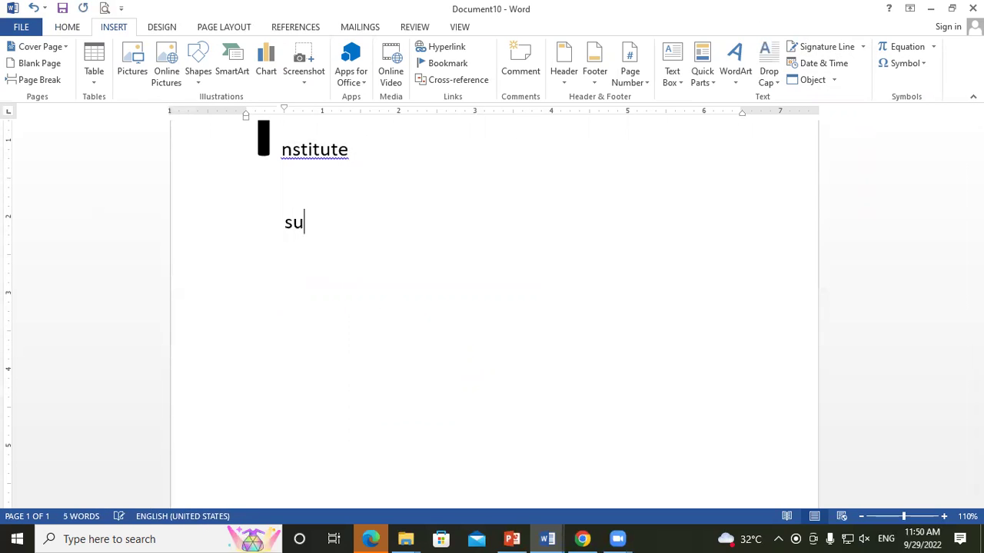
{"action": "type", "text": "raj"}
{"action": "key", "text": "Return"}
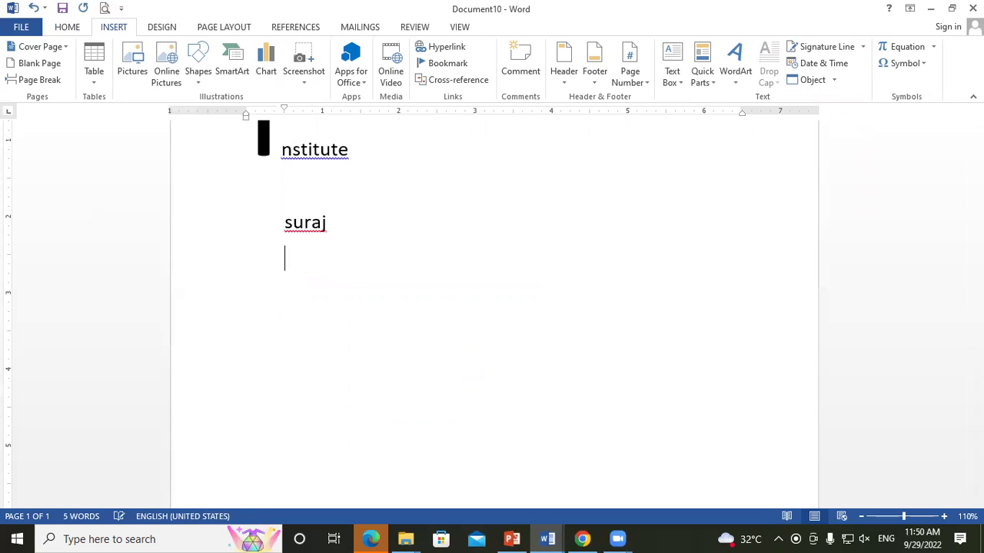
{"action": "left_click_drag", "start_coordinate": [358, 228], "coordinate": [192, 208]}
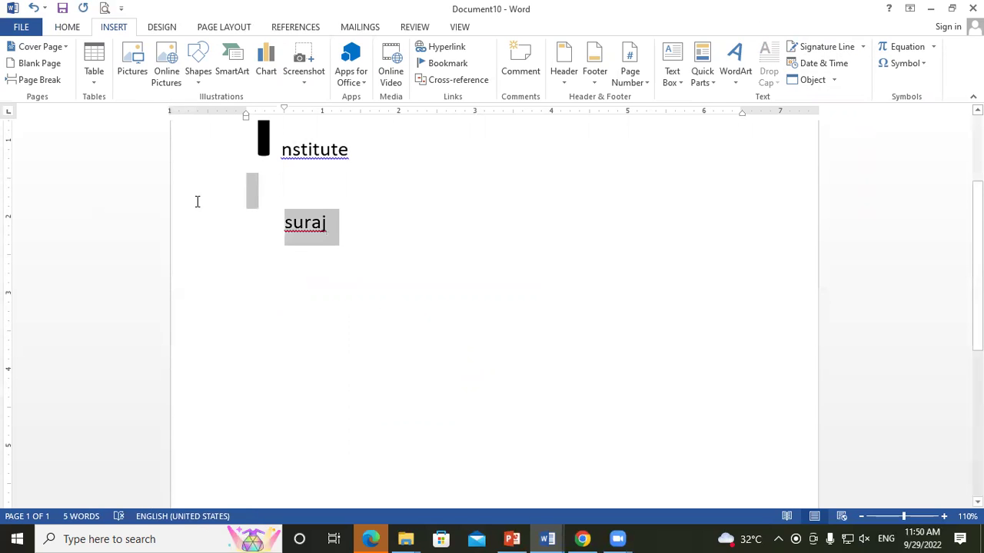
{"action": "type", "text": "Suraj"}
{"action": "key", "text": "Return"}
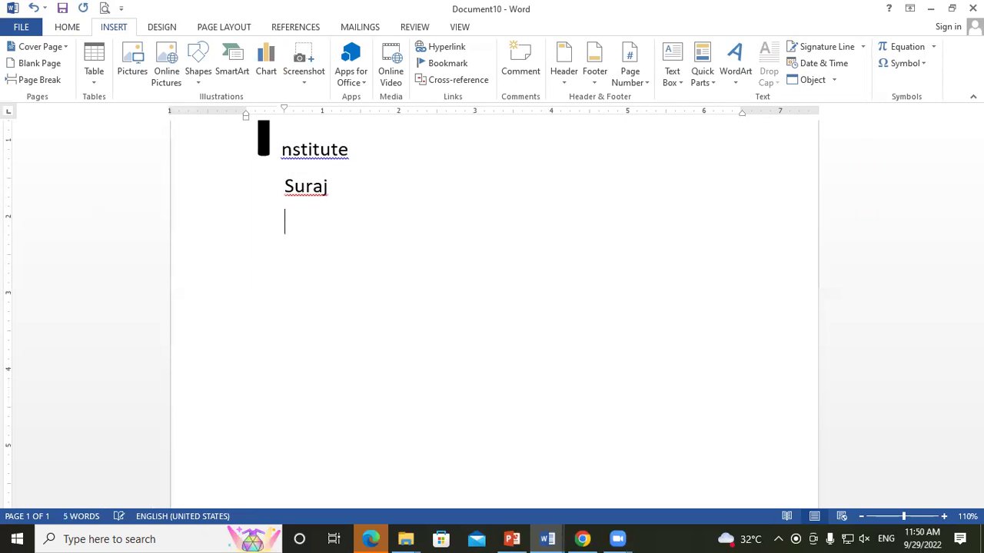
{"action": "type", "text": "S"}
{"action": "type", "text": "ujeet"}
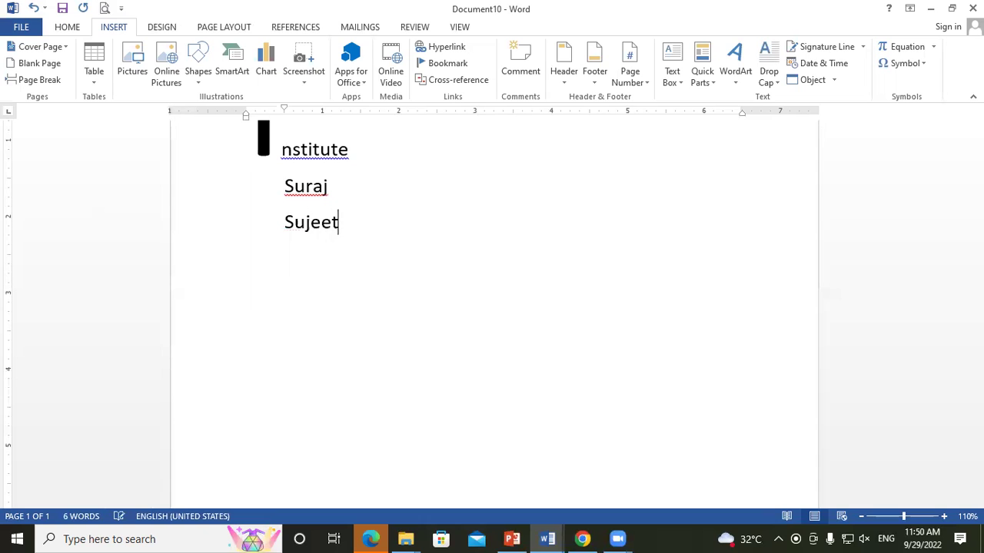
{"action": "key", "text": "Return"}
{"action": "type", "text": "Sandeep"}
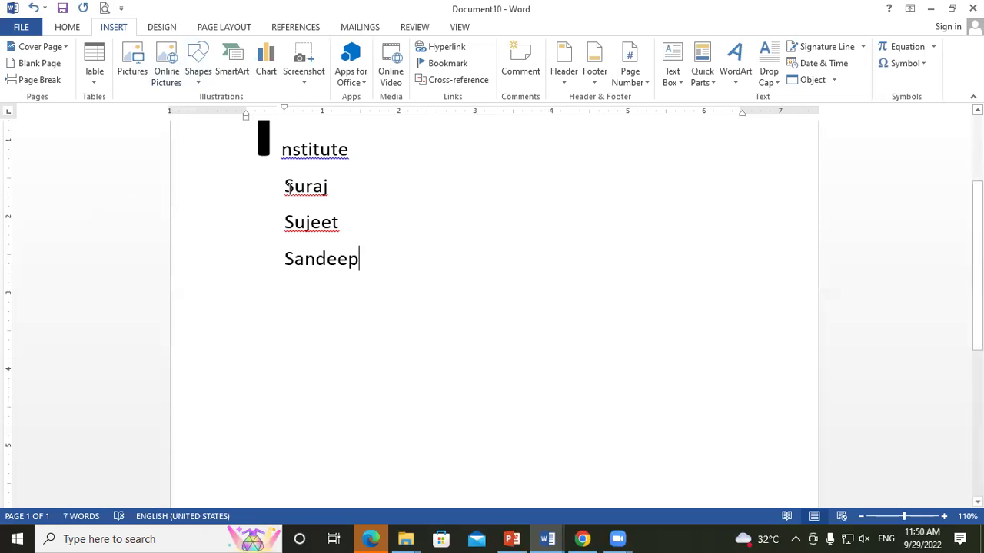
Delete the leading S from the second and third names.
{"action": "mouse_move", "coordinate": [284, 186]}
{"action": "left_mouse_down"}
{"action": "mouse_move", "coordinate": [296, 190]}
{"action": "mouse_move", "coordinate": [293, 227]}
{"action": "left_mouse_up"}
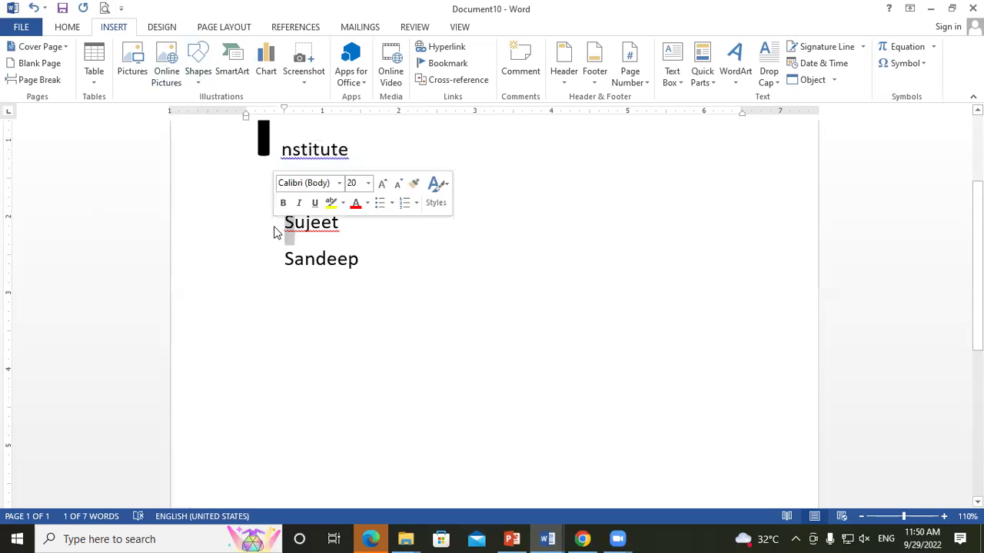
{"action": "key", "text": "BackSpace"}
{"action": "left_click_drag", "start_coordinate": [294, 261], "coordinate": [282, 261]}
{"action": "key", "text": "BackSpace"}
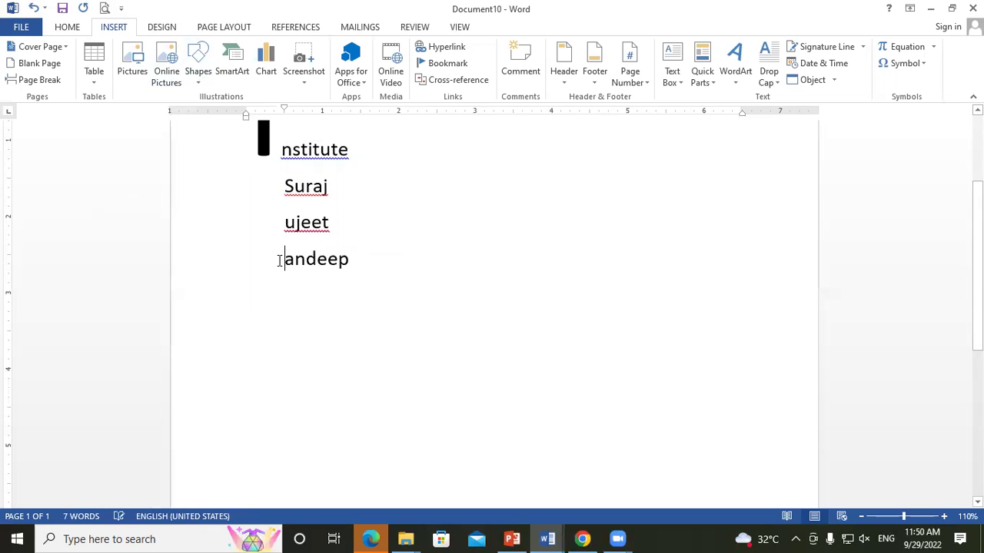
Apply a Dropped drop cap S to the three lines and pull the remaining letters beside it.
{"action": "left_click_drag", "start_coordinate": [284, 186], "coordinate": [365, 268]}
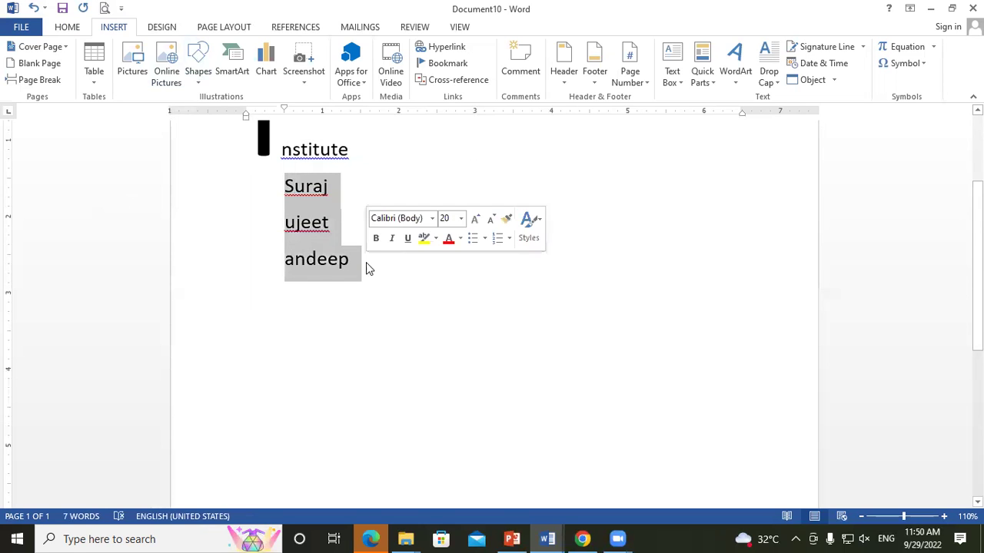
{"action": "left_click", "coordinate": [767, 77]}
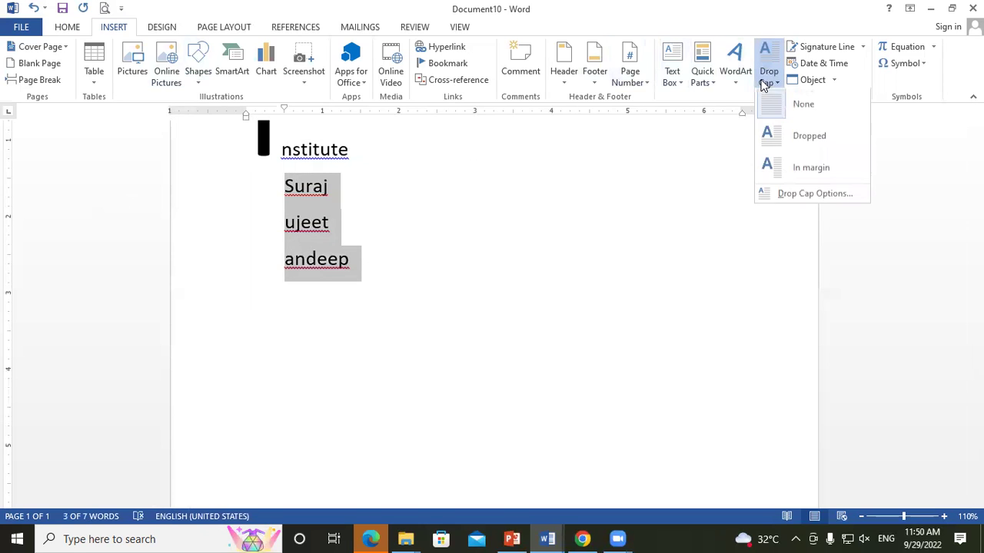
{"action": "left_click", "coordinate": [802, 146]}
{"action": "left_click", "coordinate": [386, 223]}
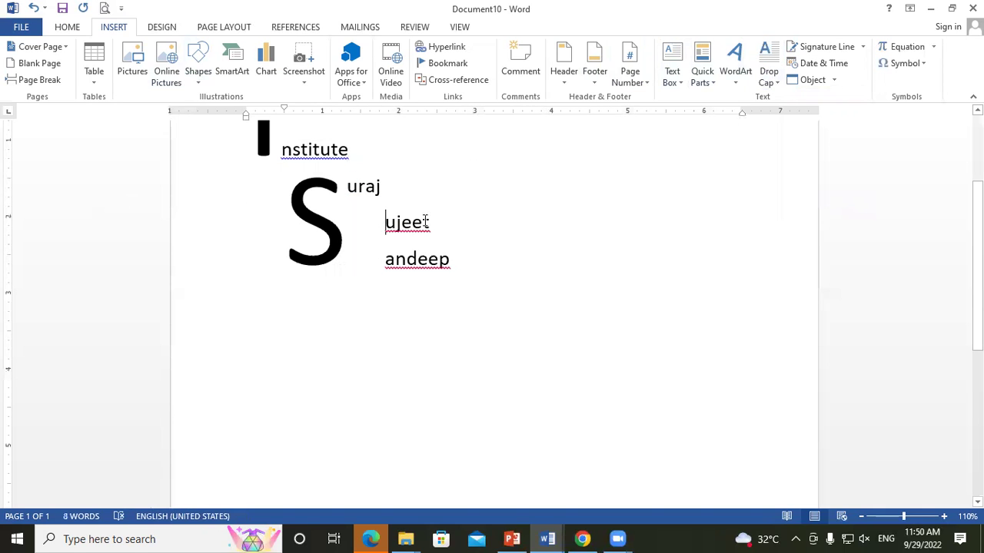
{"action": "key", "text": "BackSpace"}
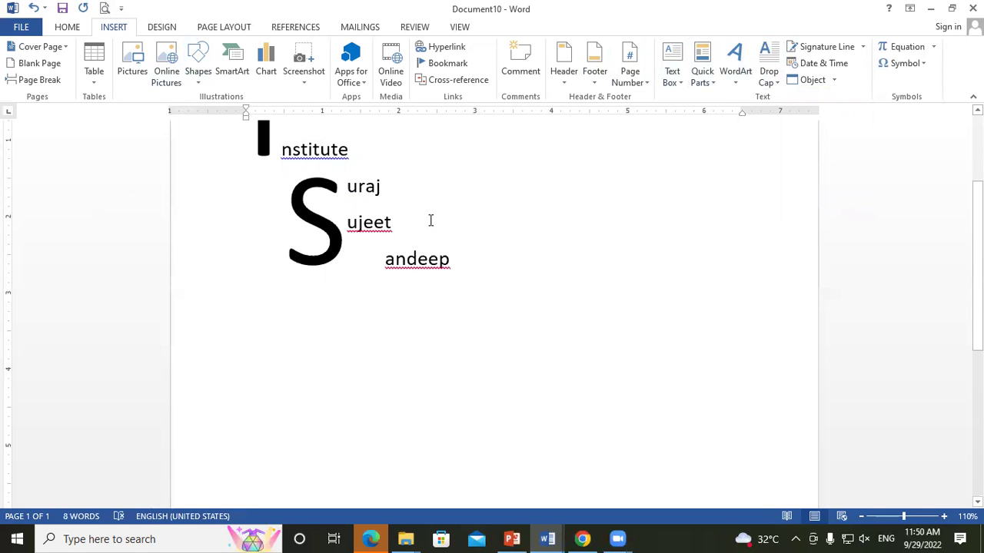
{"action": "left_click", "coordinate": [386, 259]}
{"action": "key", "text": "BackSpace"}
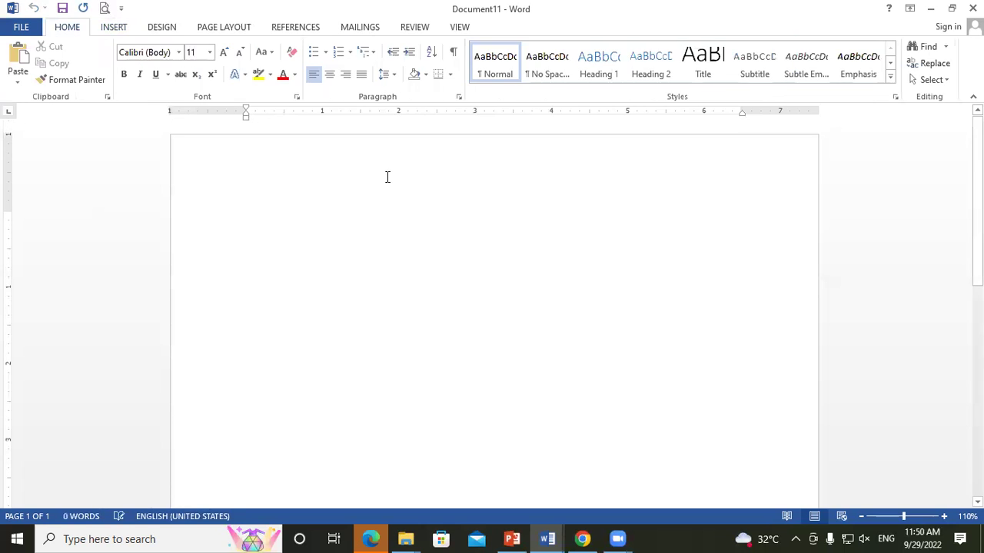
Generate 20 sample paragraphs with =rand(20), then go back to the first paragraph.
{"action": "type", "text": "=rand"}
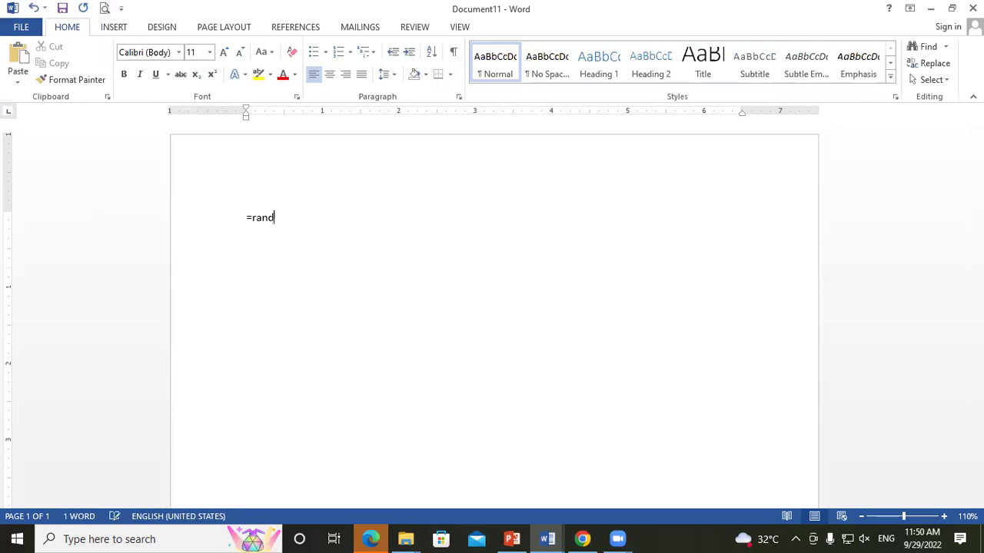
{"action": "type", "text": "("}
{"action": "type", "text": "20)"}
{"action": "key", "text": "Return"}
{"action": "scroll", "coordinate": [252, 249], "scroll_direction": "up", "scroll_amount": 3}
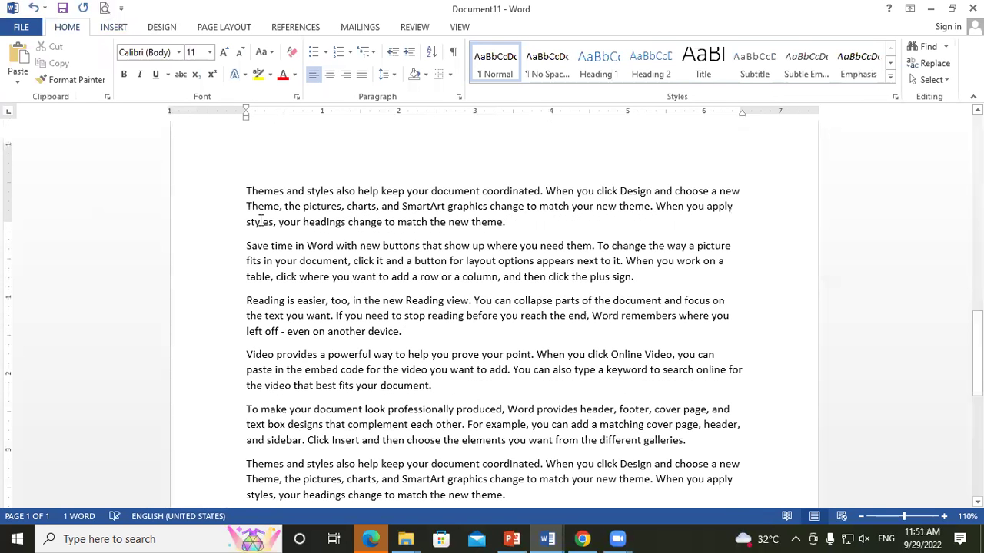
{"action": "scroll", "coordinate": [251, 249], "scroll_direction": "up", "scroll_amount": 2}
{"action": "scroll", "coordinate": [251, 262], "scroll_direction": "up", "scroll_amount": 2}
{"action": "scroll", "coordinate": [252, 274], "scroll_direction": "up", "scroll_amount": 3}
{"action": "scroll", "coordinate": [251, 274], "scroll_direction": "up", "scroll_amount": 3}
{"action": "scroll", "coordinate": [252, 274], "scroll_direction": "up", "scroll_amount": 3}
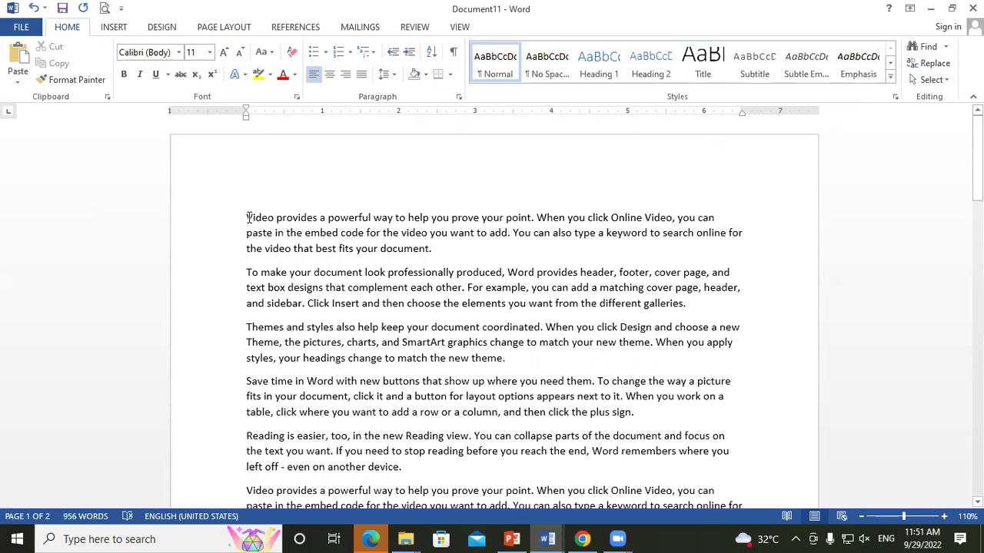
{"action": "left_click", "coordinate": [247, 241]}
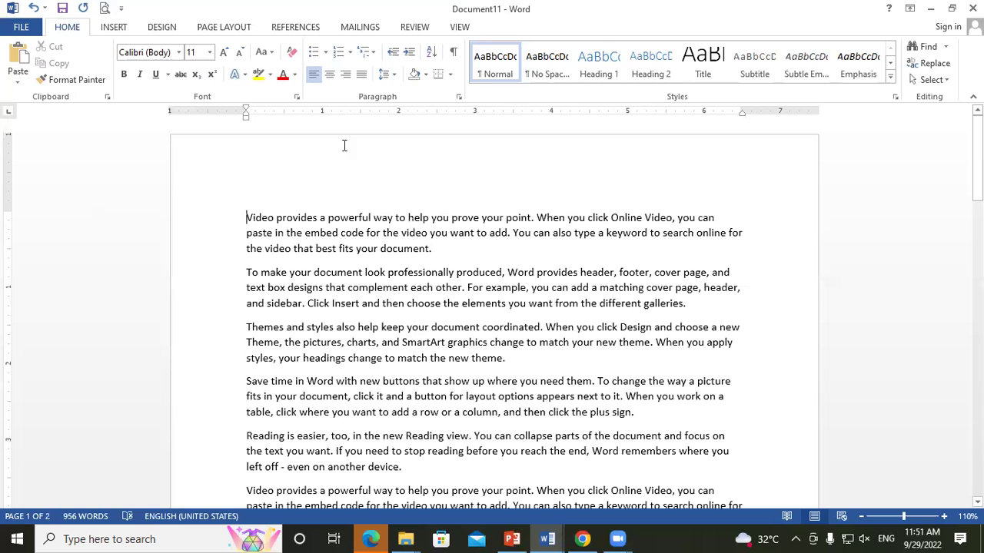
Give the first paragraph a Dropped drop cap V.
{"action": "left_click", "coordinate": [114, 27]}
{"action": "left_click", "coordinate": [765, 82]}
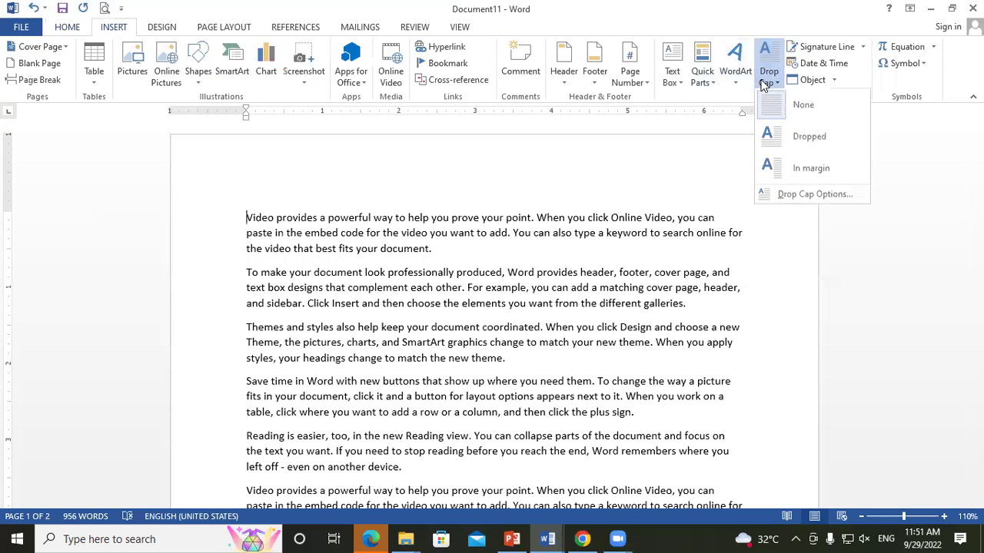
{"action": "left_click", "coordinate": [803, 136]}
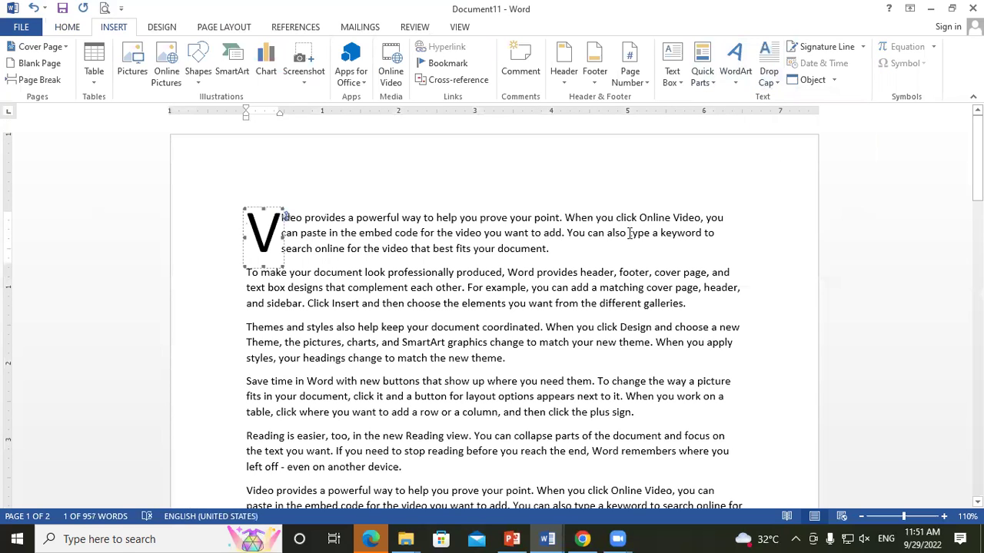
{"action": "left_click", "coordinate": [590, 253]}
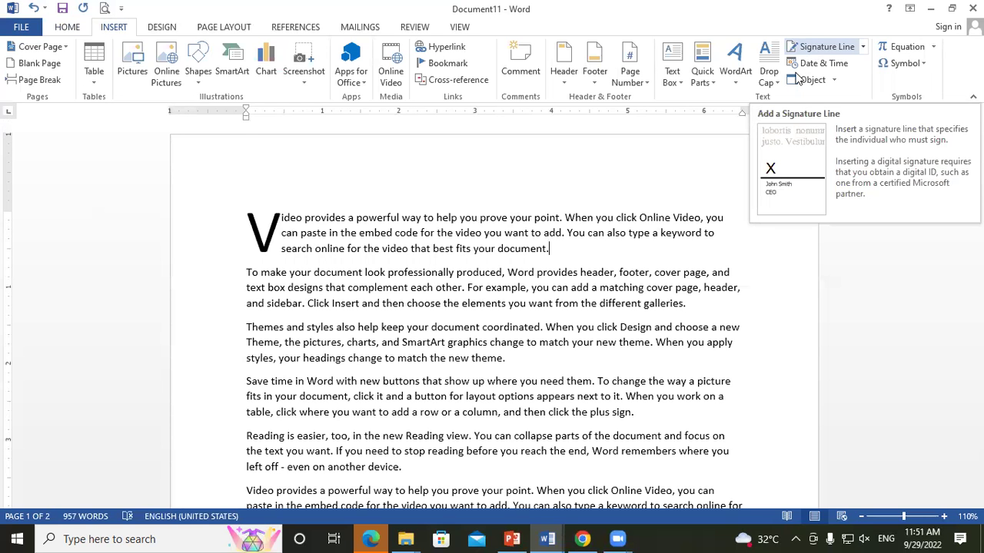
Insert a page break so the Themes paragraph starts on a new page.
{"action": "scroll", "coordinate": [529, 248], "scroll_direction": "down", "scroll_amount": 1}
{"action": "scroll", "coordinate": [530, 249], "scroll_direction": "down", "scroll_amount": 3}
{"action": "scroll", "coordinate": [529, 248], "scroll_direction": "down", "scroll_amount": 4}
{"action": "key", "text": "ctrl+Return"}
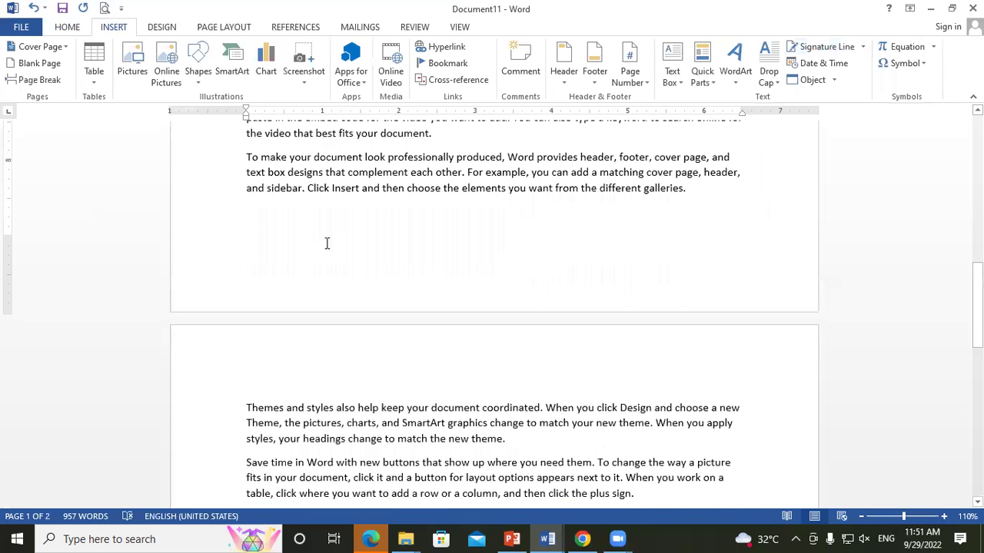
Add an empty line after the paragraph ending in 'galleries.'.
{"action": "left_click", "coordinate": [314, 217]}
{"action": "left_click", "coordinate": [704, 196]}
{"action": "key", "text": "Return"}
Delete the 'To make your document look professionally produced' paragraph.
{"action": "left_click_drag", "start_coordinate": [693, 182], "coordinate": [220, 153]}
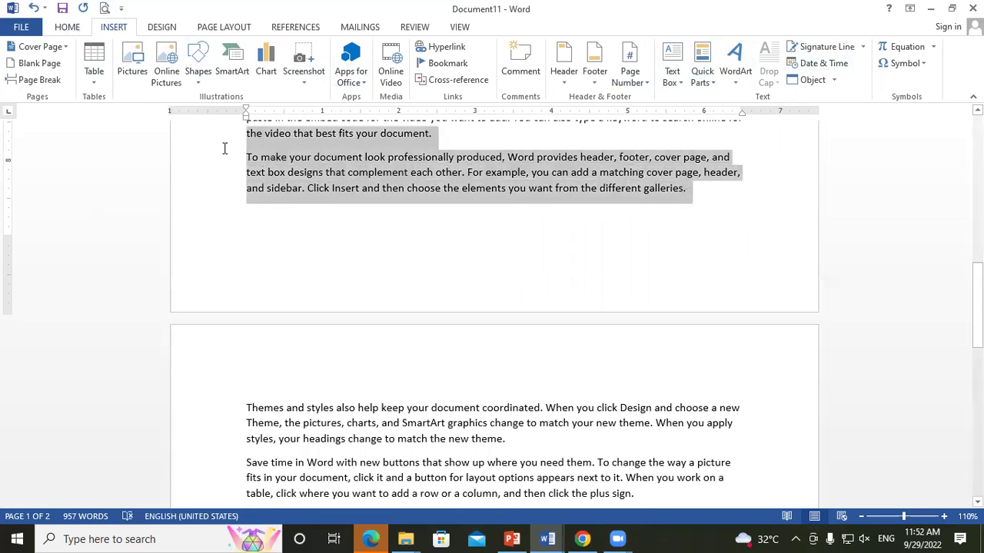
{"action": "key", "text": "Delete"}
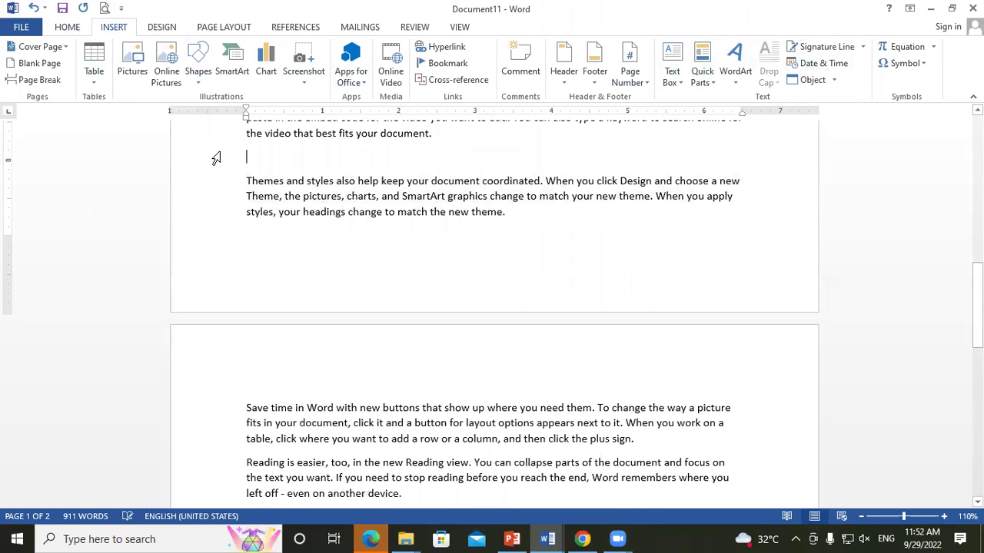
{"action": "scroll", "coordinate": [231, 161], "scroll_direction": "up", "scroll_amount": 3}
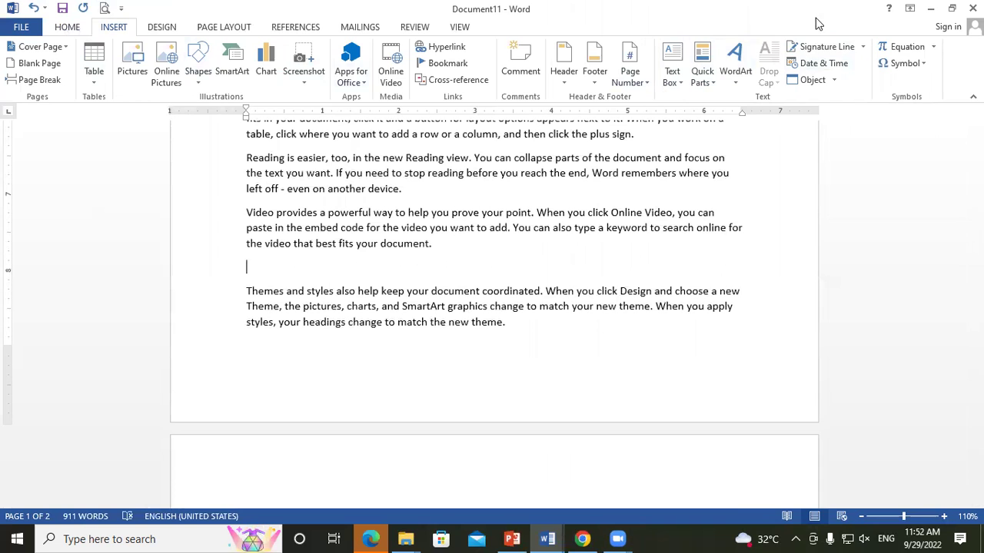
Start a Signature Line and enter the signer's name in Signature Setup.
{"action": "left_click", "coordinate": [818, 49]}
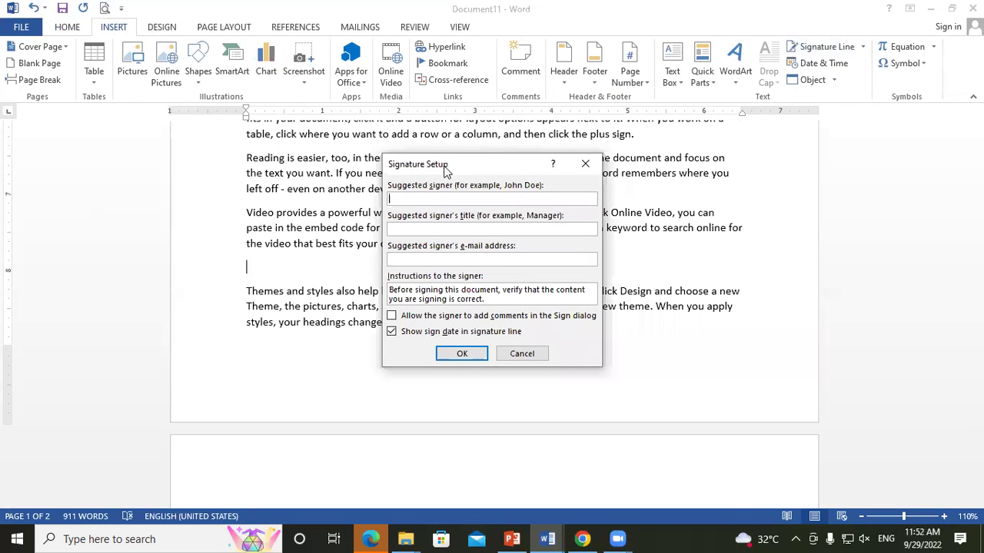
{"action": "left_click_drag", "start_coordinate": [446, 170], "coordinate": [227, 81]}
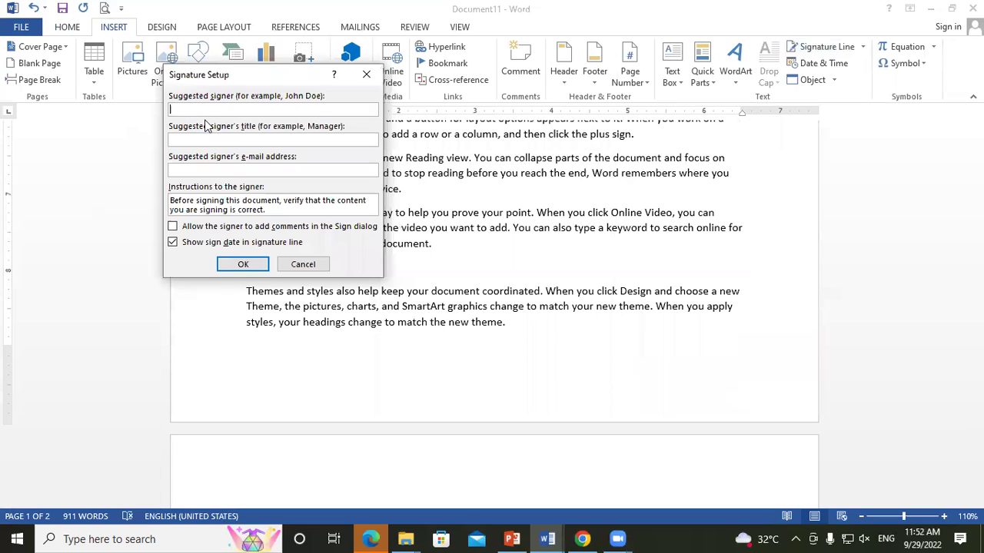
{"action": "type", "text": "mead"}
{"action": "key", "text": "BackSpace"}
{"action": "key", "text": "BackSpace"}
{"action": "key", "text": "BackSpace"}
{"action": "type", "text": "habhooo"}
{"action": "key", "text": "BackSpace"}
{"action": "key", "text": "BackSpace"}
{"action": "key", "text": "BackSpace"}
{"action": "key", "text": "BackSpace"}
{"action": "key", "text": "BackSpace"}
{"action": "type", "text": "mbhoo"}
Set the signer's title to Software Trainer and confirm the signature line.
{"action": "left_click", "coordinate": [263, 140]}
{"action": "type", "text": "Softwa"}
{"action": "type", "text": "re Trainer"}
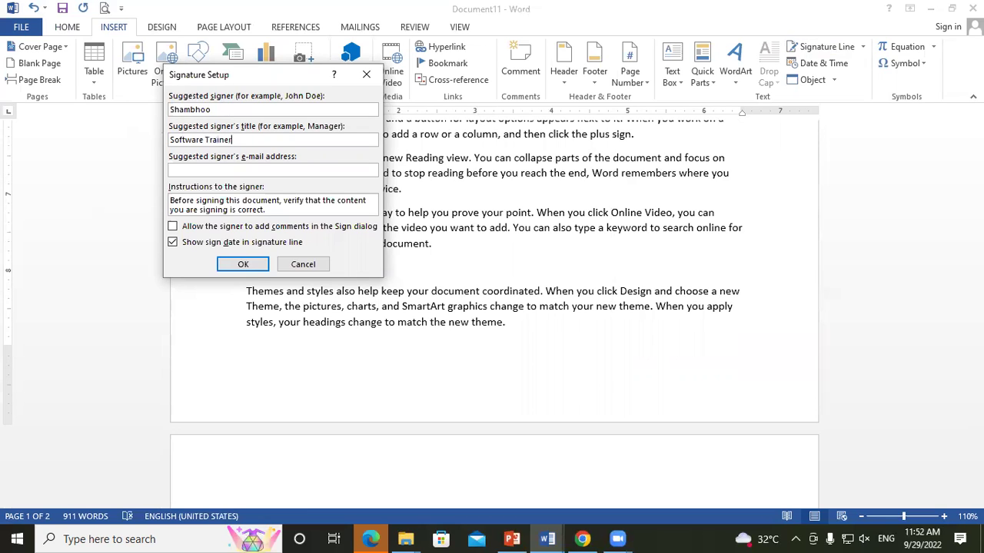
{"action": "left_click", "coordinate": [249, 171]}
{"action": "left_click", "coordinate": [243, 263]}
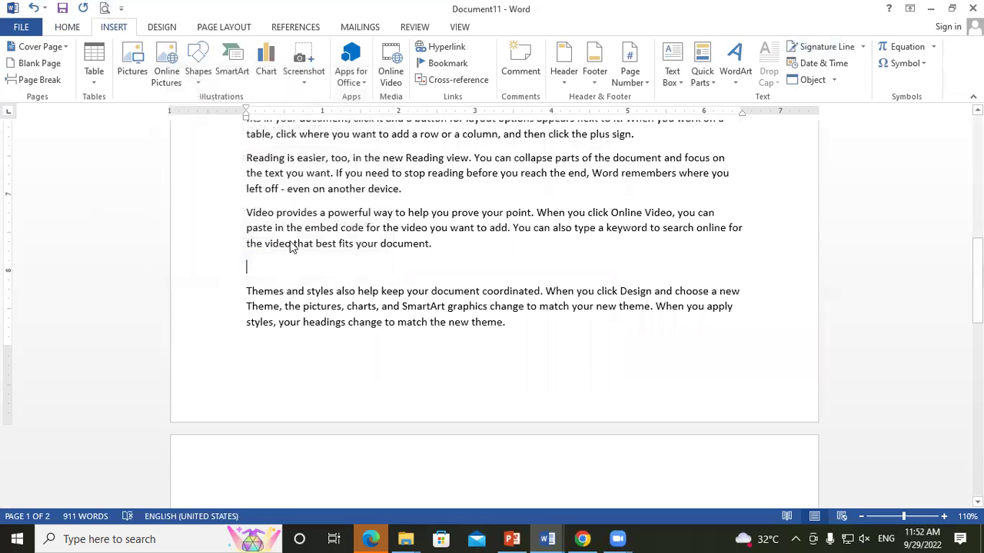
{"action": "scroll", "coordinate": [338, 261], "scroll_direction": "down", "scroll_amount": 2}
{"action": "scroll", "coordinate": [307, 288], "scroll_direction": "down", "scroll_amount": 4}
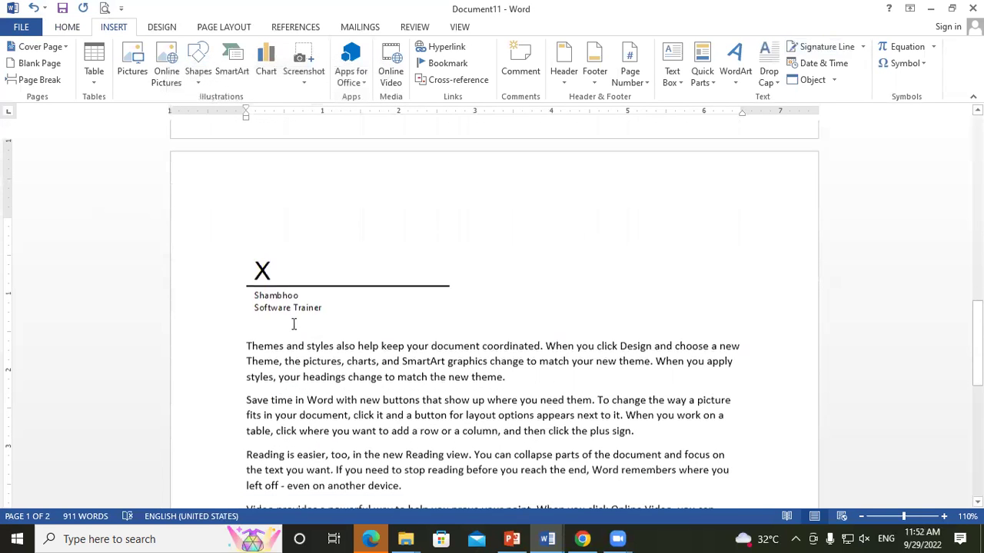
Set the signature line to In Front of Text and drag it right and lower.
{"action": "left_click", "coordinate": [292, 275]}
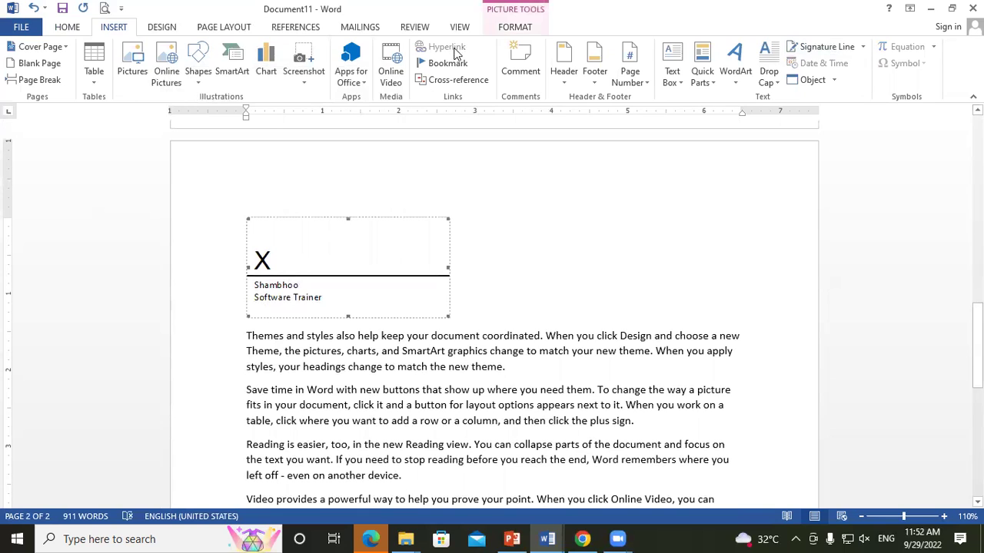
{"action": "left_click", "coordinate": [500, 29]}
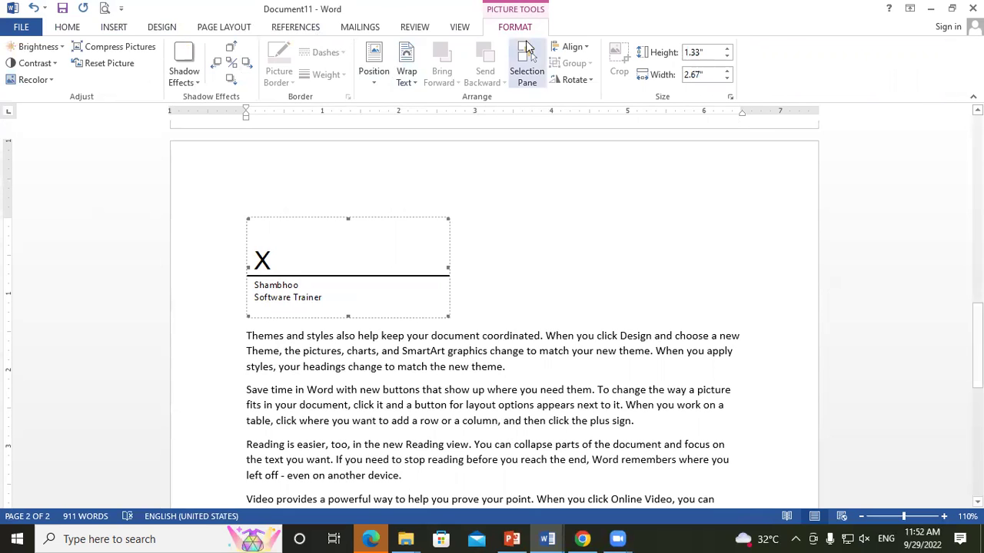
{"action": "left_click", "coordinate": [394, 87]}
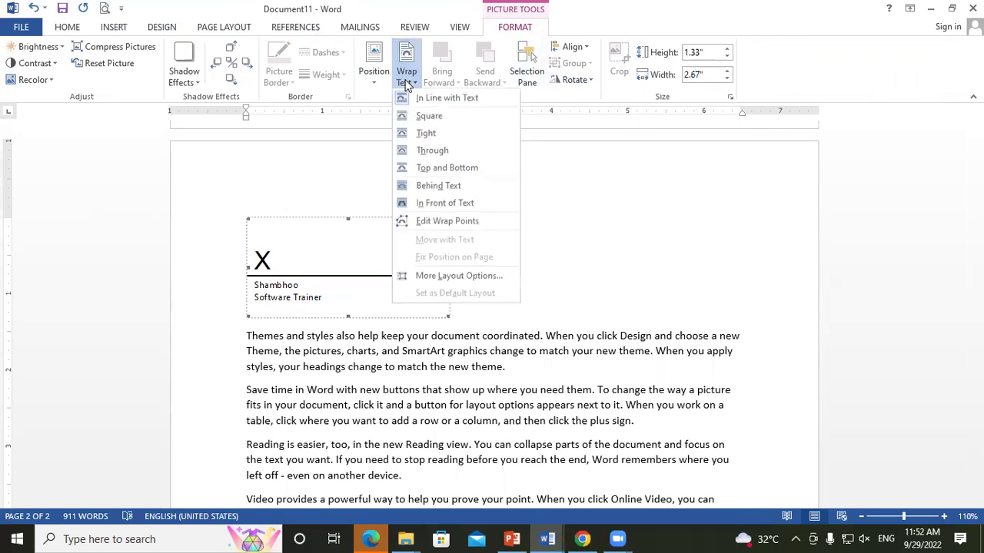
{"action": "left_click", "coordinate": [432, 206]}
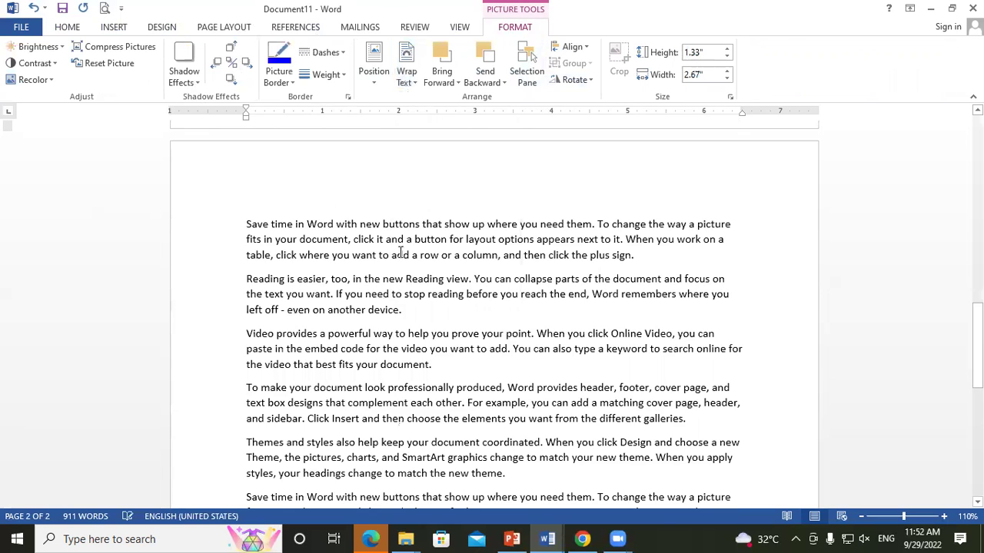
{"action": "scroll", "coordinate": [390, 263], "scroll_direction": "up", "scroll_amount": 5}
{"action": "mouse_move", "coordinate": [324, 286]}
{"action": "left_mouse_down"}
{"action": "mouse_move", "coordinate": [654, 290]}
{"action": "mouse_move", "coordinate": [644, 296]}
{"action": "left_mouse_up"}
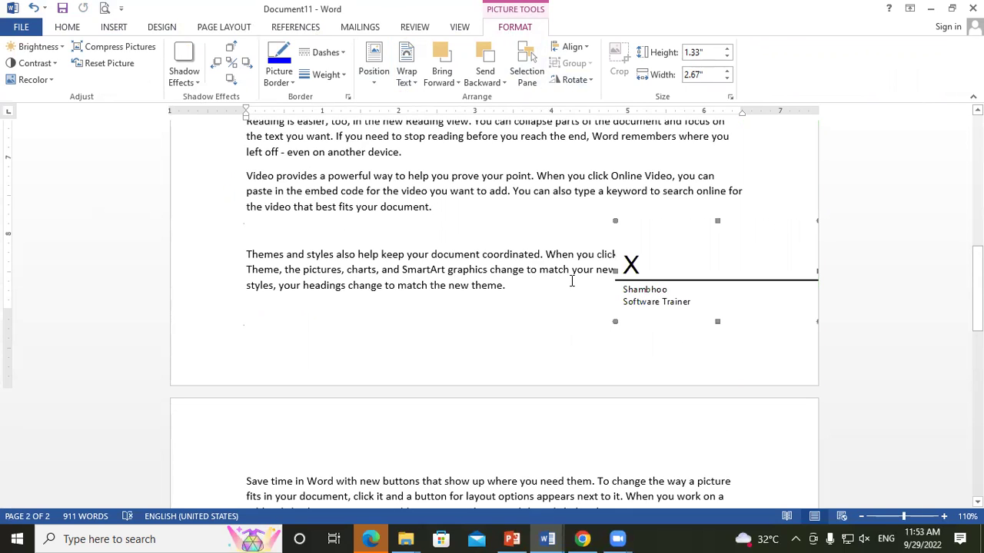
{"action": "mouse_move", "coordinate": [679, 291]}
{"action": "left_mouse_down"}
{"action": "mouse_move", "coordinate": [665, 331]}
{"action": "mouse_move", "coordinate": [670, 350]}
{"action": "left_mouse_up"}
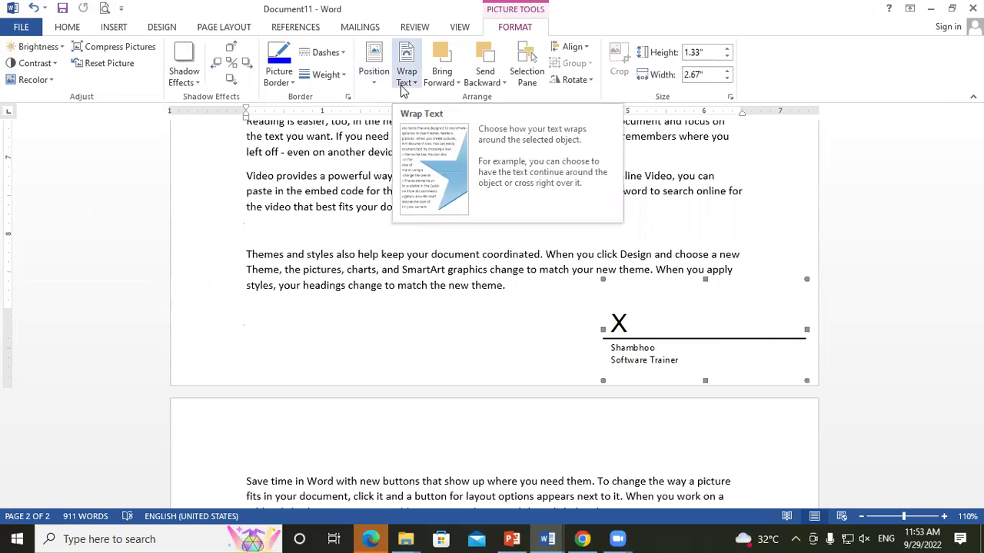
Close the Position gallery, nudge the signature line, and delete it.
{"action": "left_click", "coordinate": [376, 81]}
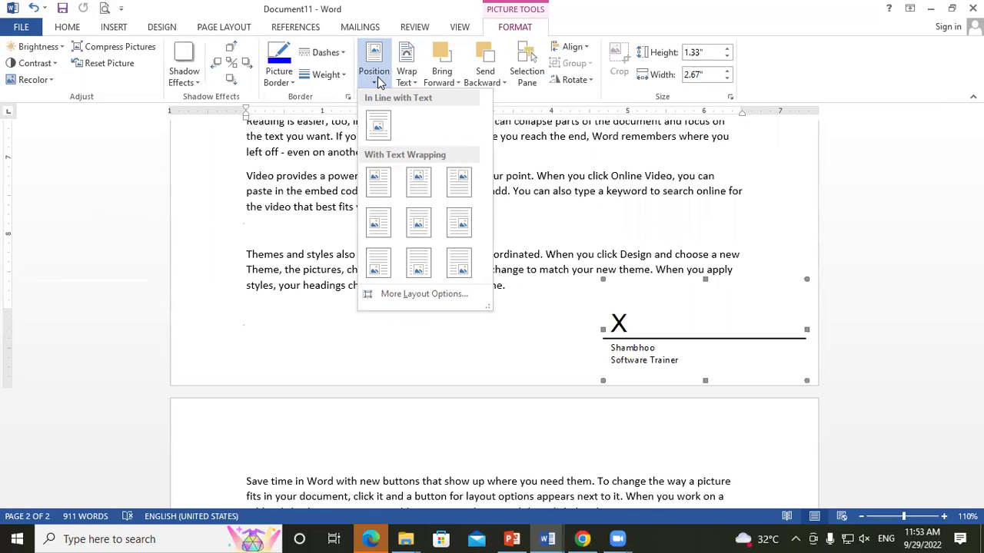
{"action": "left_click", "coordinate": [696, 329]}
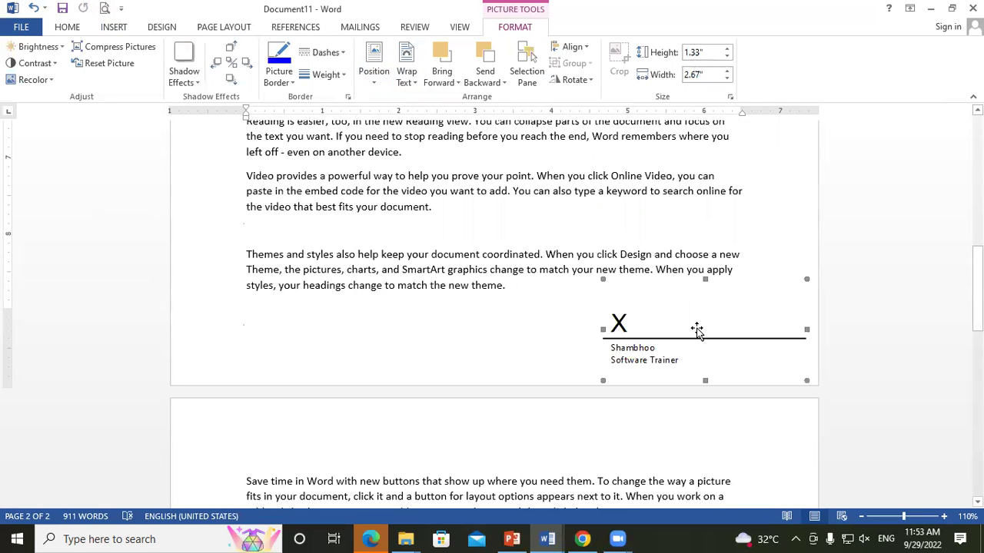
{"action": "left_click_drag", "start_coordinate": [697, 329], "coordinate": [685, 323]}
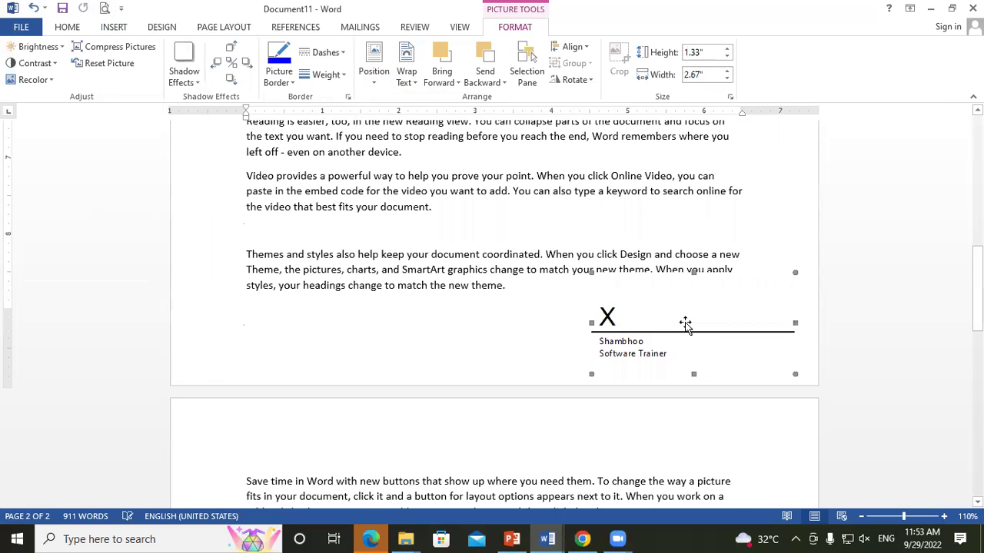
{"action": "key", "text": "Delete"}
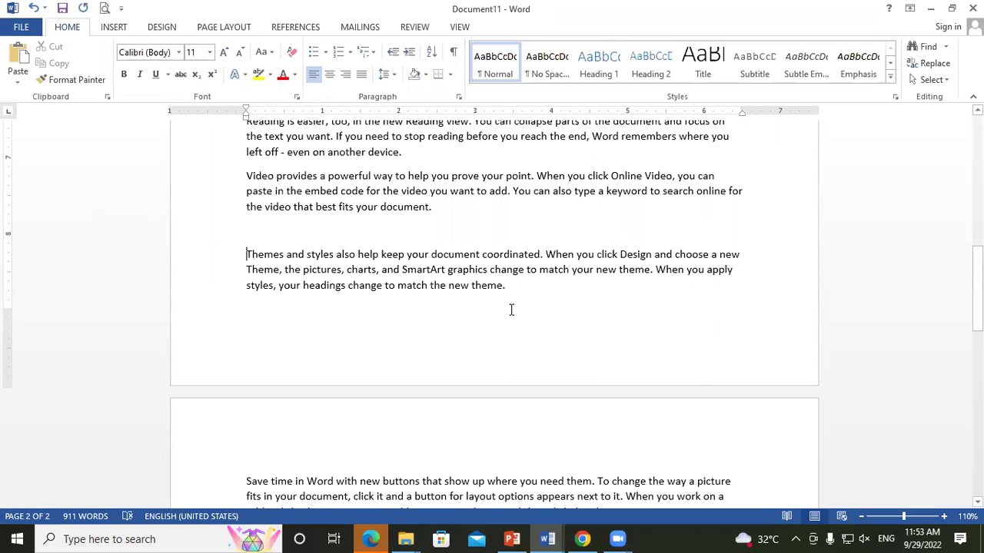
Create a new signature line with the signer's name and title Software Trainer.
{"action": "left_click", "coordinate": [114, 26]}
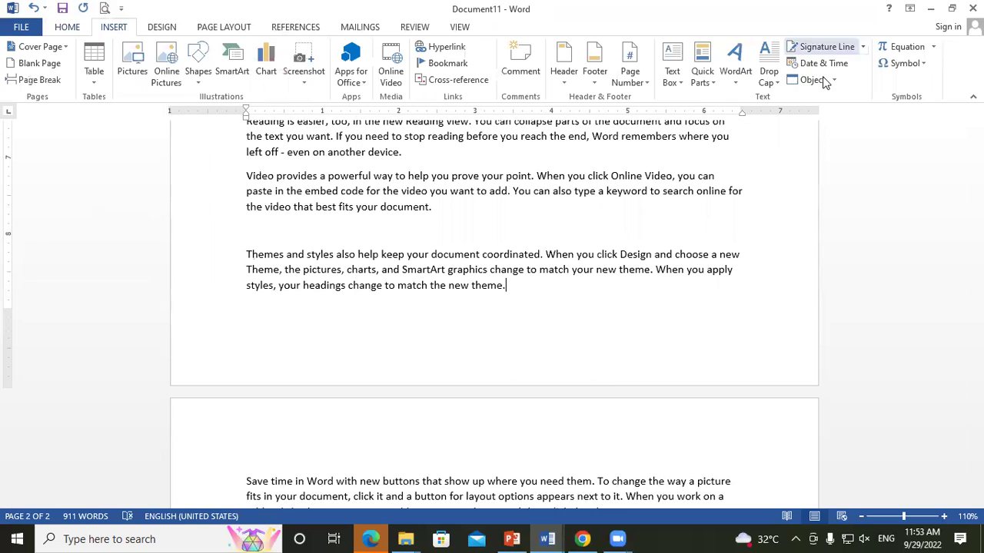
{"action": "left_click", "coordinate": [819, 47]}
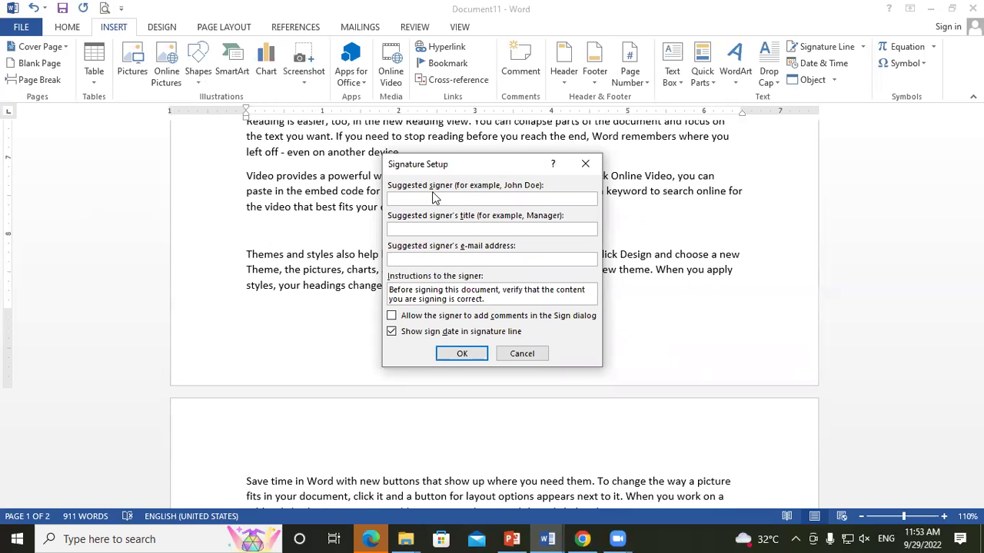
{"action": "type", "text": "Shambhoo"}
{"action": "left_click_drag", "start_coordinate": [413, 164], "coordinate": [487, 135]}
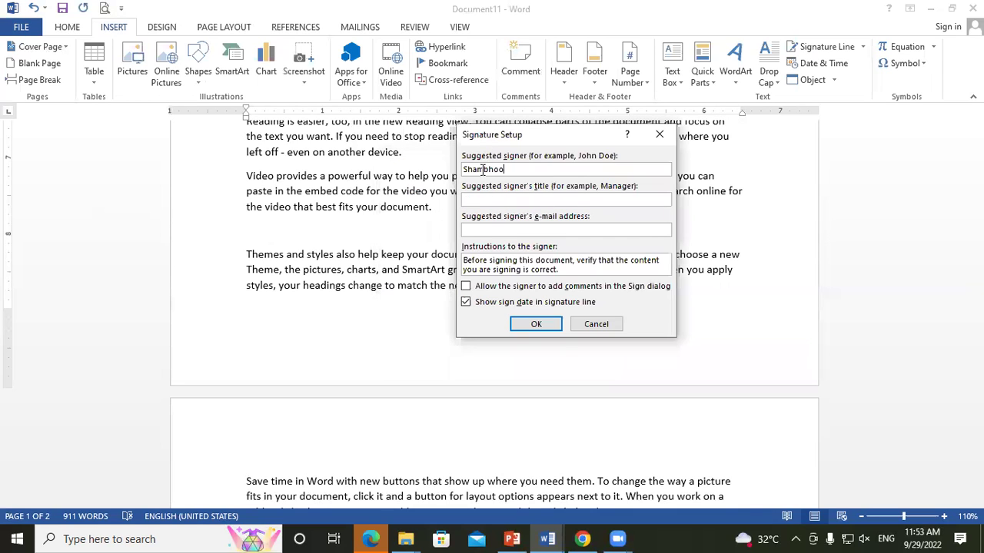
{"action": "left_click", "coordinate": [476, 197]}
{"action": "type", "text": "Software Traine"}
{"action": "type", "text": "r"}
{"action": "left_click", "coordinate": [534, 324]}
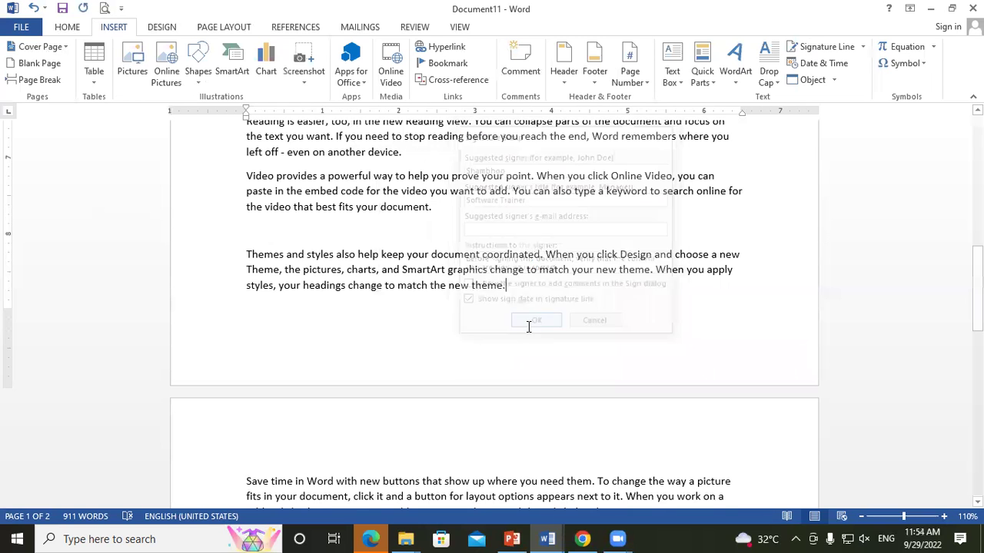
{"action": "scroll", "coordinate": [315, 292], "scroll_direction": "down", "scroll_amount": 2}
{"action": "scroll", "coordinate": [319, 321], "scroll_direction": "down", "scroll_amount": 3}
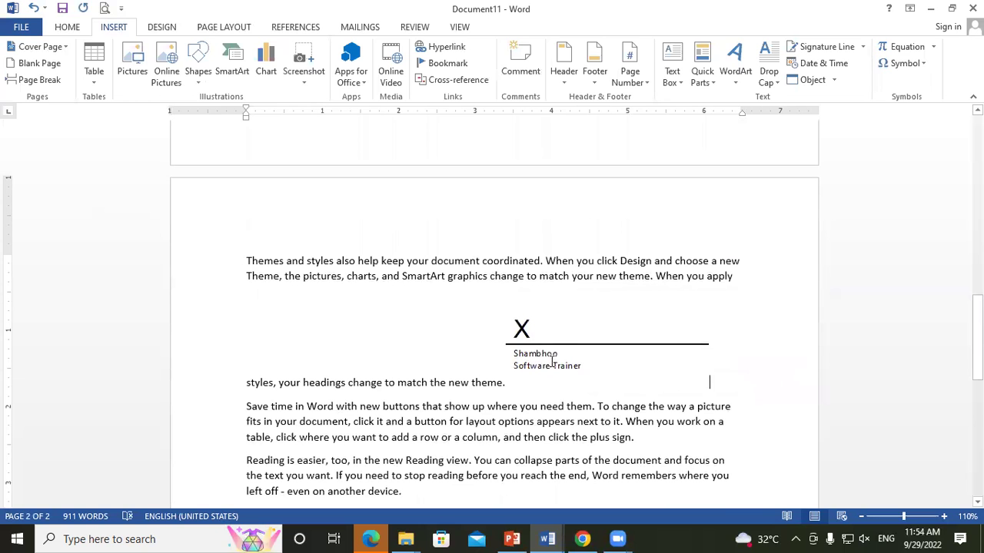
Wrap the signature line In Front of Text and drag it to the page's right edge.
{"action": "left_click", "coordinate": [553, 353]}
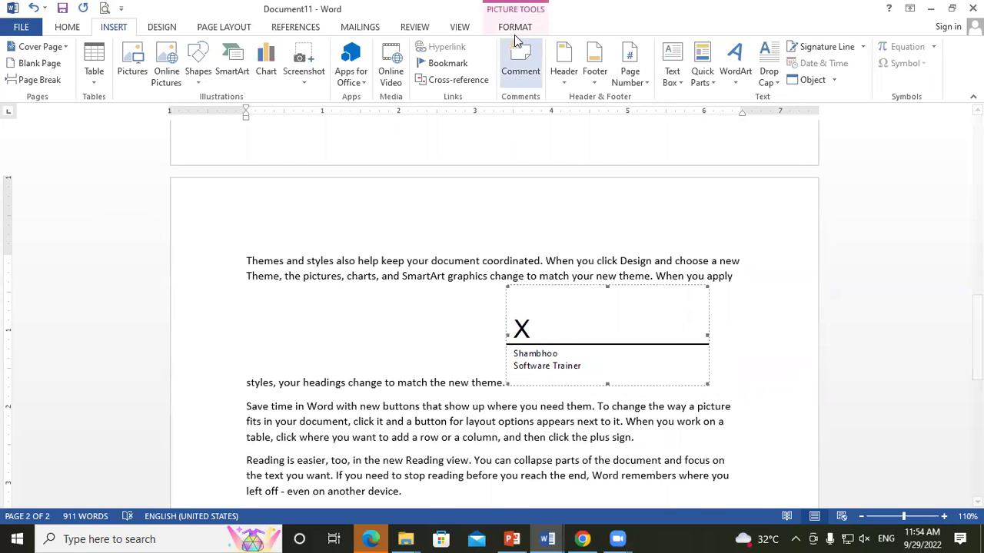
{"action": "left_click", "coordinate": [511, 31]}
{"action": "left_click", "coordinate": [406, 65]}
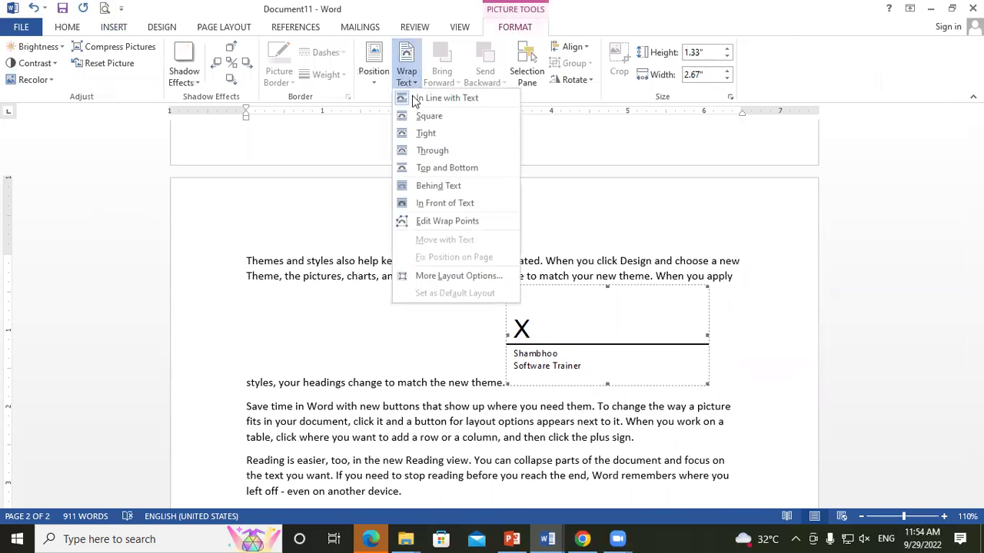
{"action": "left_click", "coordinate": [443, 204]}
{"action": "scroll", "coordinate": [614, 277], "scroll_direction": "up", "scroll_amount": 3}
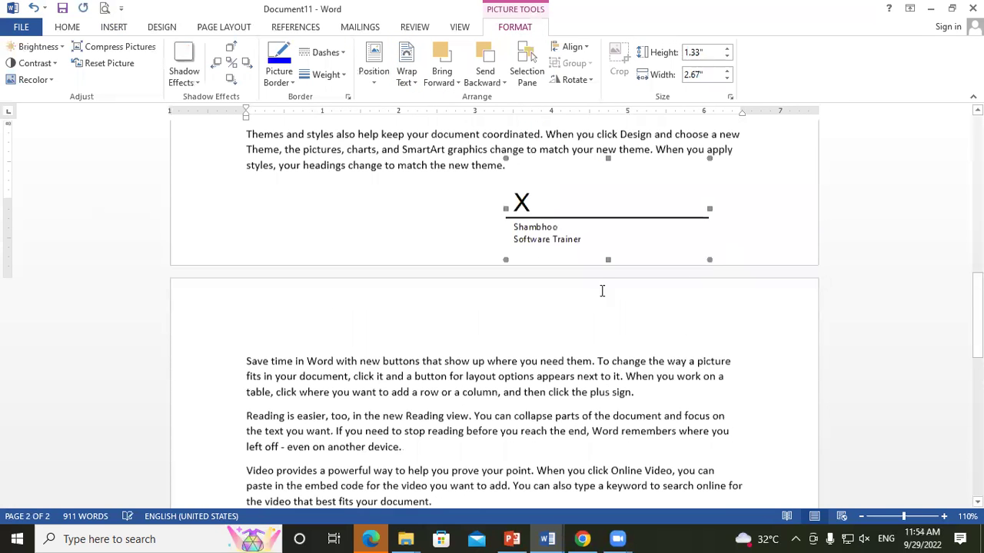
{"action": "mouse_move", "coordinate": [553, 234]}
{"action": "left_mouse_down"}
{"action": "mouse_move", "coordinate": [680, 226]}
{"action": "mouse_move", "coordinate": [666, 247]}
{"action": "left_mouse_up"}
{"action": "scroll", "coordinate": [771, 383], "scroll_direction": "up", "scroll_amount": 2}
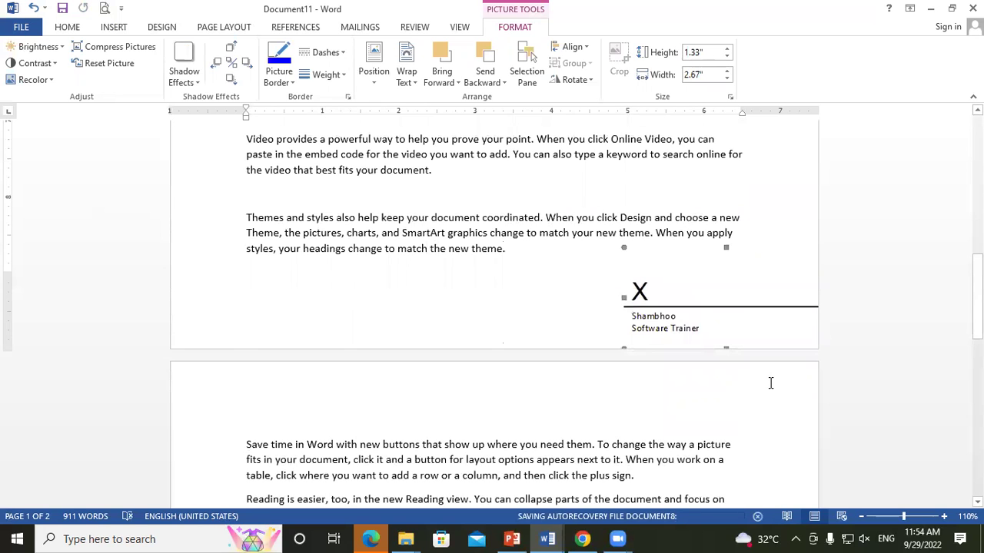
{"action": "left_click", "coordinate": [452, 183]}
{"action": "left_click", "coordinate": [117, 27]}
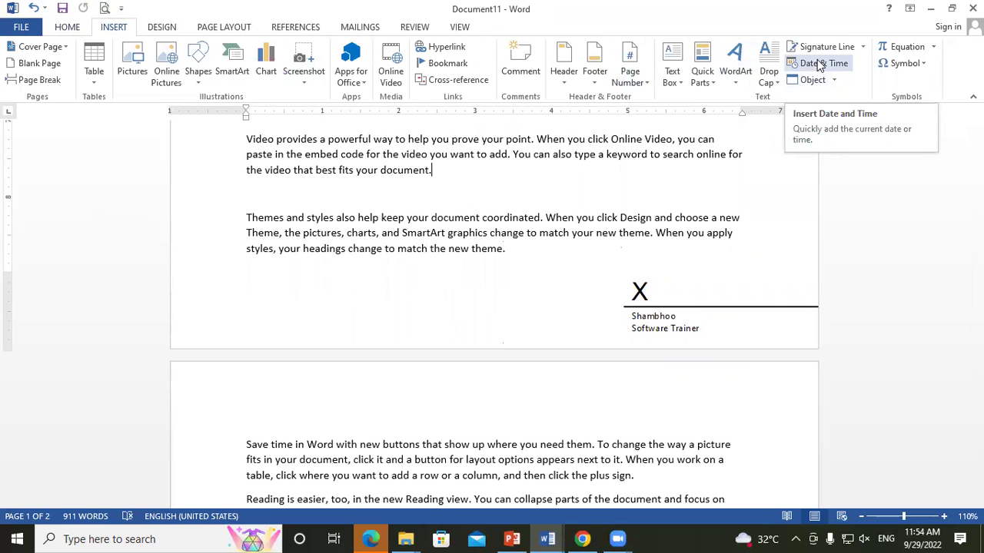
Insert the date and time 9/29/2022 11:54 AM into the footer, then leave the footer.
{"action": "left_click", "coordinate": [254, 279]}
{"action": "double_click", "coordinate": [254, 280]}
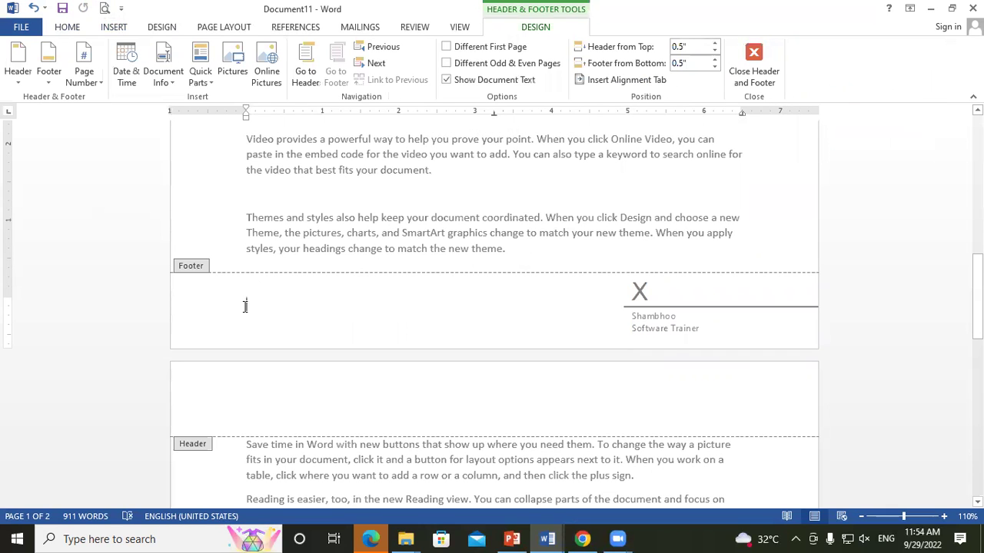
{"action": "left_click", "coordinate": [113, 29]}
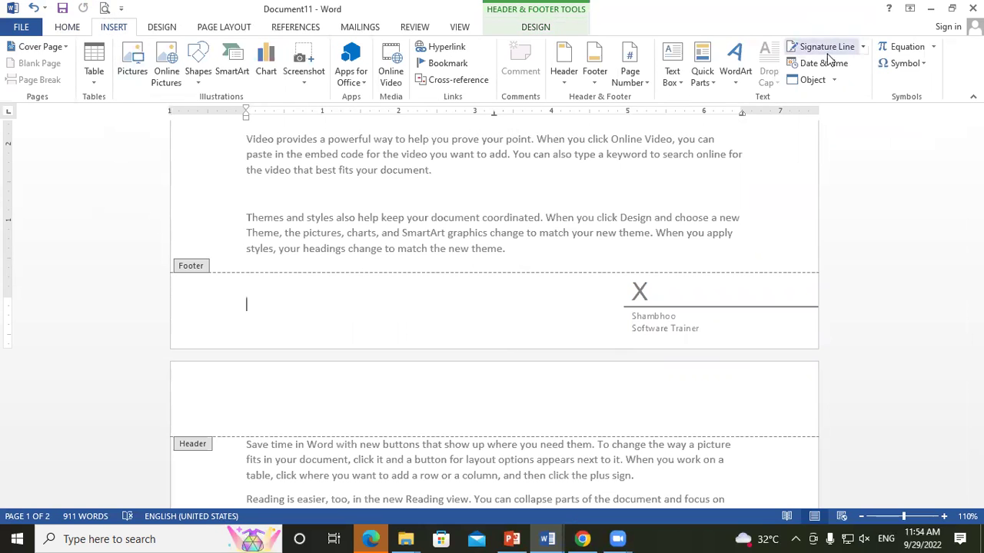
{"action": "left_click", "coordinate": [823, 63]}
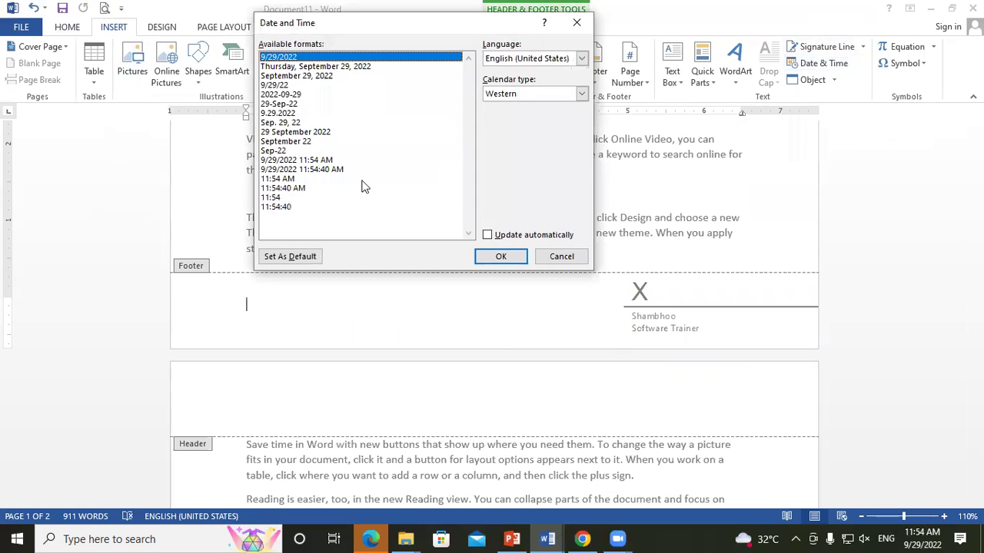
{"action": "left_click", "coordinate": [274, 160]}
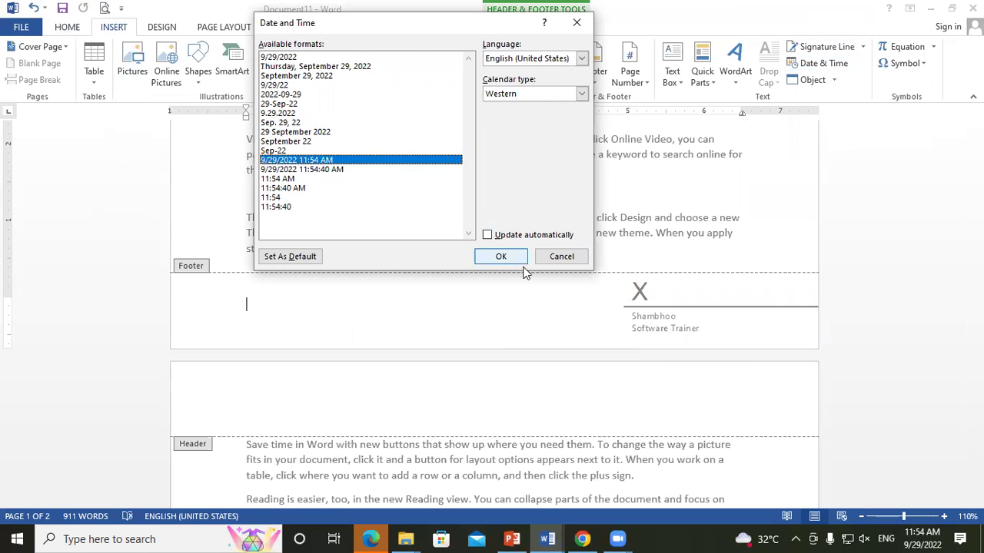
{"action": "left_click", "coordinate": [501, 257]}
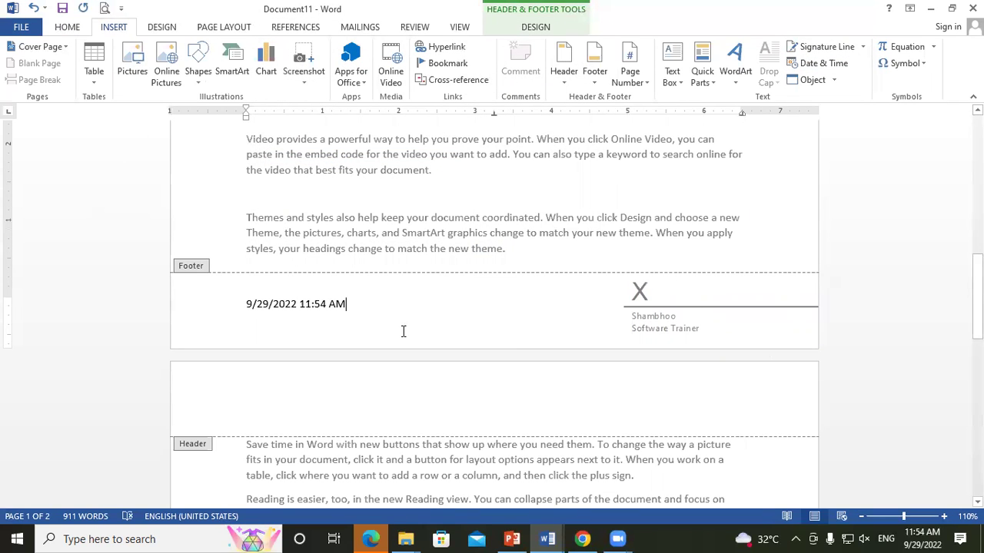
{"action": "double_click", "coordinate": [194, 269]}
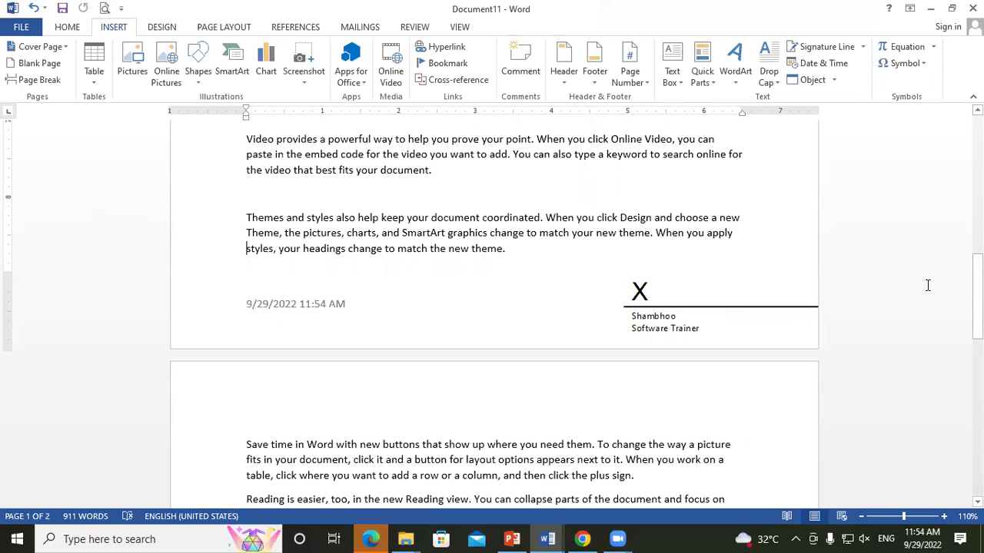
Make the footer date 9/29/2022 11:54 AM red and bold.
{"action": "key", "text": "ctrl+Right"}
{"action": "key", "text": "ctrl+Right"}
{"action": "double_click", "coordinate": [296, 308]}
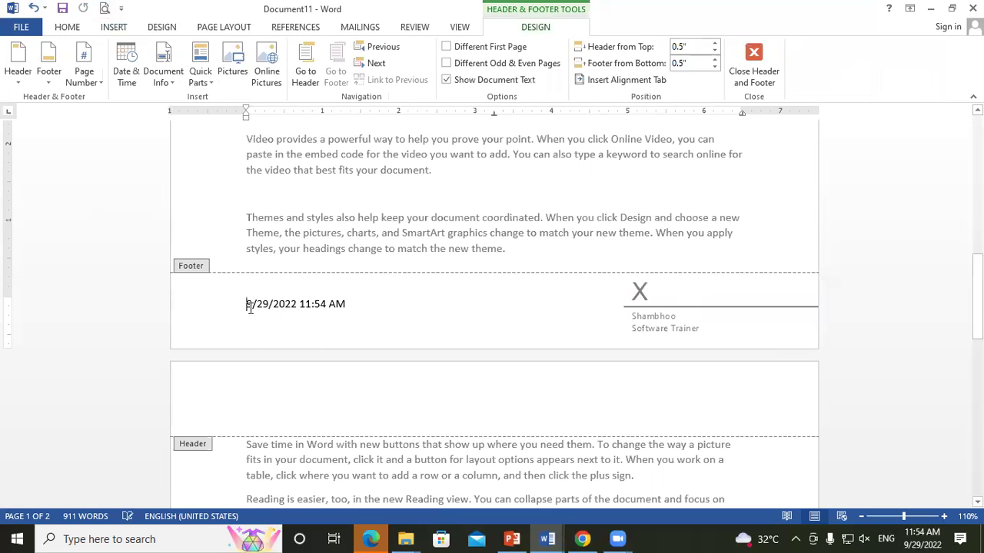
{"action": "triple_click", "coordinate": [341, 305]}
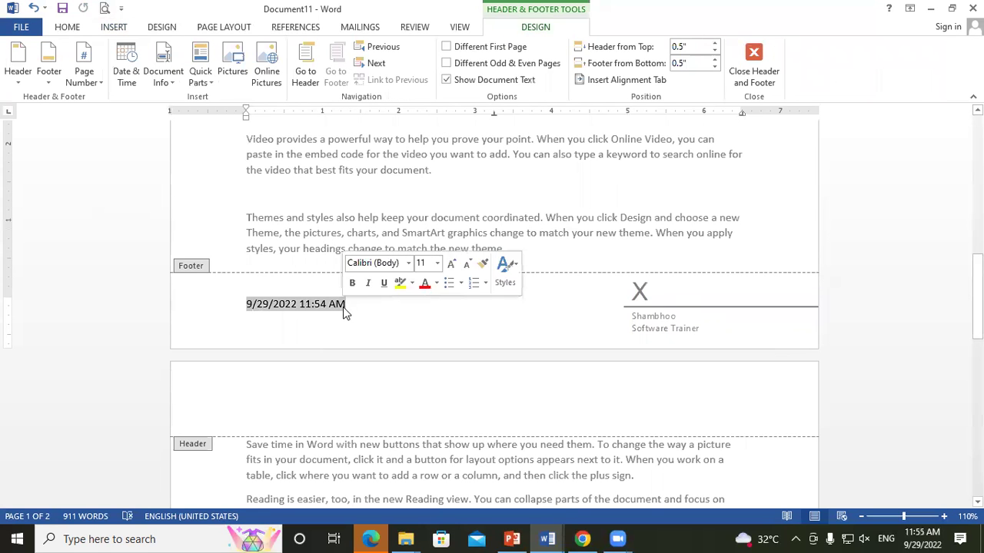
{"action": "left_click", "coordinate": [76, 30]}
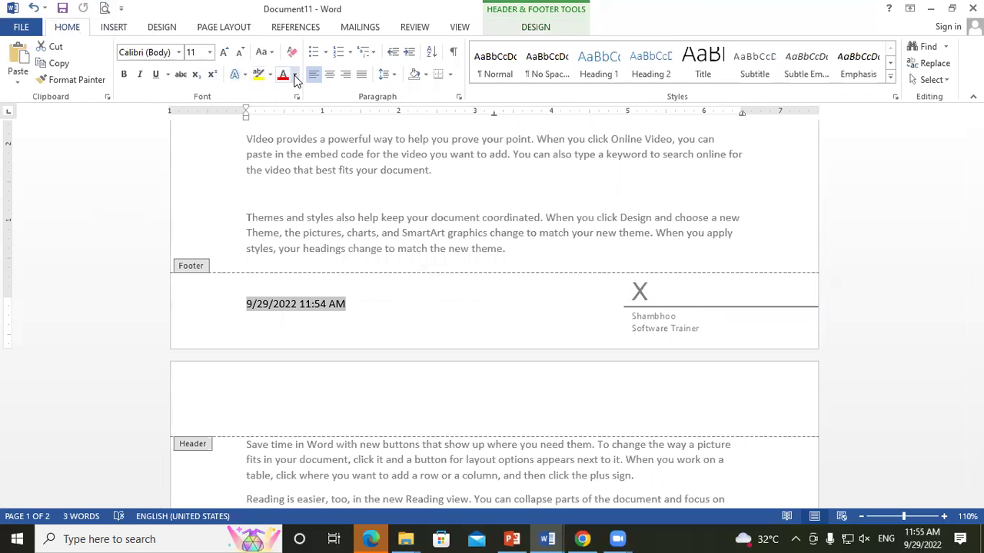
{"action": "left_click", "coordinate": [282, 73]}
{"action": "left_click", "coordinate": [125, 75]}
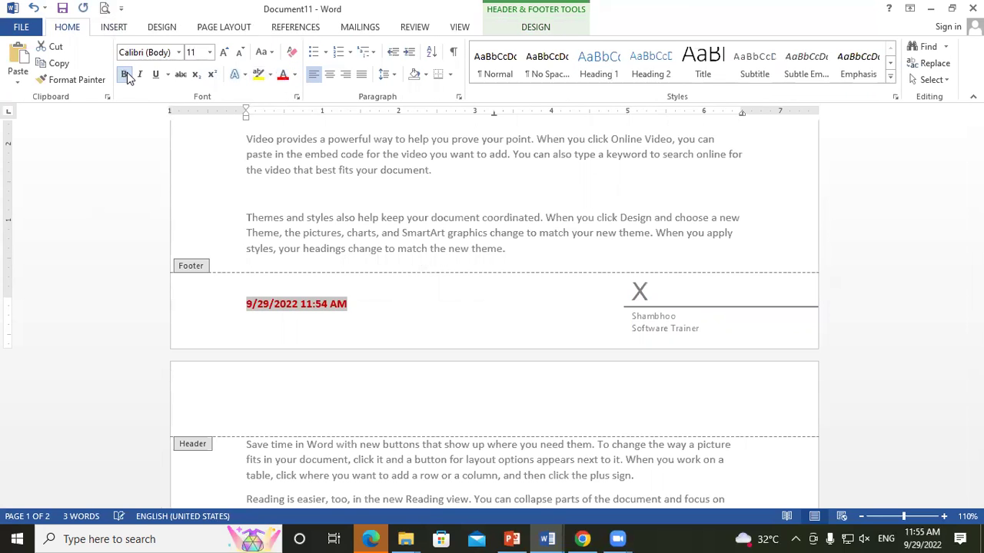
Close footer editing and return to the document body.
{"action": "left_click", "coordinate": [445, 327]}
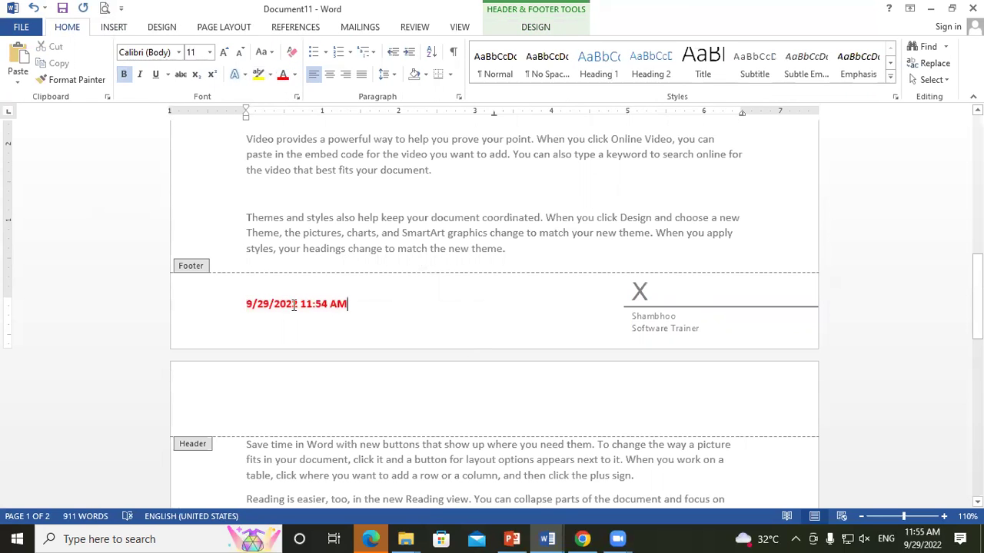
{"action": "double_click", "coordinate": [189, 272]}
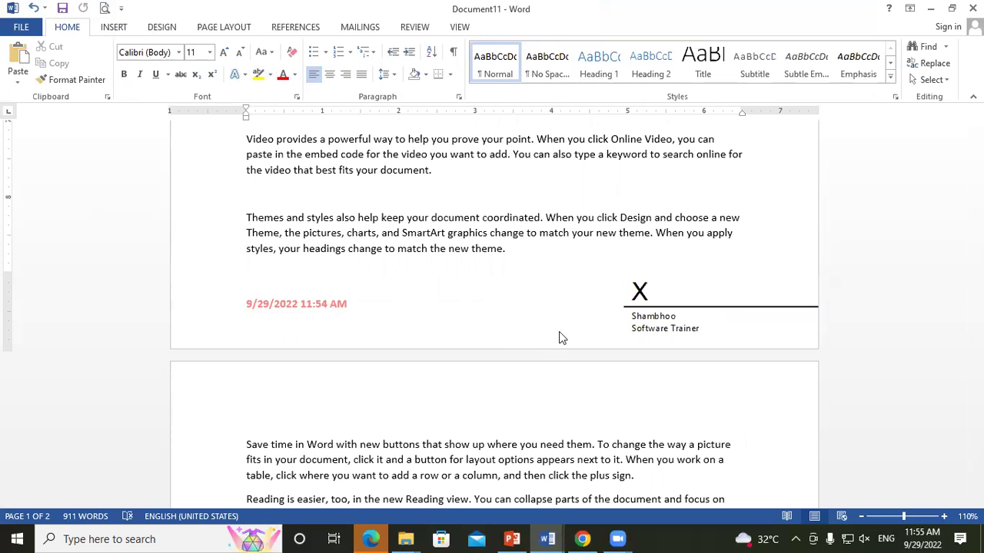
{"action": "left_click", "coordinate": [112, 28]}
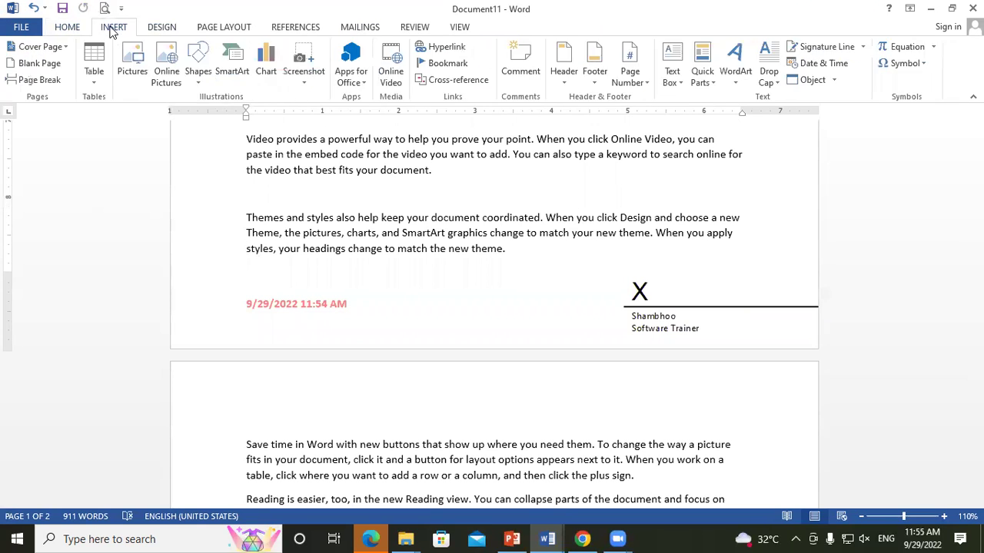